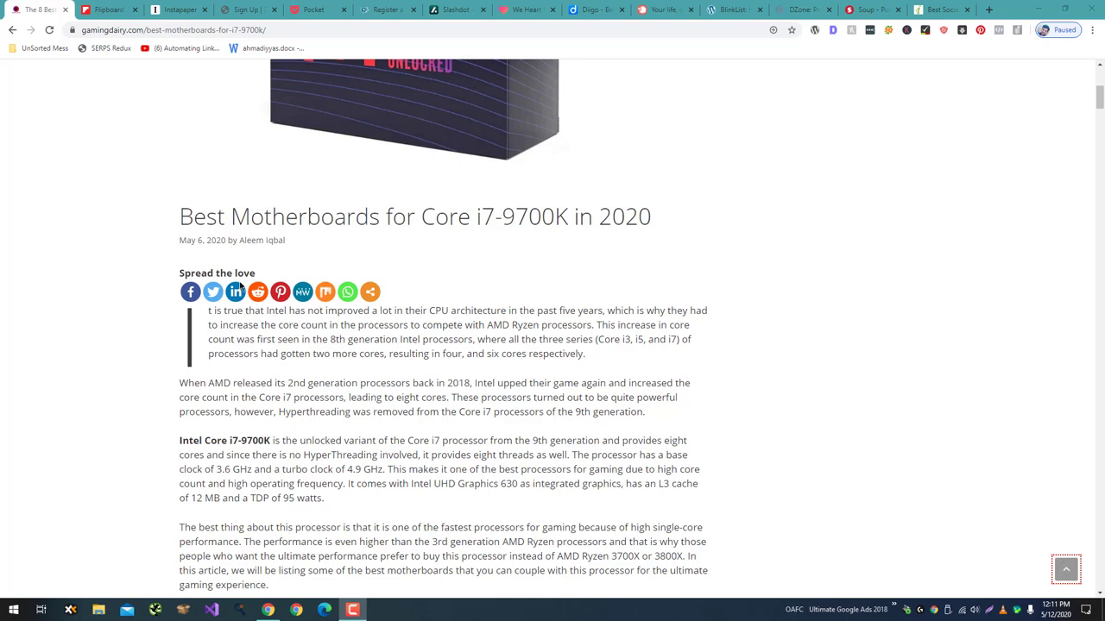
Share the motherboards article to Reddit, signing in and posting it as a link to your own profile.
click(258, 293)
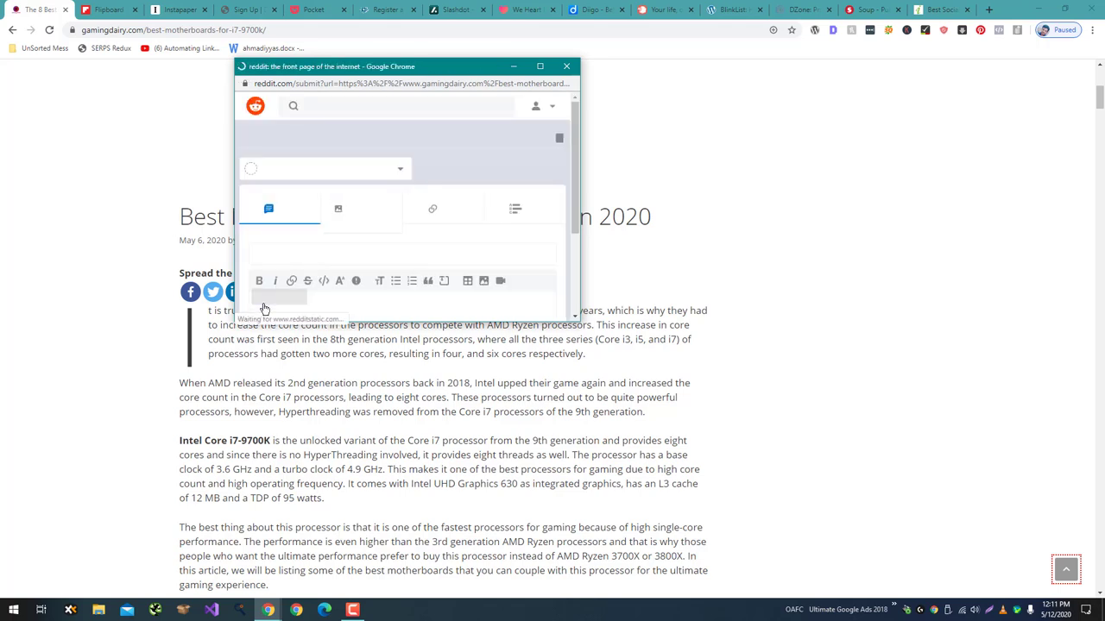
click(389, 222)
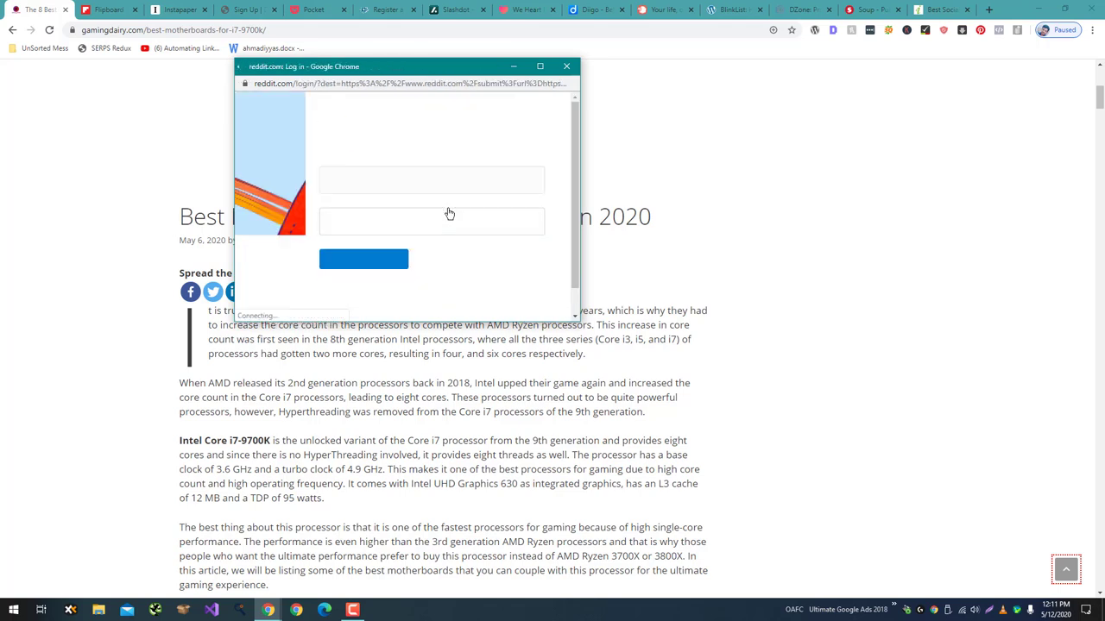
click(387, 260)
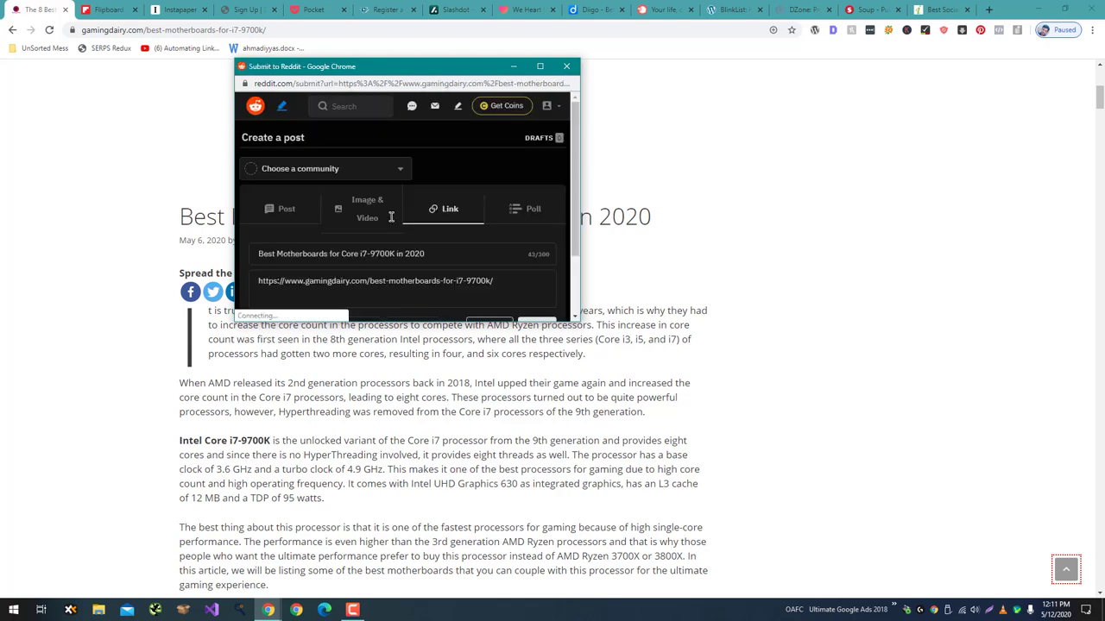
scroll(391, 216, down, 1)
scroll(391, 217, up, 1)
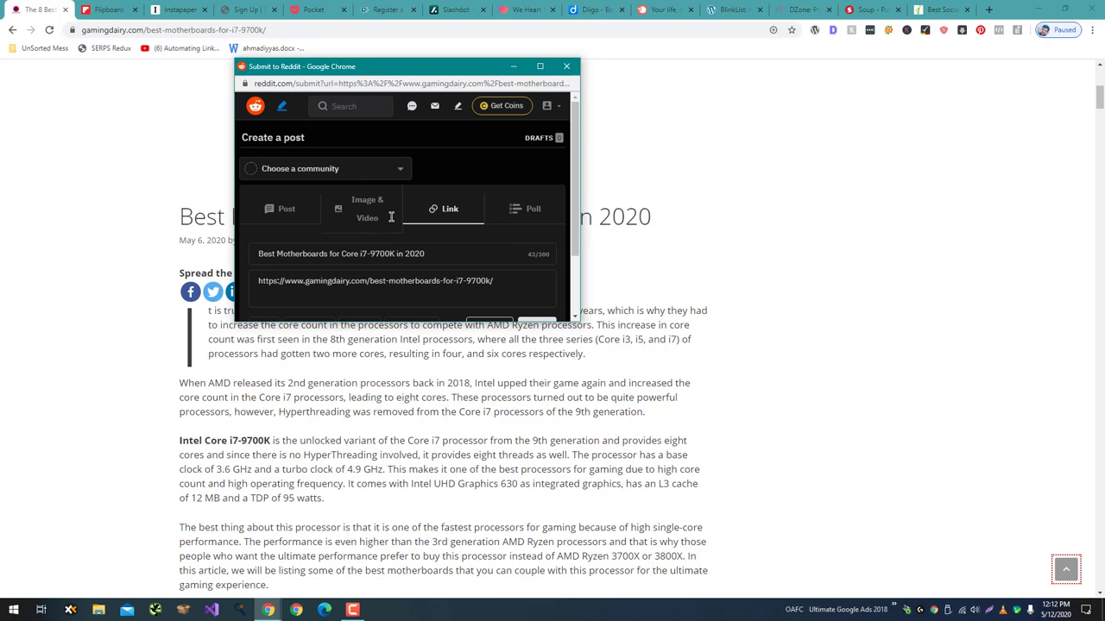
click(386, 168)
click(364, 214)
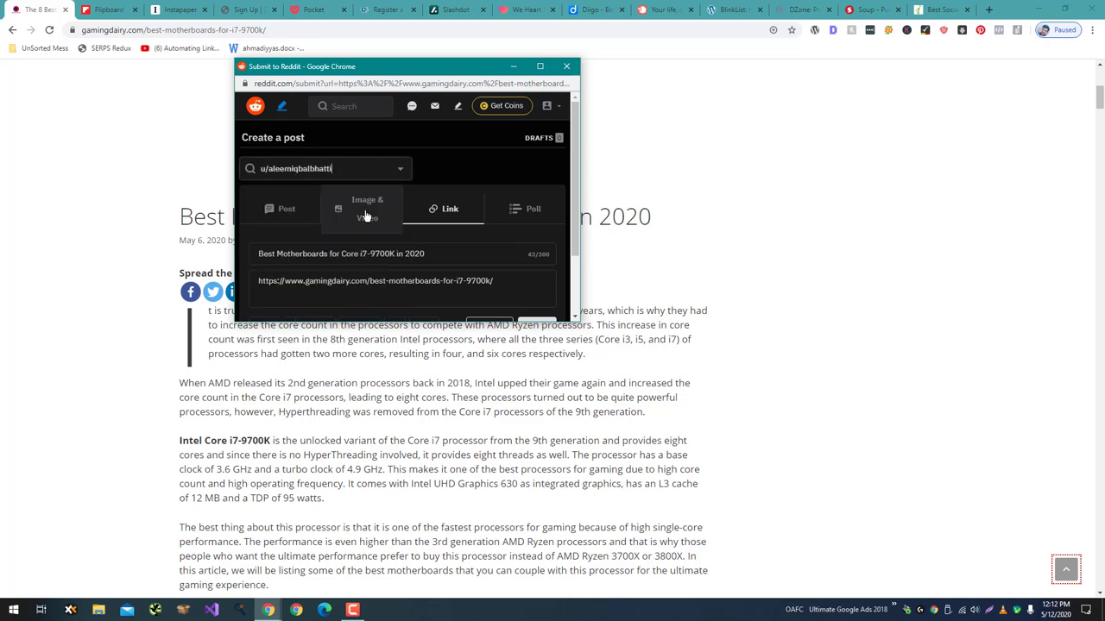
scroll(478, 168, down, 1)
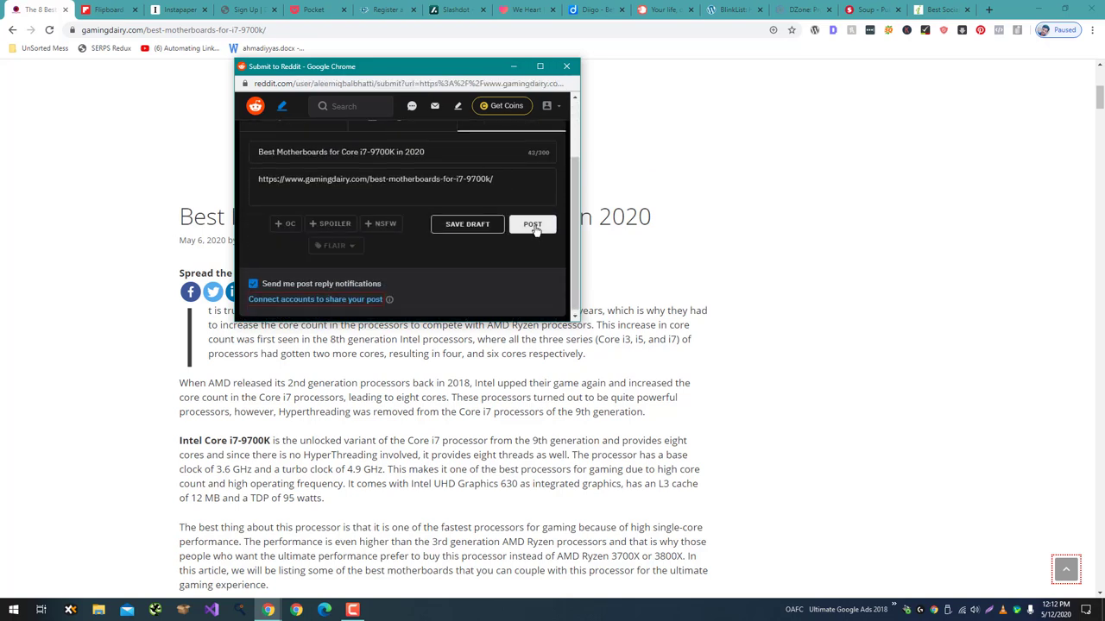
click(534, 226)
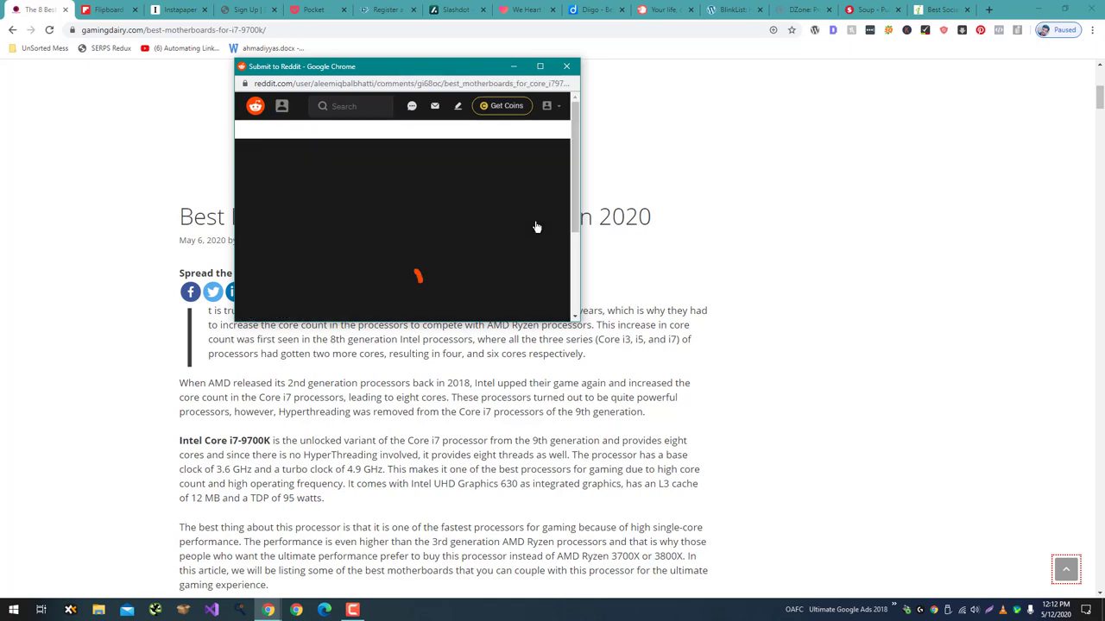
click(566, 66)
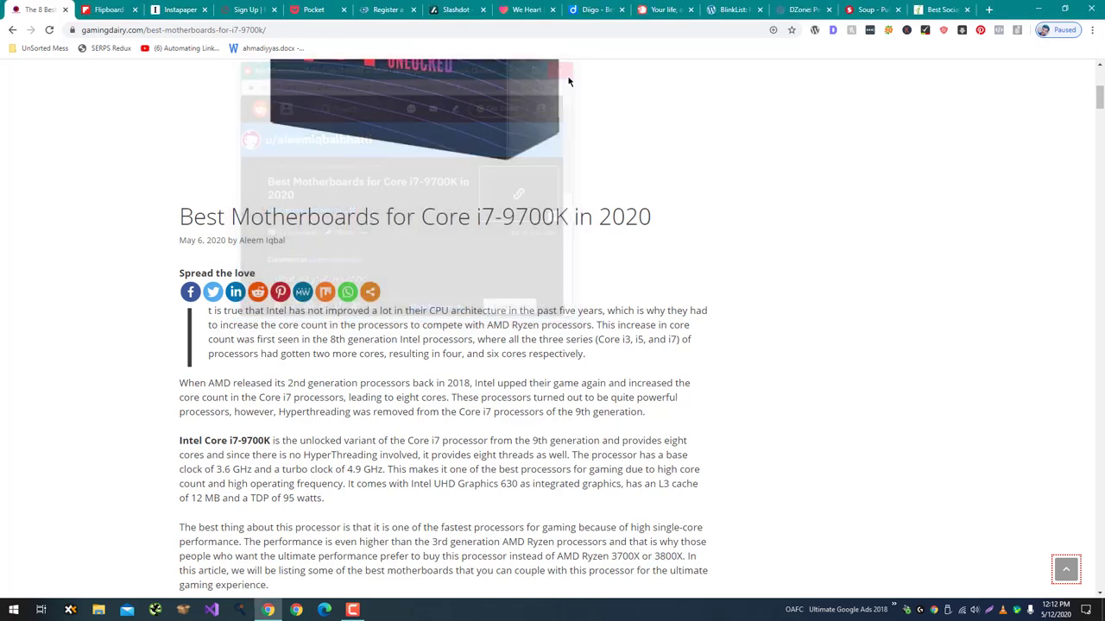
Look over the Instapaper, Dribbble, Pocket, folkd, Slashdot, We Heart It, Diigo, Plurk, BlinkList, DZone and Soup.io tabs.
click(180, 10)
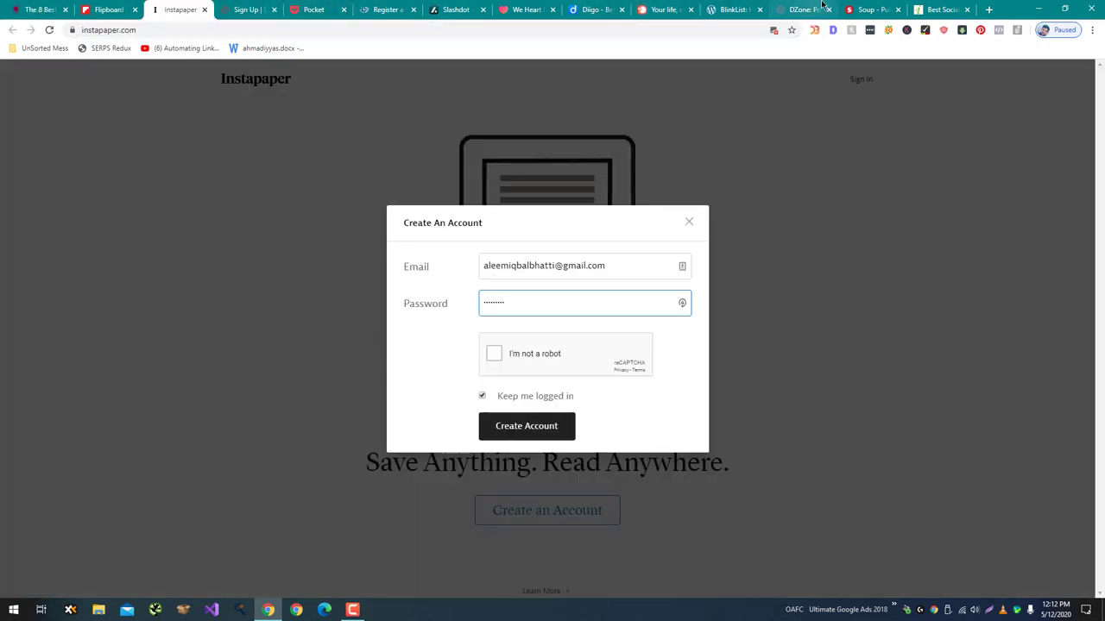
click(246, 10)
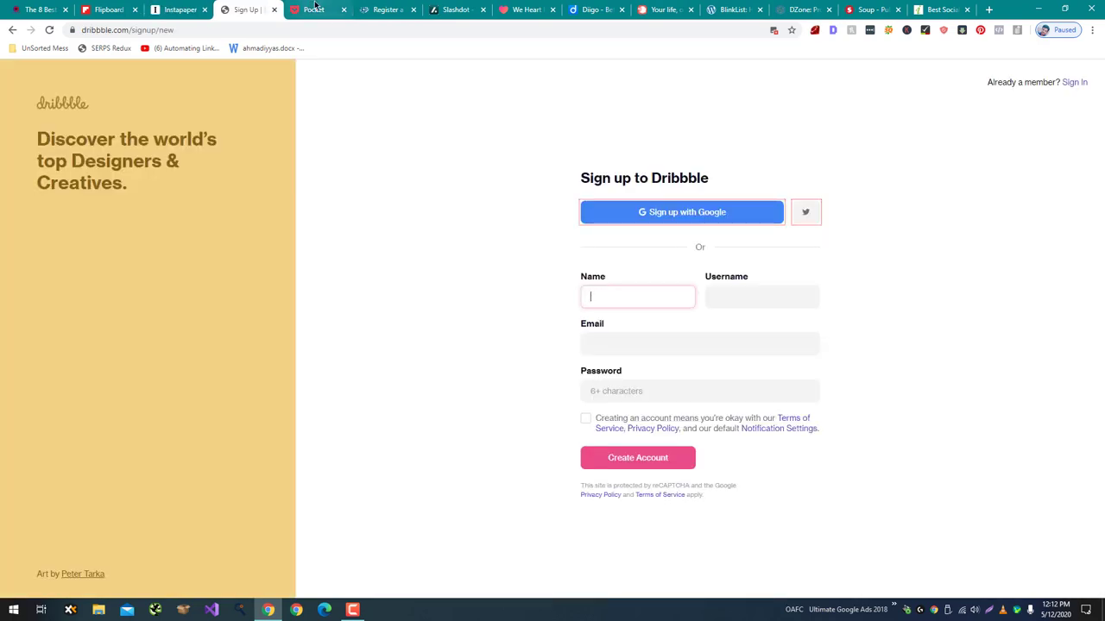
click(313, 10)
click(384, 10)
click(453, 9)
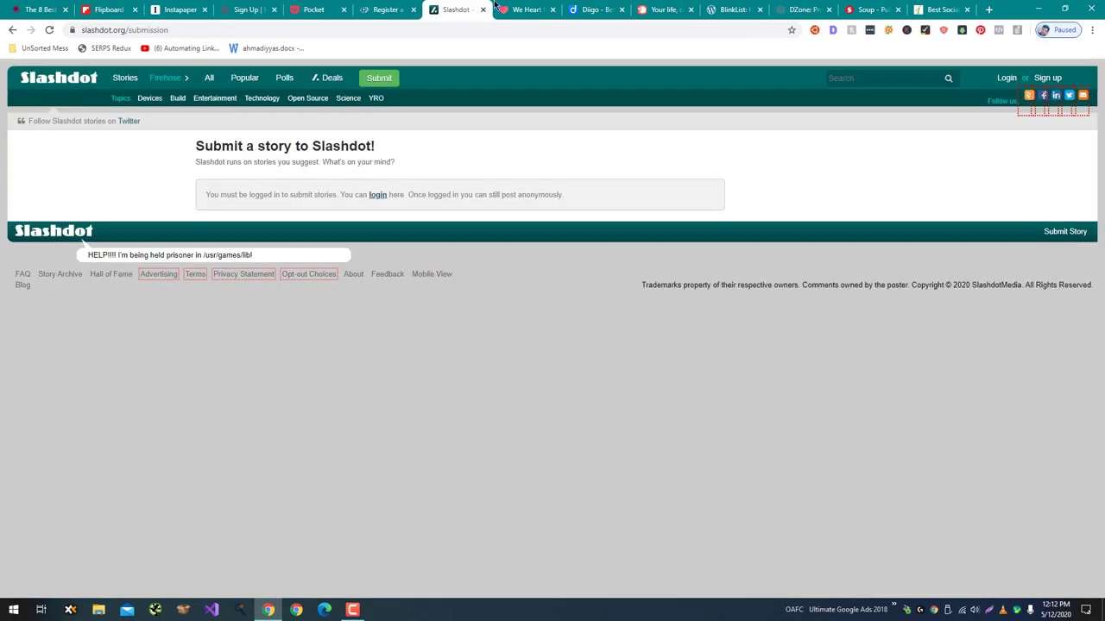
click(524, 9)
click(594, 9)
click(663, 10)
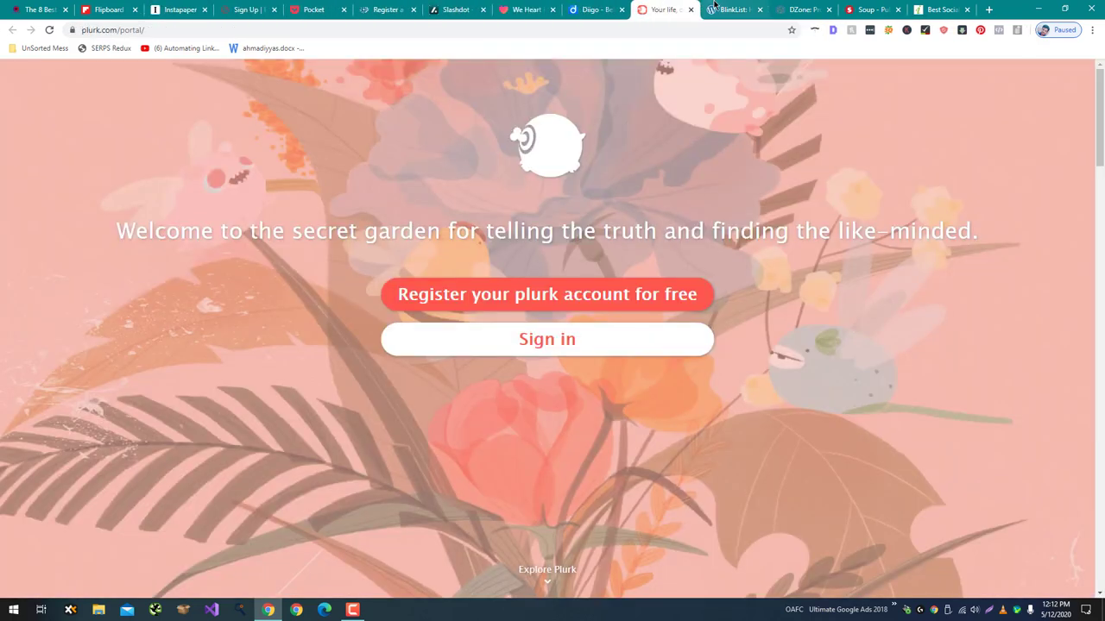
click(717, 9)
click(787, 10)
click(854, 9)
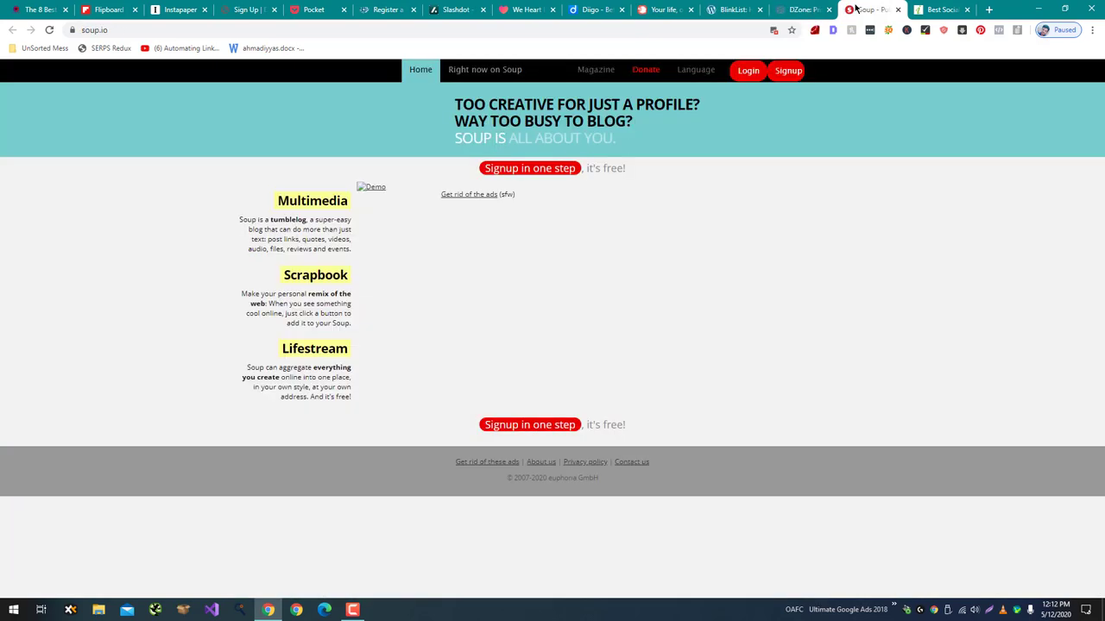
Open mix.com in a new tab and move it next to the article tab.
key(ctrl+t)
text(mix)
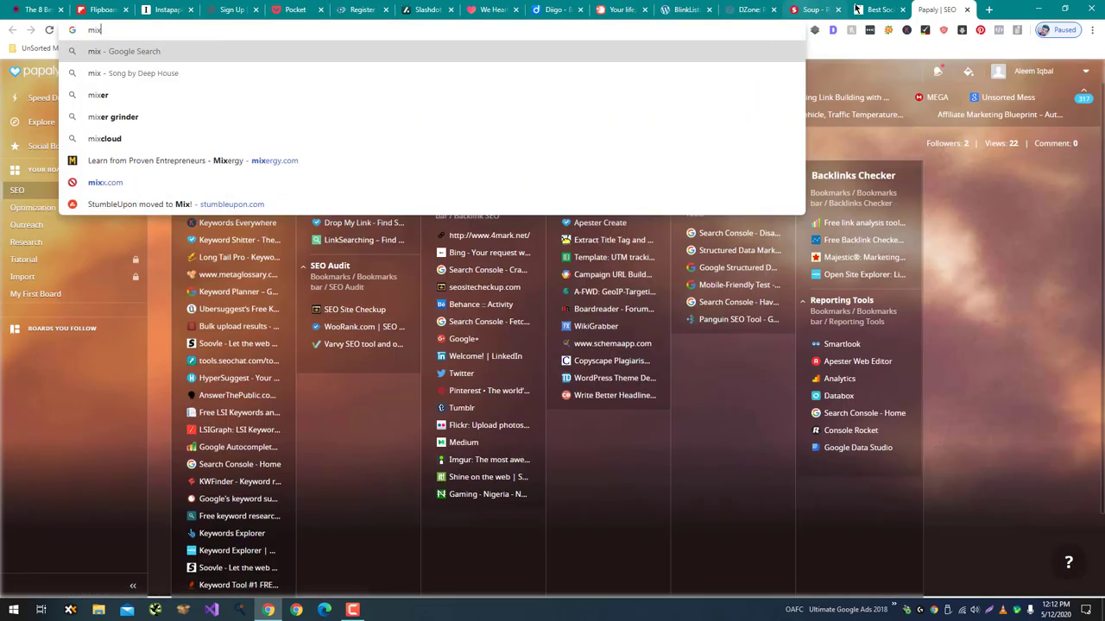
text(.com)
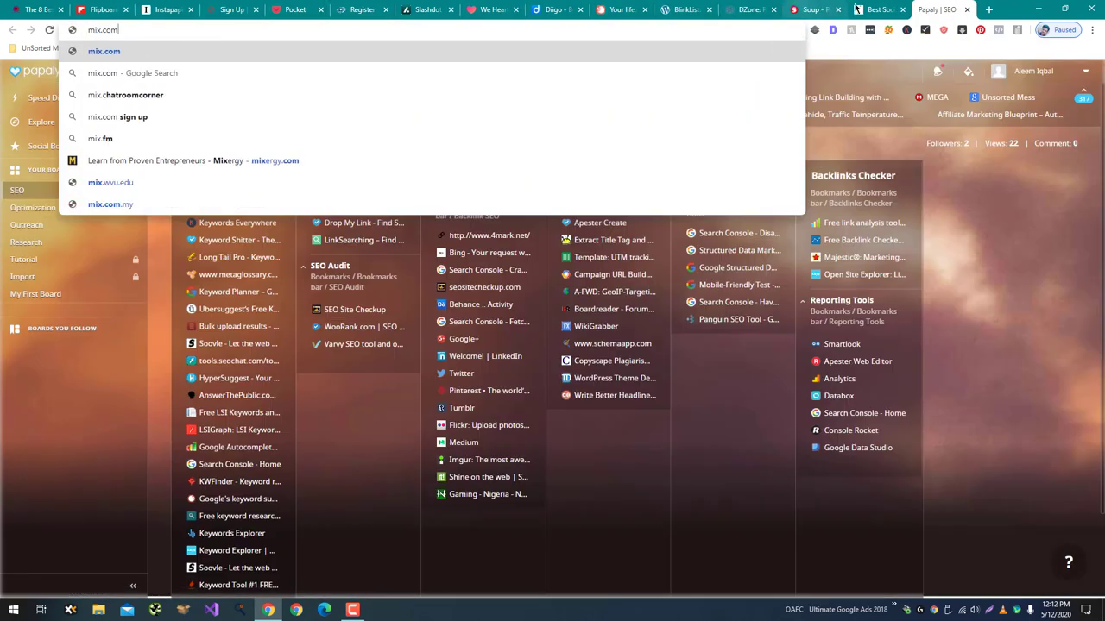
key(Return)
drag(940, 9, 100, 10)
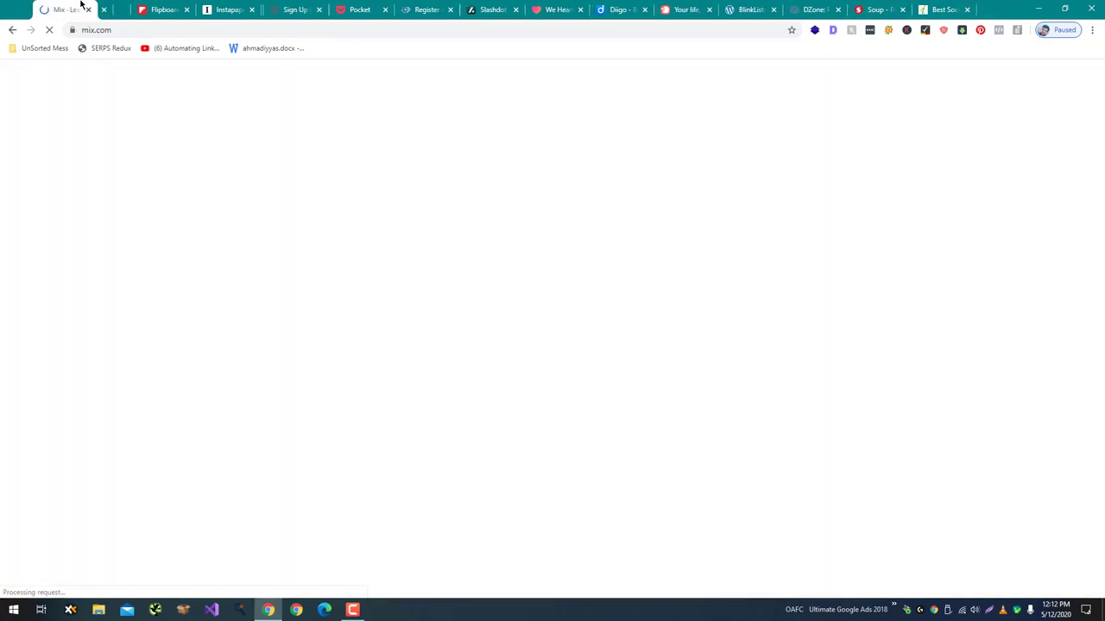
Sign in to Mix with Google and paste the article link into the add-post form.
click(129, 374)
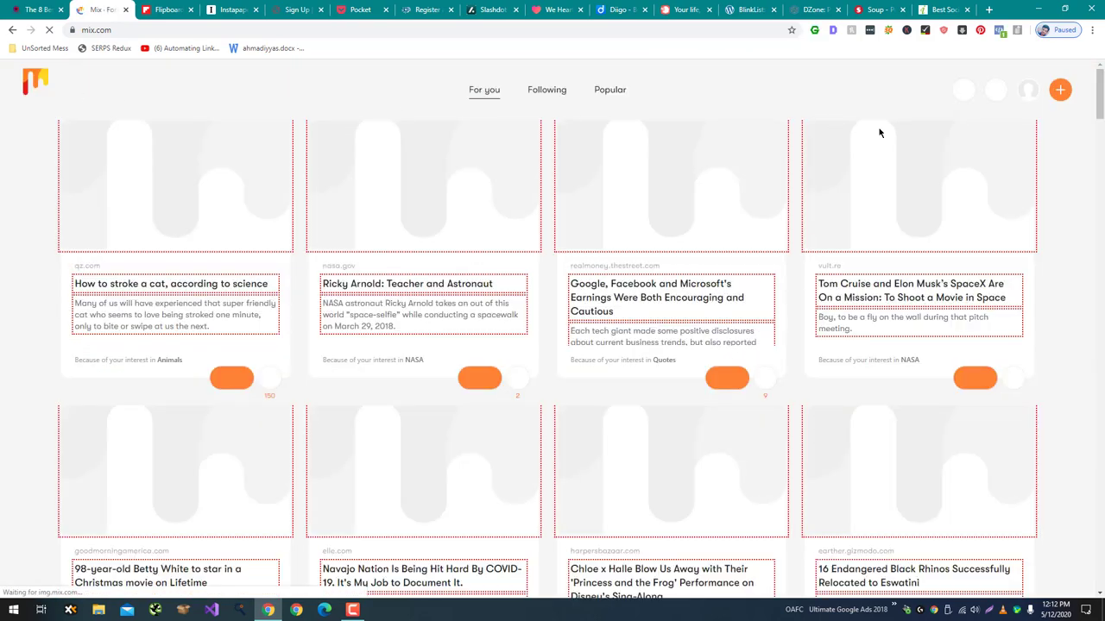
click(1058, 90)
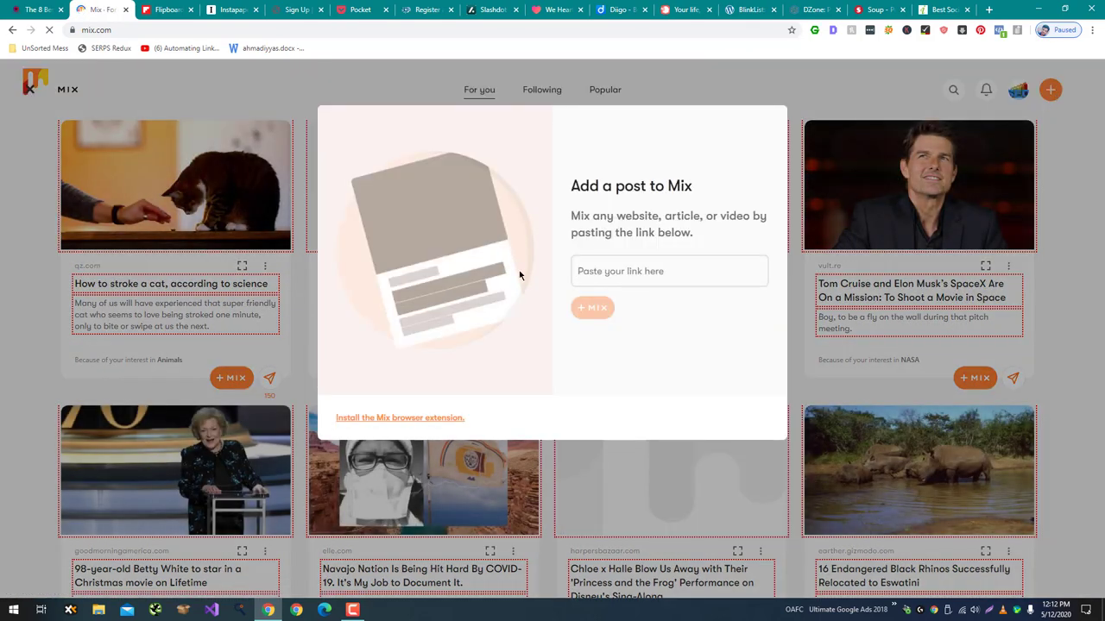
key(ctrl+v)
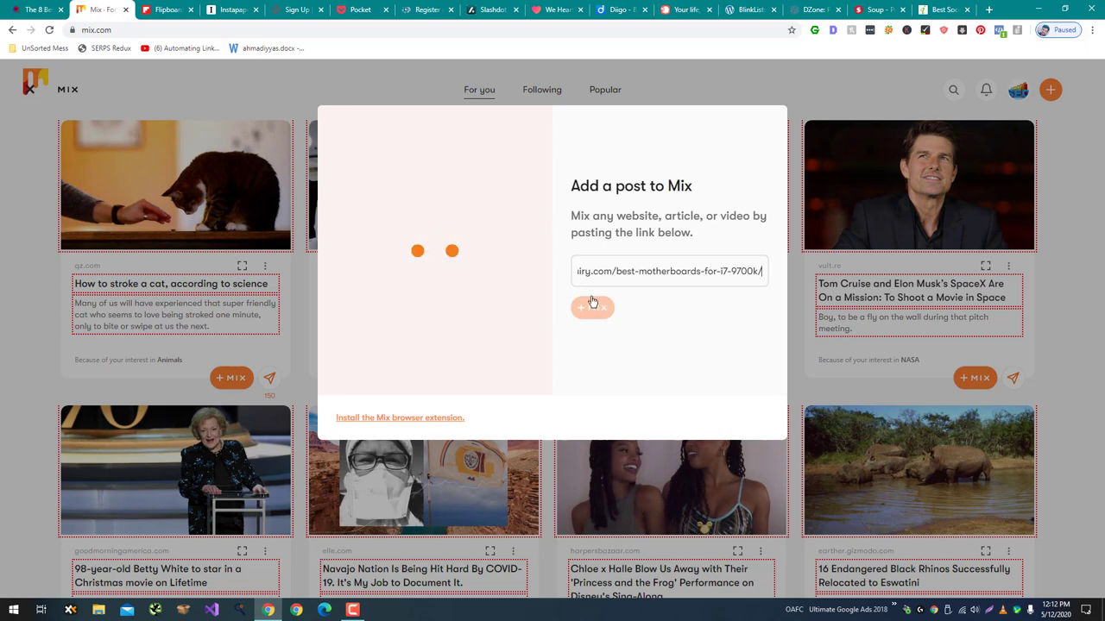
click(153, 7)
click(99, 9)
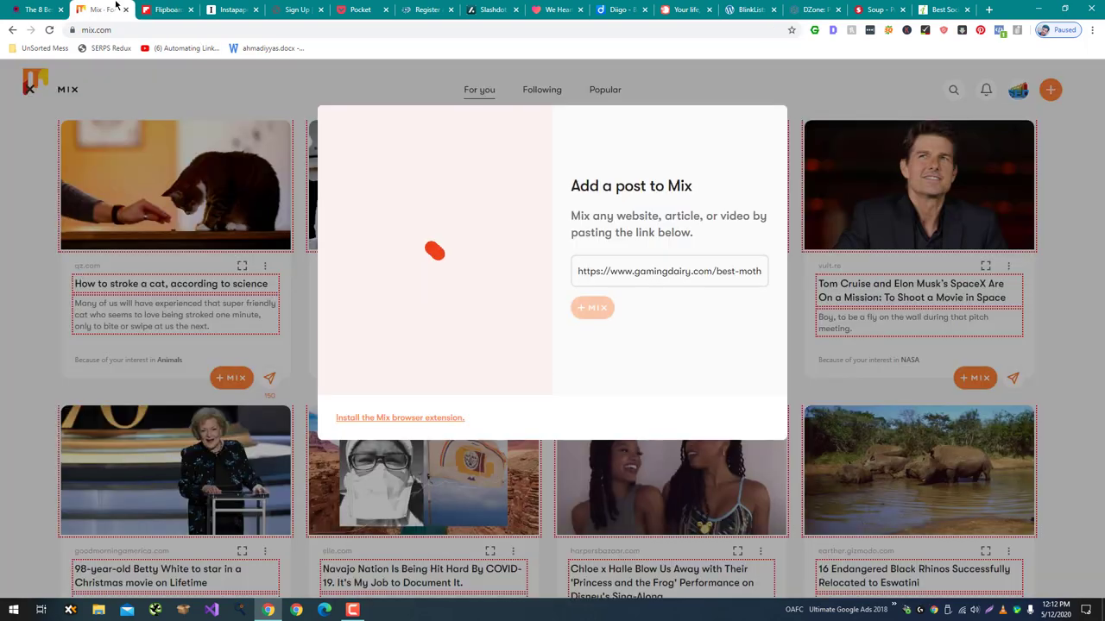
click(54, 10)
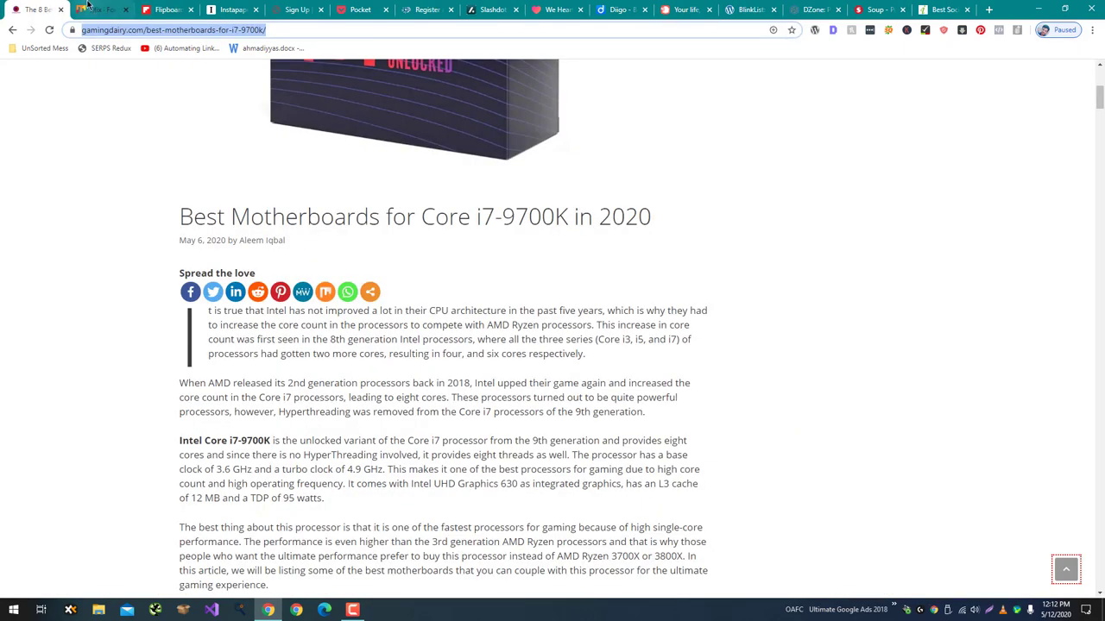
click(89, 8)
Mix the article into a new 'Tech' collection, then close the Mix tab.
click(593, 313)
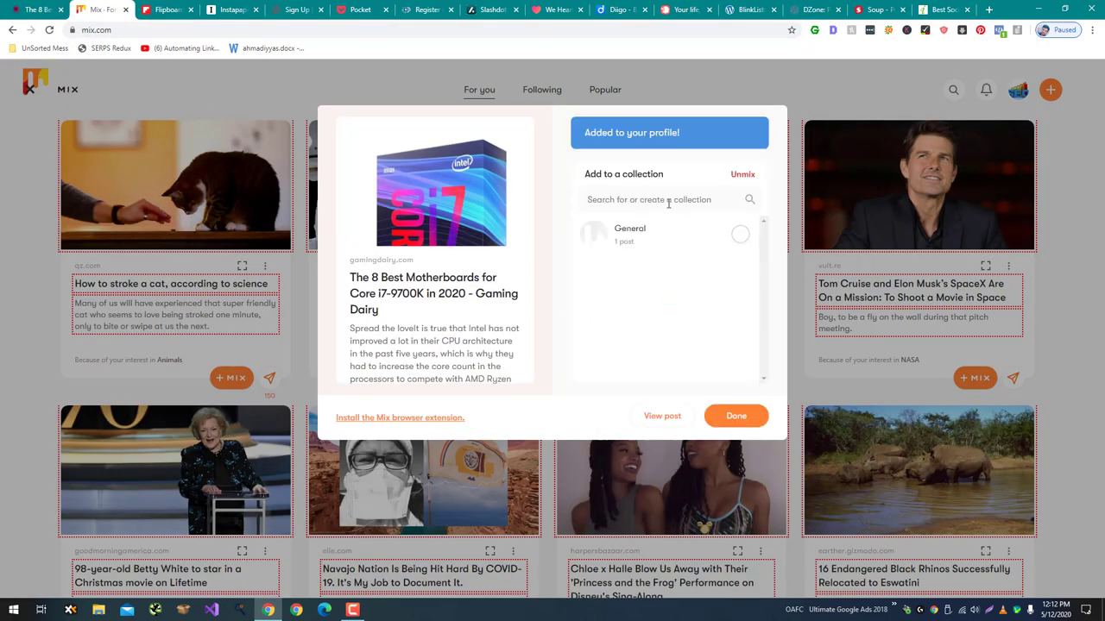
click(668, 203)
text(Tech)
key(Return)
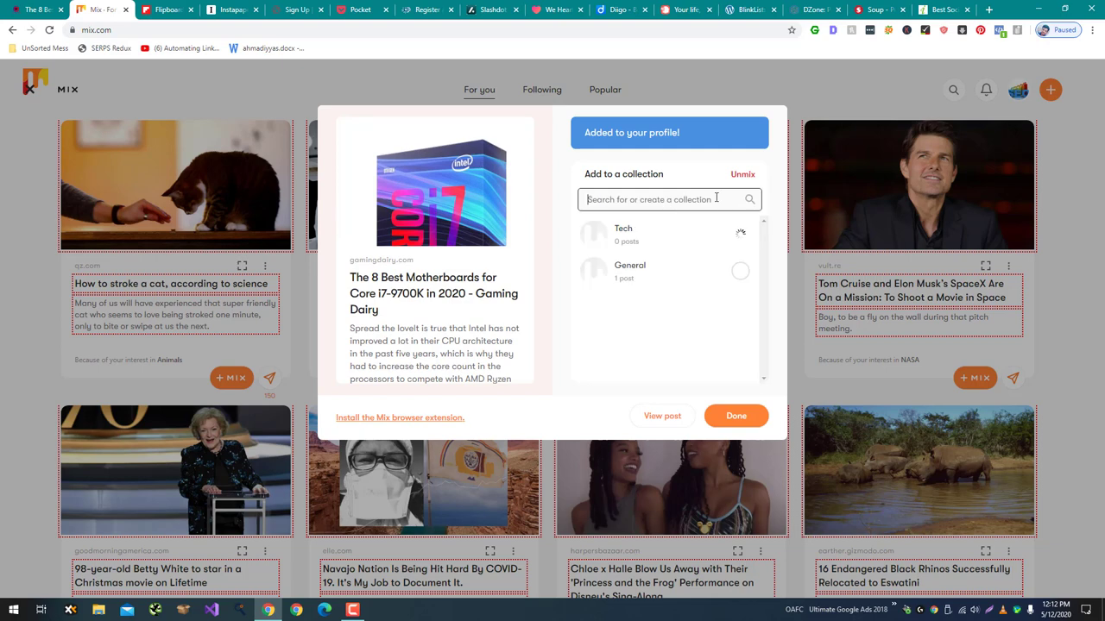
click(736, 417)
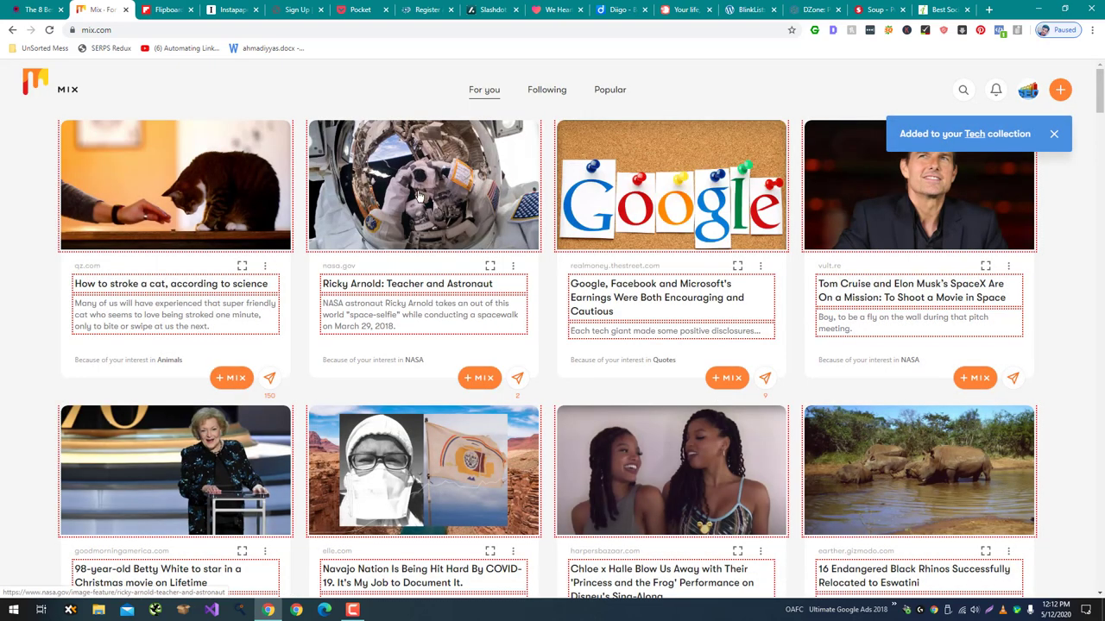
key(ctrl+w)
scroll(298, 150, down, 2)
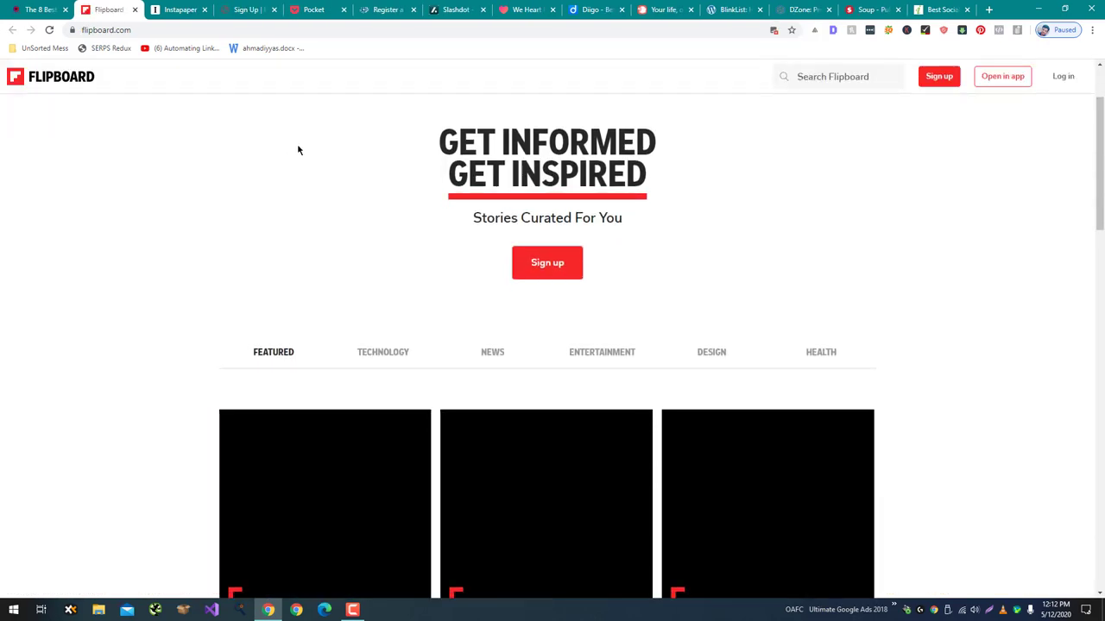
click(177, 9)
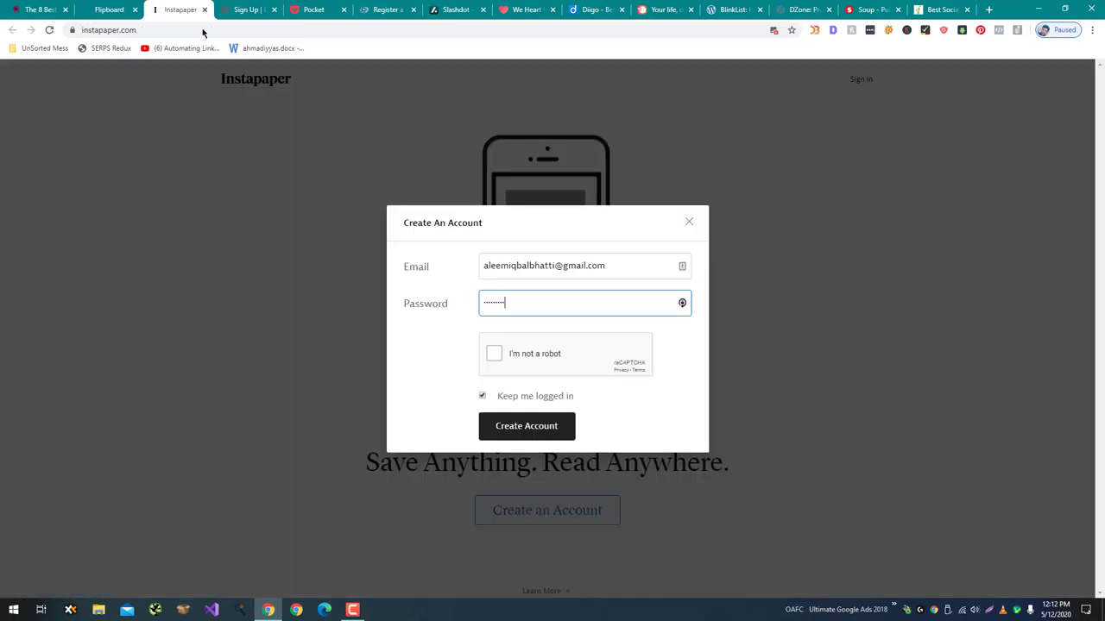
click(486, 360)
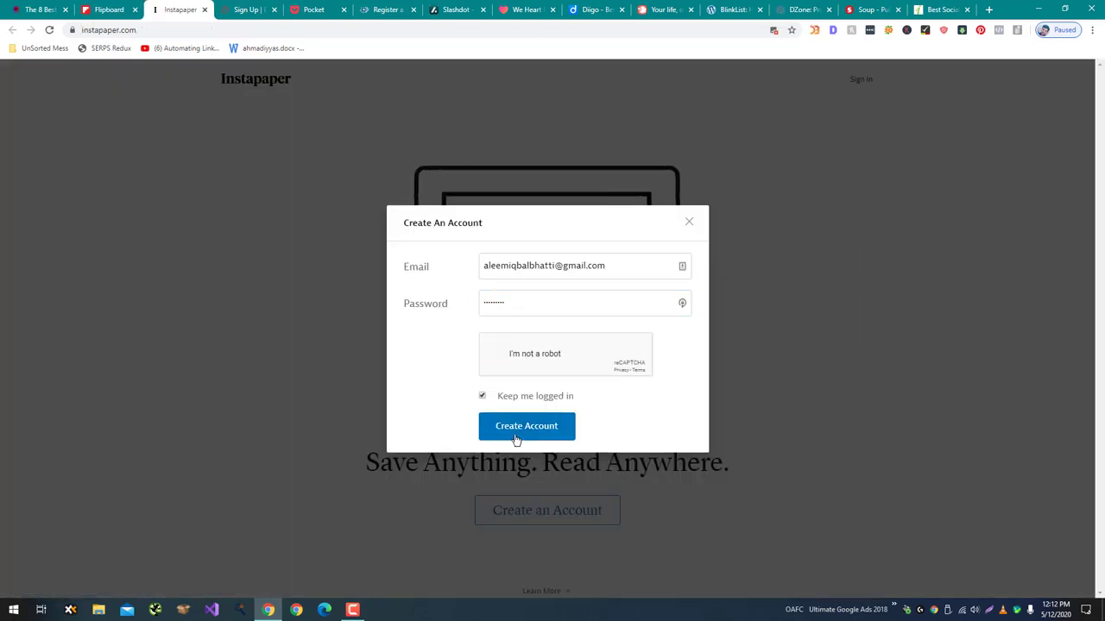
click(247, 11)
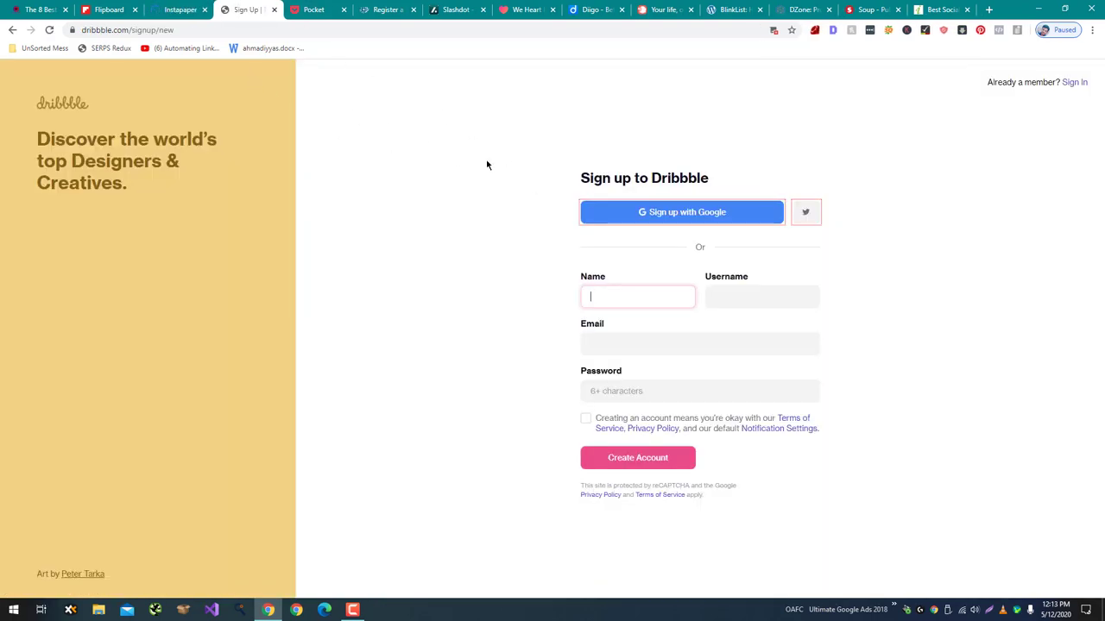
Fill in Dribbble's username, email and password fields.
key(Tab)
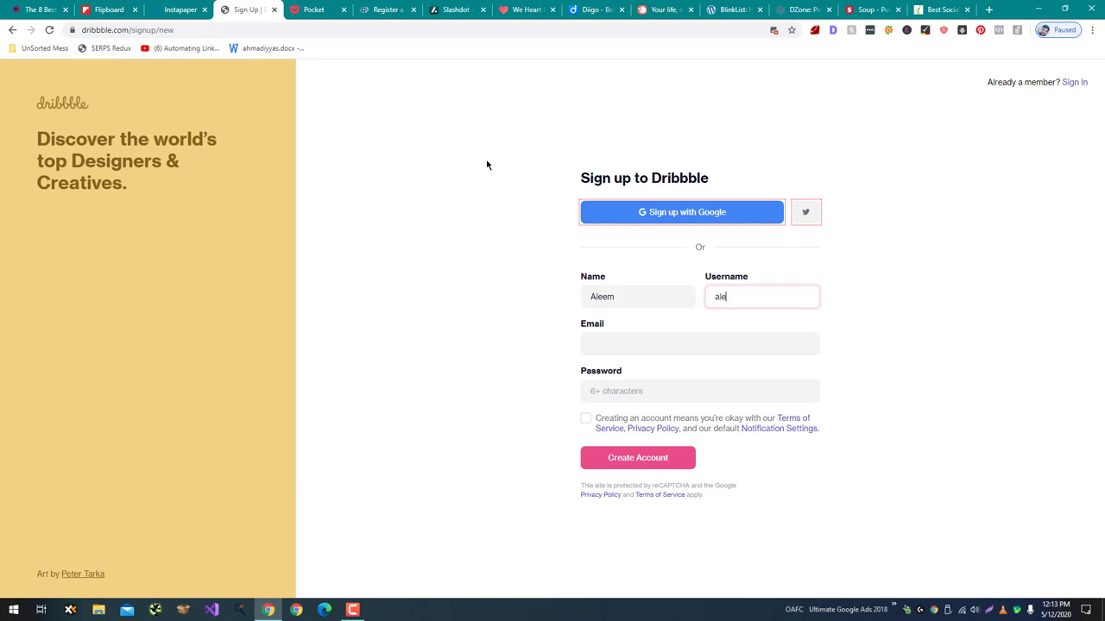
text(aleemiqbal)
key(Tab)
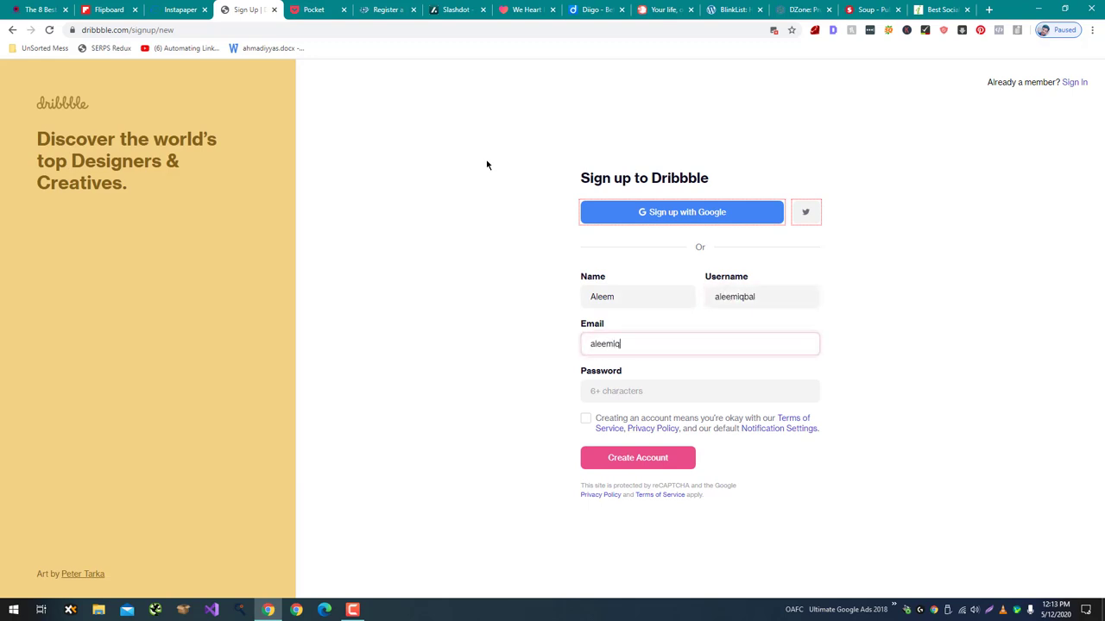
key(Tab)
text(****)
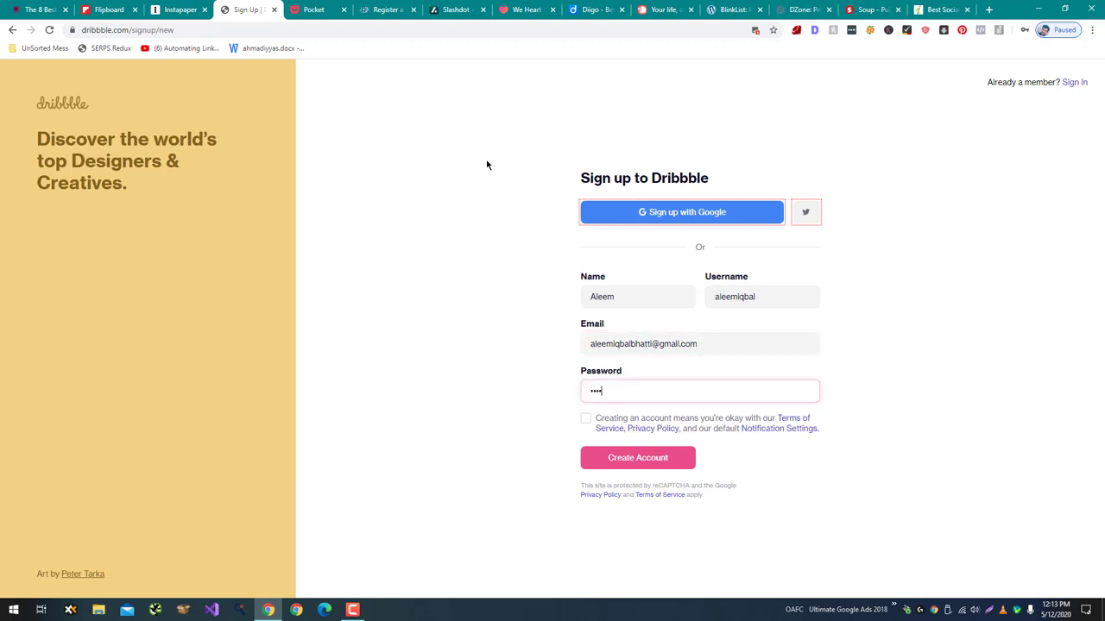
key(Tab)
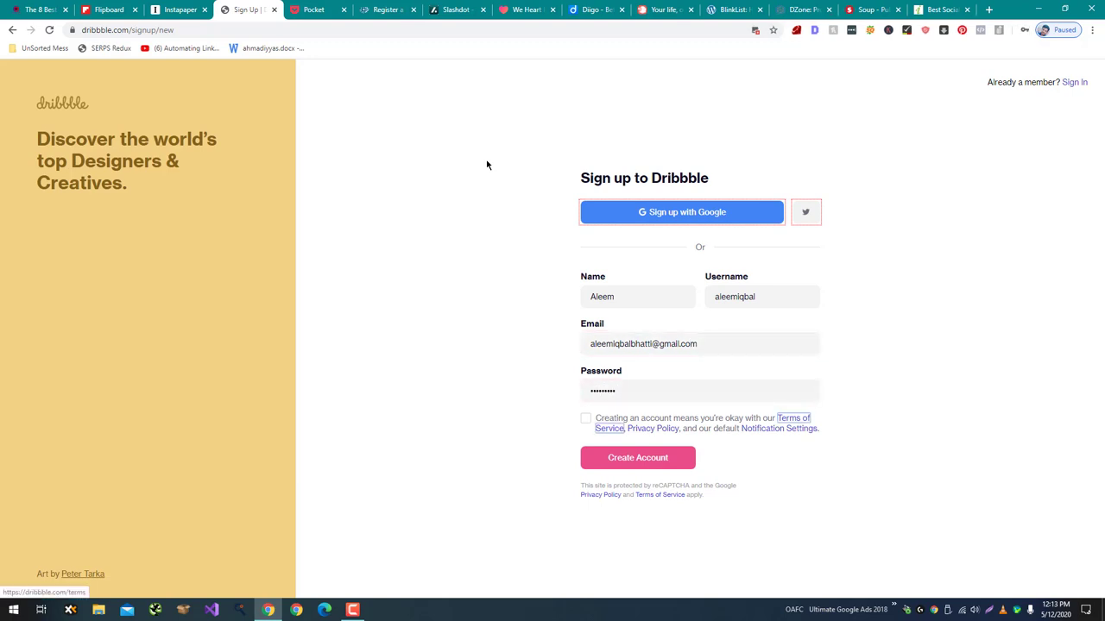
Accept the terms, create the account, always allow Dribbble images, and go to Pocket.
click(586, 419)
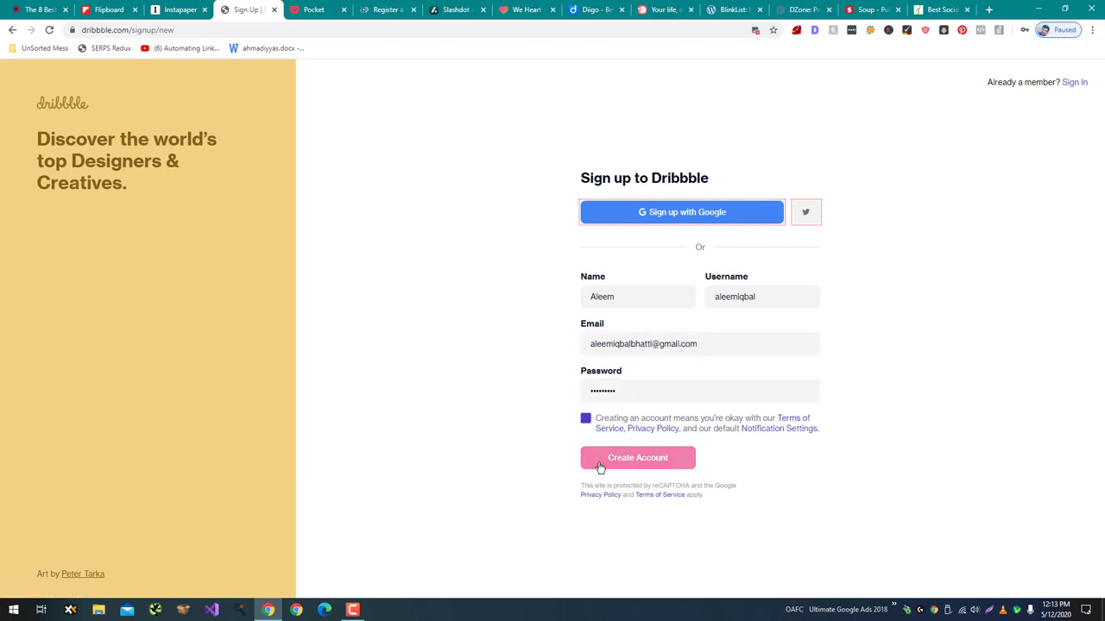
click(666, 464)
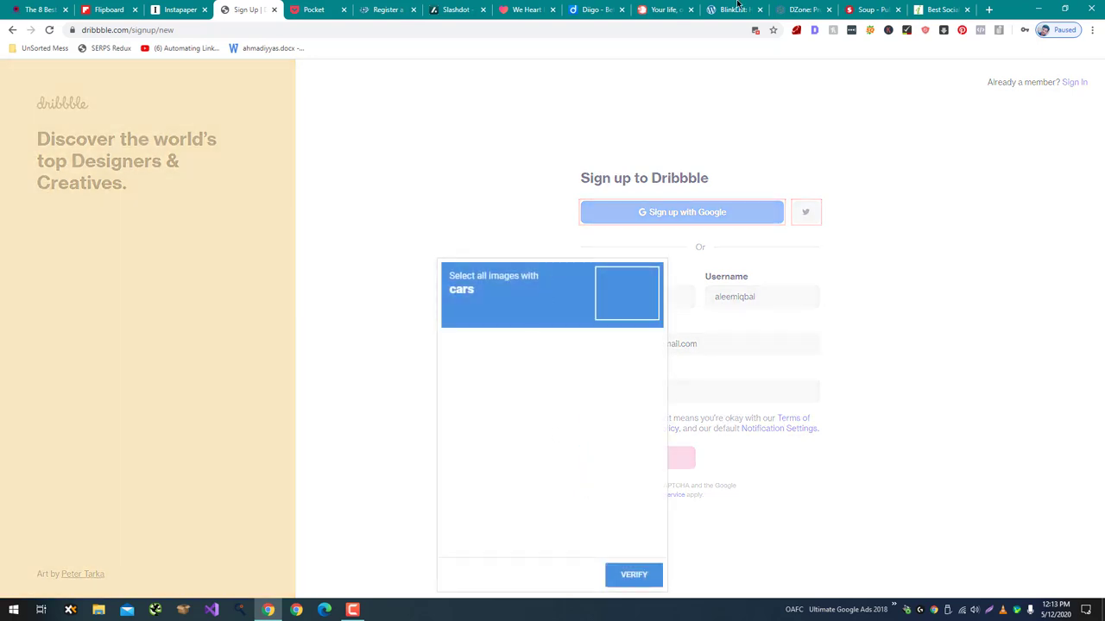
click(757, 31)
click(741, 86)
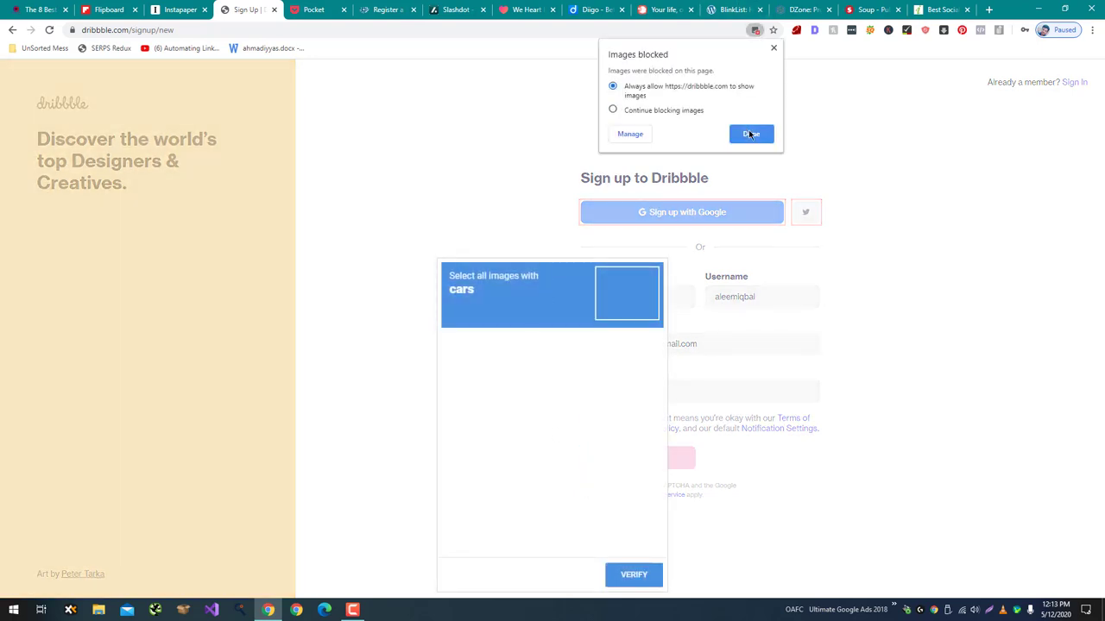
click(750, 134)
click(313, 10)
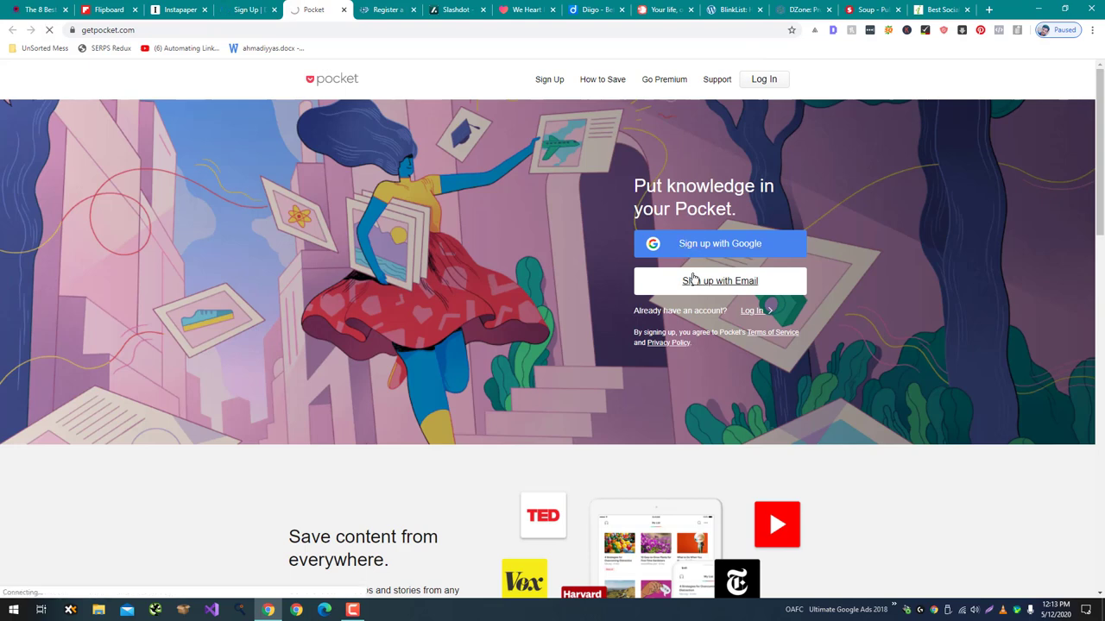
Re-enter name, username, email and password on Dribbble, agree to the terms and create the account.
click(251, 7)
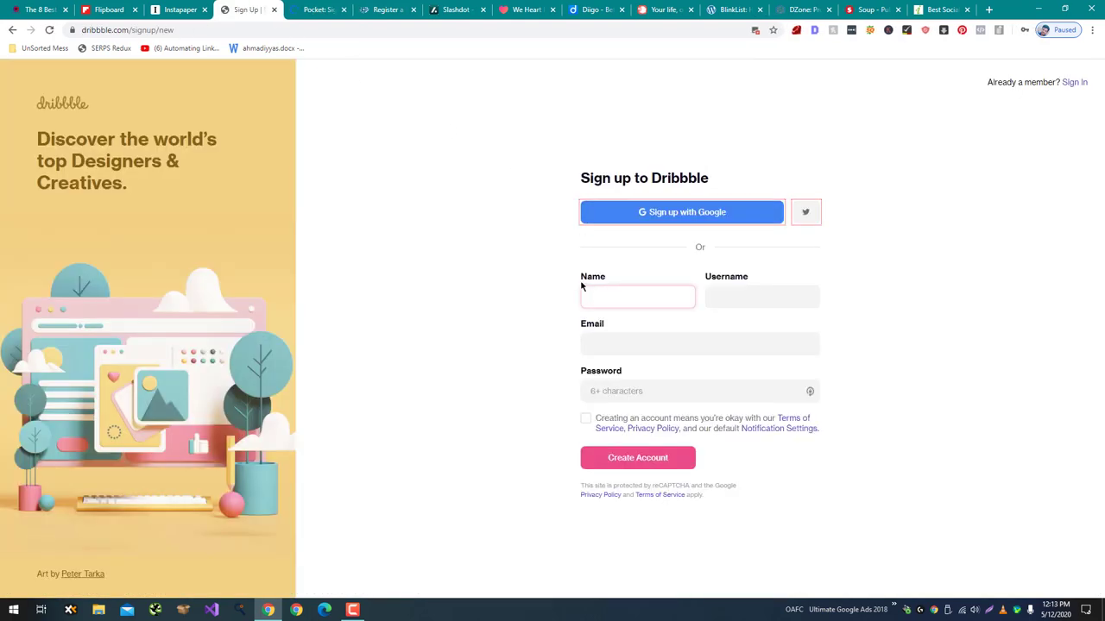
text(Al)
key(Tab)
text(aleemiq)
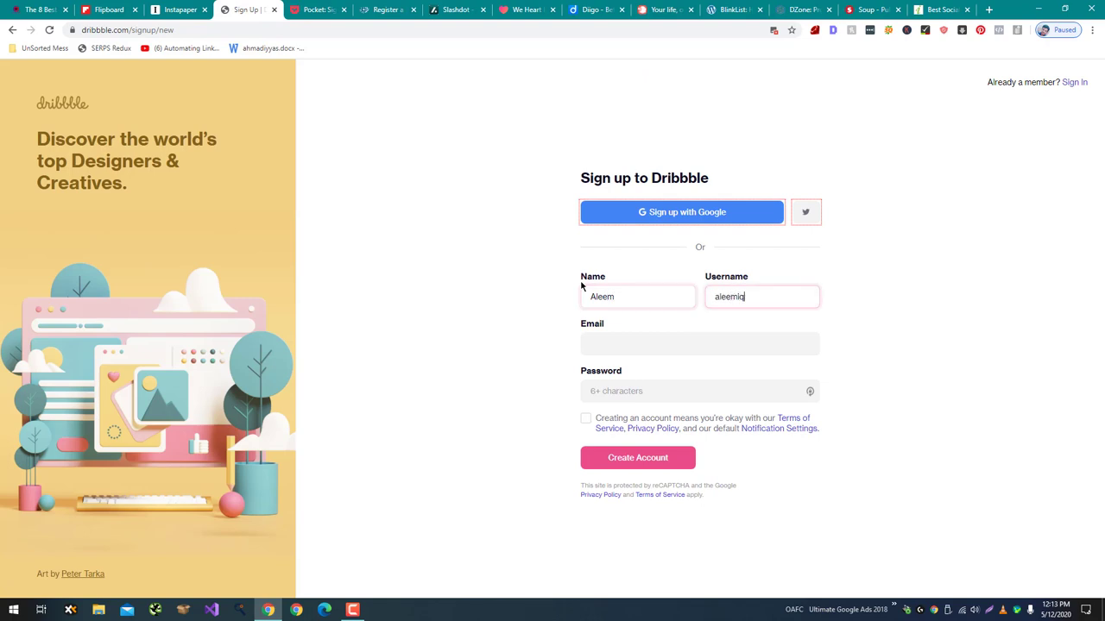
text(bal)
key(Tab)
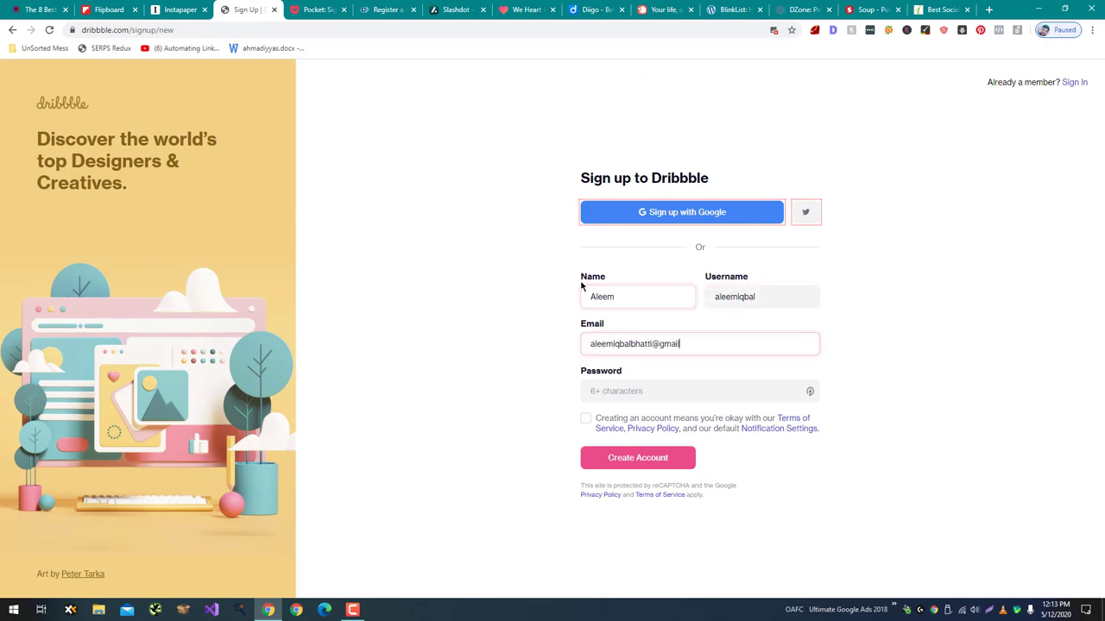
key(Tab)
text(1234)
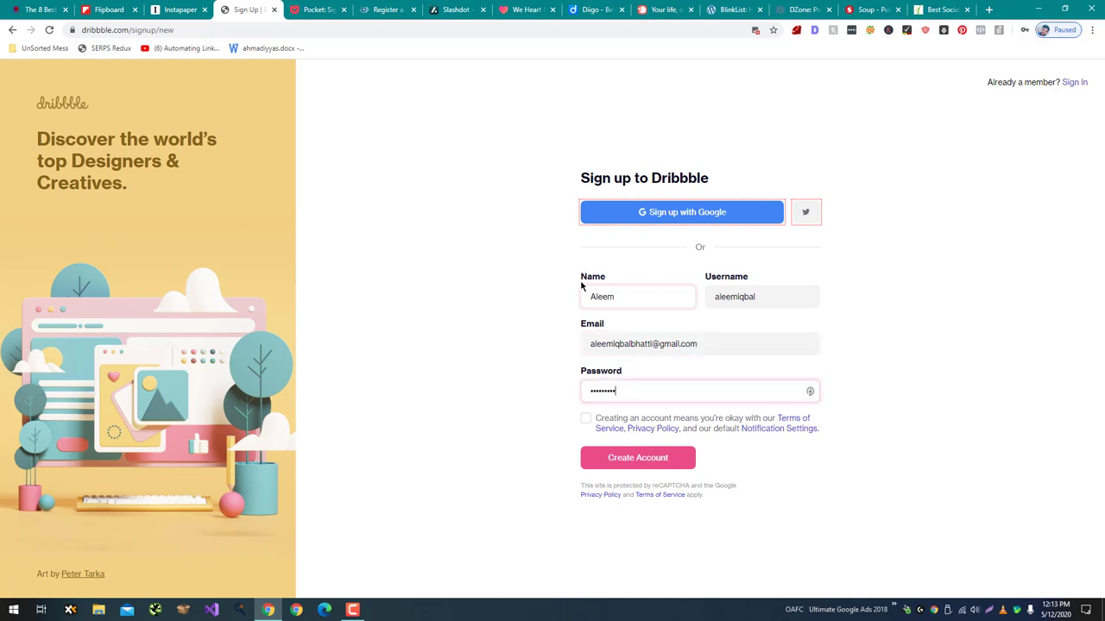
click(585, 419)
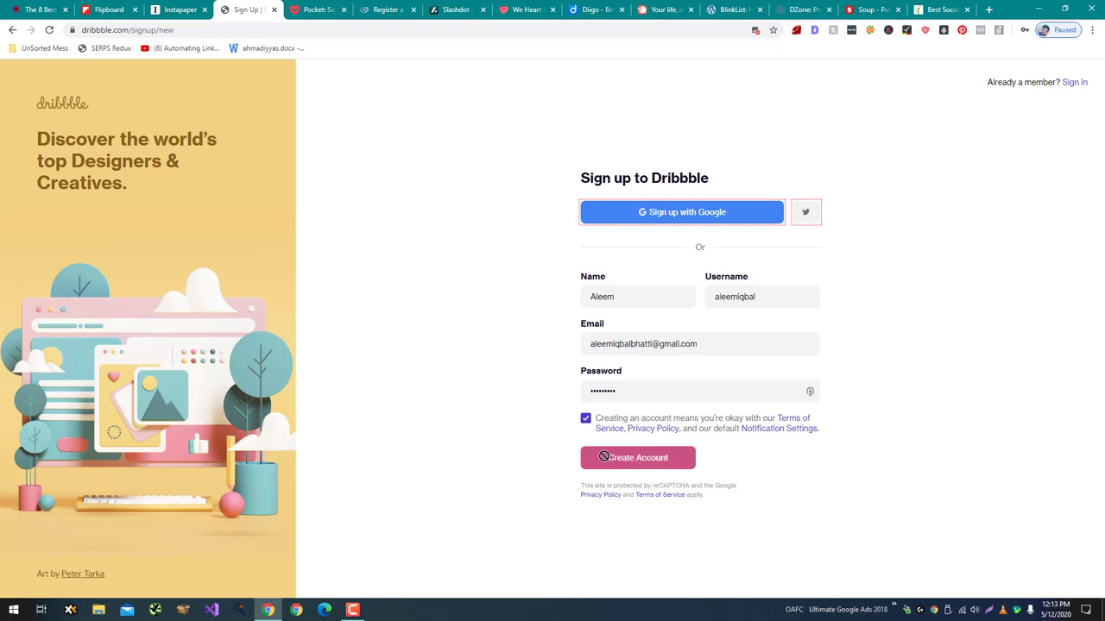
click(603, 457)
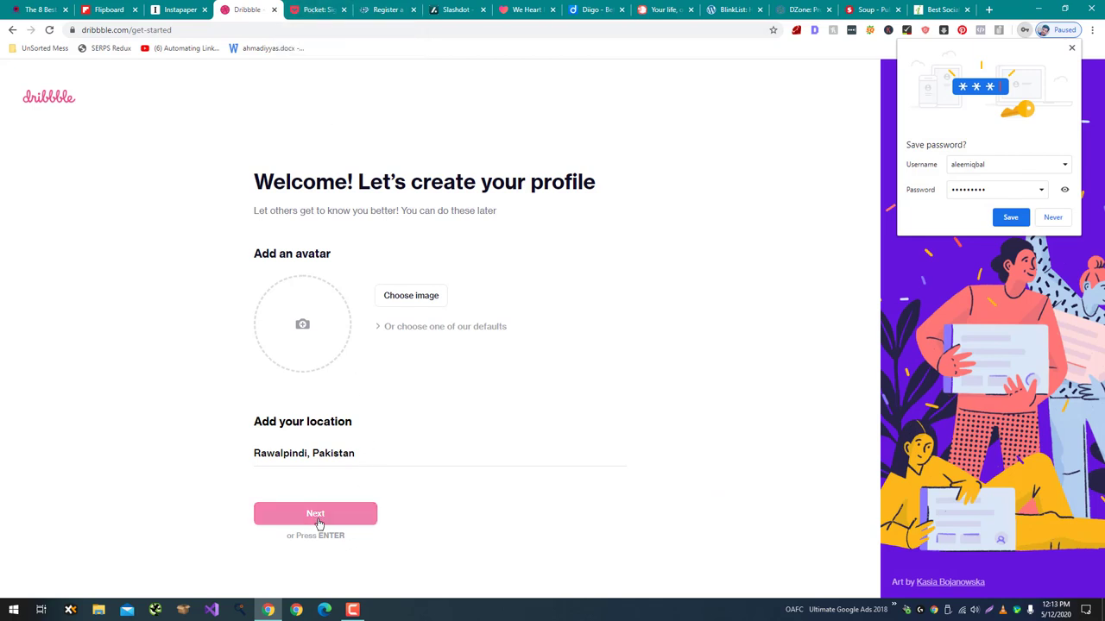
Skip the avatar step, pick 'I'm a designer looking to share my work', then go to Pocket's Name field.
click(319, 517)
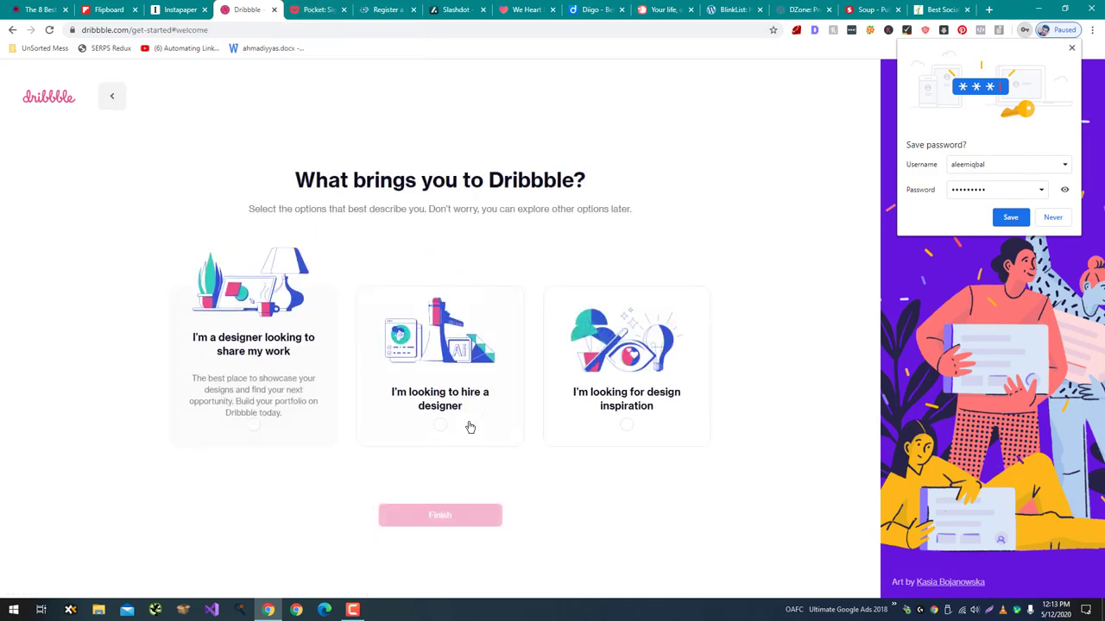
click(271, 413)
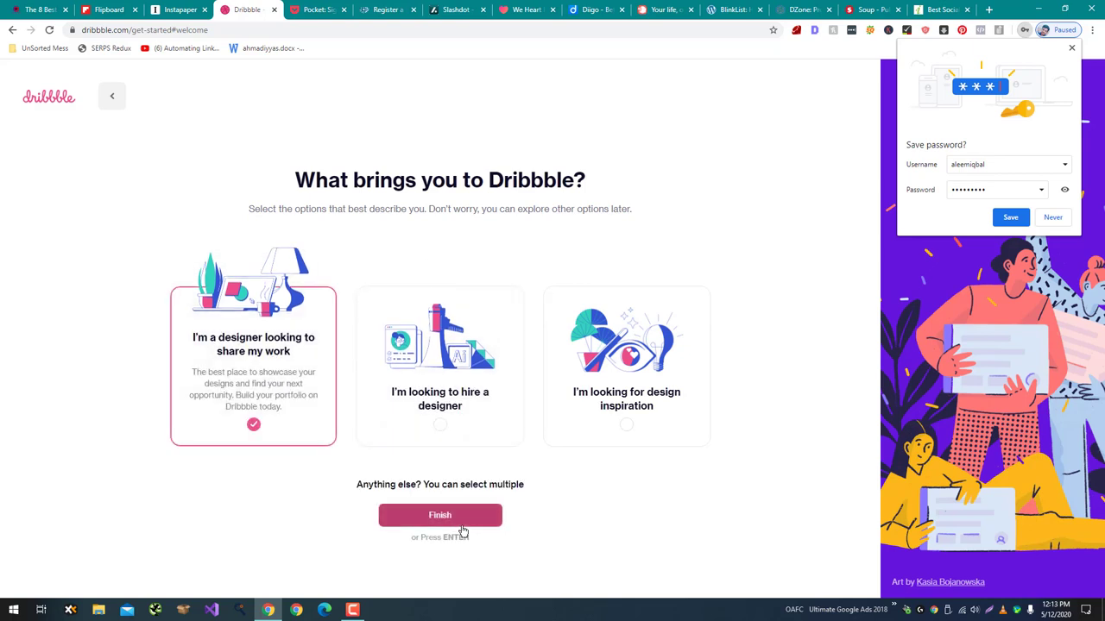
click(316, 9)
click(610, 189)
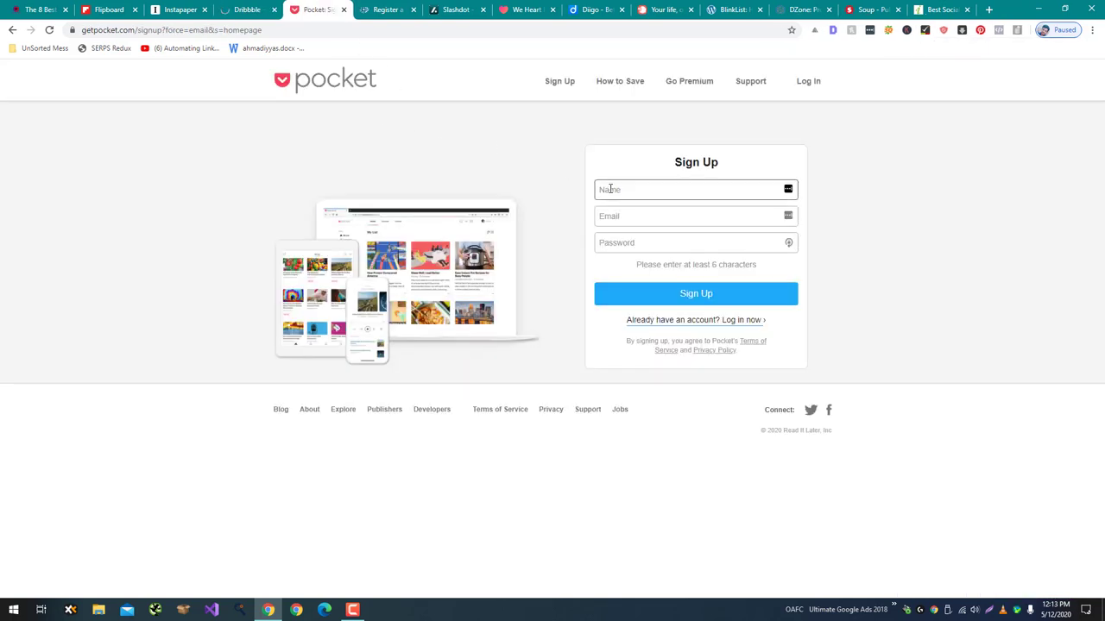
Sign up on Pocket with your name, email address and password, then switch to the folkd tab.
click(610, 190)
text(A)
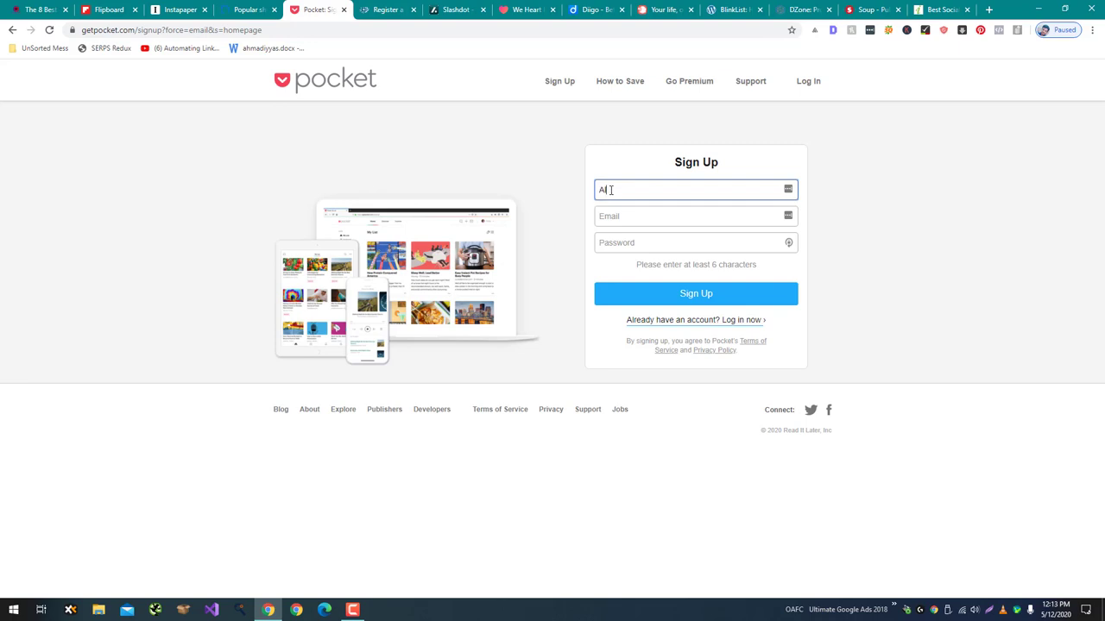
text(leem)
key(Tab)
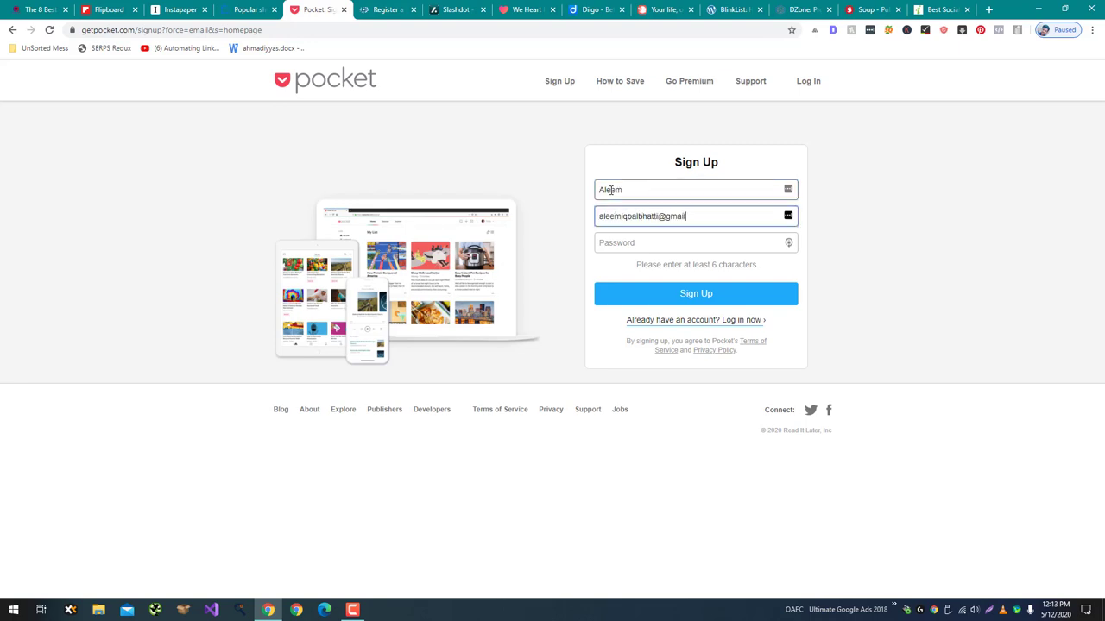
key(Tab)
text(••••••••)
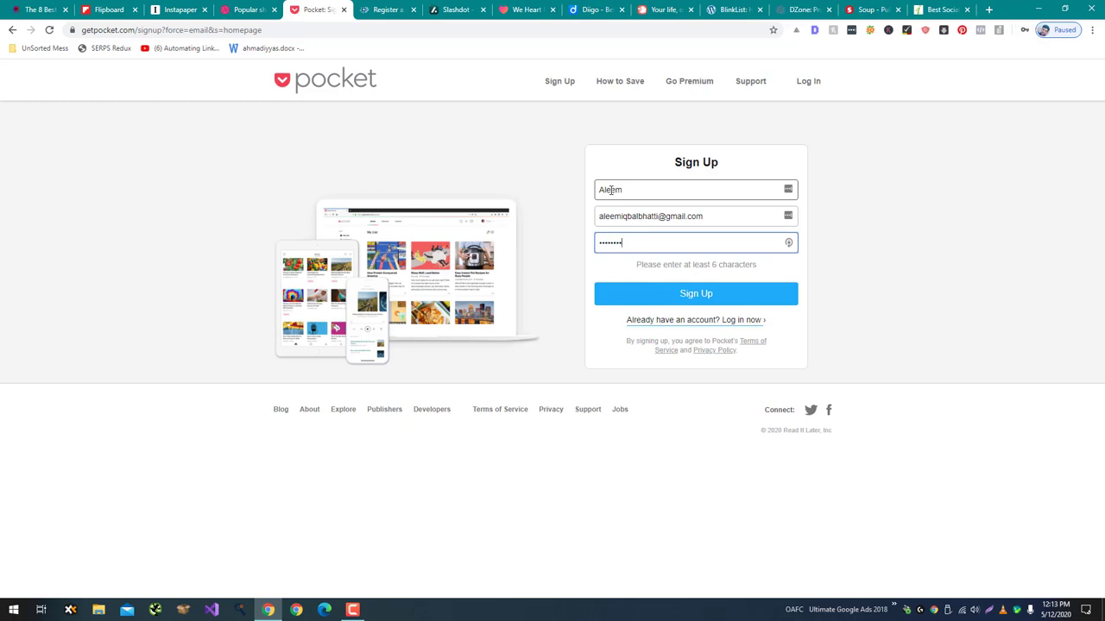
text(•)
key(Return)
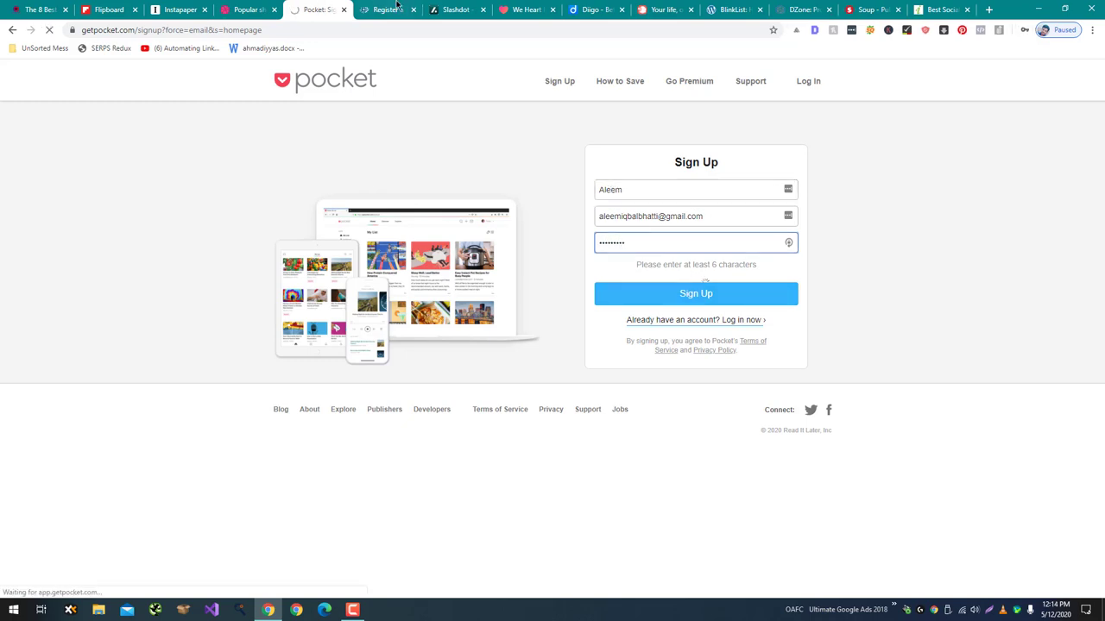
key(ctrl+Tab)
Try registering on folkd with a username and your email address.
click(423, 209)
text(aleemiqbal)
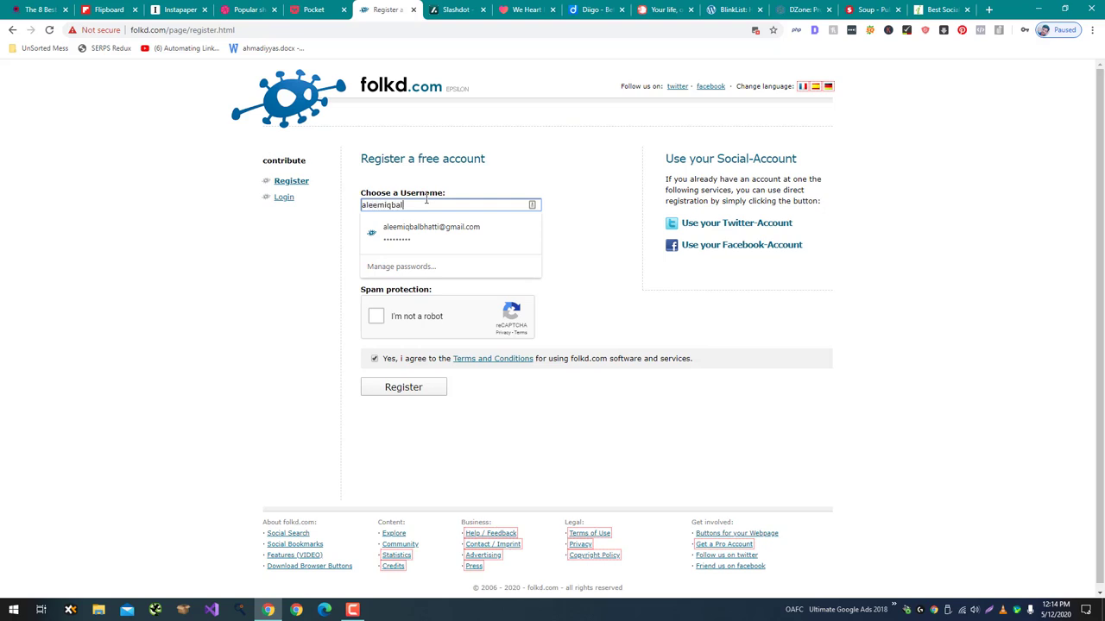
key(Tab)
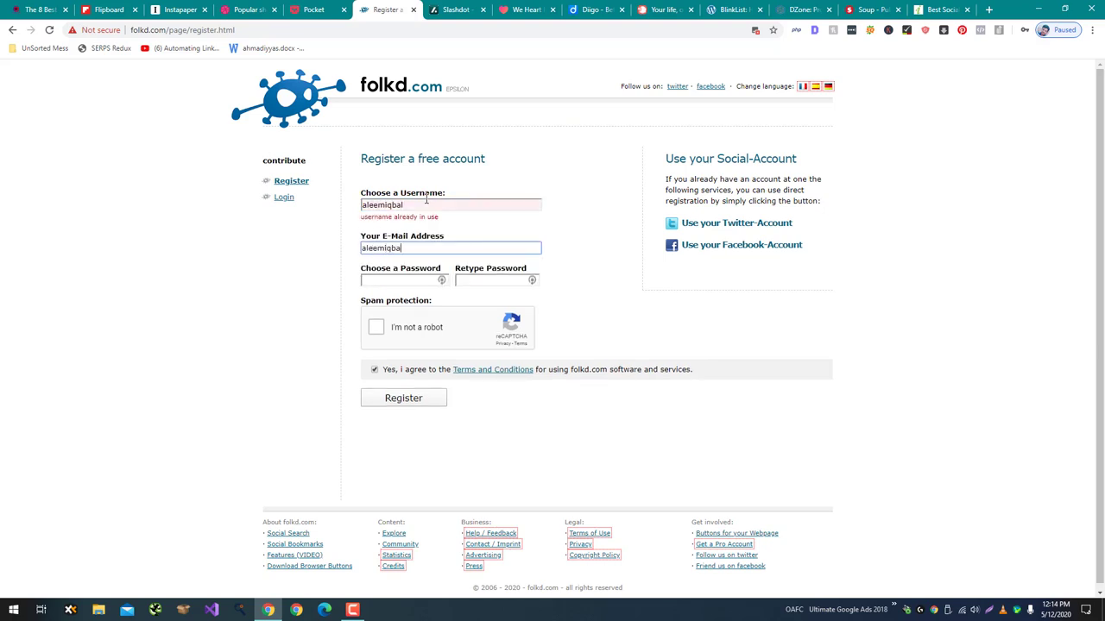
key(Tab)
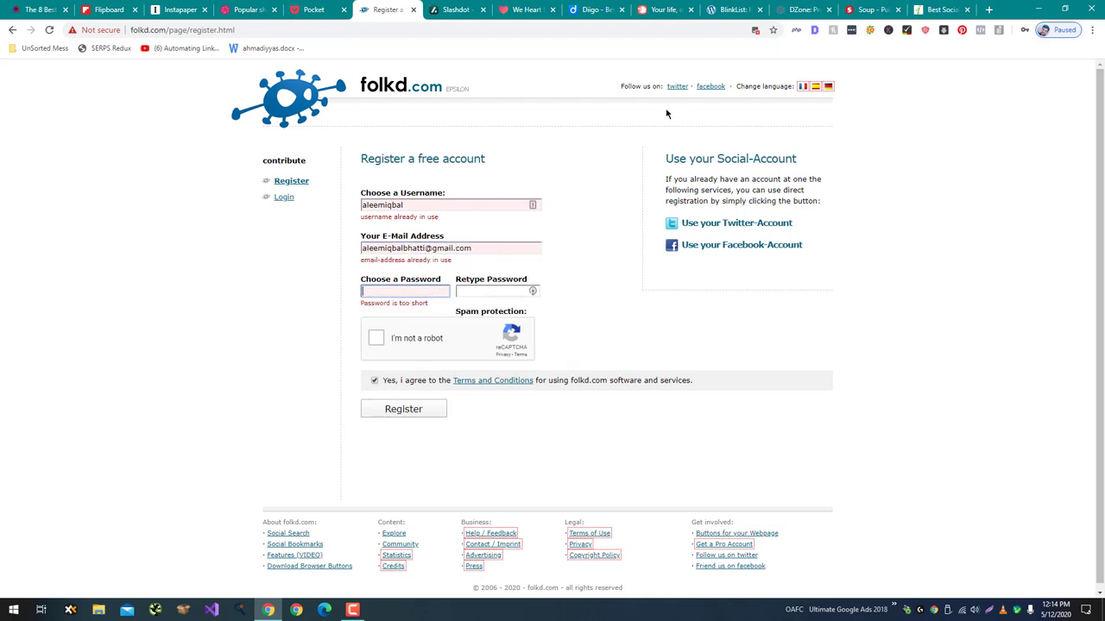
Log in to the existing folkd account and open the Add a Link page.
click(285, 198)
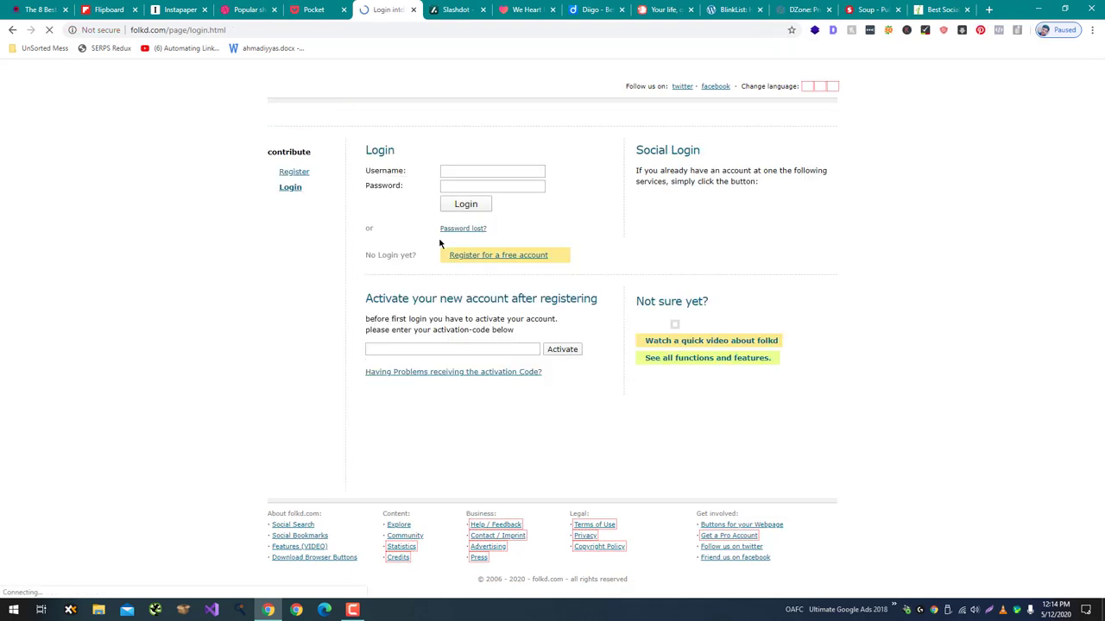
click(467, 171)
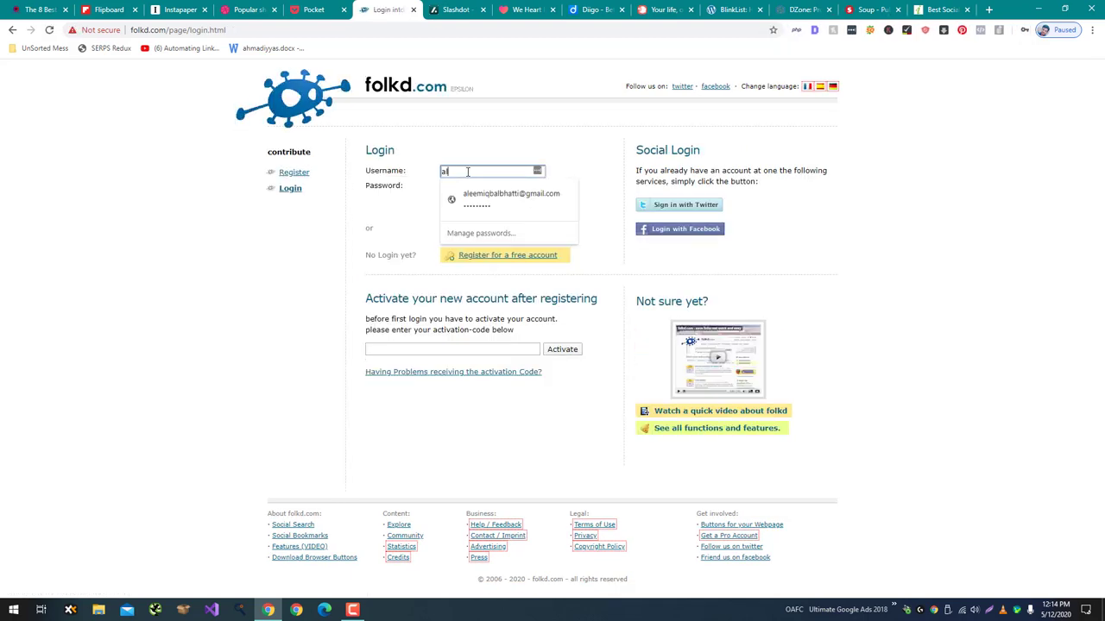
key(Tab)
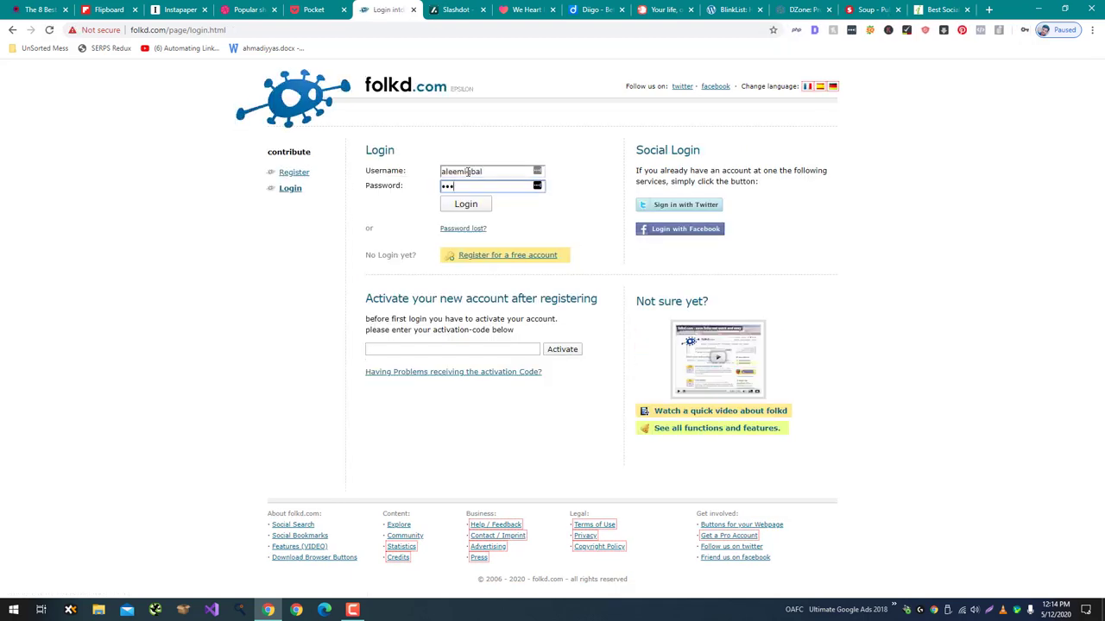
key(Return)
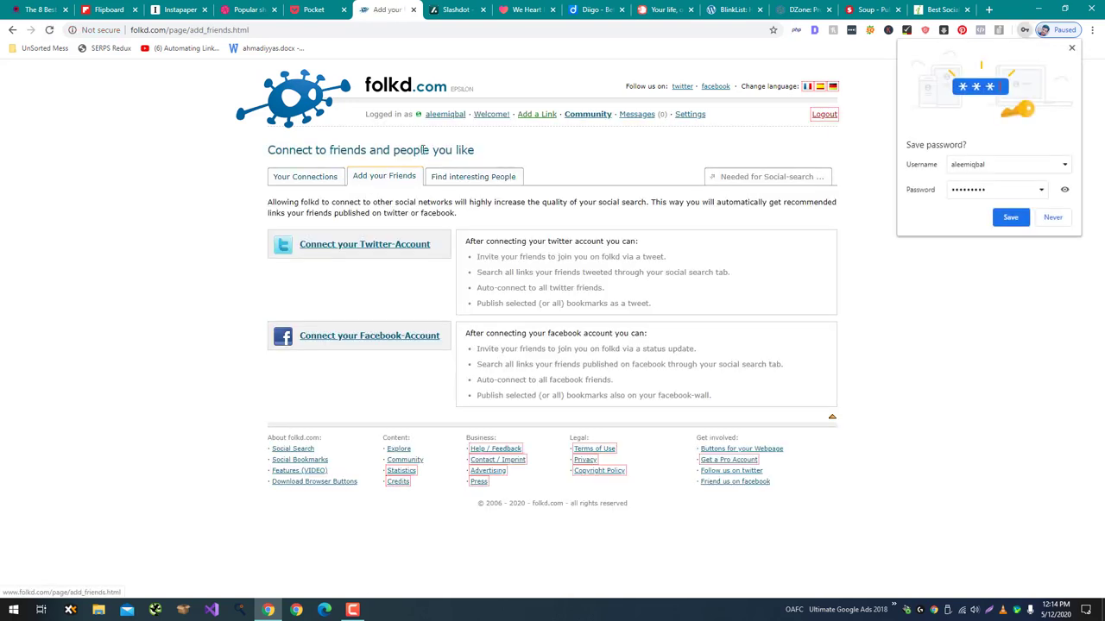
click(533, 116)
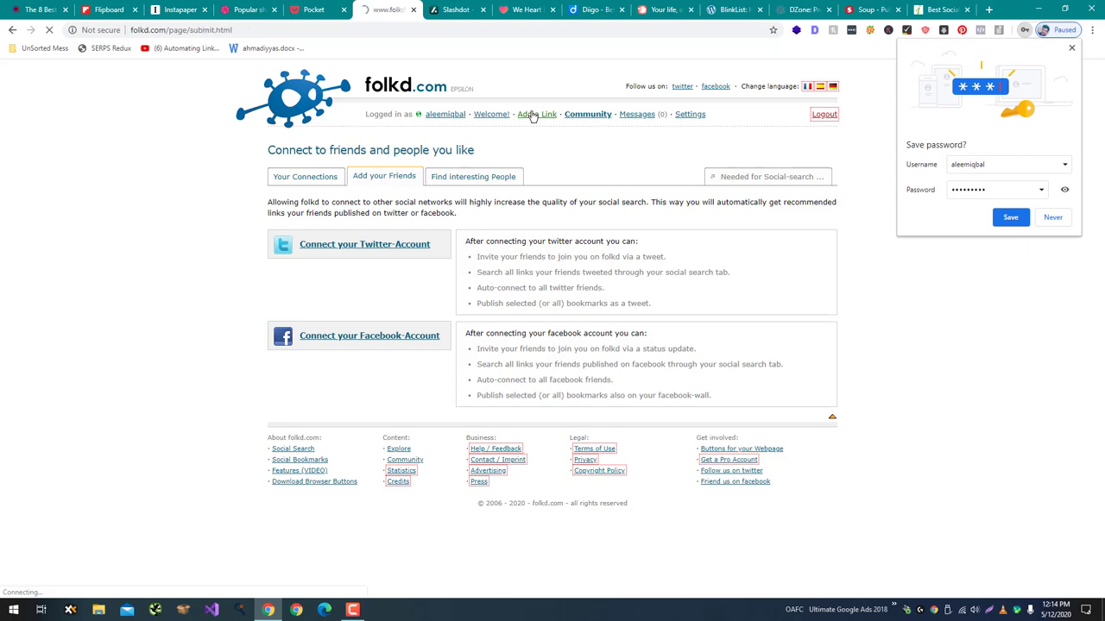
click(452, 284)
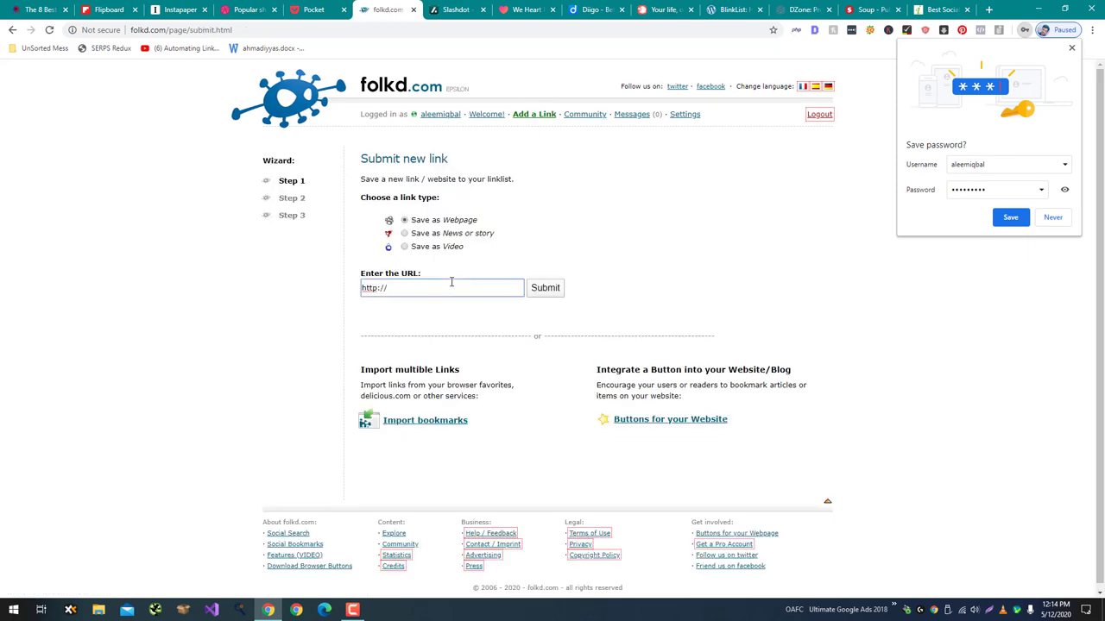
key(ctrl+a)
key(ctrl+v)
click(552, 292)
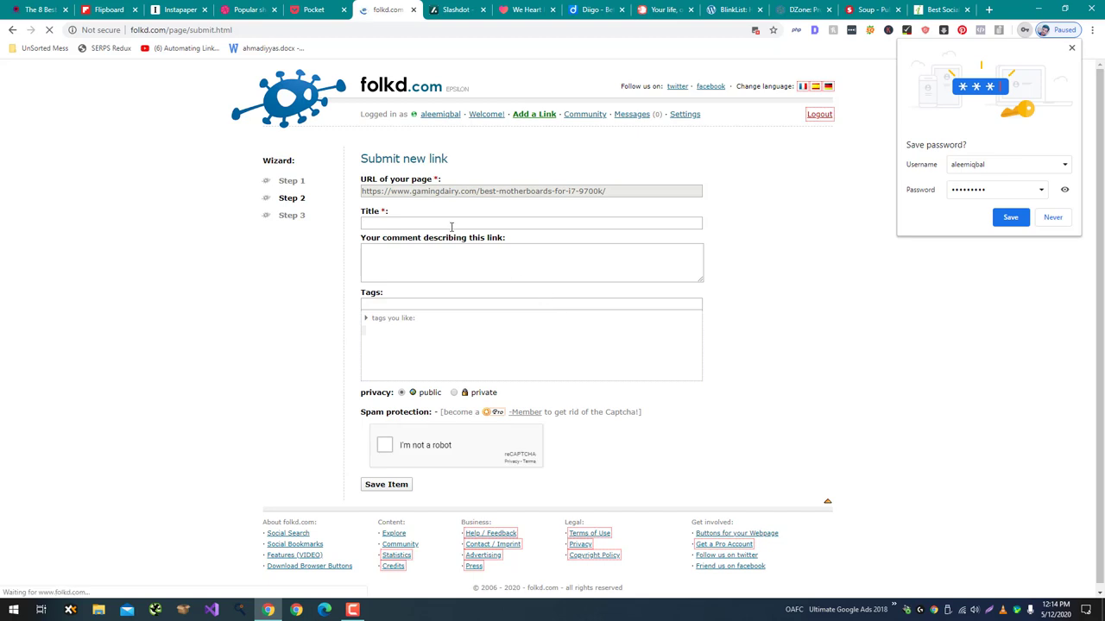
Tag the link 'motherboards' and save it as a public bookmark.
click(457, 274)
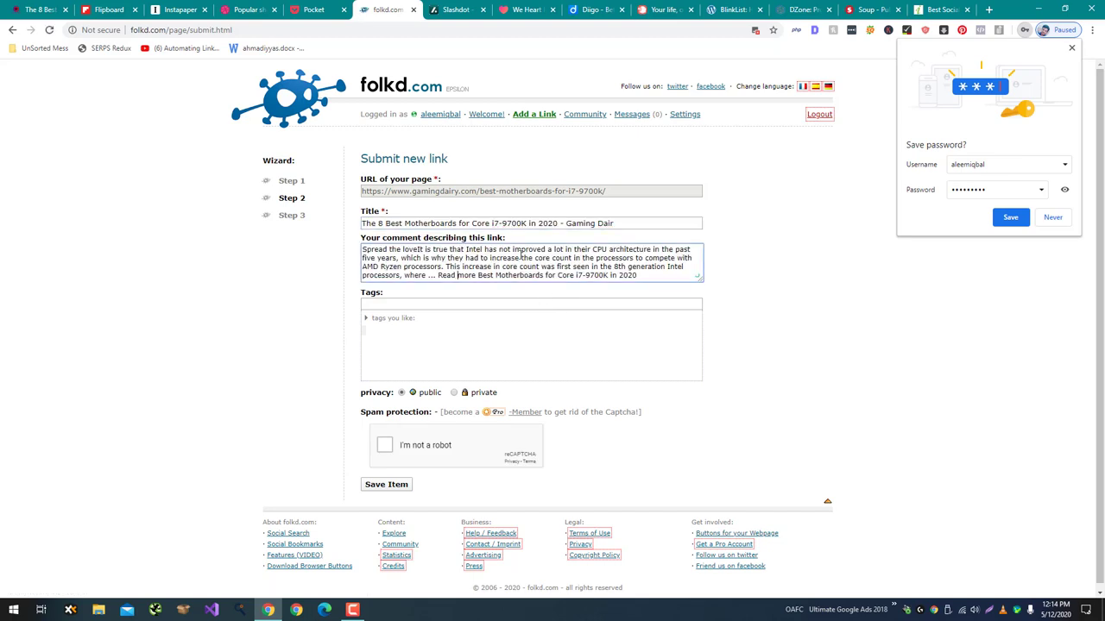
scroll(521, 253, down, 1)
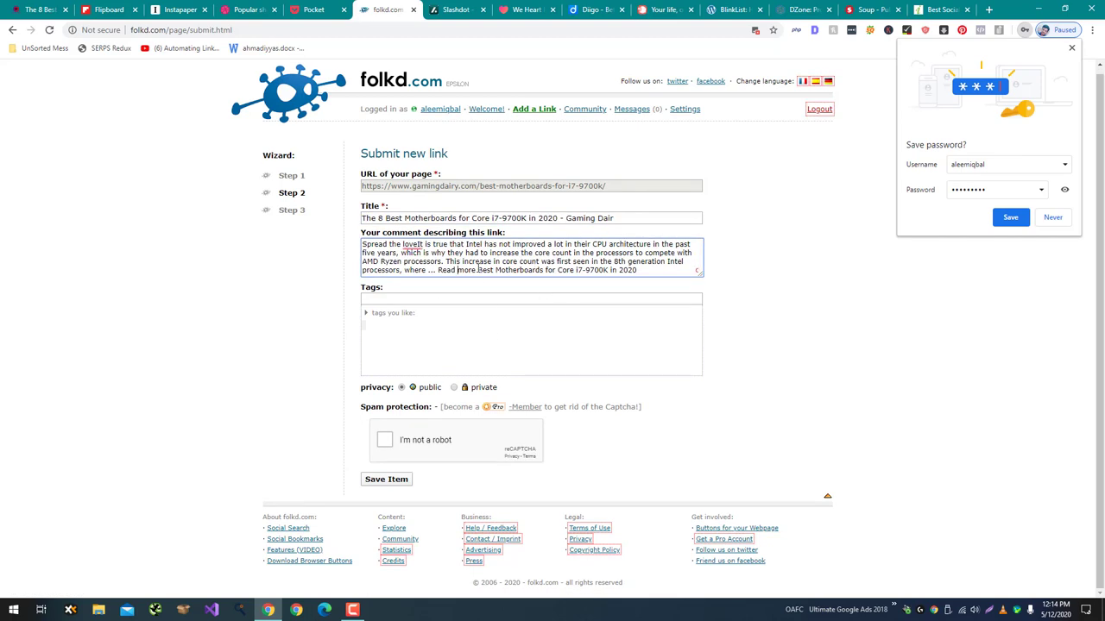
click(409, 297)
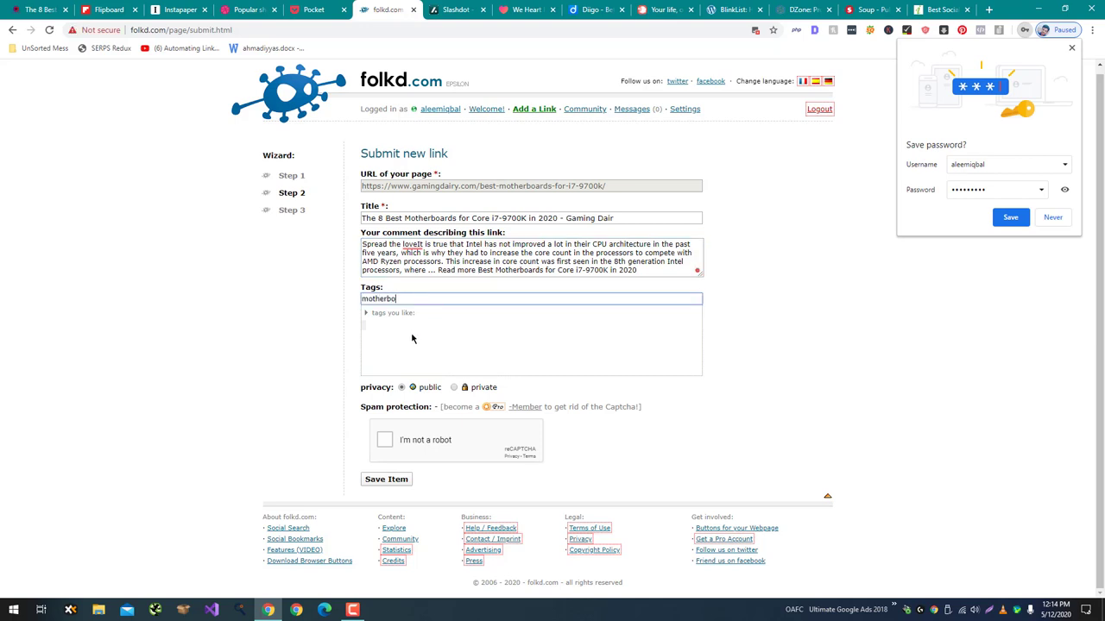
text(motherboards)
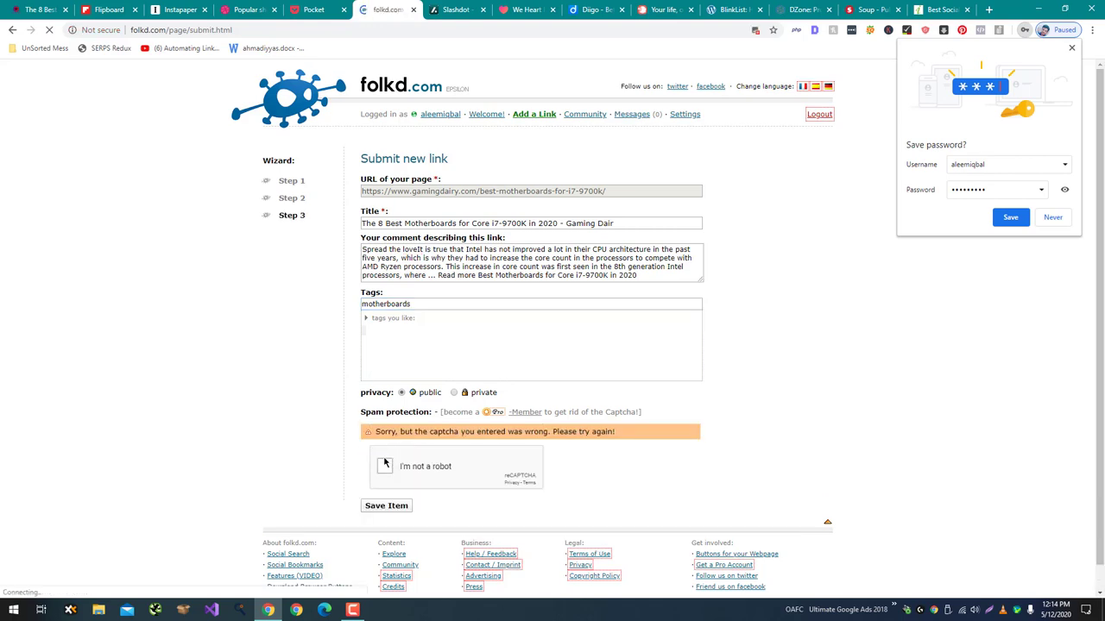
click(385, 507)
Open Slashdot's sign-up form and enter the nickname, full name and e-mail address.
click(452, 8)
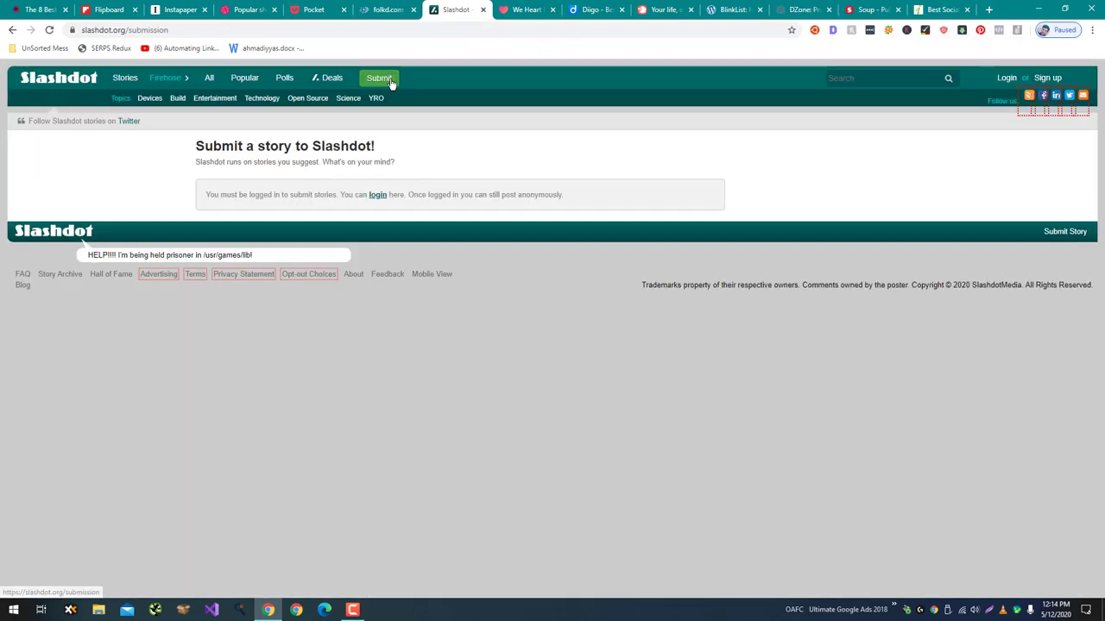
click(376, 199)
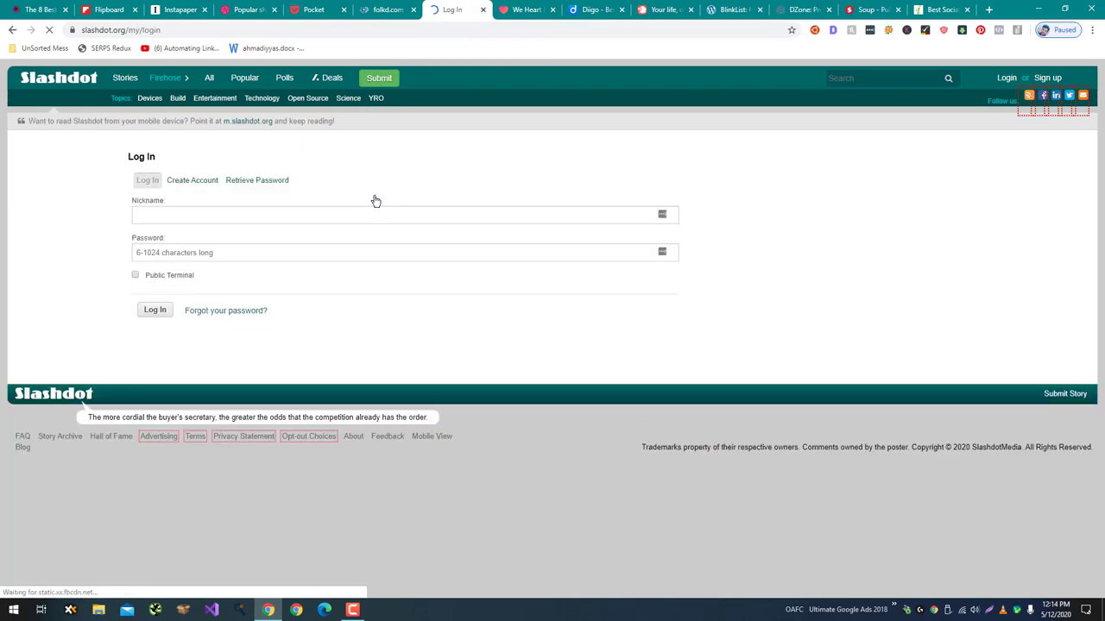
click(1048, 77)
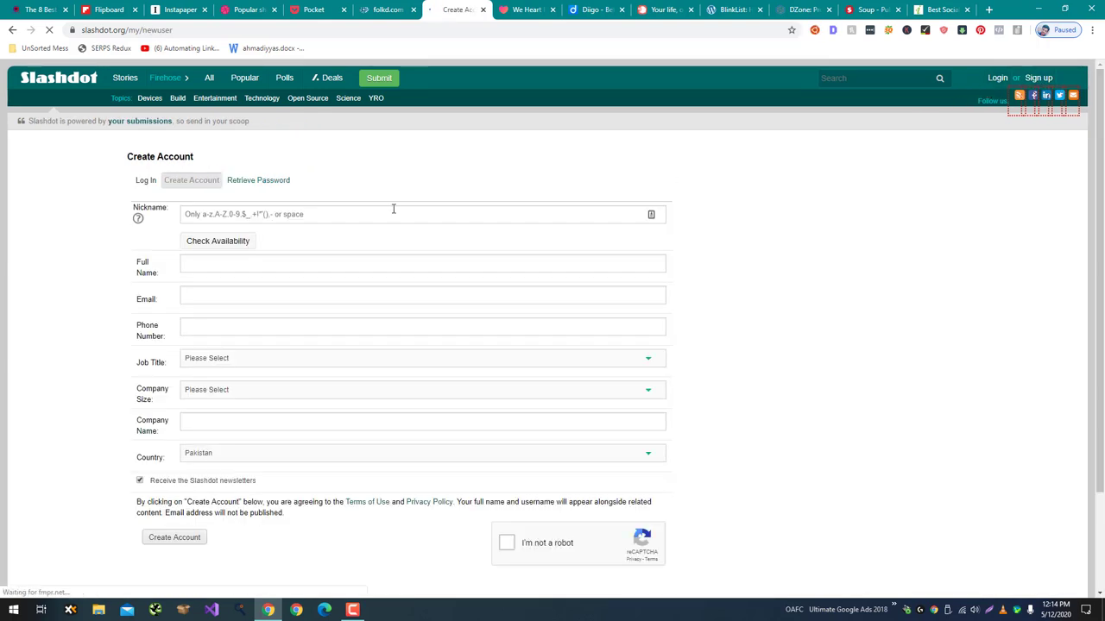
click(377, 217)
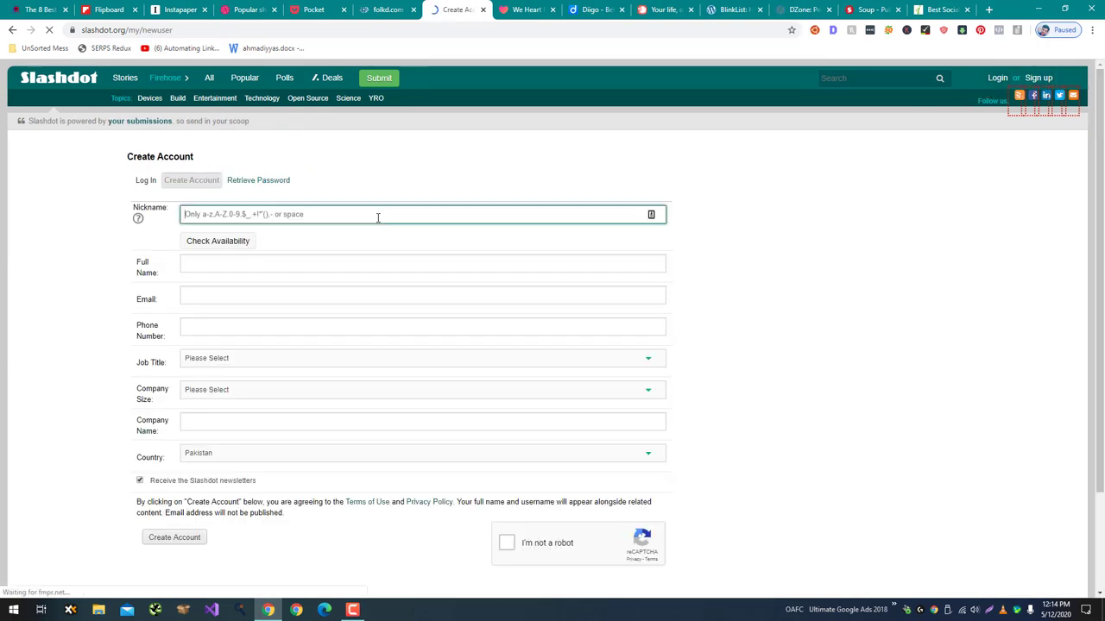
text(aleemiqbal)
key(Tab)
key(Tab)
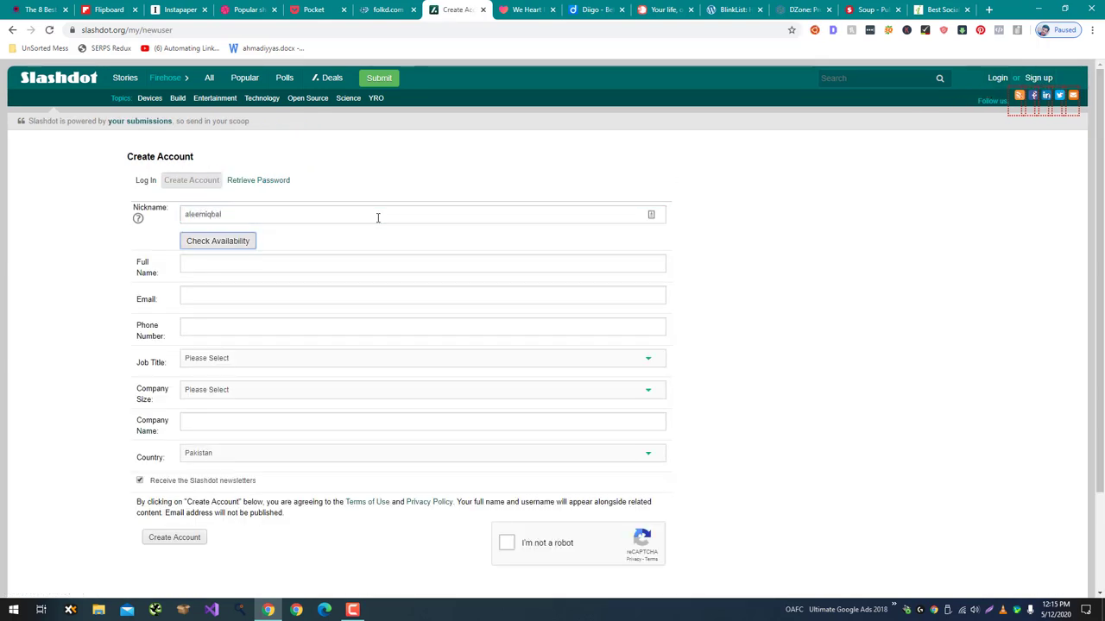
text(AleemIqbal)
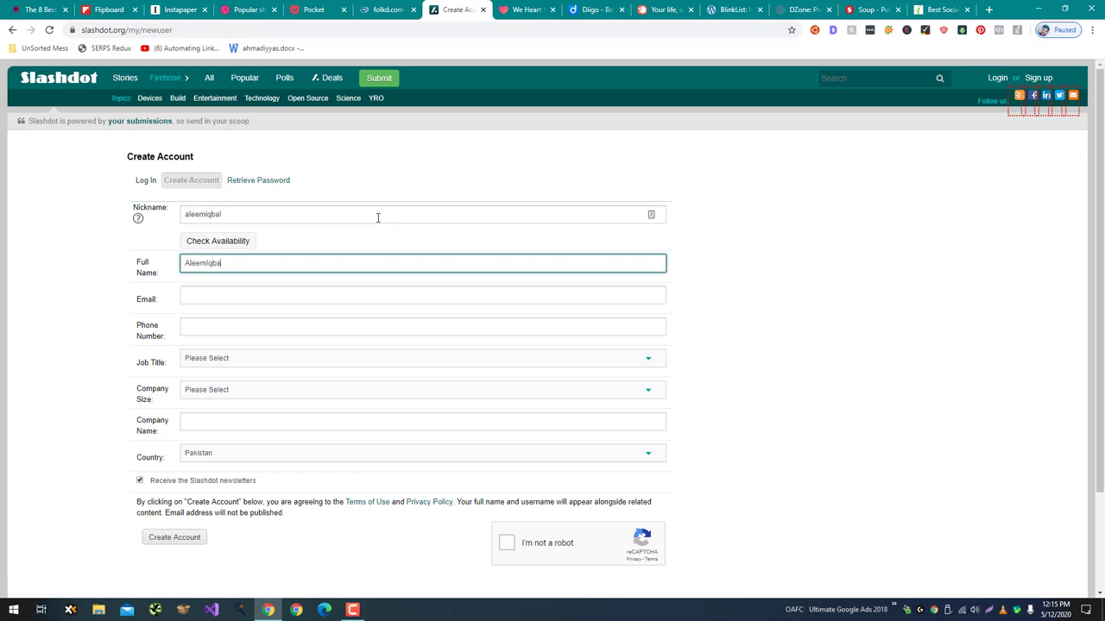
key(Tab)
text(a)
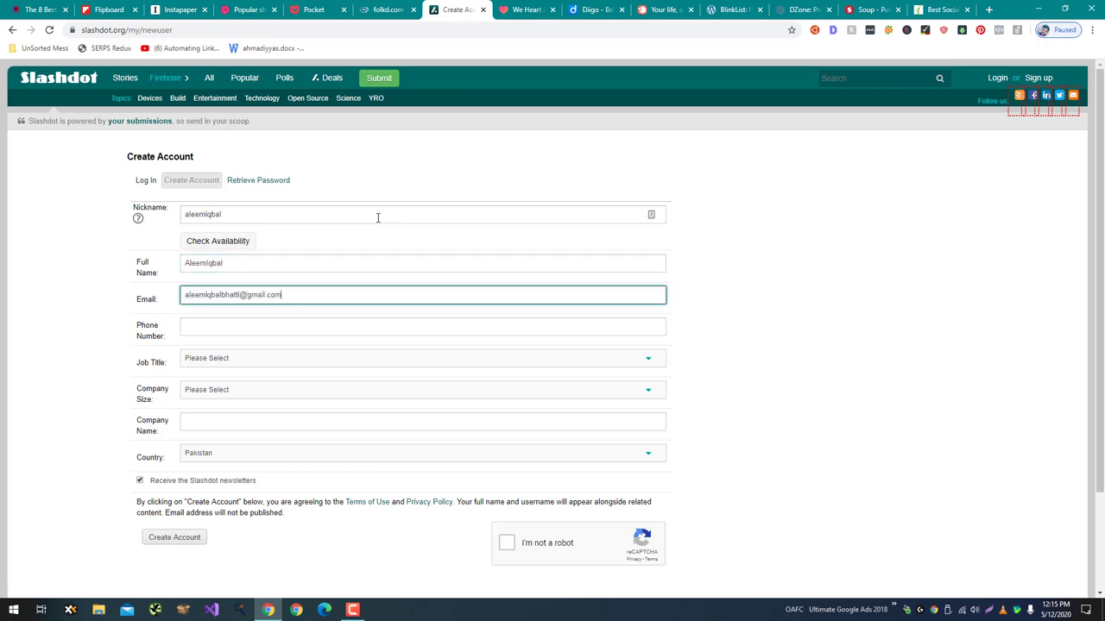
key(Tab)
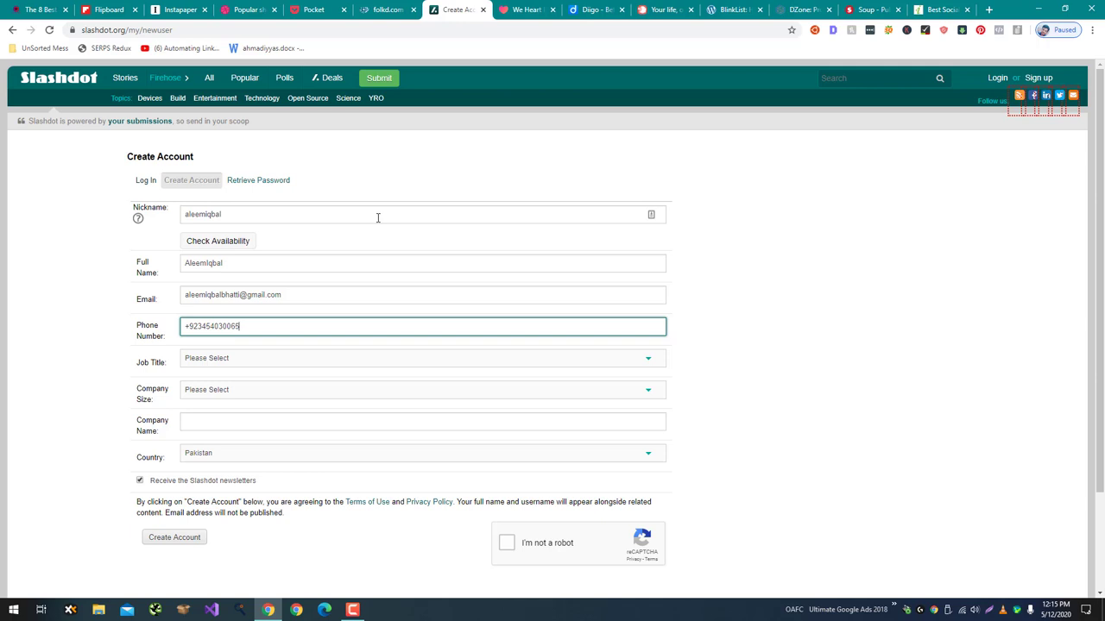
Set job title to CEO, COO, Chairman, President and company size to 20,000 or More, add the company name, then submit.
click(246, 360)
click(246, 383)
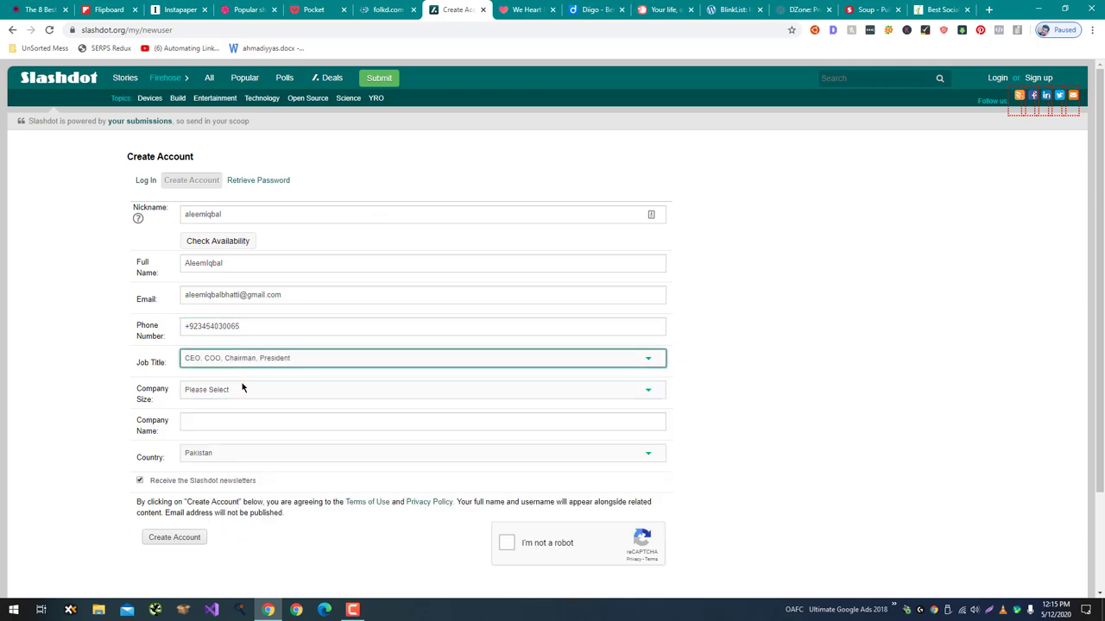
click(243, 388)
click(251, 480)
click(227, 423)
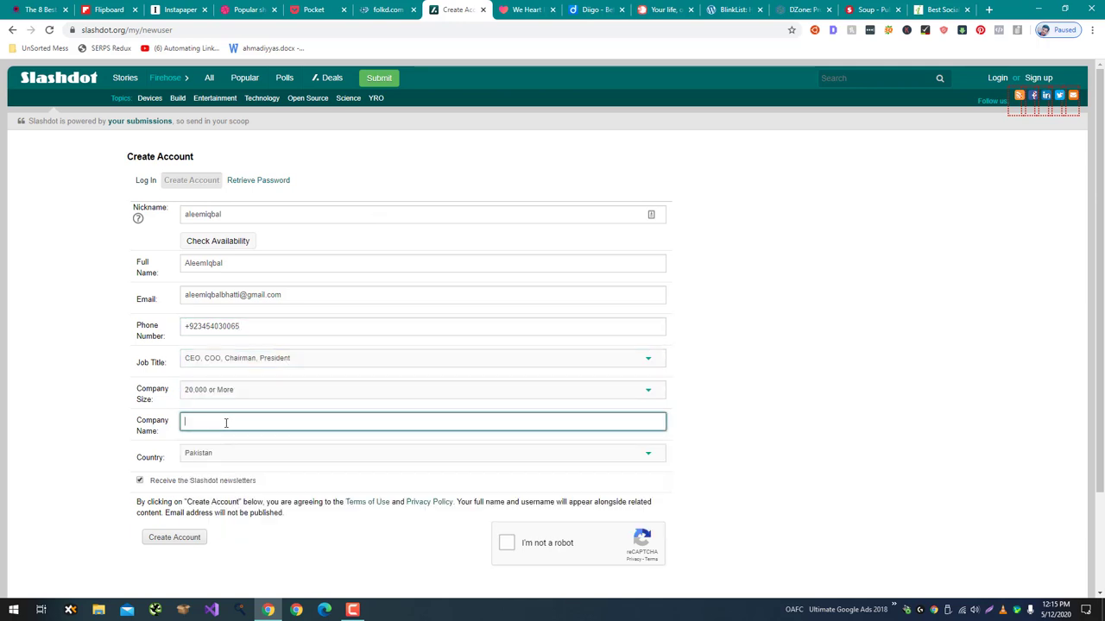
text(Aleem Tech)
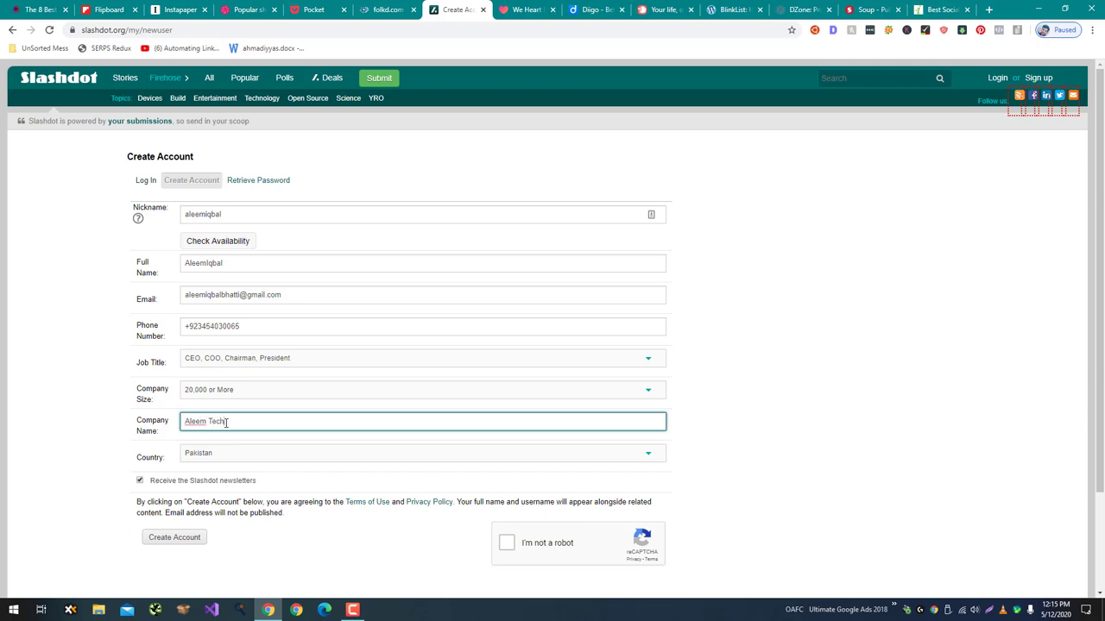
scroll(488, 449, down, 2)
click(508, 426)
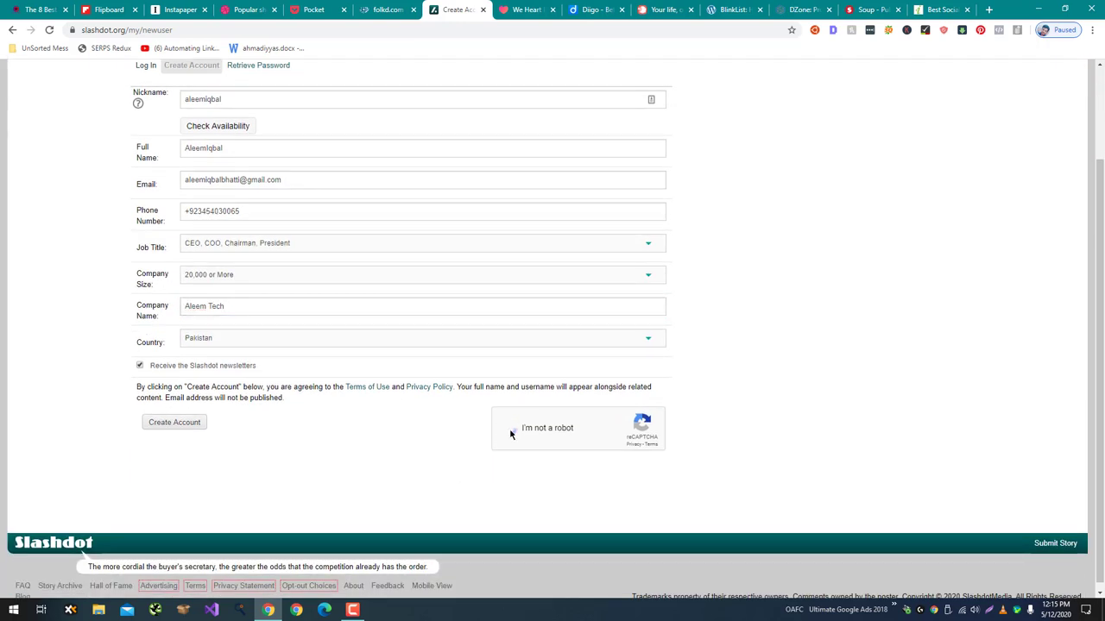
click(199, 423)
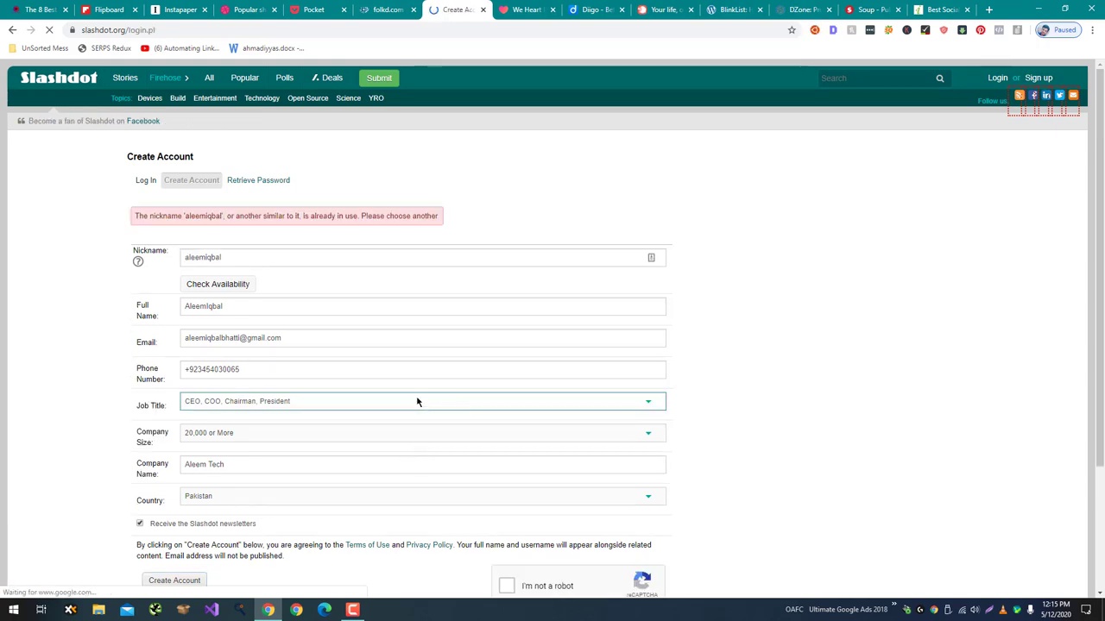
Lengthen the taken nickname and resubmit, then go to the login page after the e-mail is rejected.
click(290, 258)
text(b)
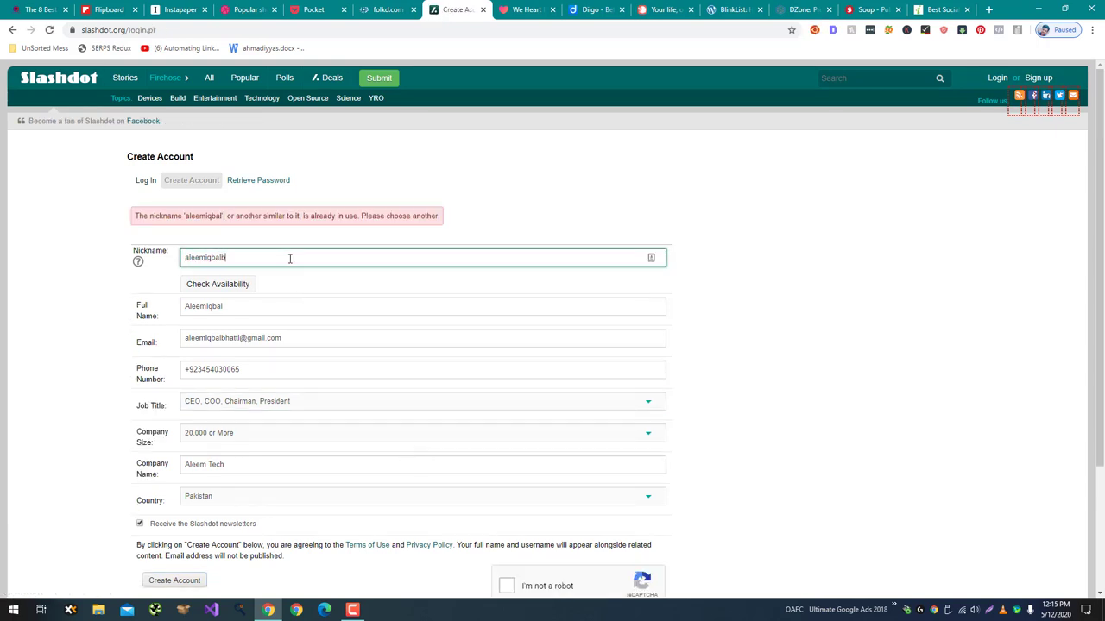
text(hatti)
scroll(71, 331, down, 2)
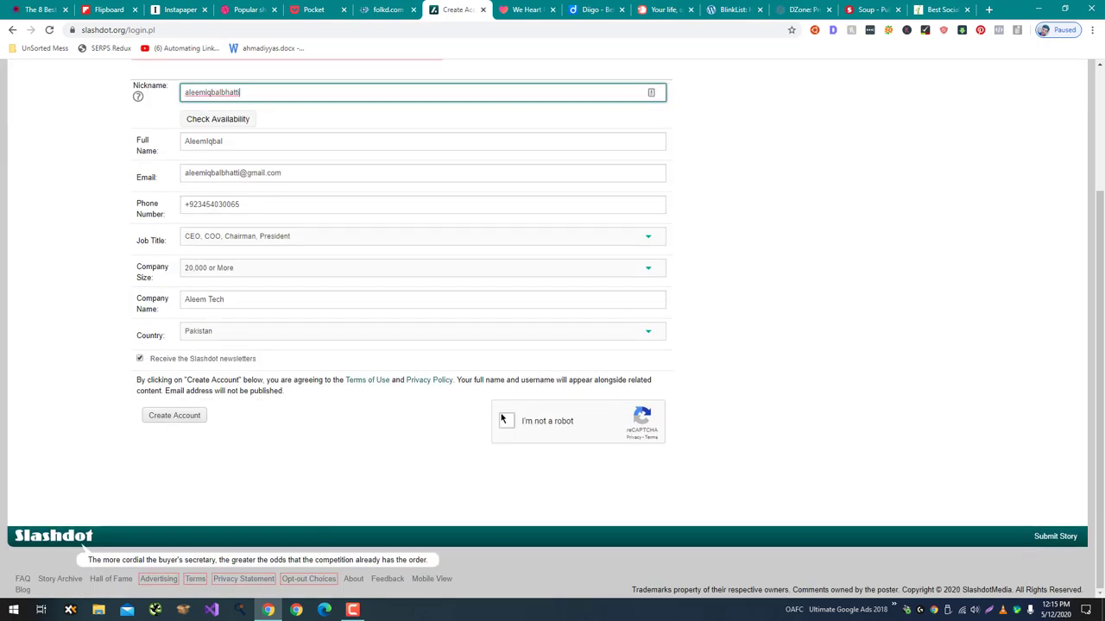
click(523, 422)
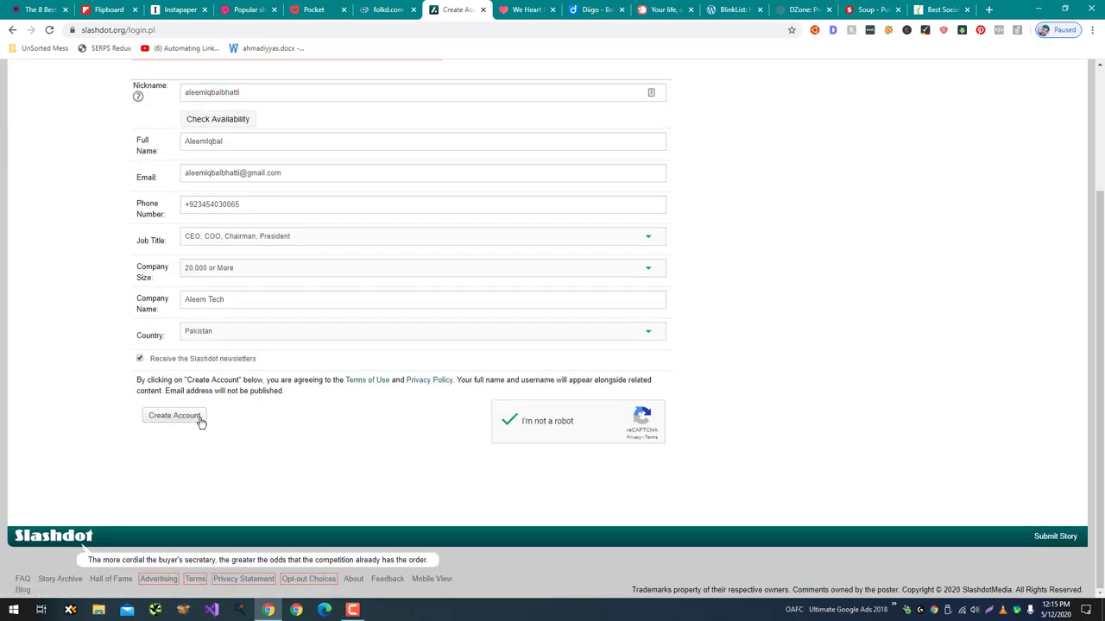
click(175, 416)
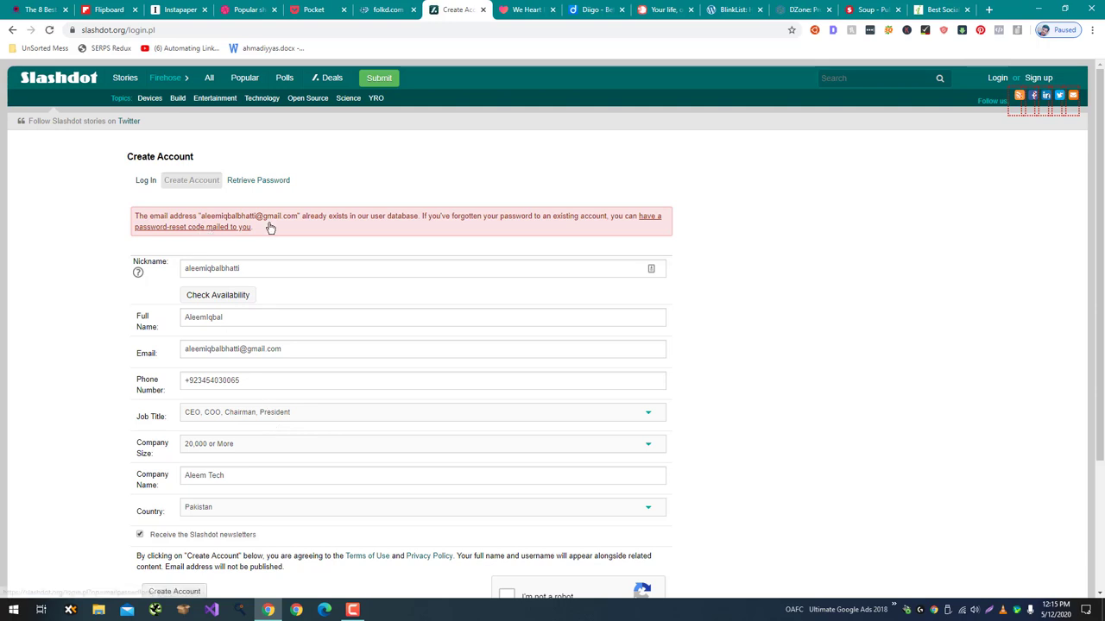
click(997, 78)
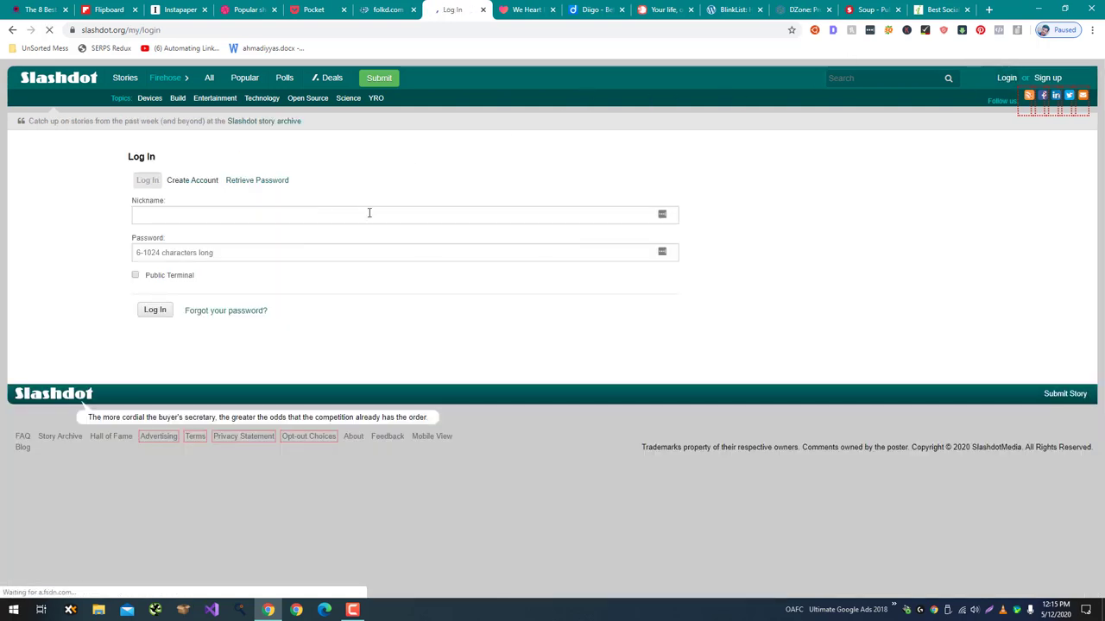
Log in to Slashdot with the existing account's nickname and password, then go to Flipboard.
click(369, 213)
text(a)
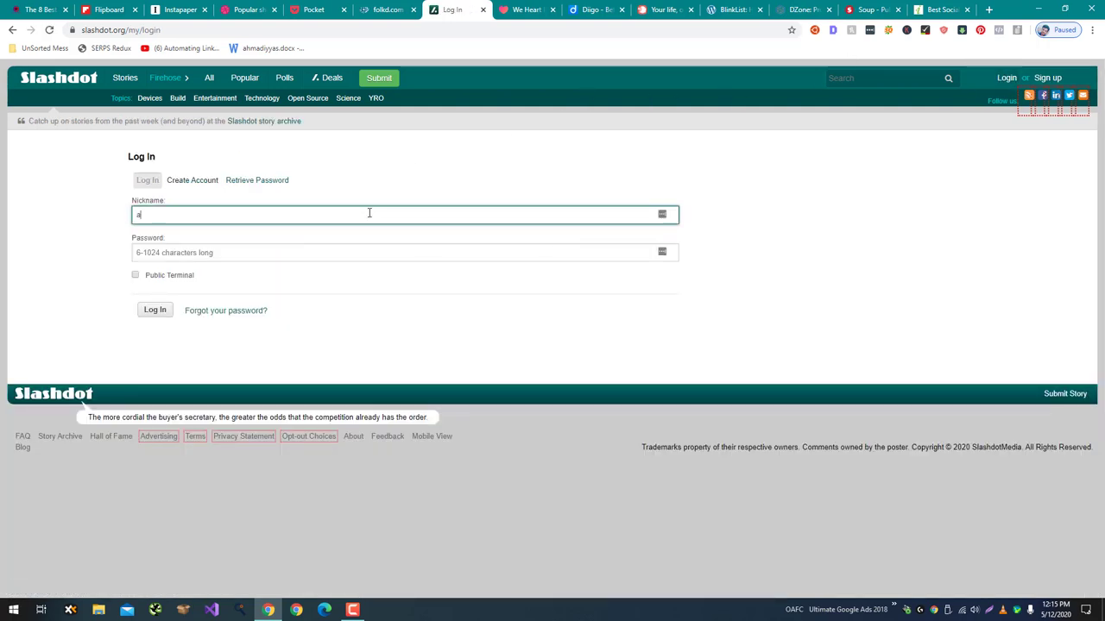
text(leemiqbal)
key(Tab)
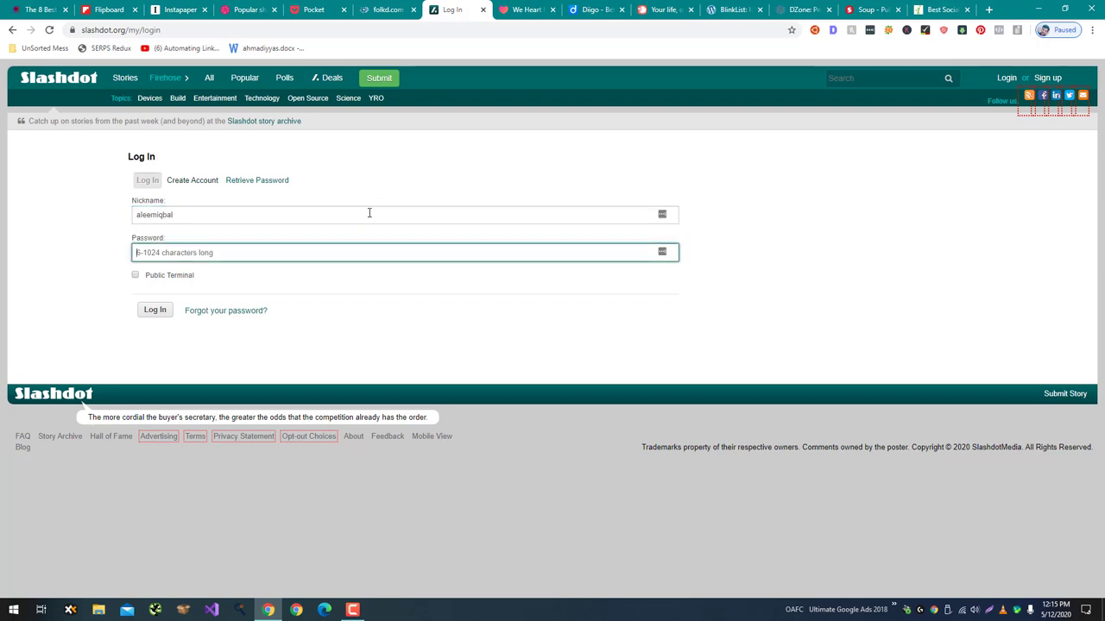
text(*********)
key(Return)
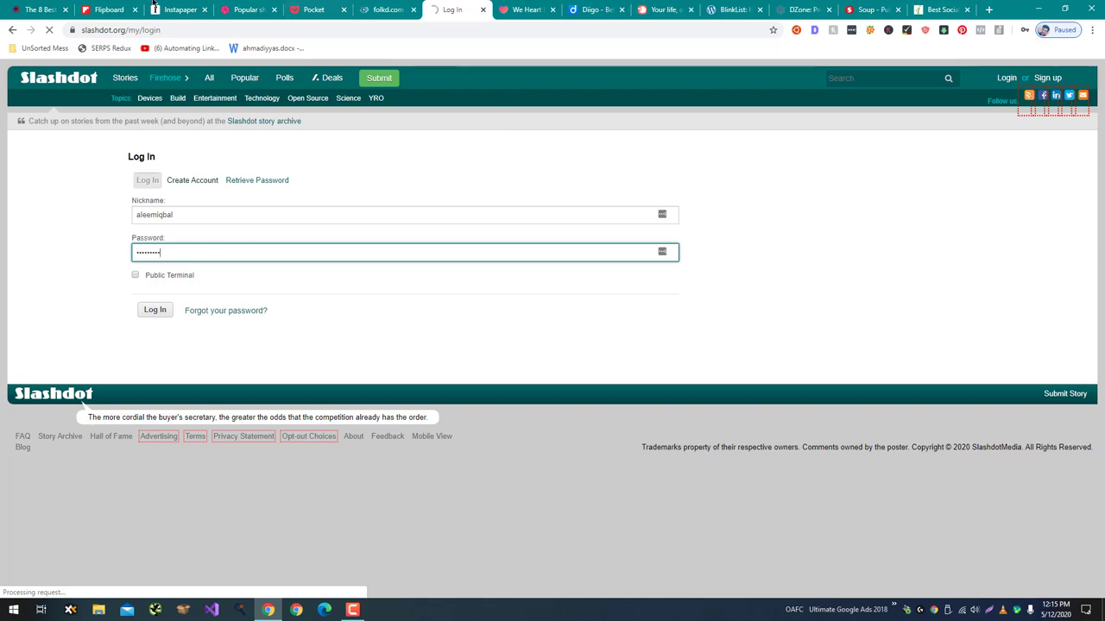
click(109, 9)
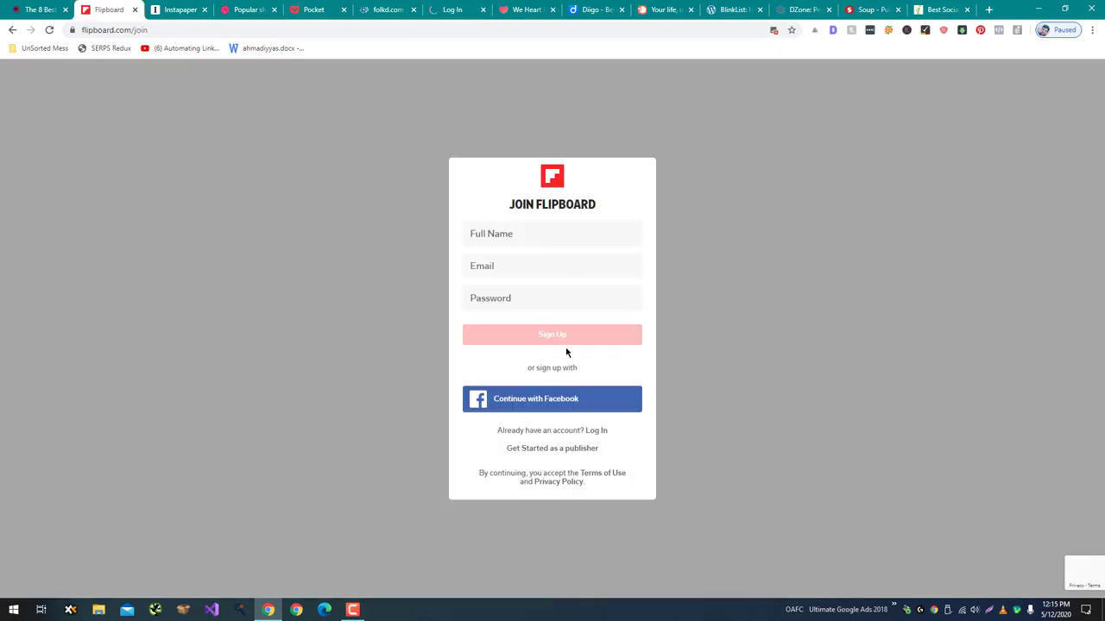
Complete Flipboard's join form with full name, e-mail and password, then go to Instapaper.
click(523, 230)
text(AleemIqbal)
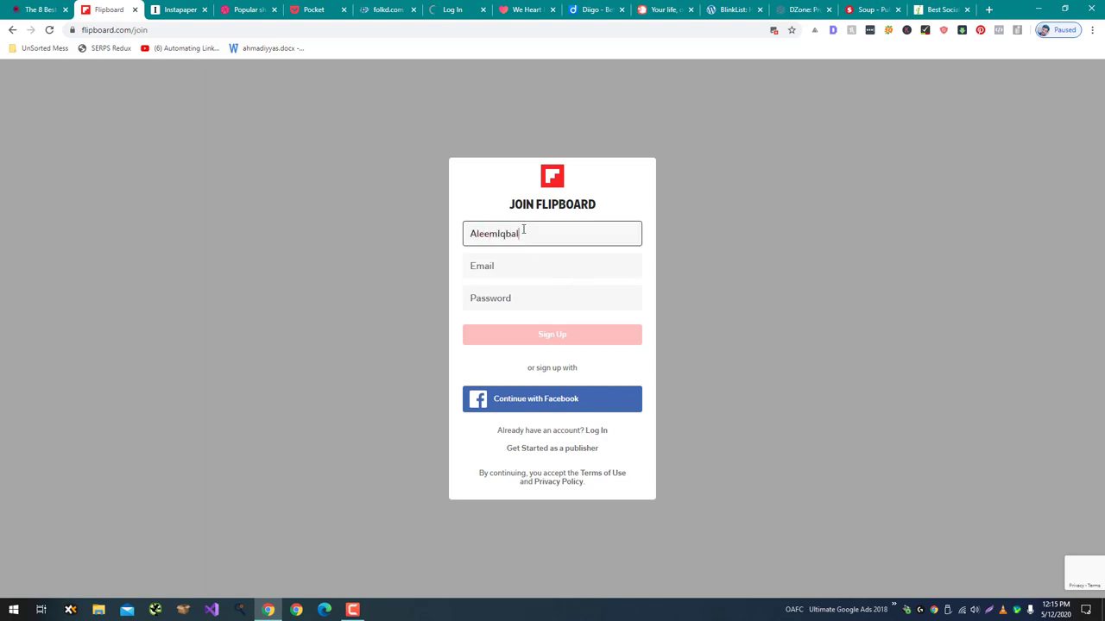
key(Tab)
text(alee)
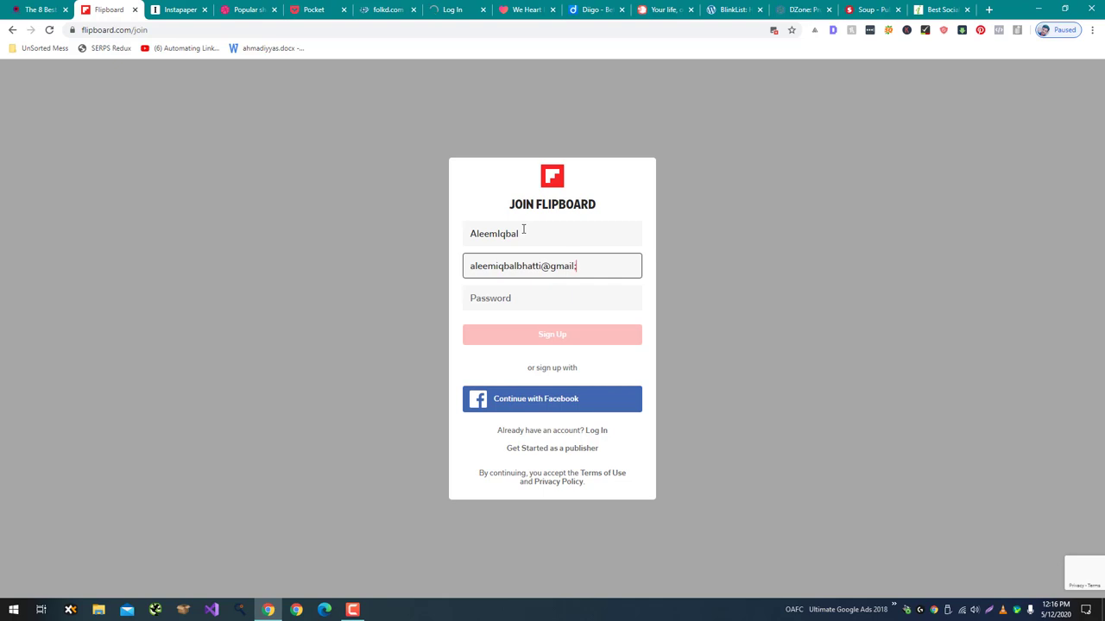
text(m)
key(Tab)
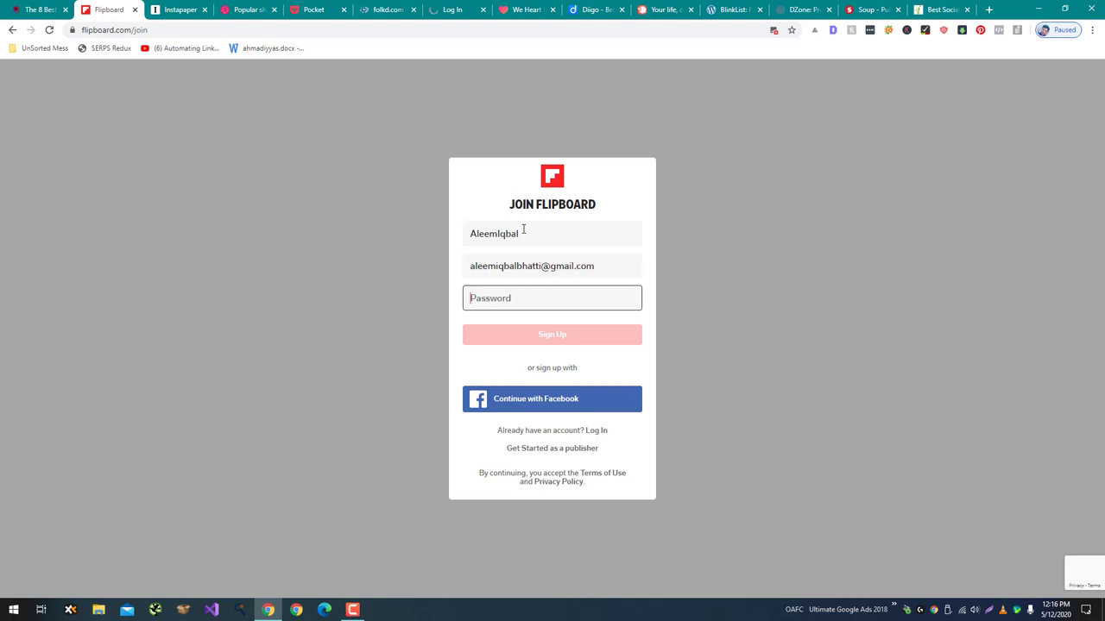
text(••••••••)
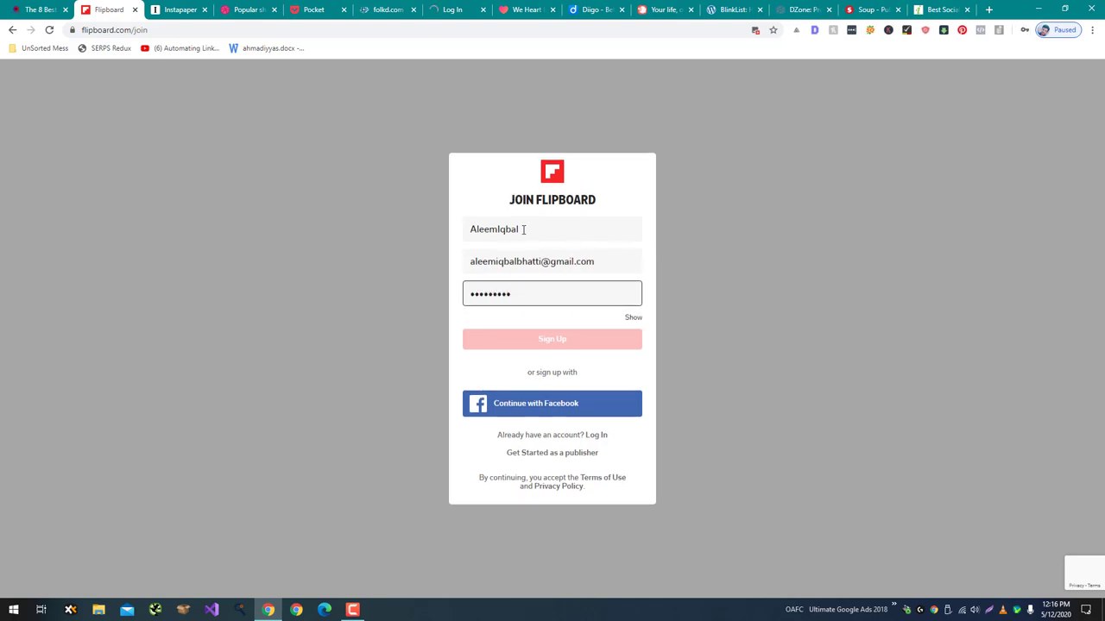
click(557, 343)
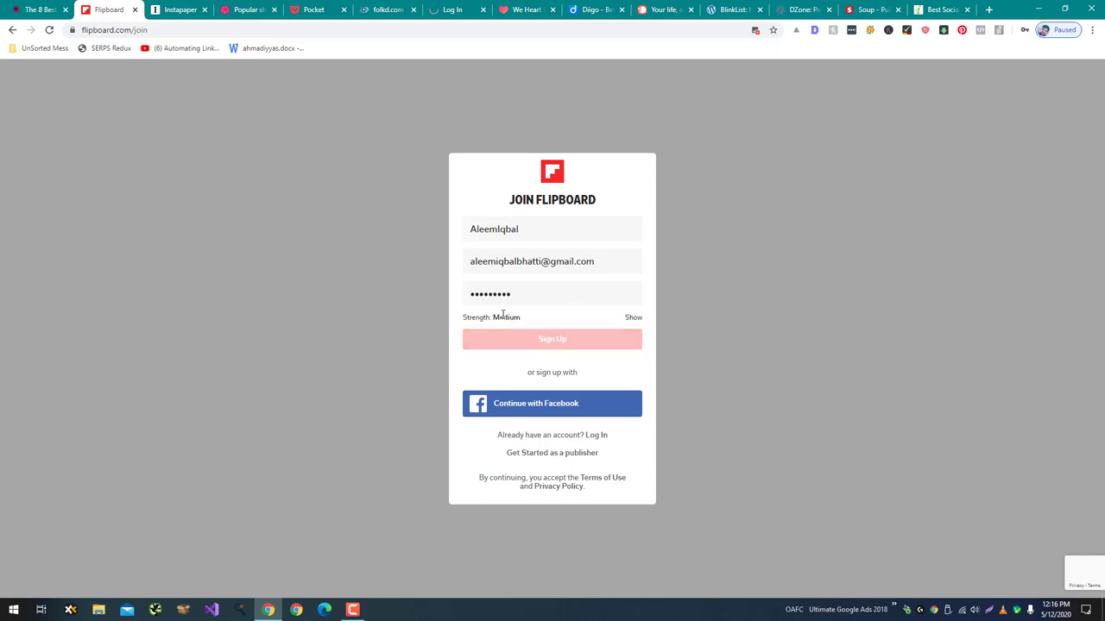
click(180, 9)
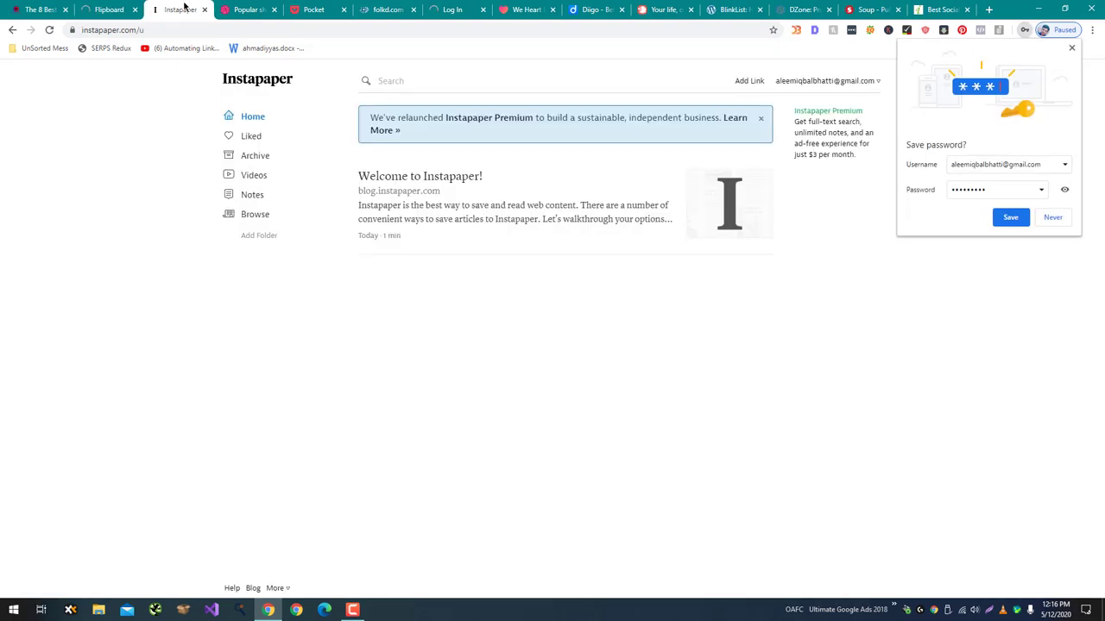
Decline password saving and add the pasted gamingdairy motherboards article link to Instapaper.
click(1054, 217)
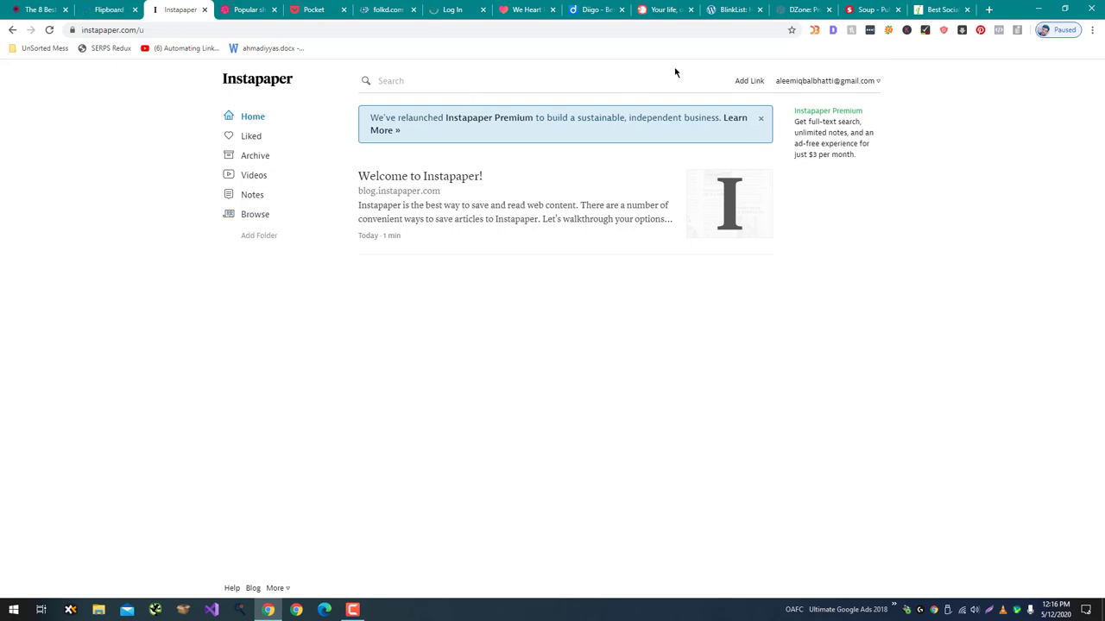
click(746, 80)
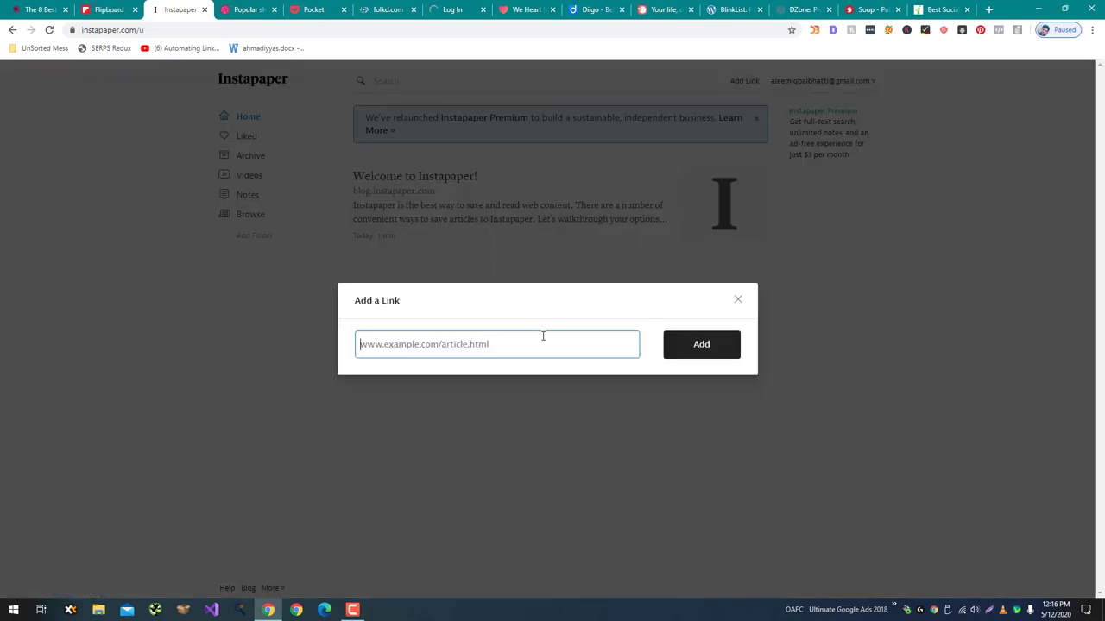
text(https://www.gamingdairy.com/best-motherboards-for-i7-9700k/)
click(715, 345)
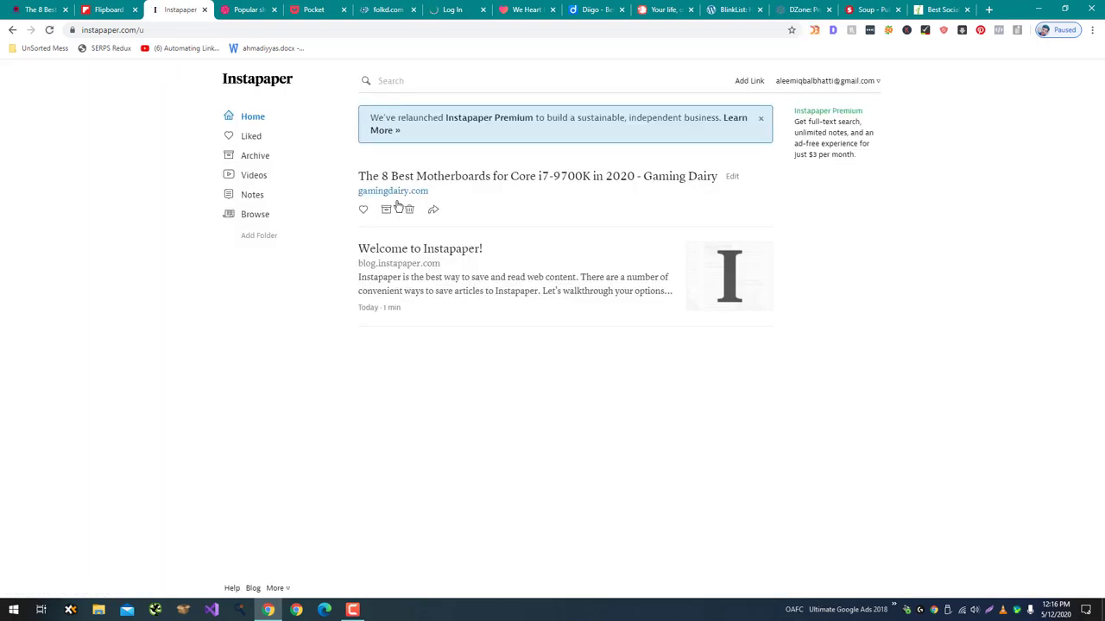
click(243, 6)
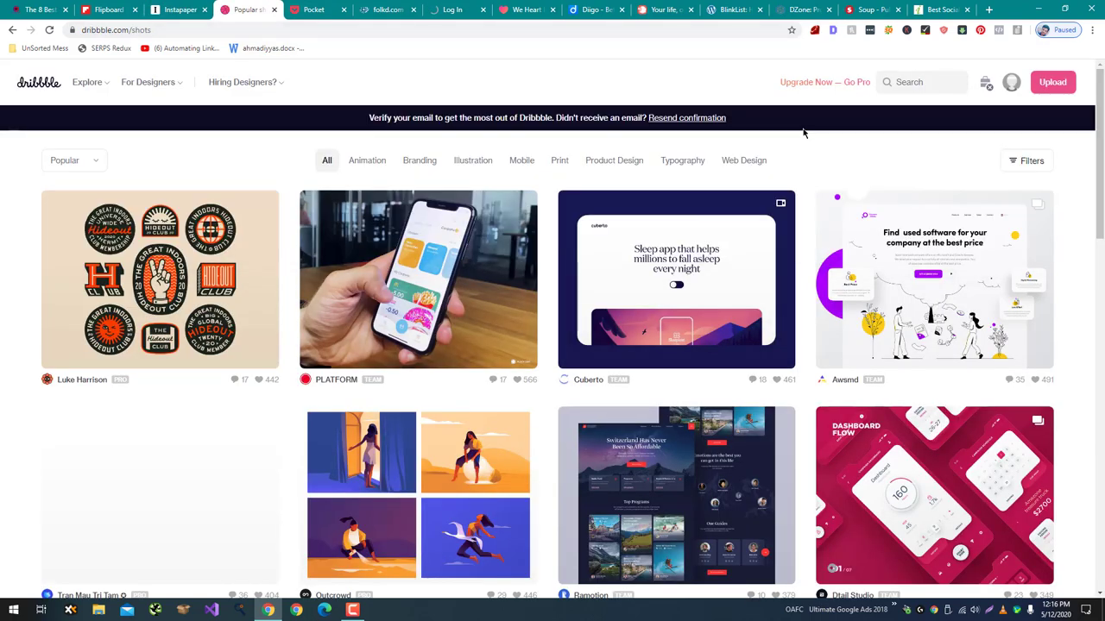
Save the gamingdairy best-motherboards-for-i7-9700k link to Pocket's My List and reload the list.
click(1052, 82)
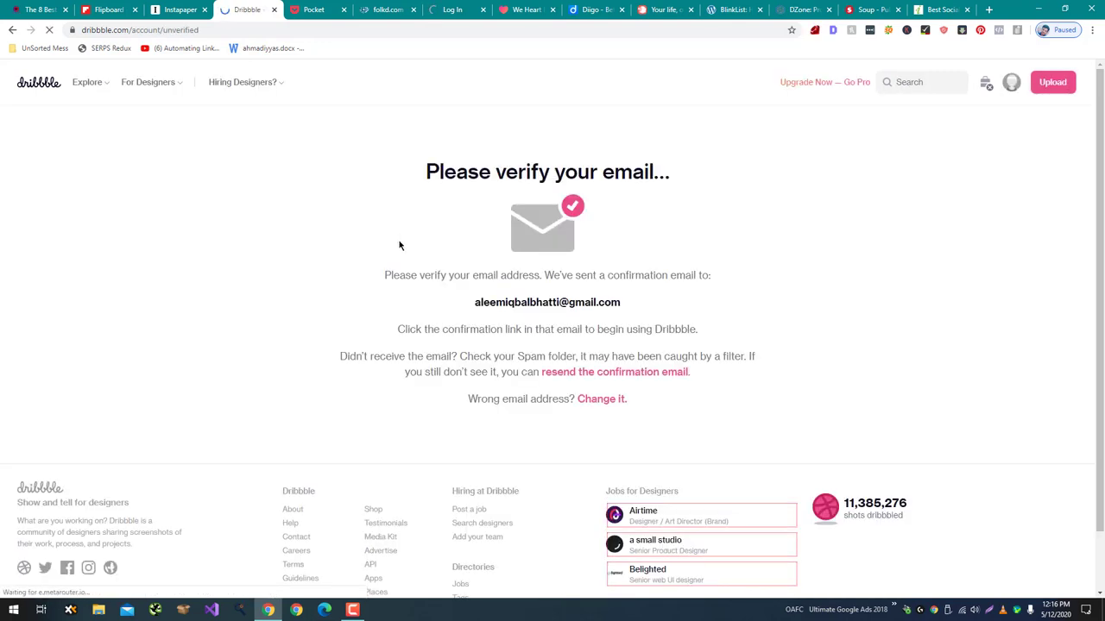
click(313, 9)
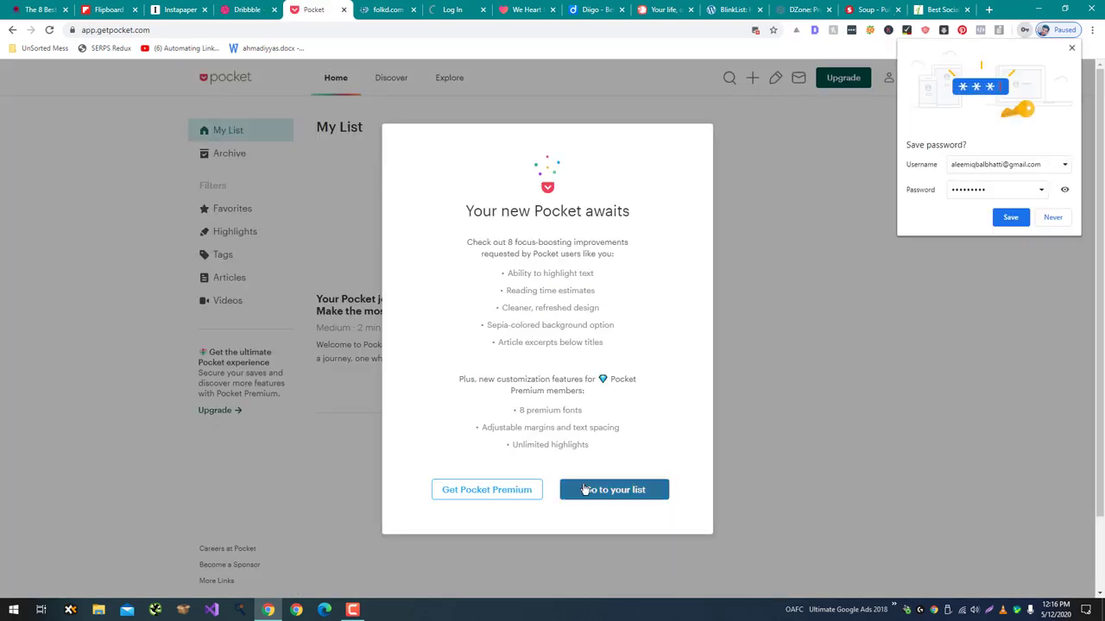
click(583, 488)
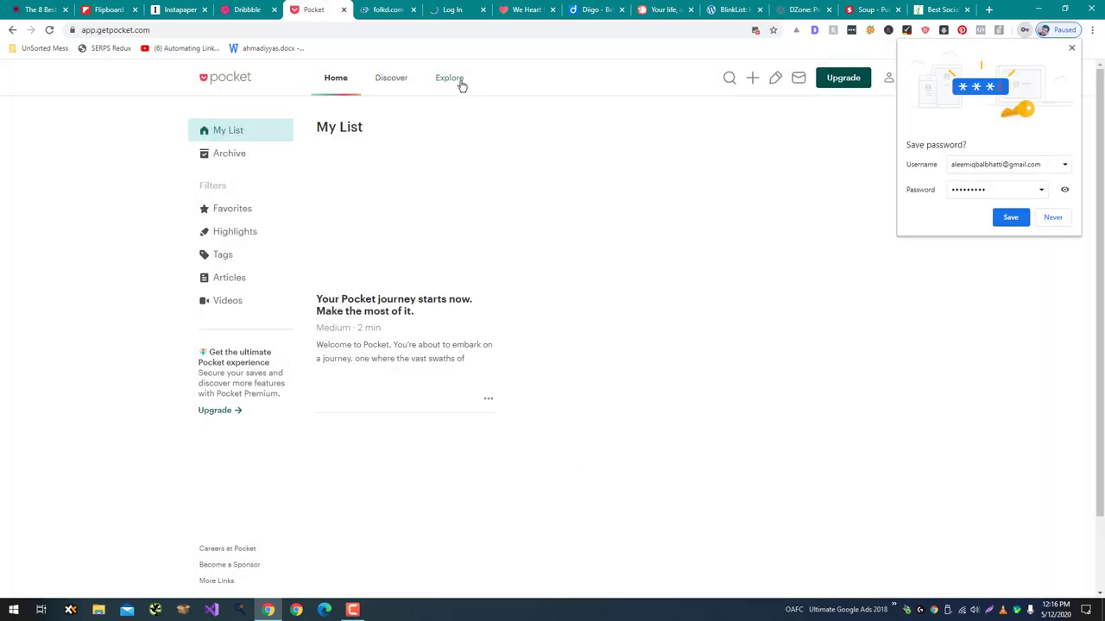
click(754, 78)
text(https://www.gamingdairy.com/best-motherboards-for-i7-9700k/)
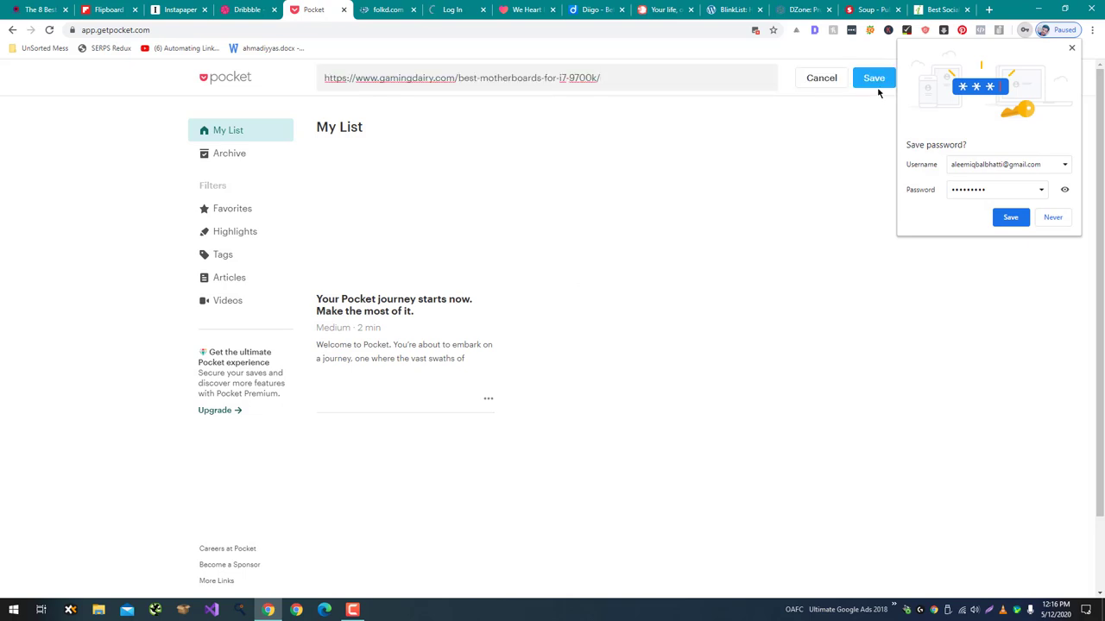
click(871, 84)
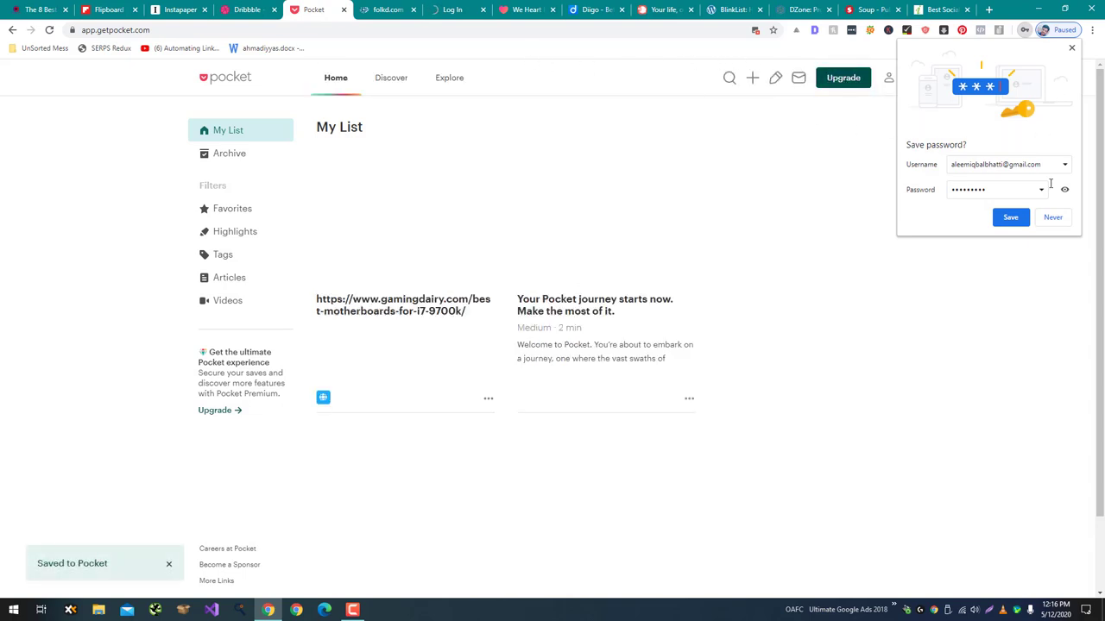
click(1051, 218)
key(F5)
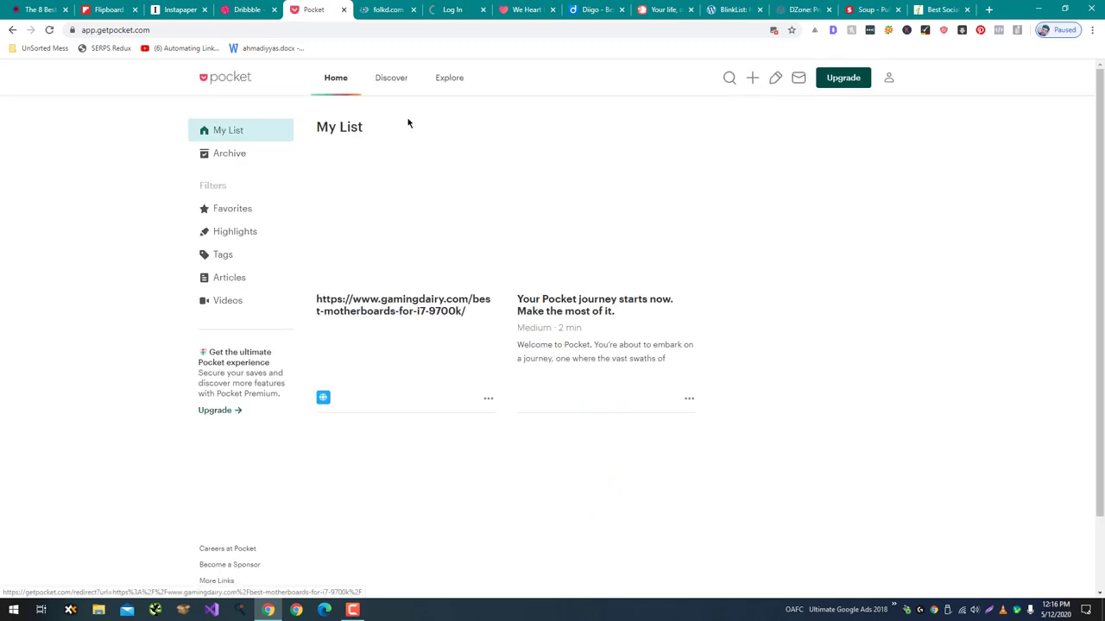
click(388, 10)
click(457, 10)
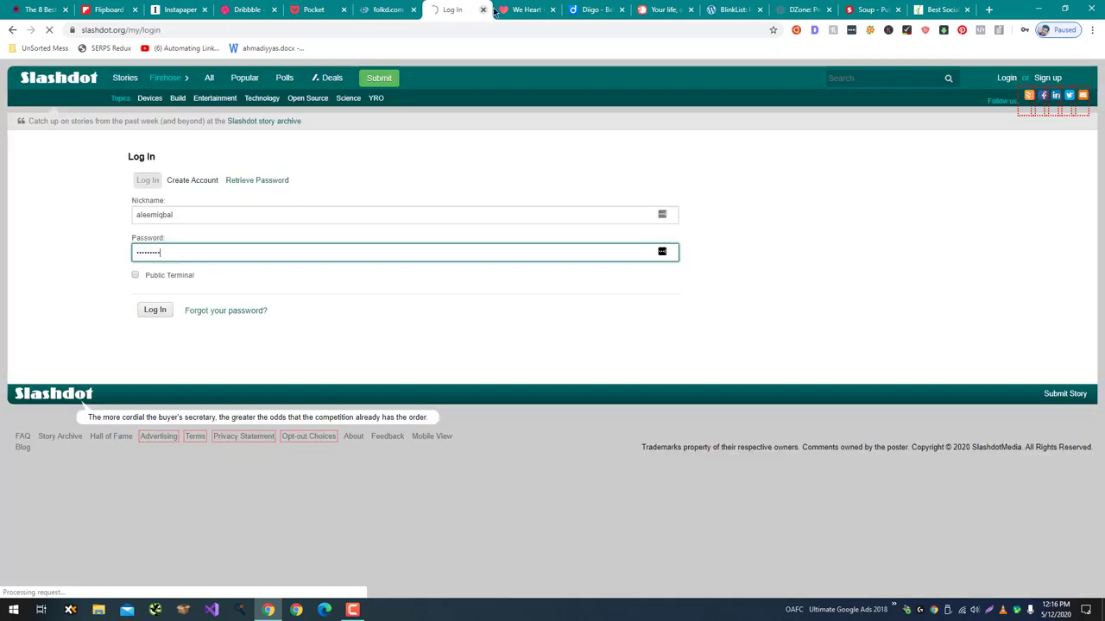
Log in to Slashdot, return to its front page, and decline saving the password.
click(160, 313)
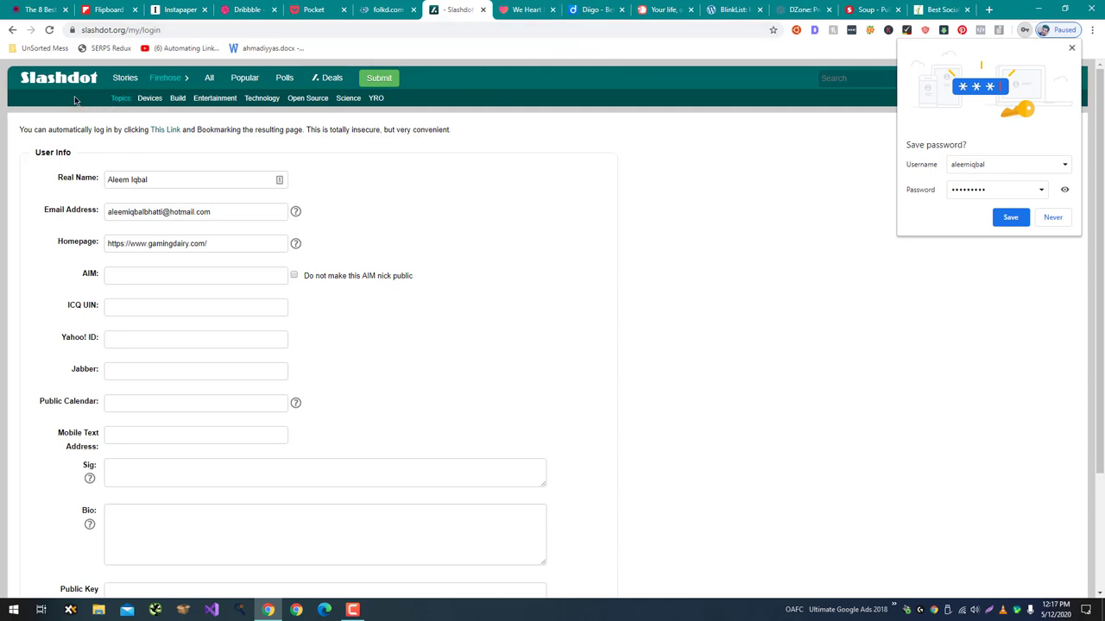
click(57, 80)
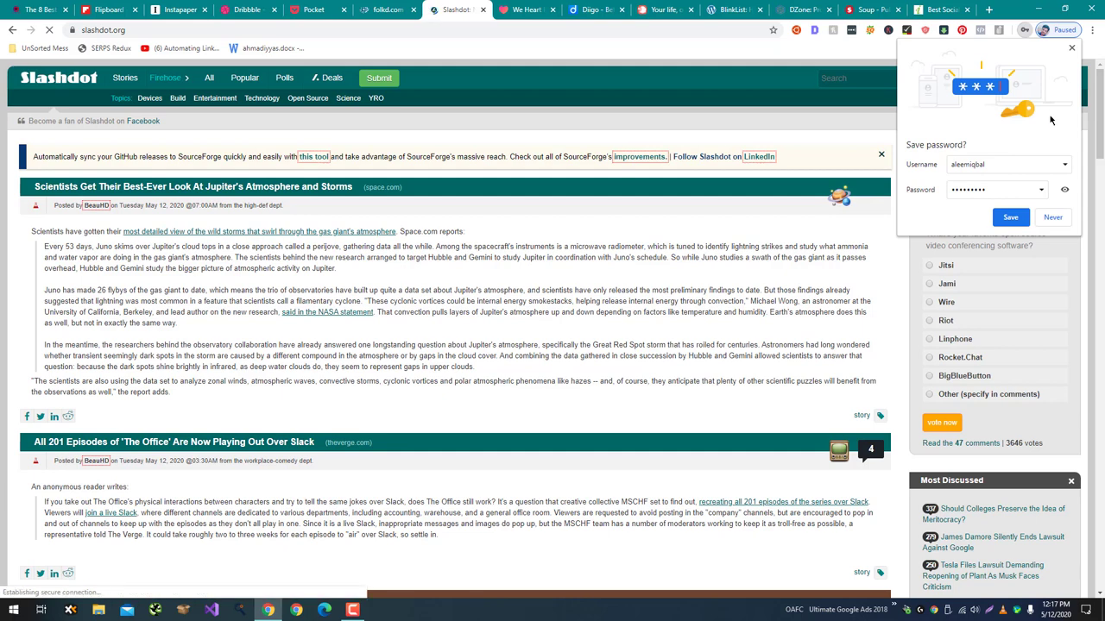
click(1051, 216)
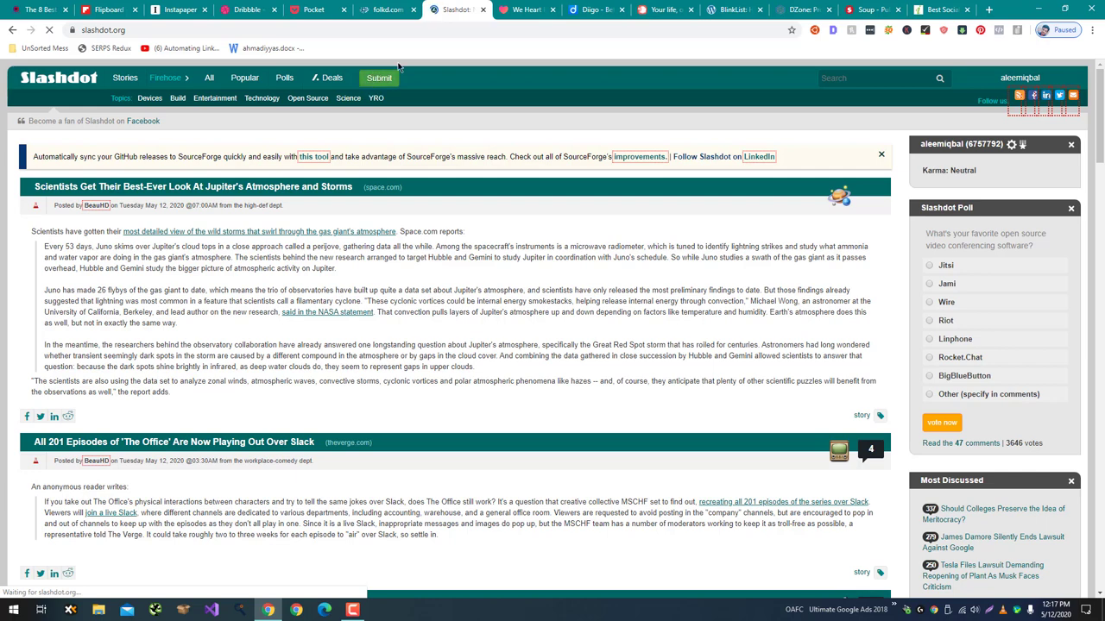
click(527, 10)
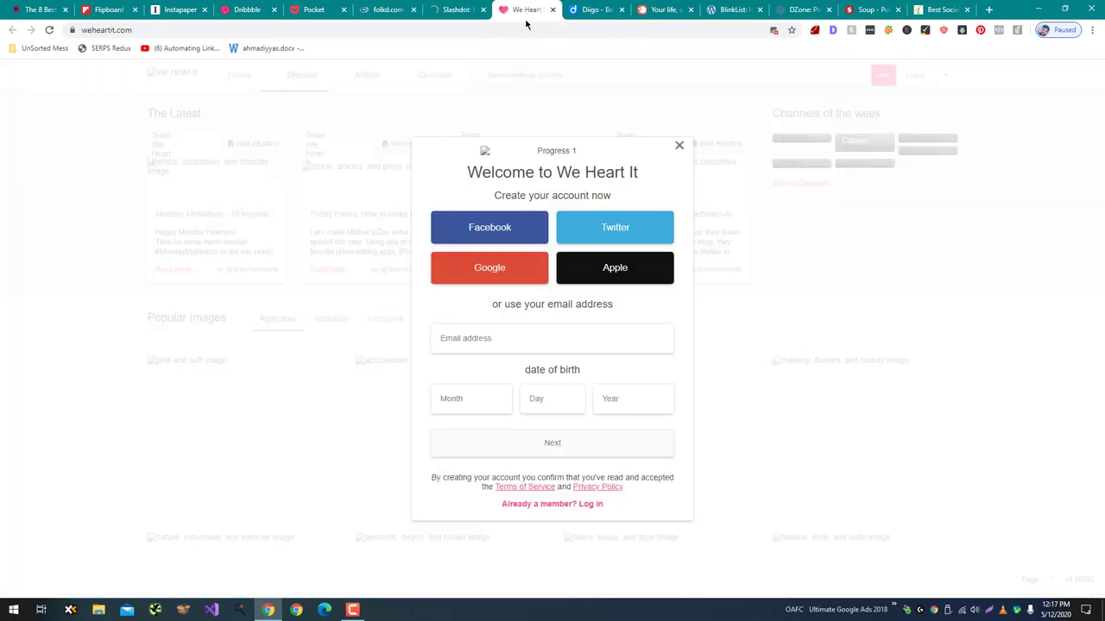
click(533, 329)
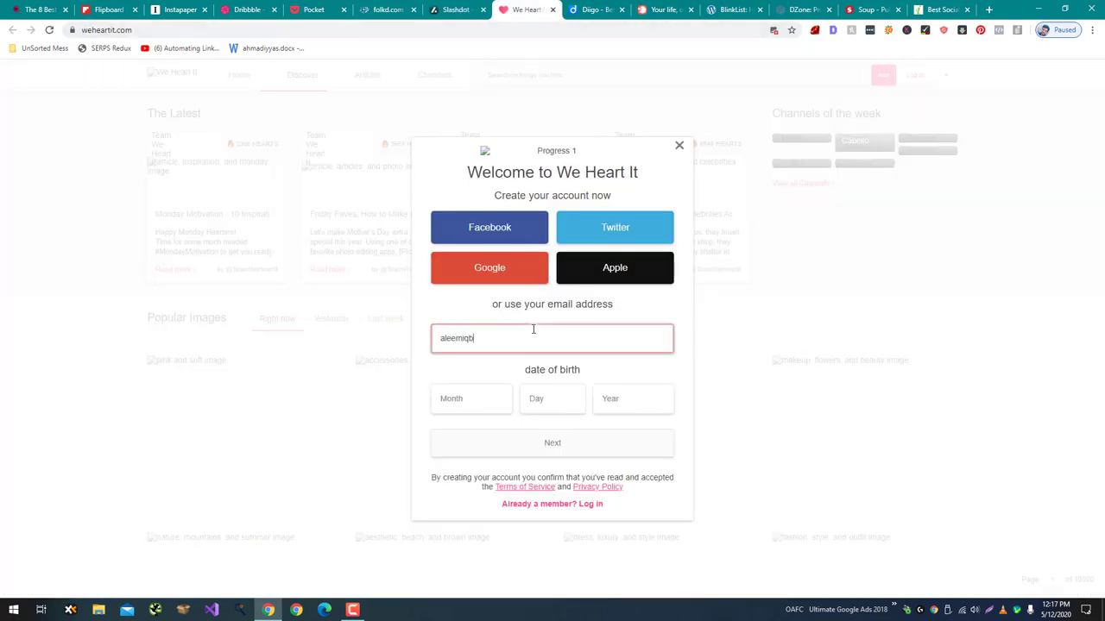
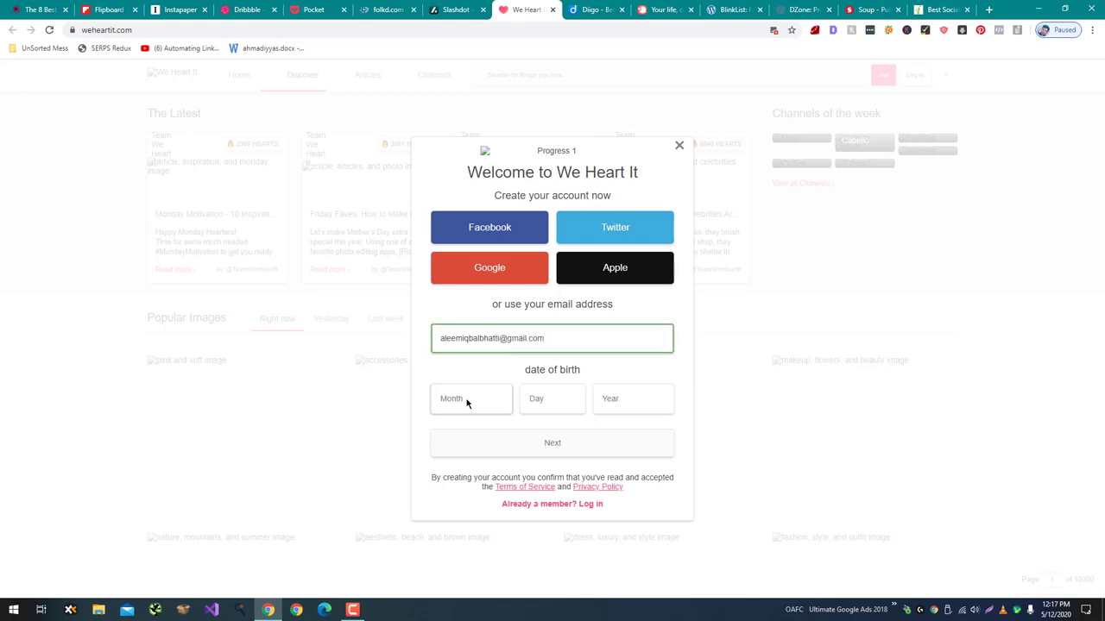
click(469, 401)
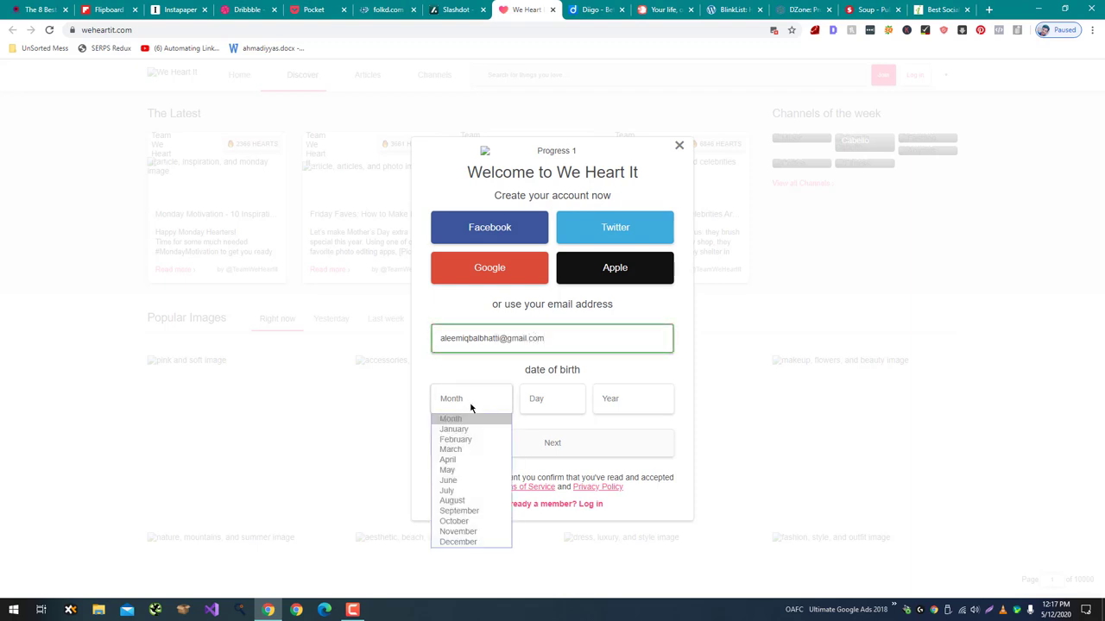
click(477, 511)
click(570, 400)
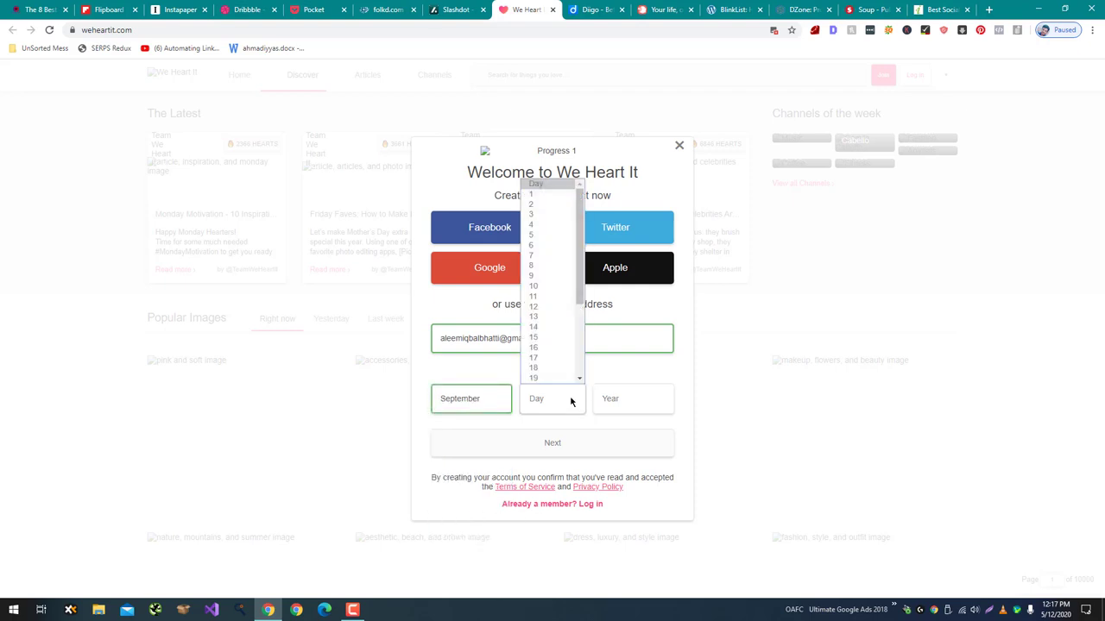
text(28)
key(Return)
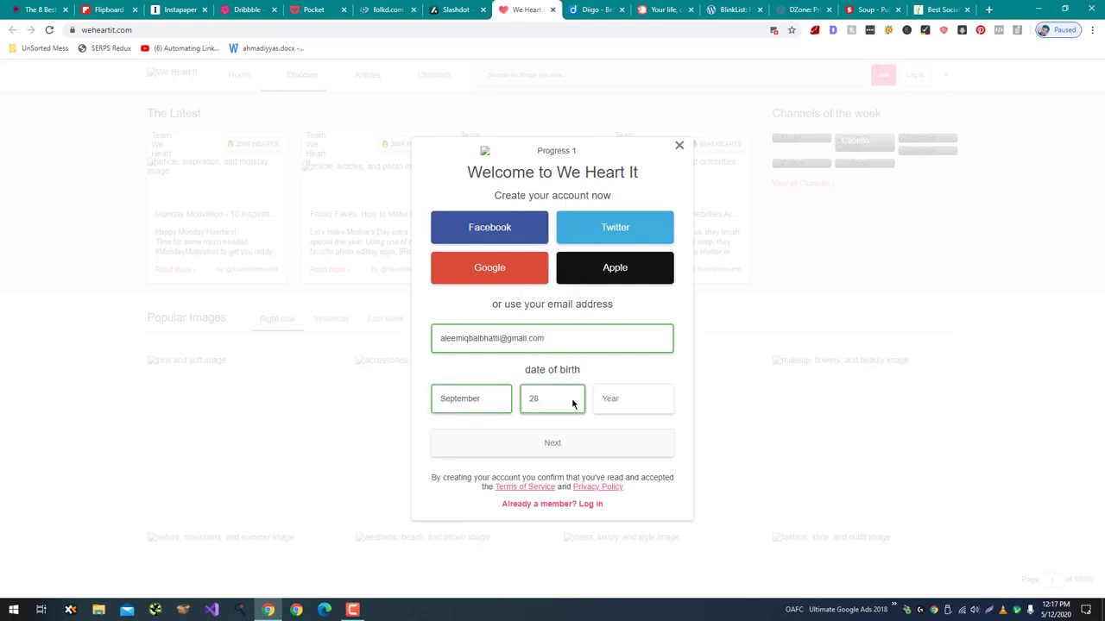
click(628, 403)
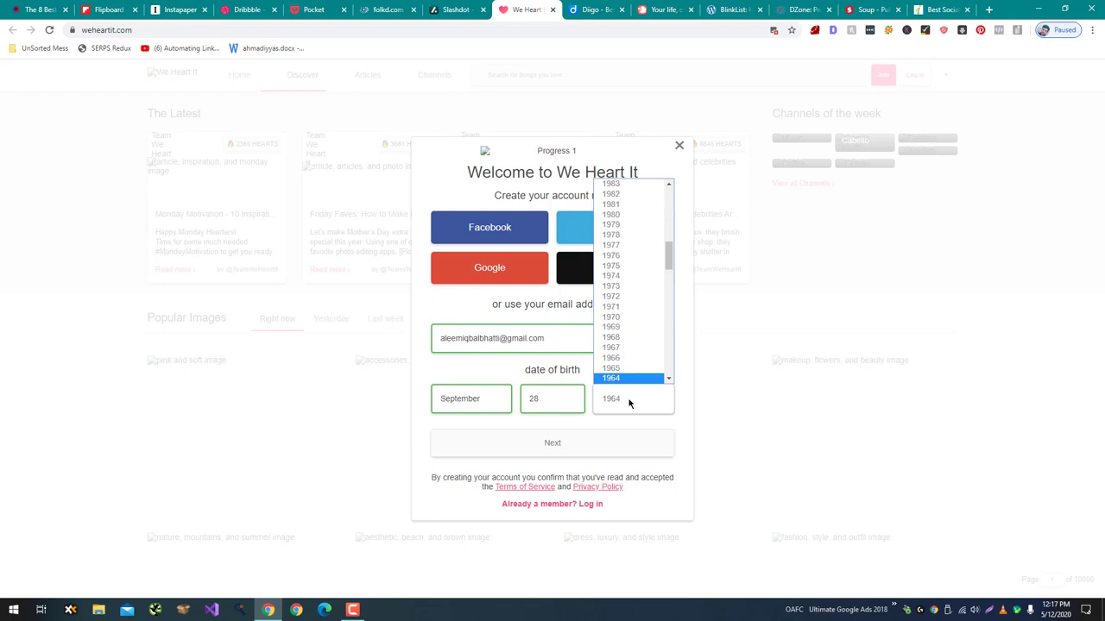
click(556, 443)
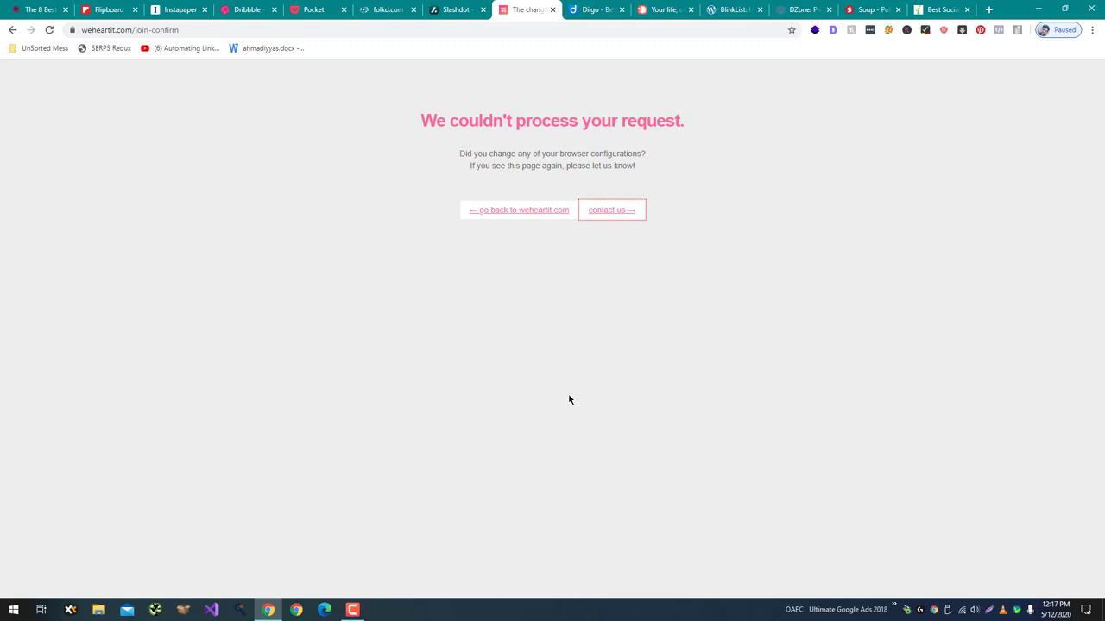
Return to the We Heart It home page and reopen the sign-up form with another e-mail.
click(560, 213)
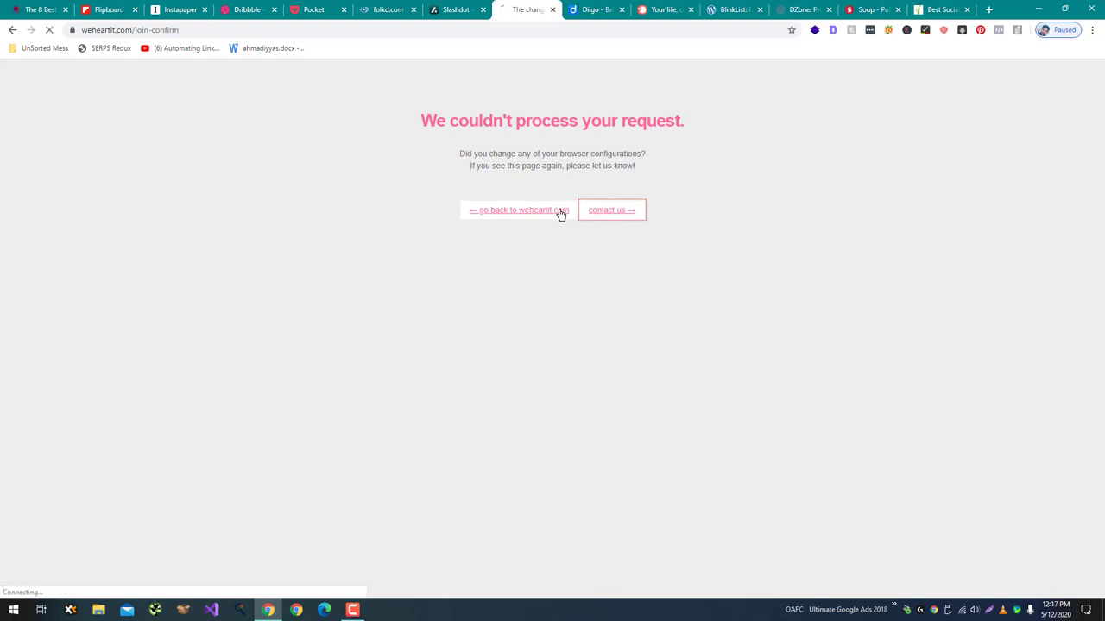
click(773, 29)
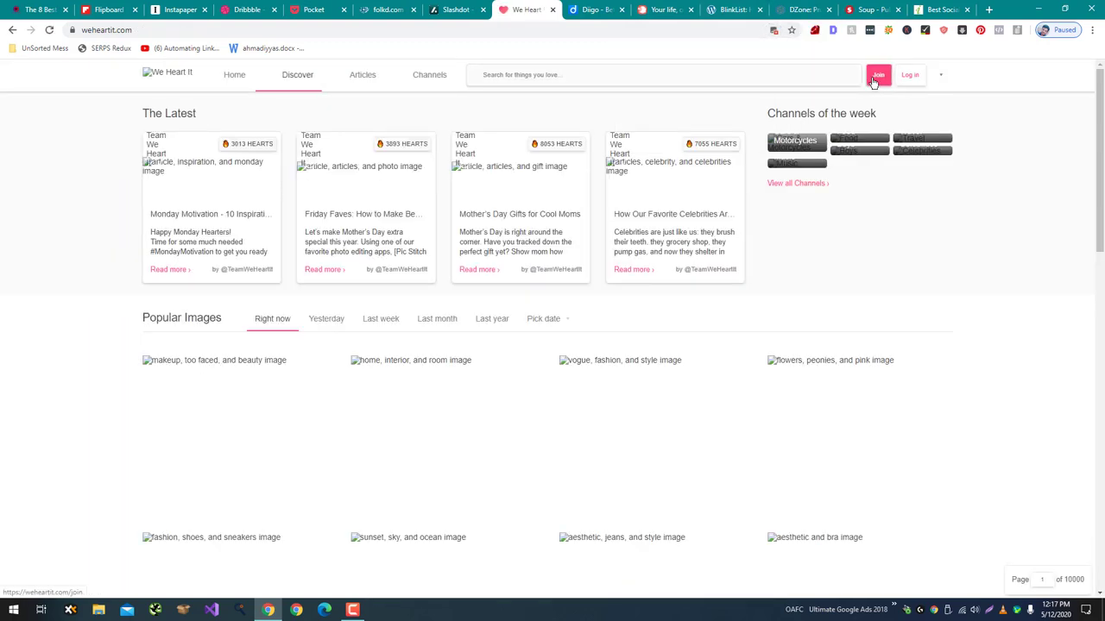
click(873, 81)
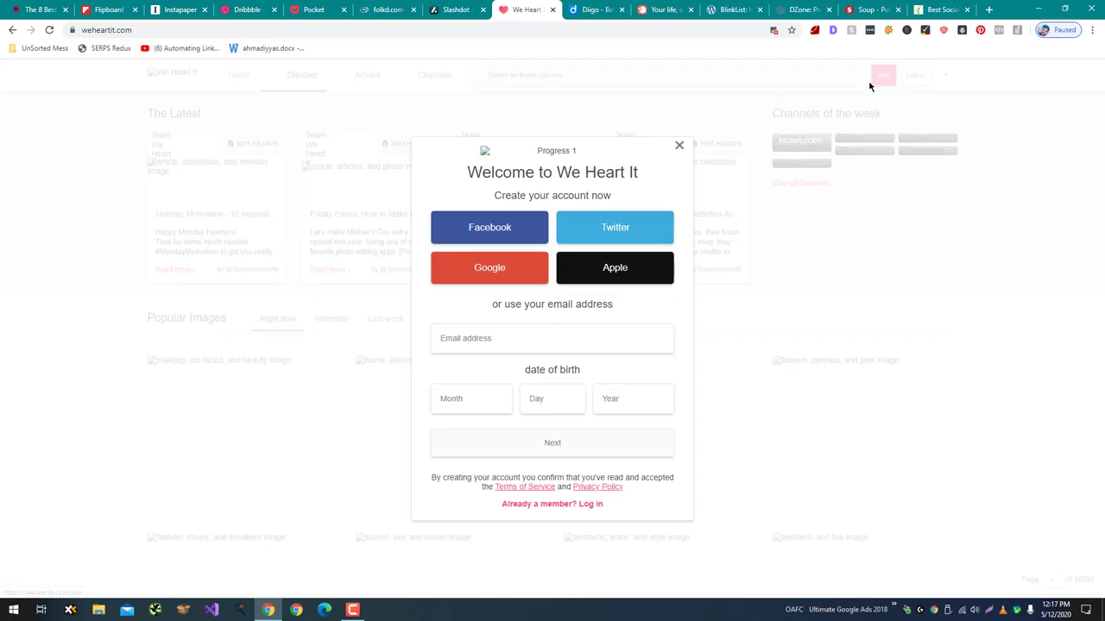
click(564, 341)
text(aleemiqbalk)
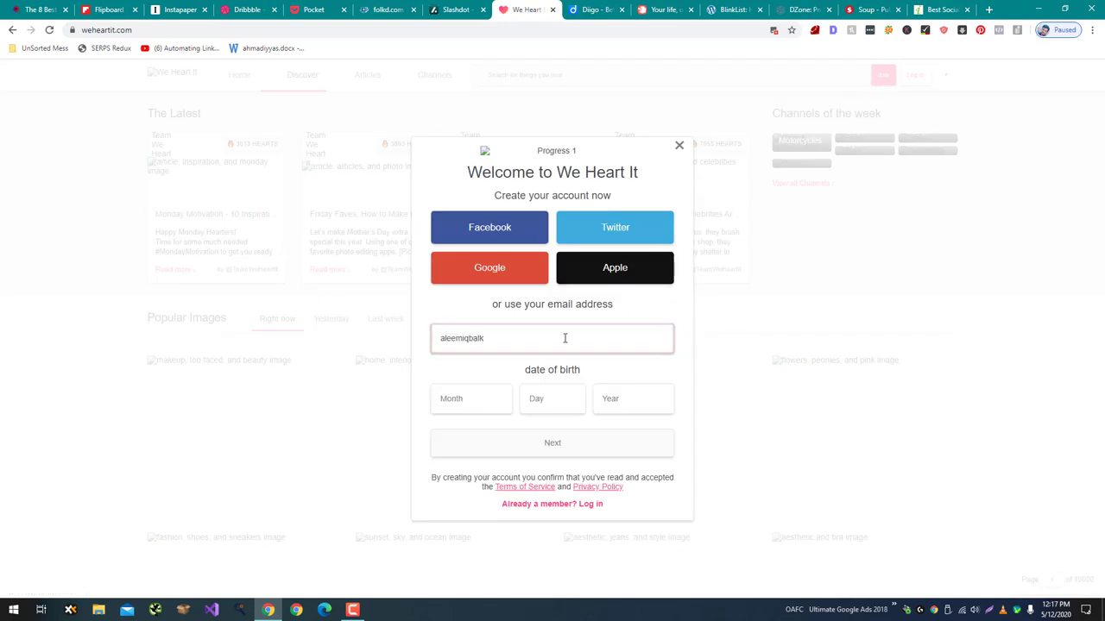
Sign up with the Google account, allow access, pass the robot check and create the account.
click(507, 280)
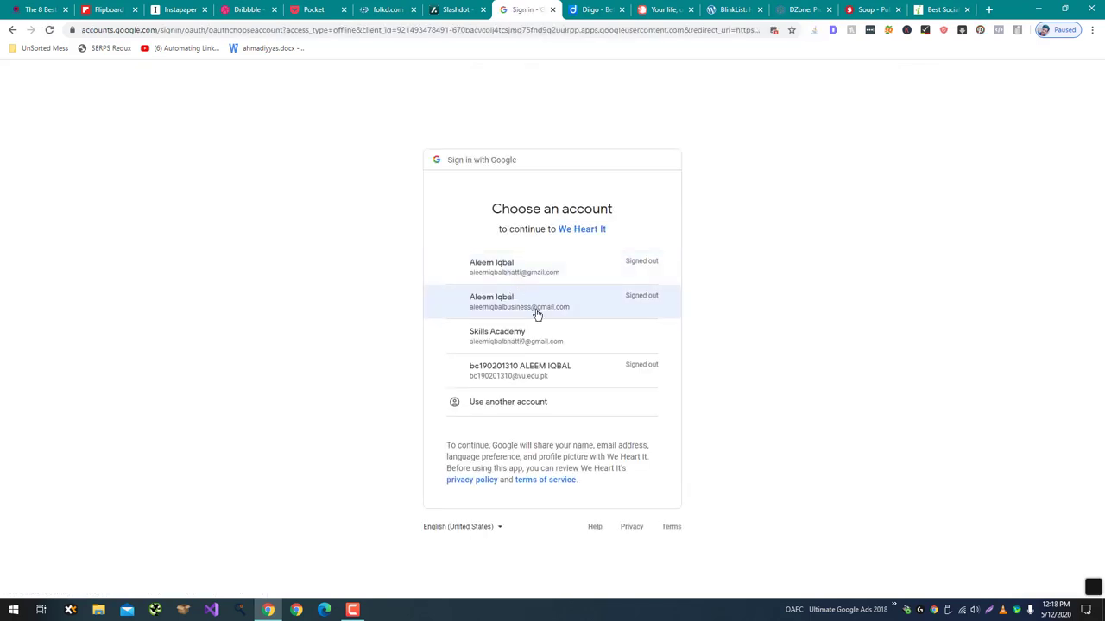
click(555, 356)
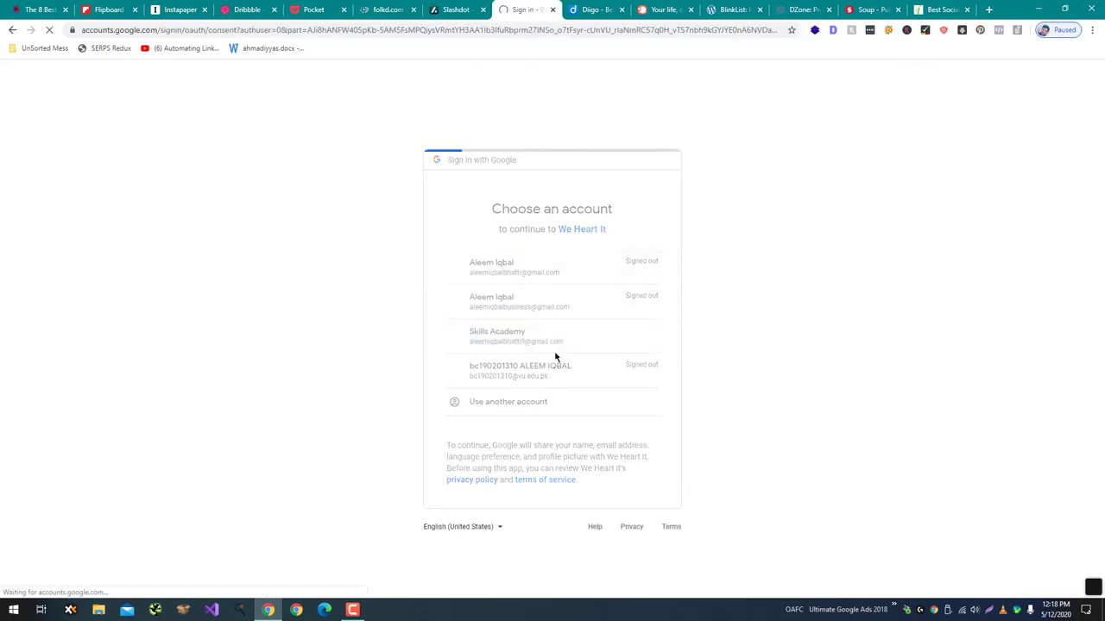
click(636, 465)
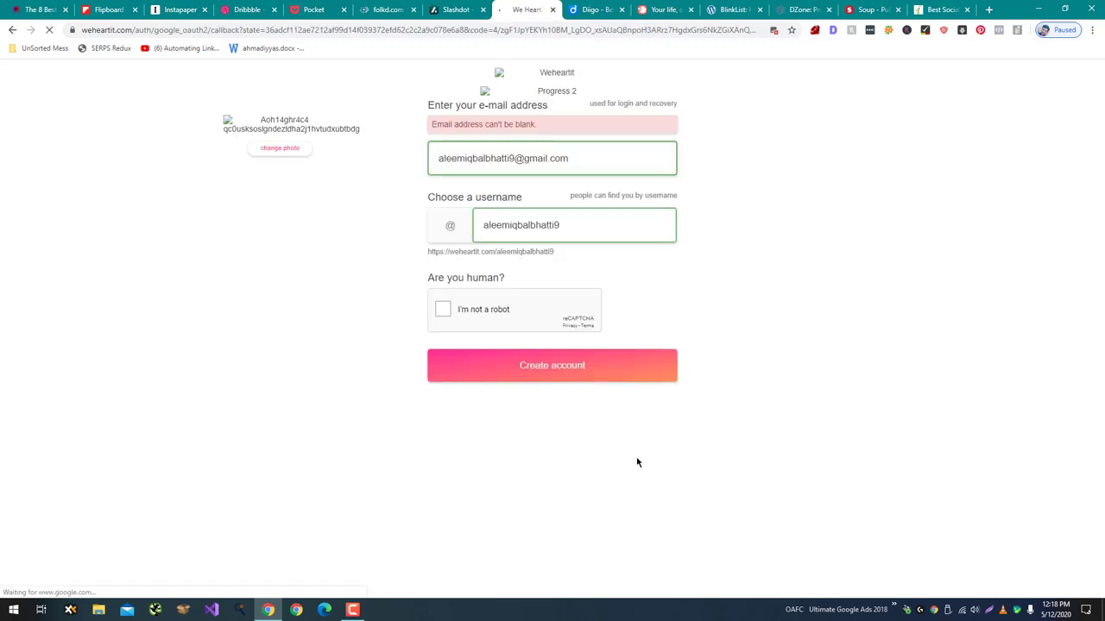
click(461, 311)
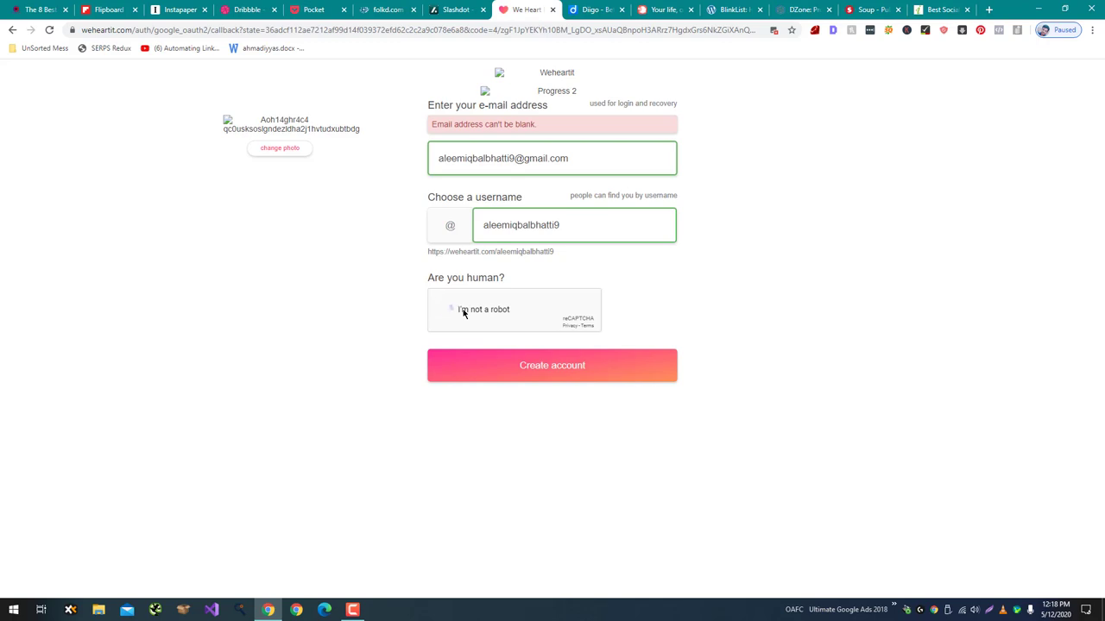
click(607, 377)
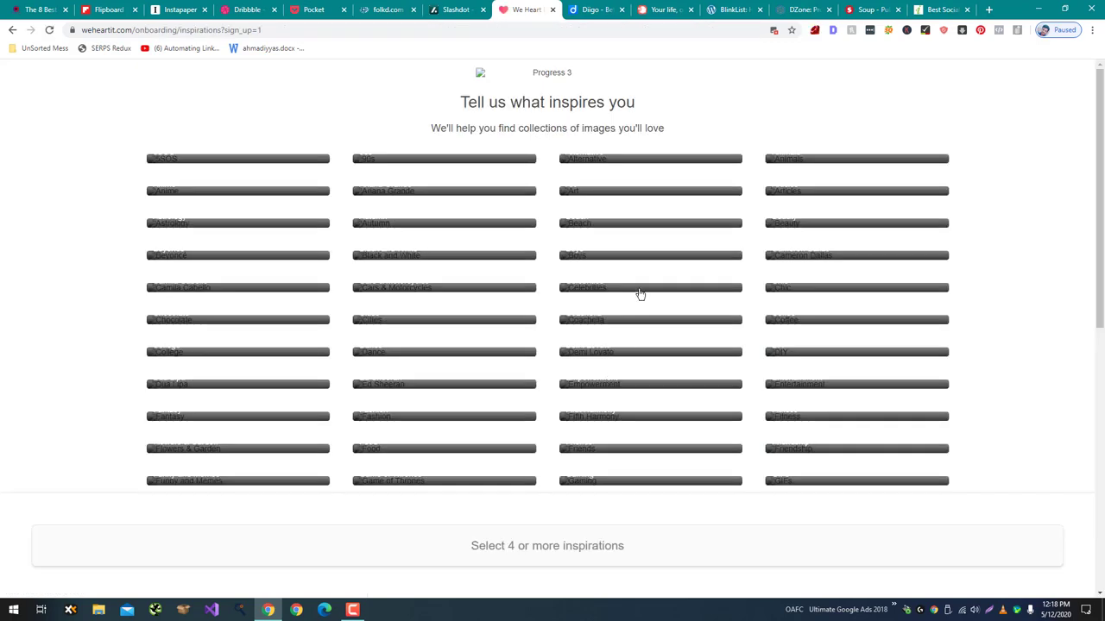
Choose Cities, Chocolate, Astrology and Autumn as inspirations, find collections, and finish onboarding.
click(636, 290)
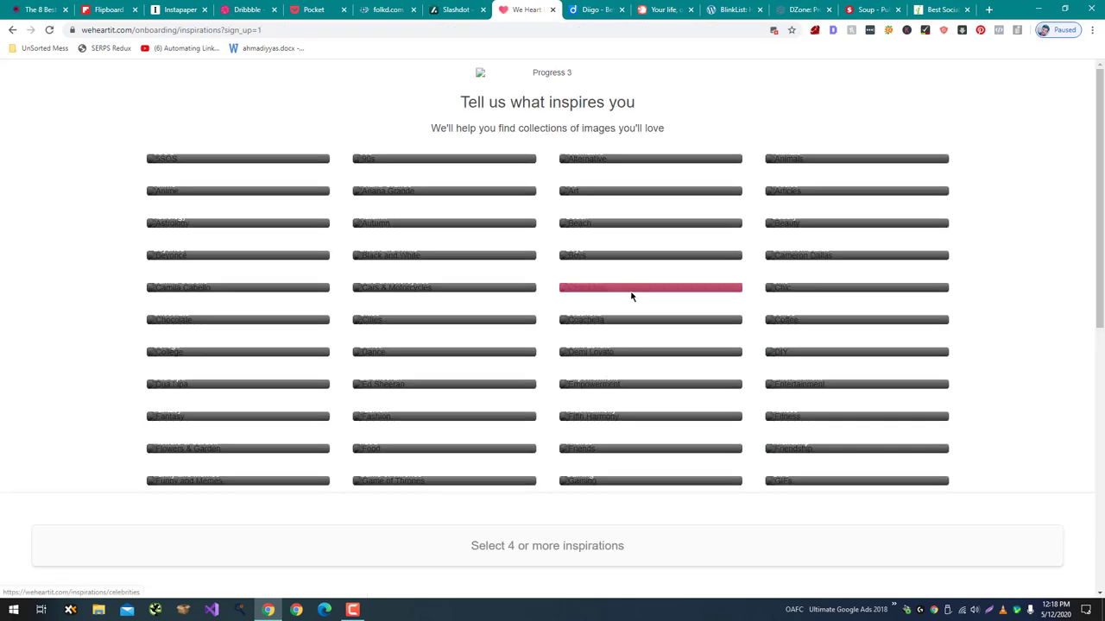
click(584, 290)
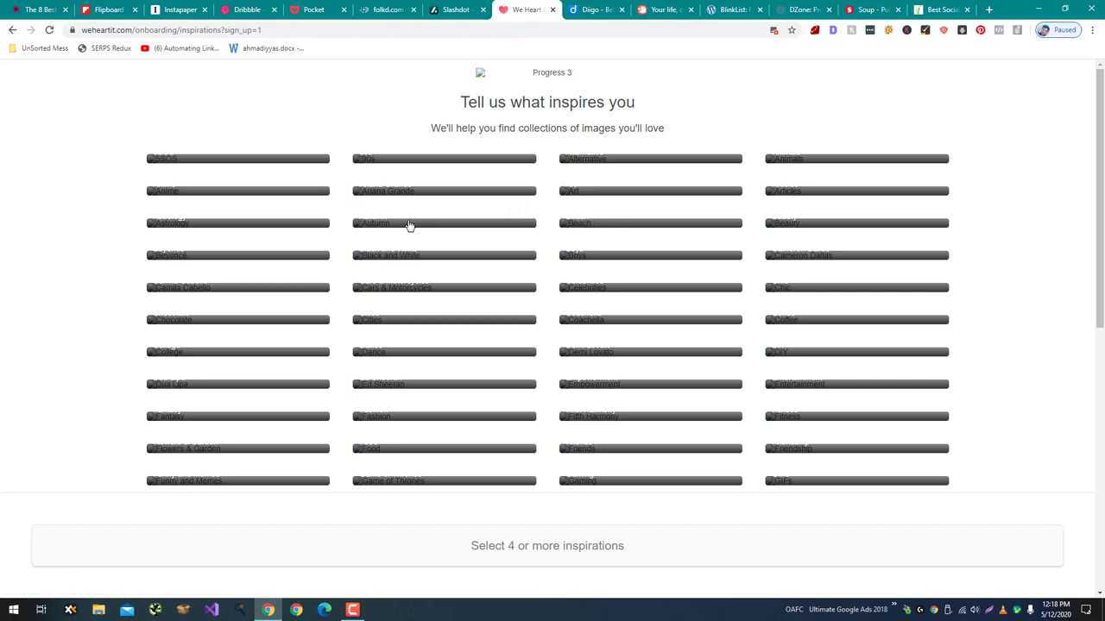
click(382, 325)
click(251, 325)
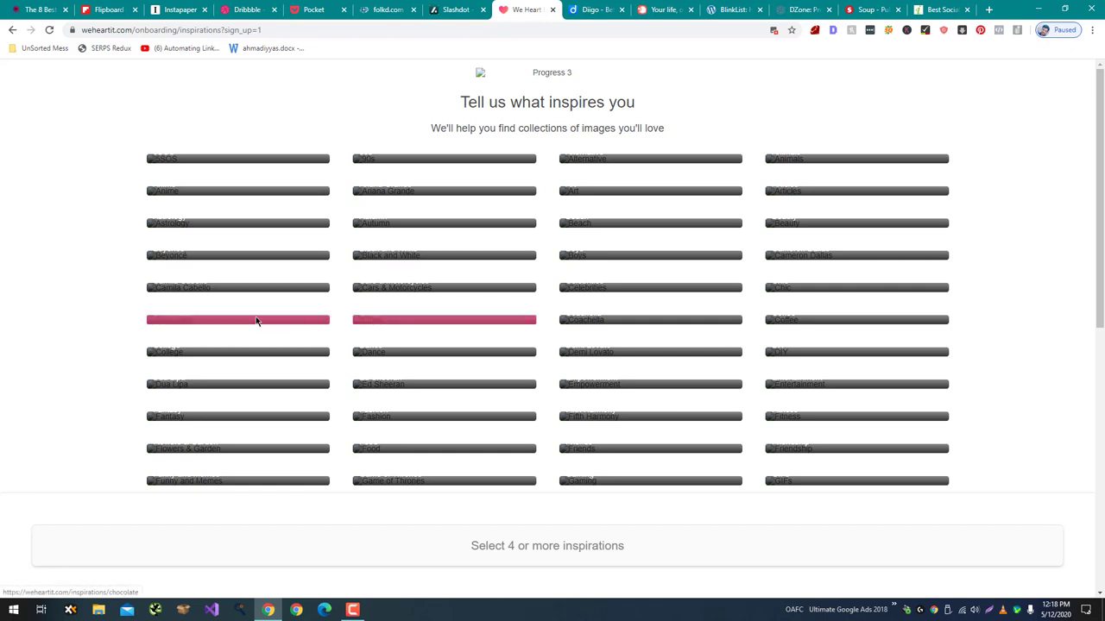
click(192, 227)
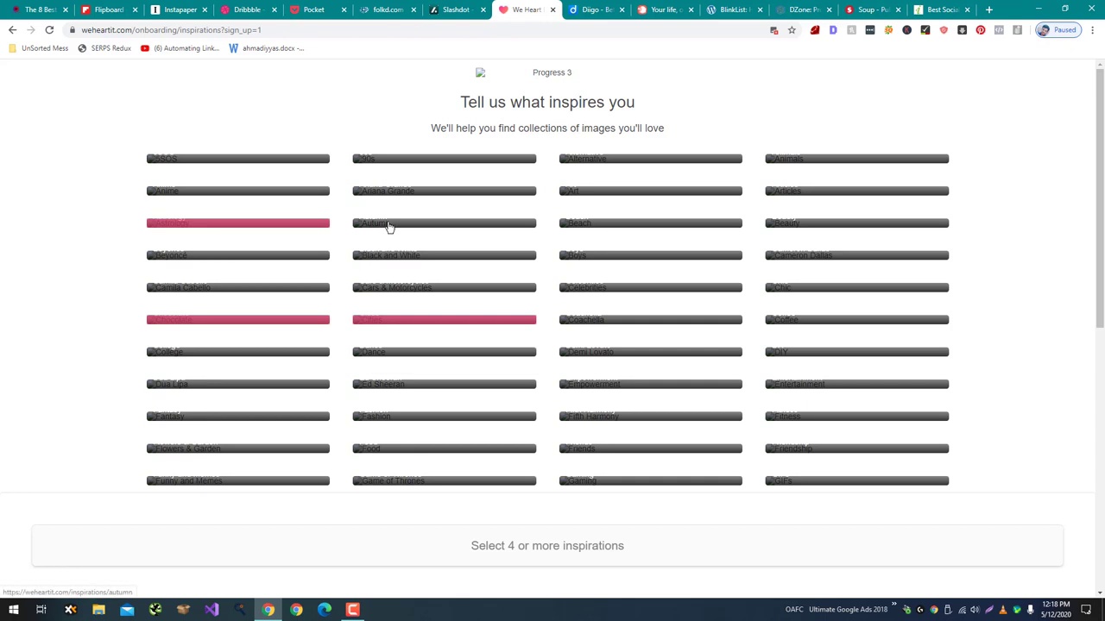
click(388, 227)
click(515, 566)
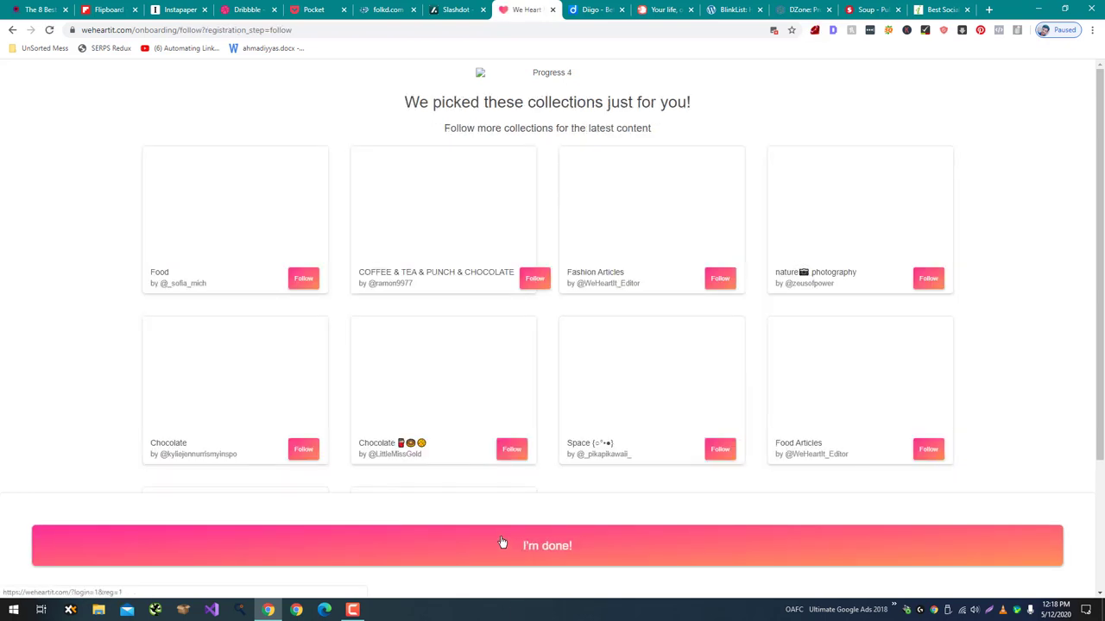
click(502, 541)
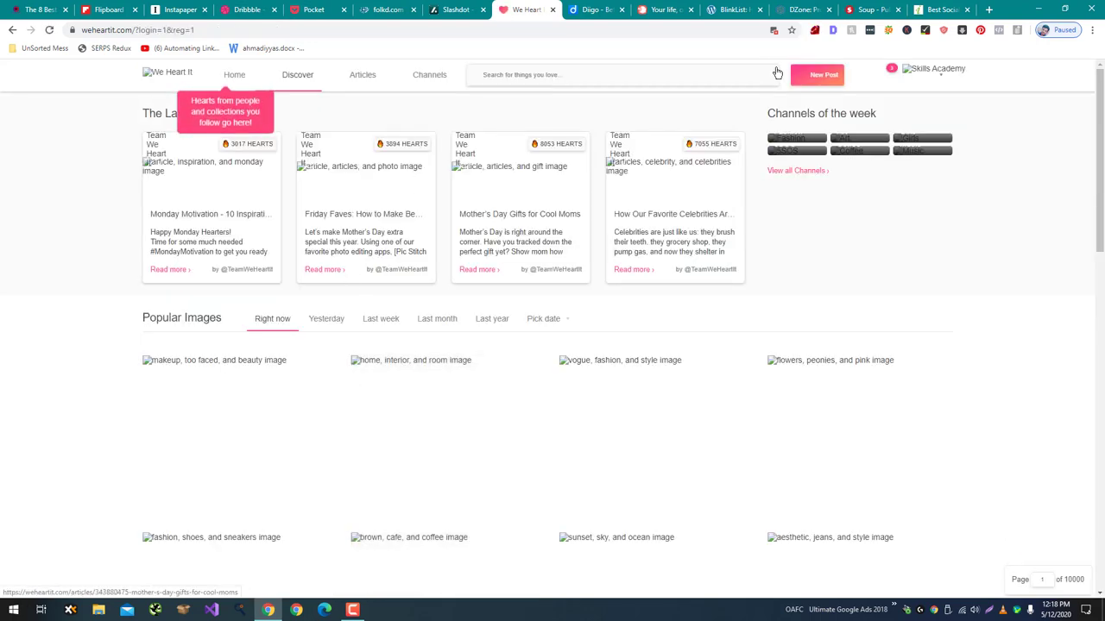
Always allow weheartit.com to show images and reopen New Post's Add From URL form, then go to Diigo.
click(811, 80)
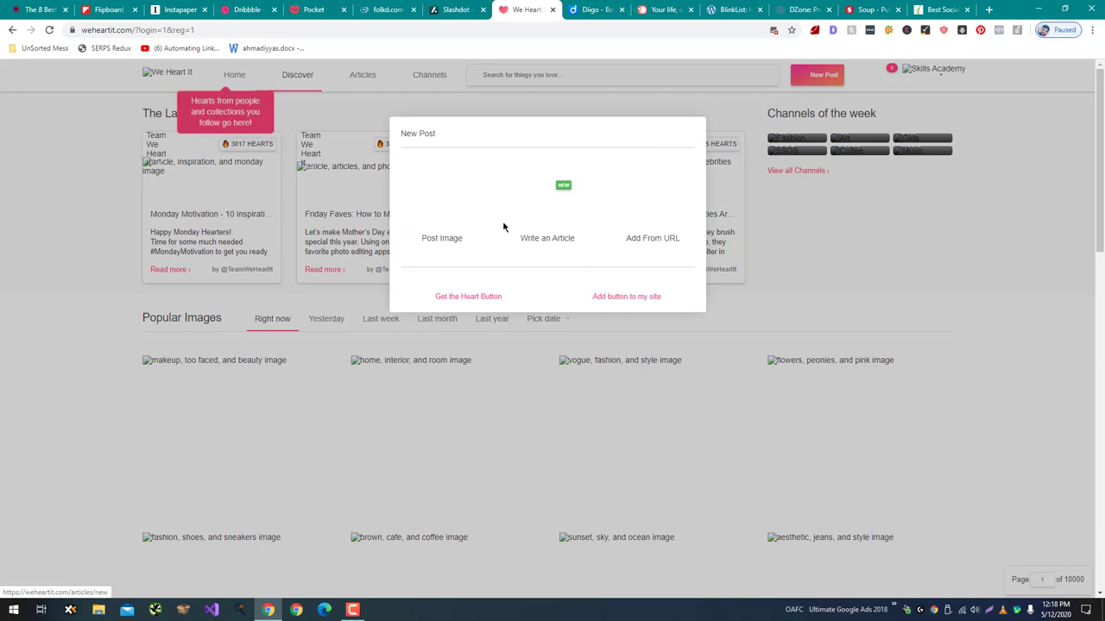
click(635, 225)
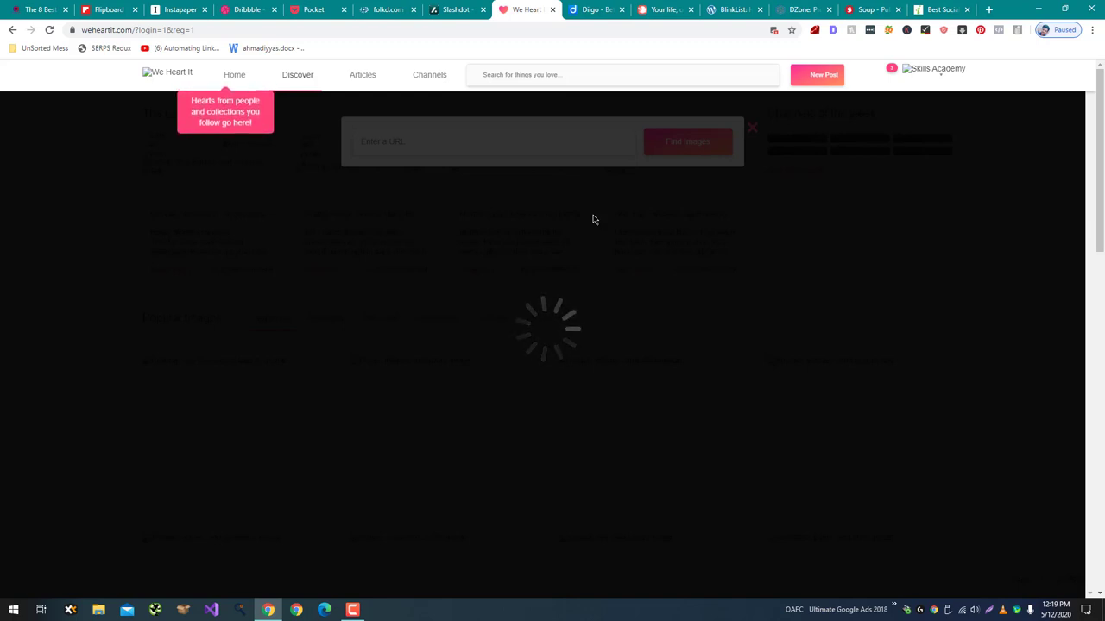
click(773, 30)
click(754, 88)
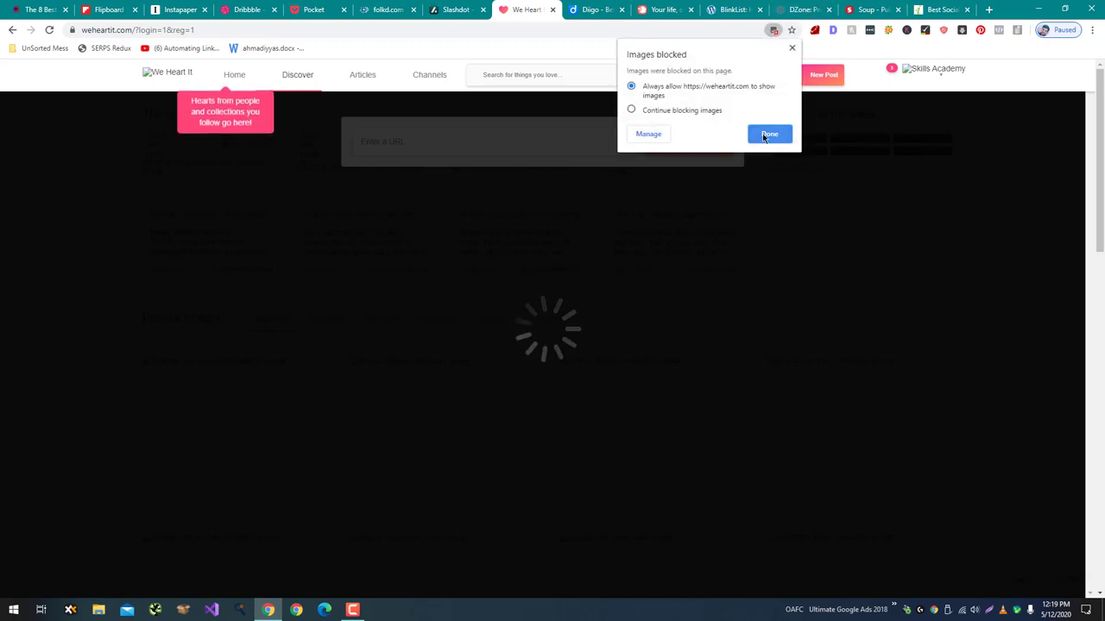
click(765, 134)
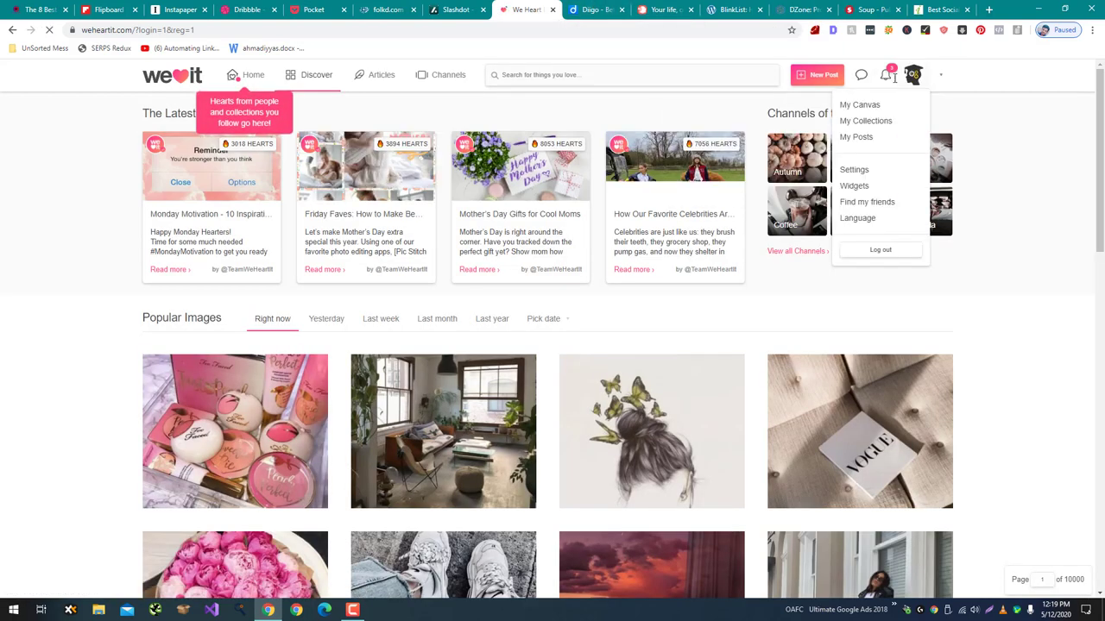
click(827, 76)
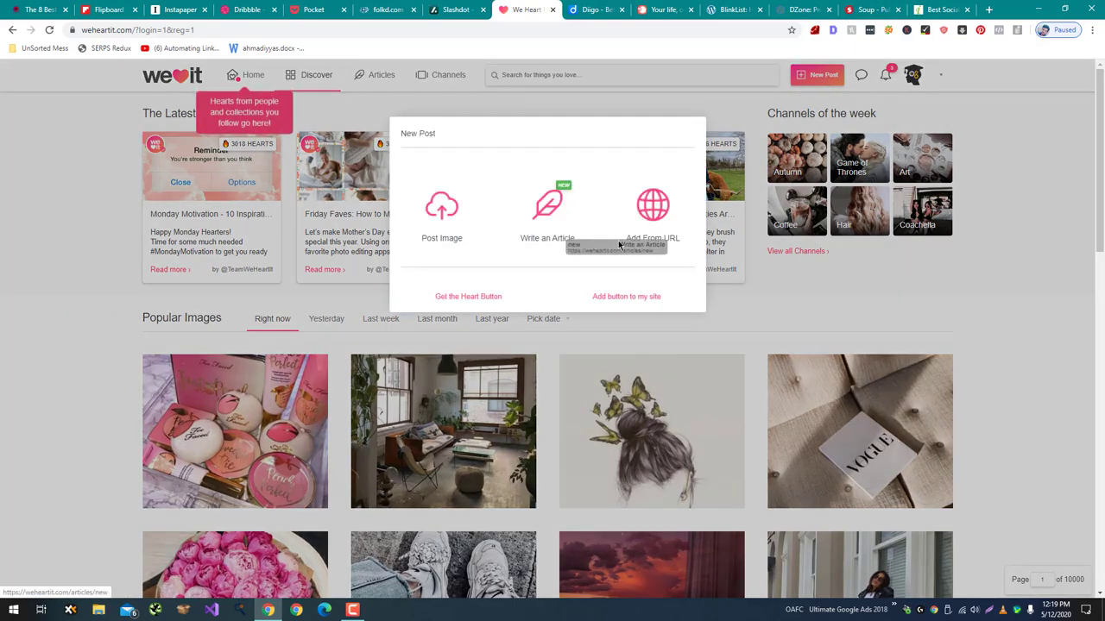
click(649, 224)
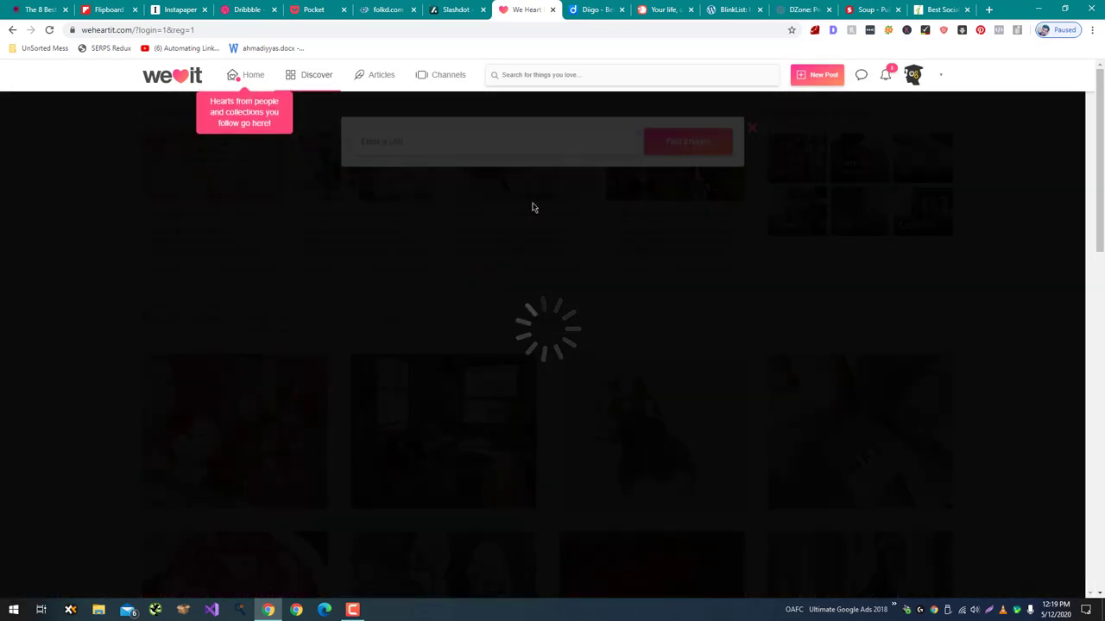
key(ctrl+Tab)
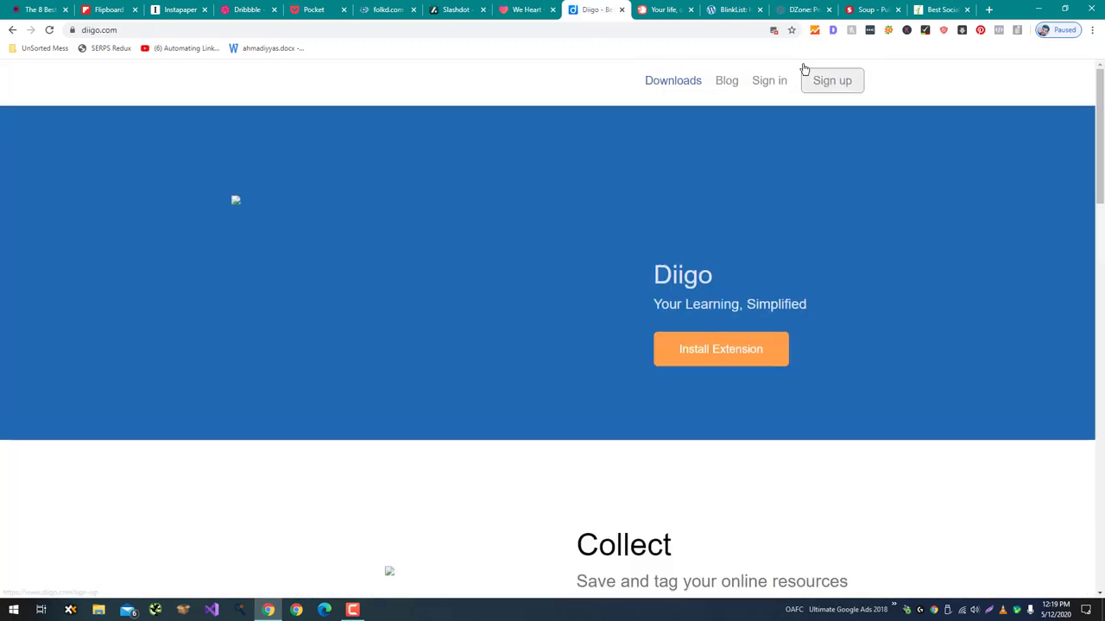
Pass through the Plurk, BlinkList and DZone tabs to reach Soup.io's home page.
click(682, 8)
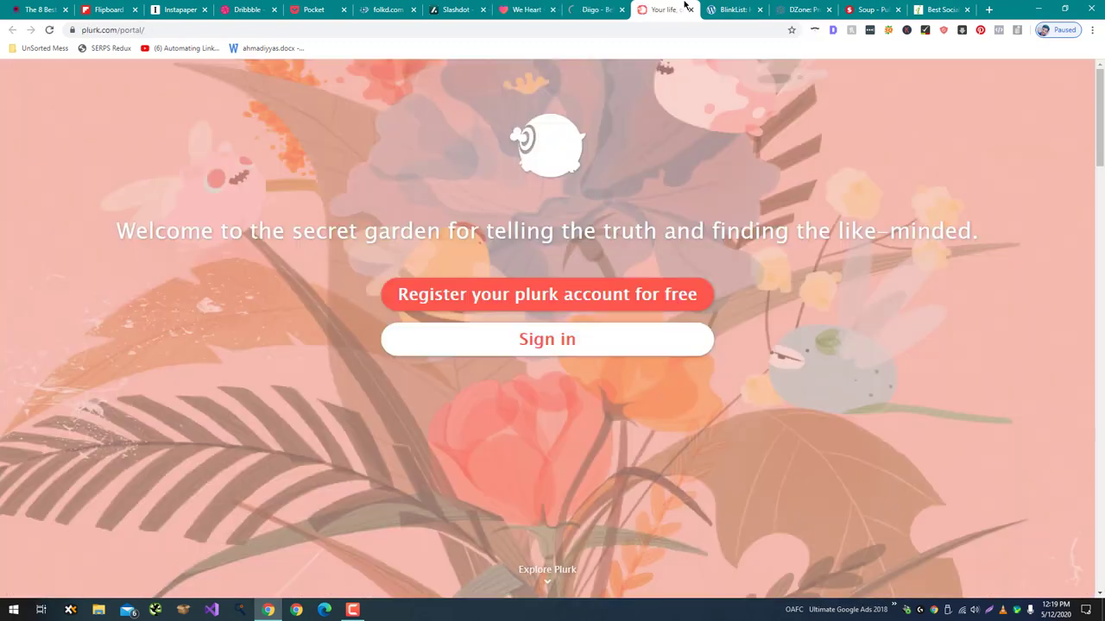
click(612, 304)
click(748, 10)
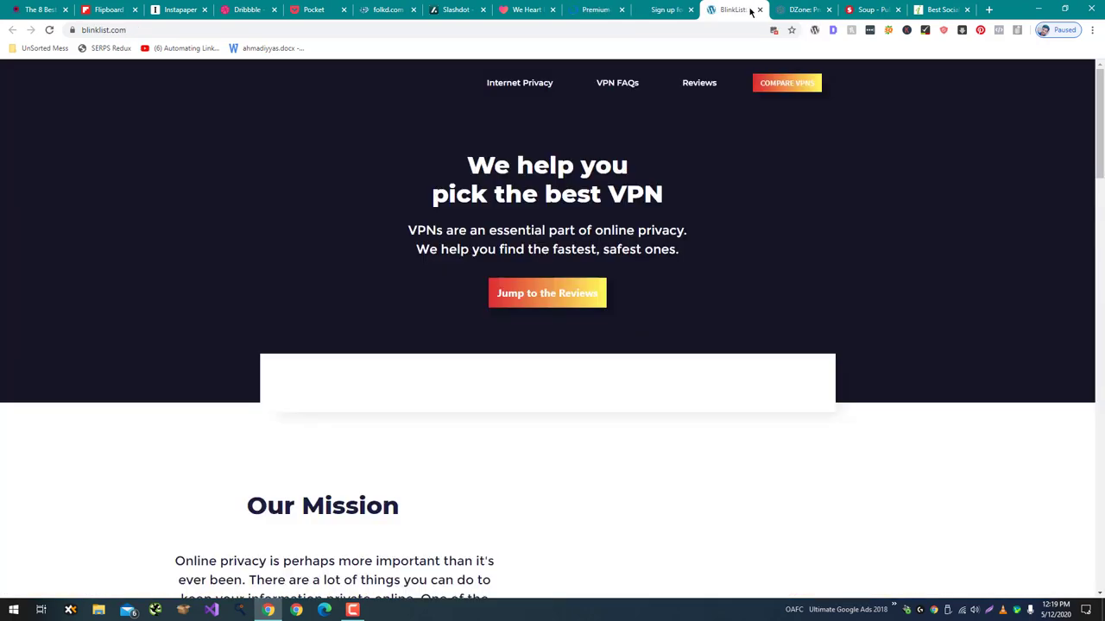
click(789, 9)
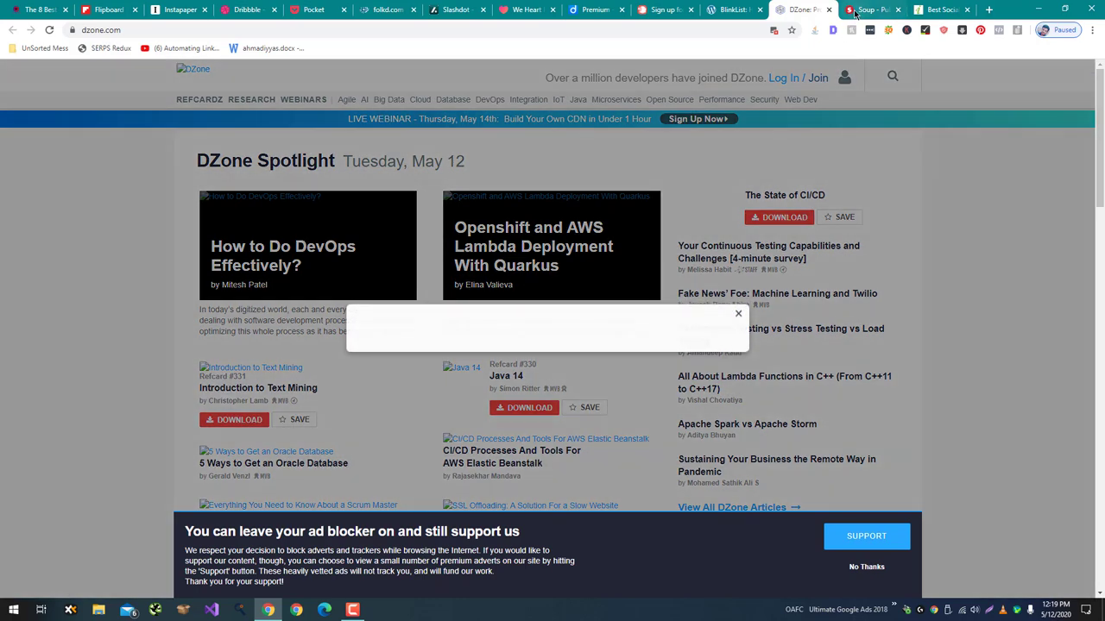
click(855, 11)
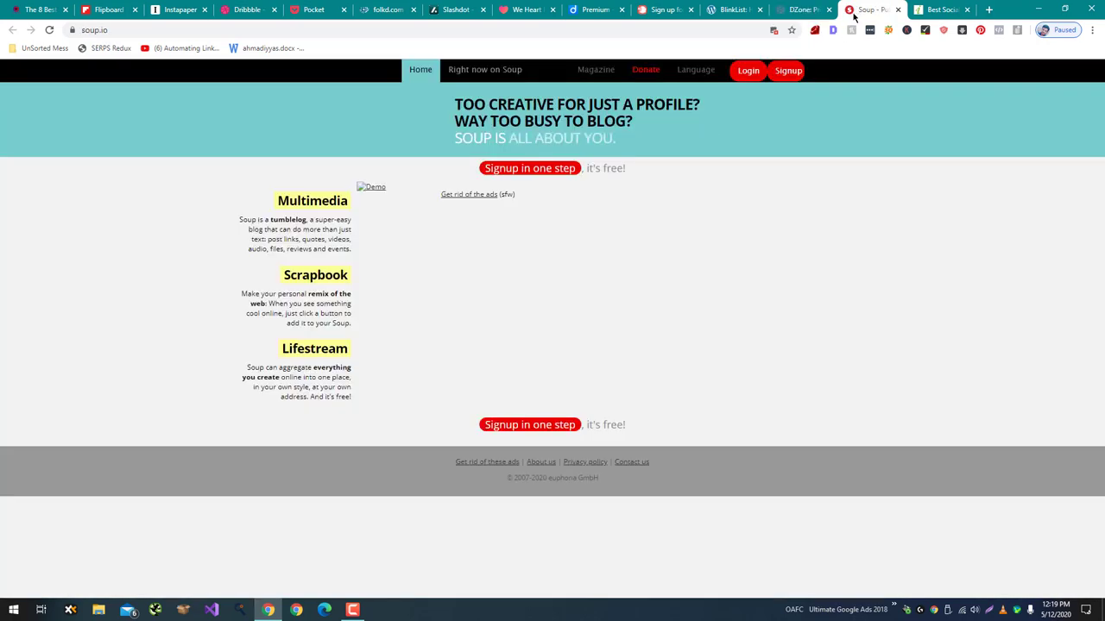
Go to Soup's sign-up page and close the bookmarking-sites list tab.
click(544, 176)
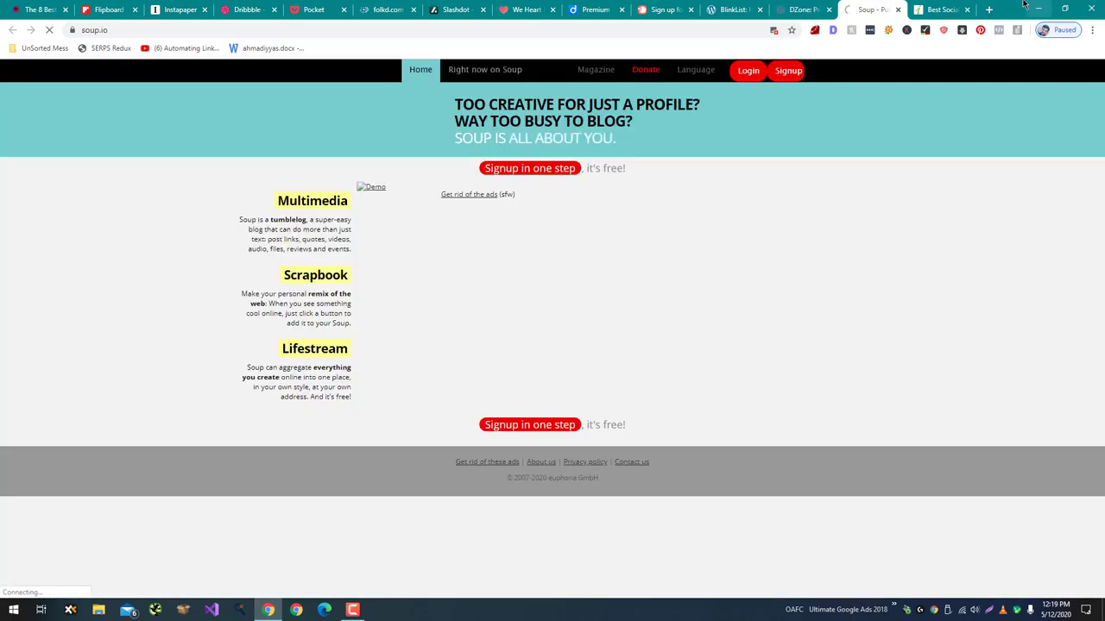
click(941, 9)
click(967, 9)
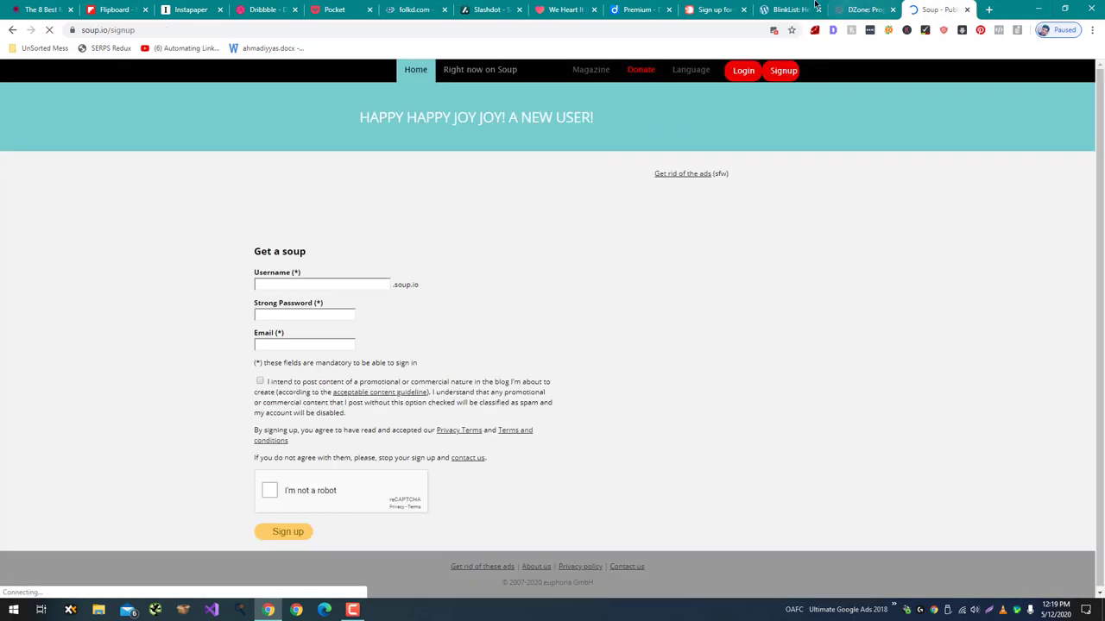
Register on Soup with a username, password and email, accepting the promo notice and verification.
click(345, 285)
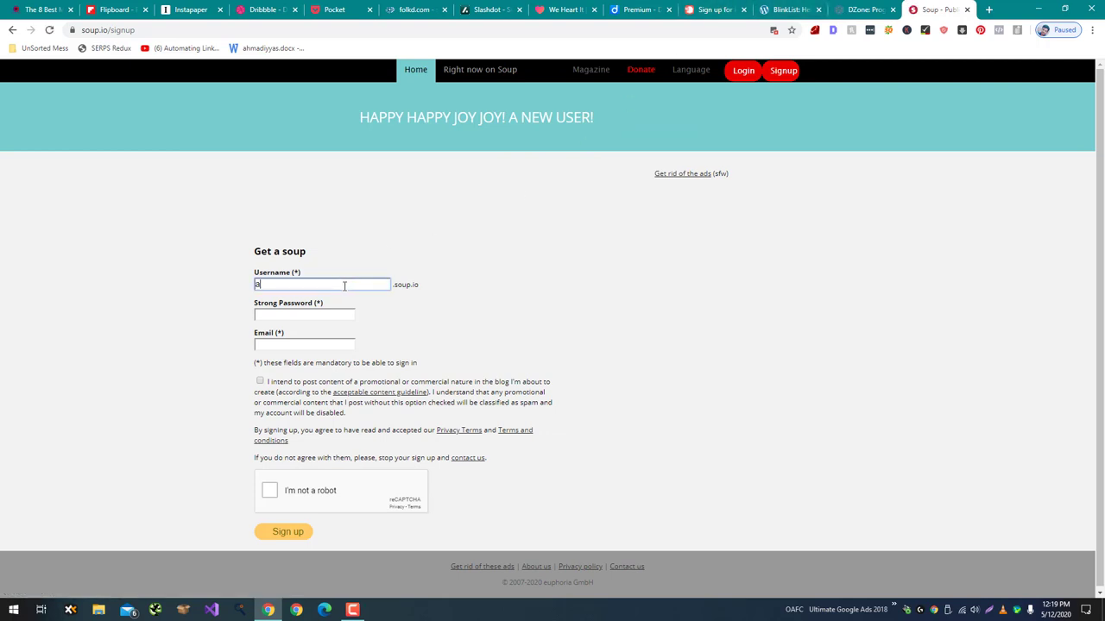
text(aleemiqbal)
key(Tab)
text(*****)
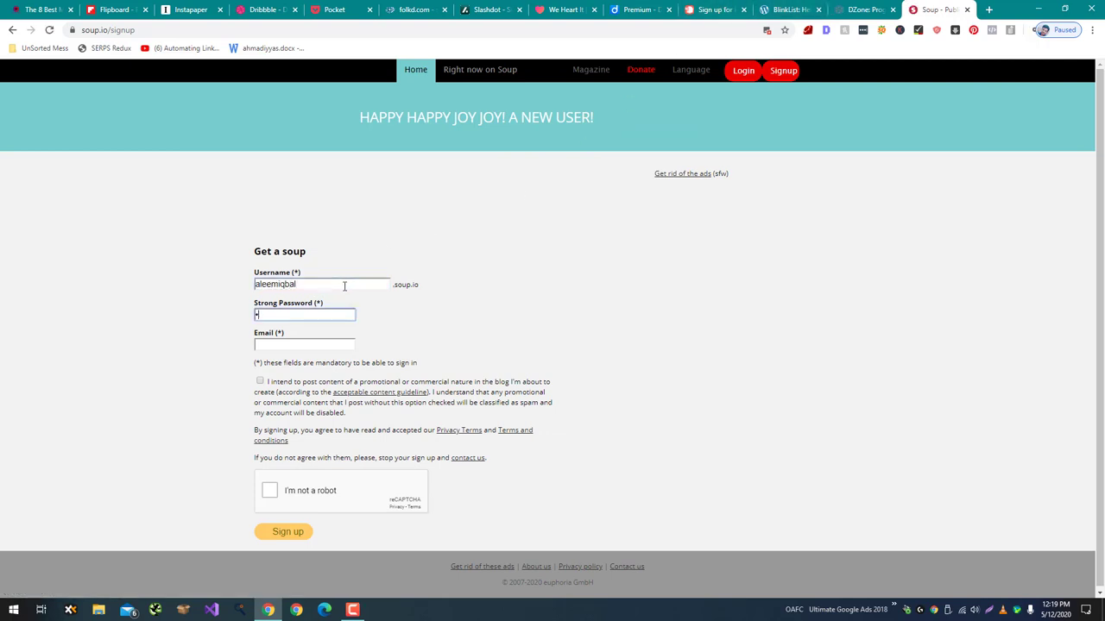
key(Tab)
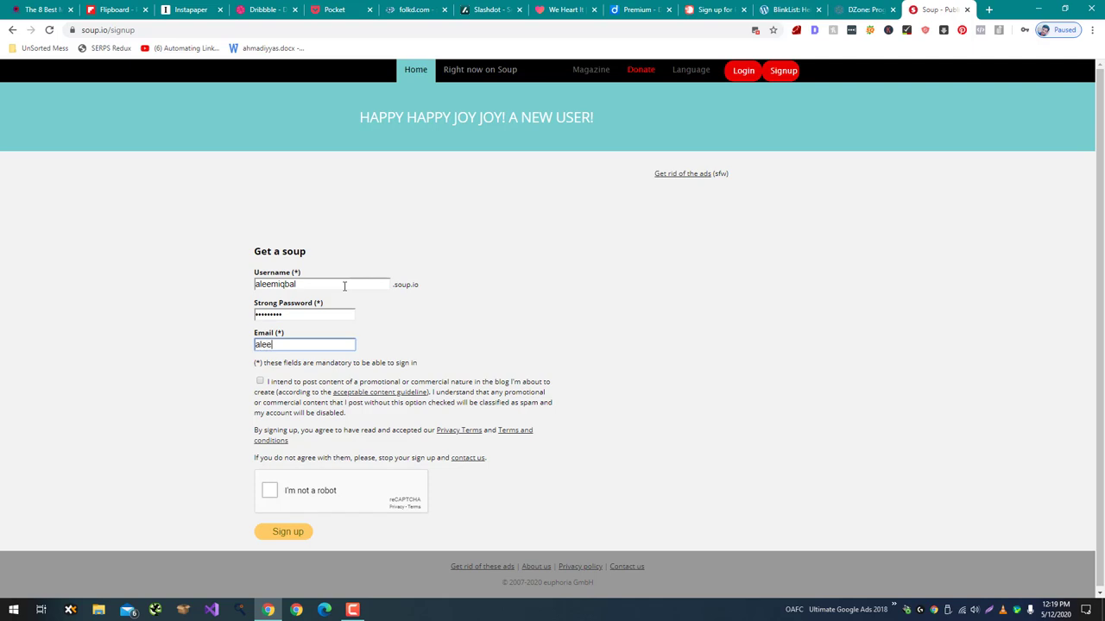
click(254, 372)
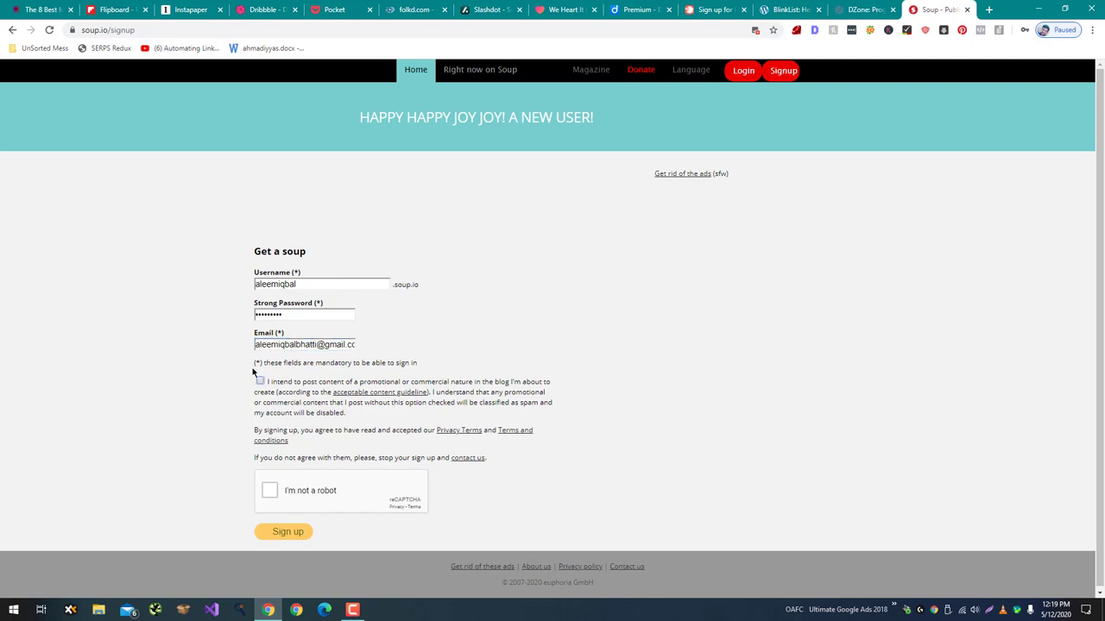
click(272, 499)
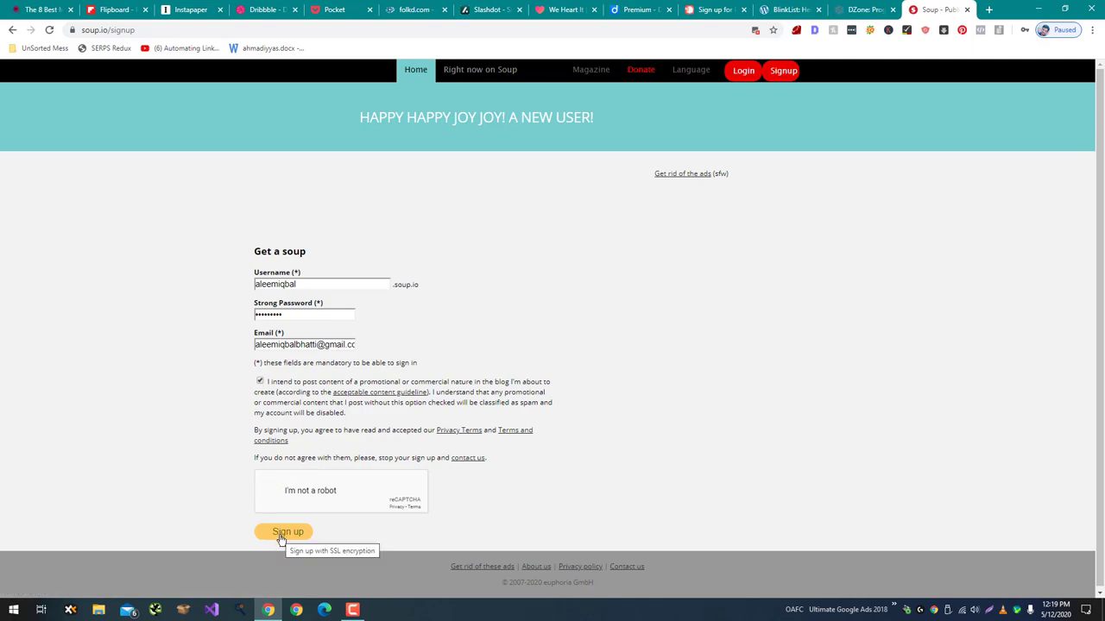
click(280, 538)
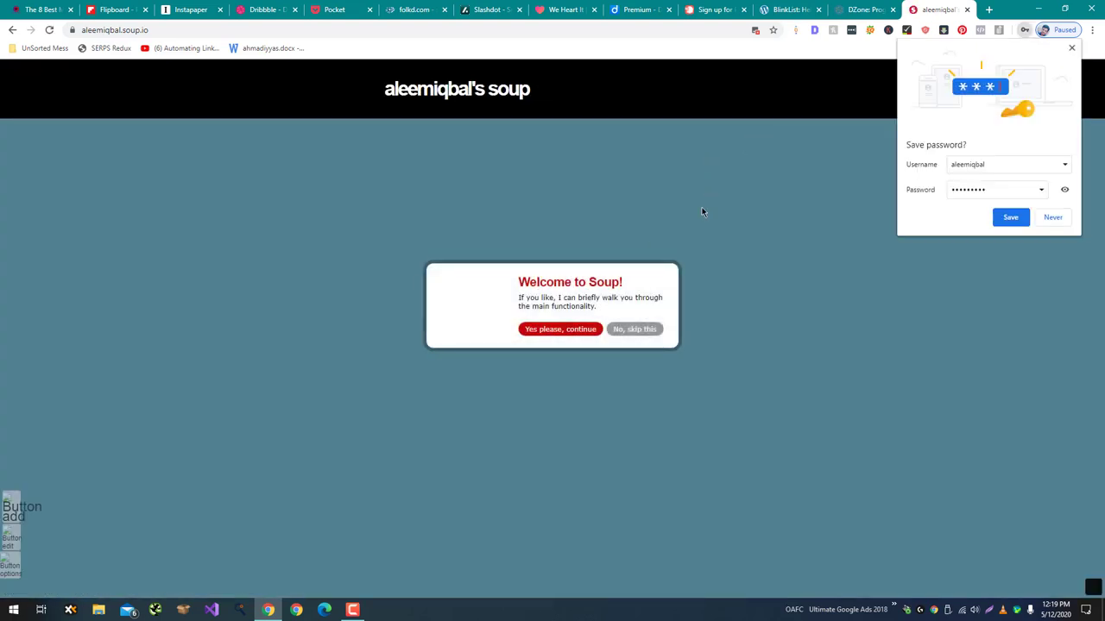
Skip the Soup welcome tour, decline saving the password, and close the soup page tab.
click(630, 329)
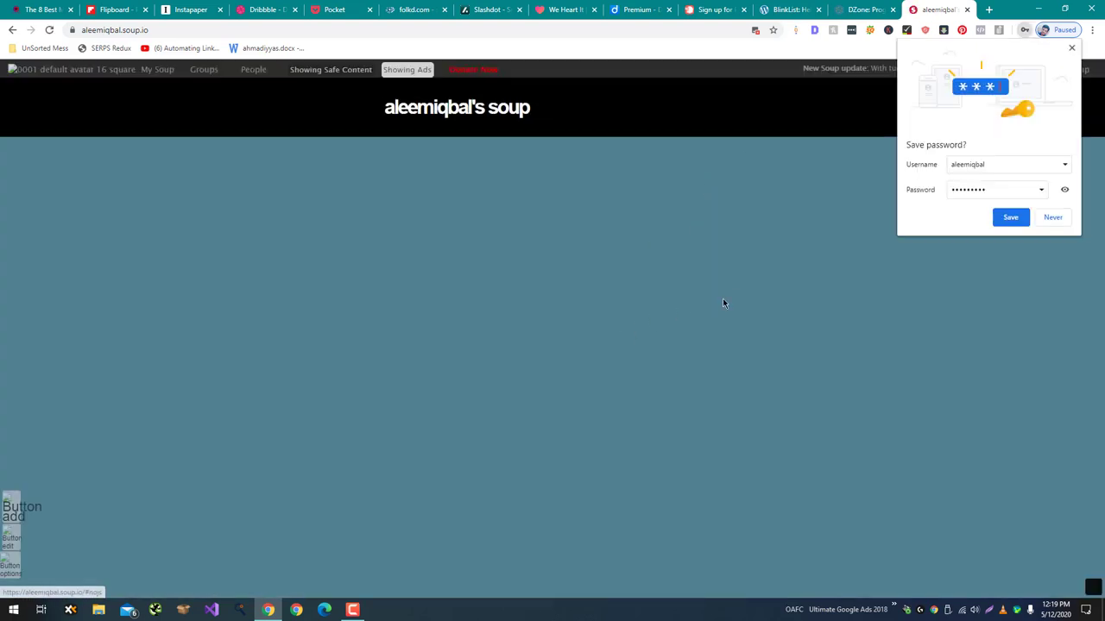
click(1051, 216)
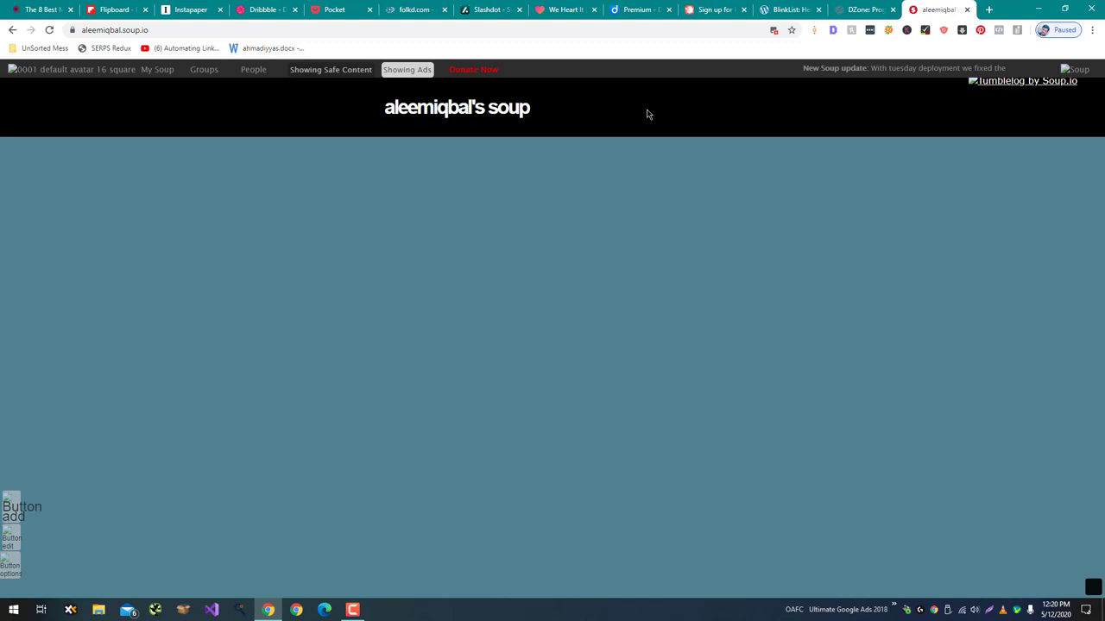
key(ctrl+w)
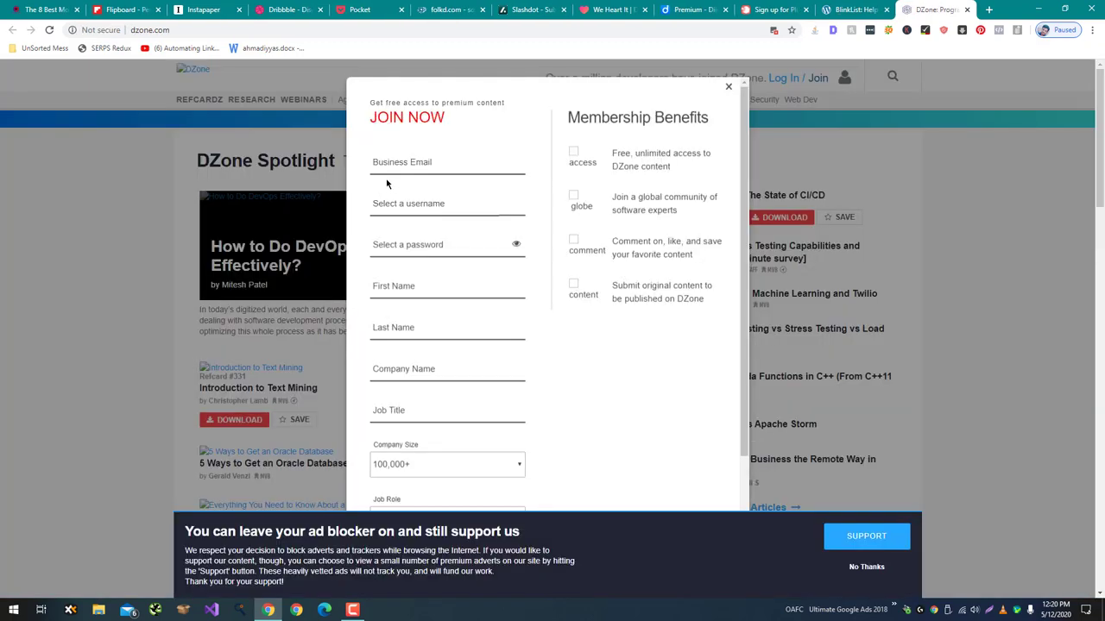
Fill DZone's Join form with the business email, username, password, first and last name.
click(401, 163)
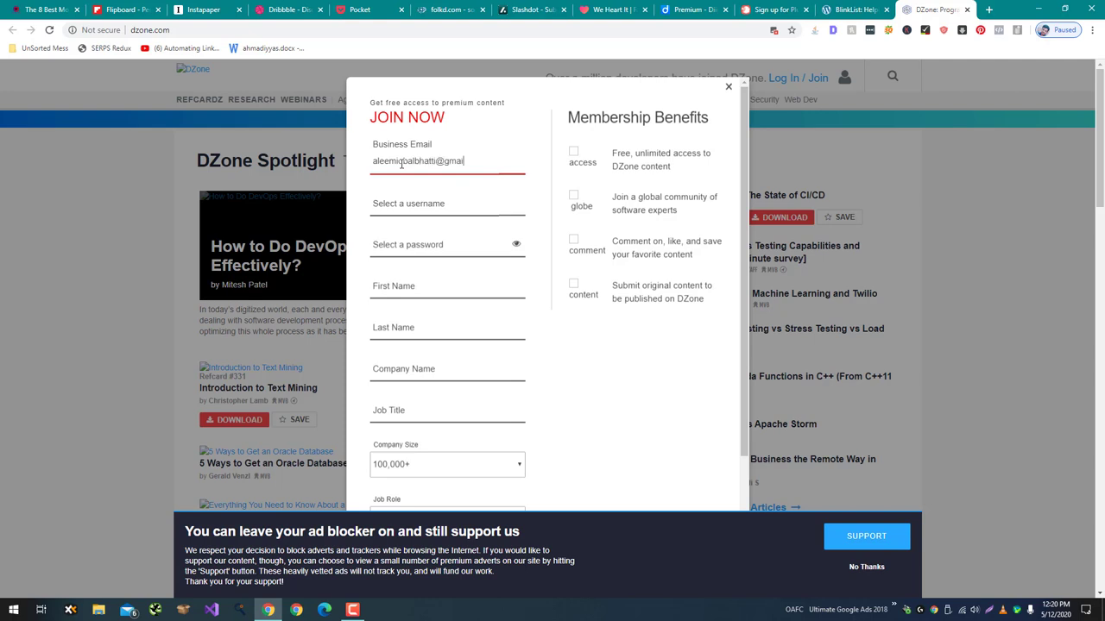
key(Tab)
text(aleemiqb)
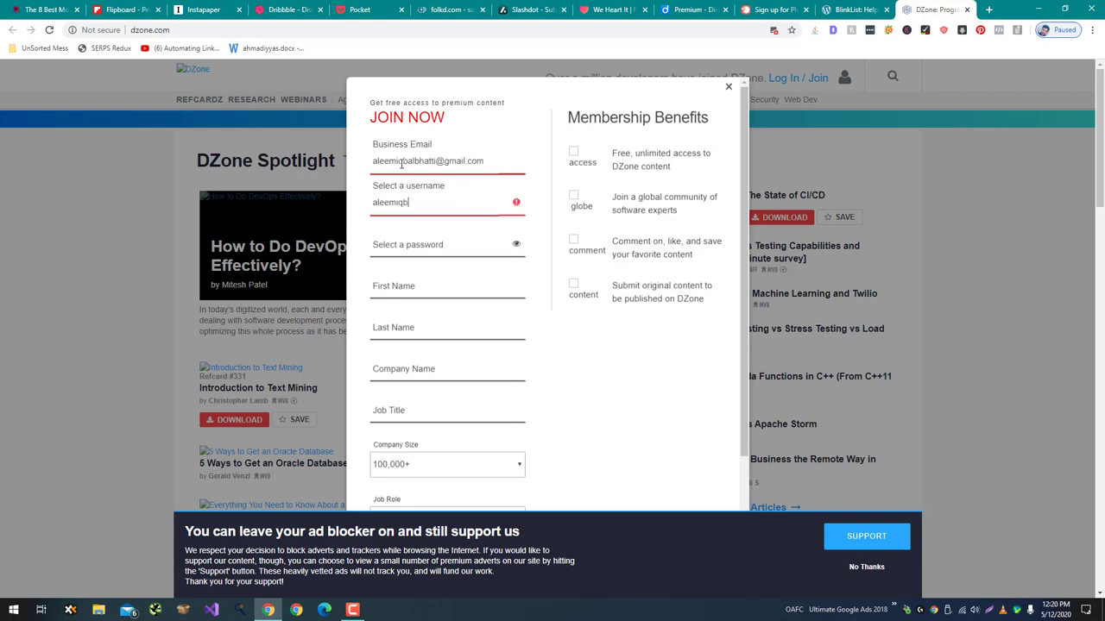
text(al)
key(Tab)
text(•••••)
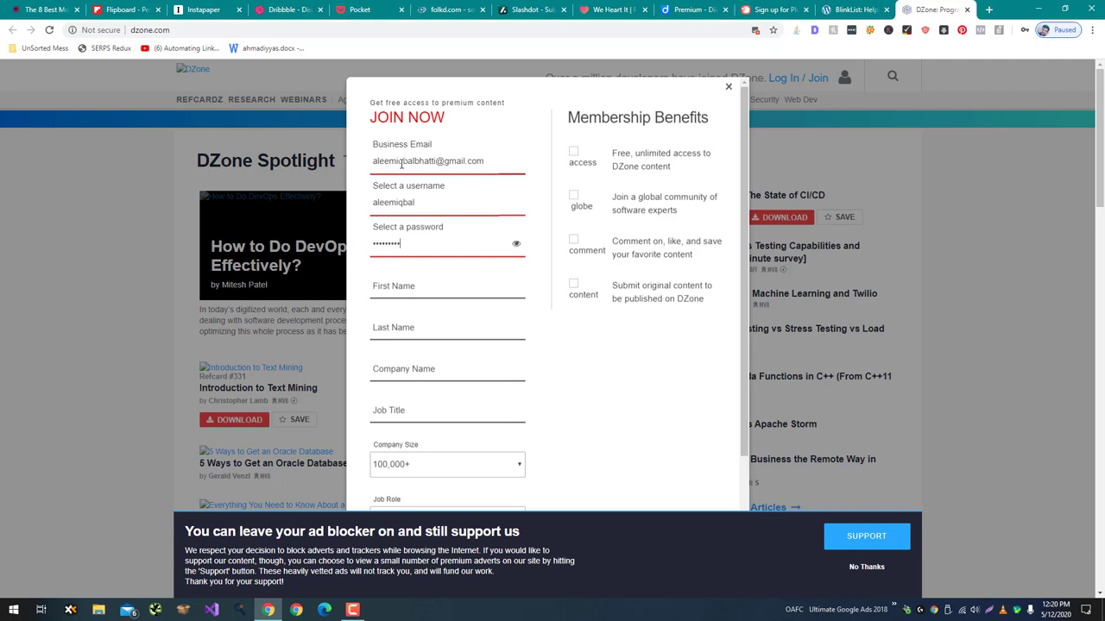
key(Tab)
key(Tab)
text(Aleem)
key(Tab)
text(Iqbal)
key(Tab)
key(Tab)
Accept DZone's terms, pass the reCAPTCHA, dismiss the ad-blocker banner and submit.
scroll(433, 294, down, 2)
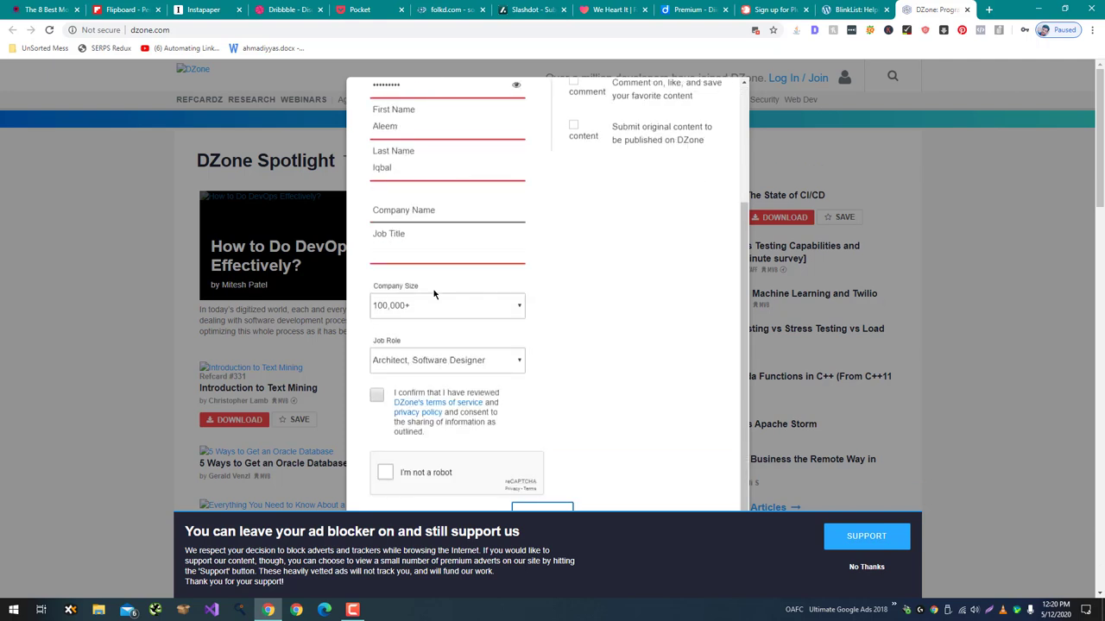
click(377, 394)
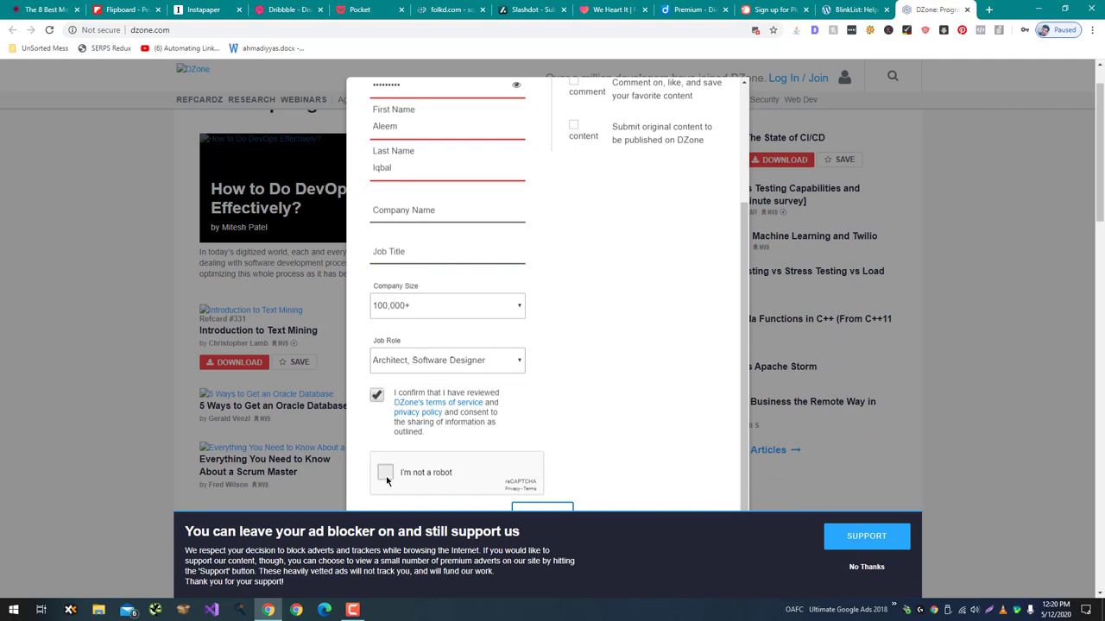
click(385, 472)
click(865, 566)
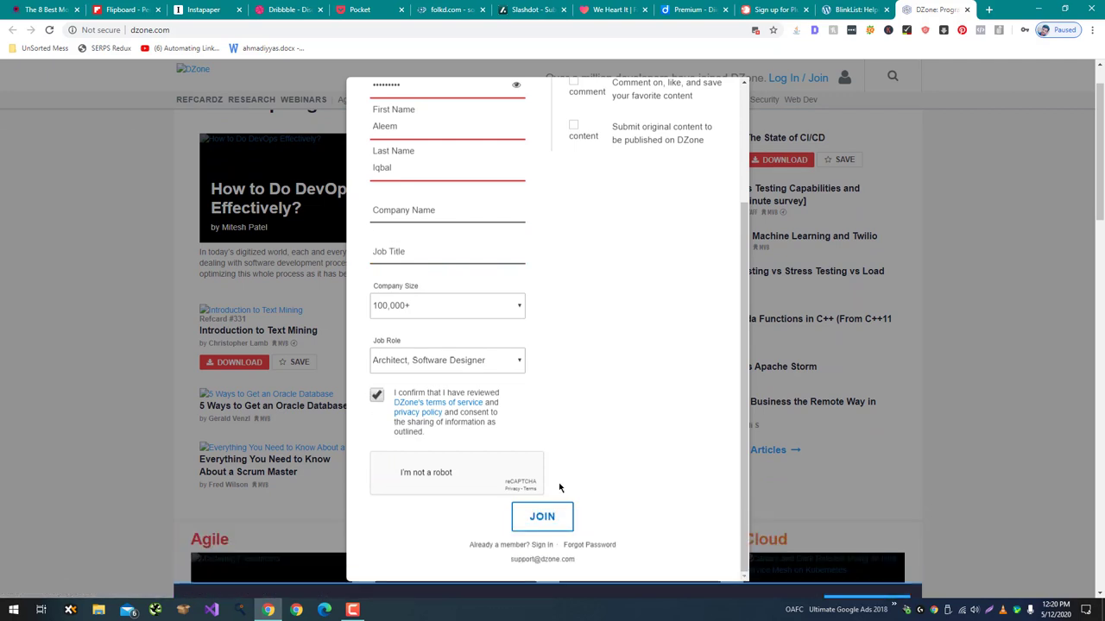
click(544, 518)
Add company Tech and job title CEO, then resubmit the DZone join form.
scroll(579, 392, up, 3)
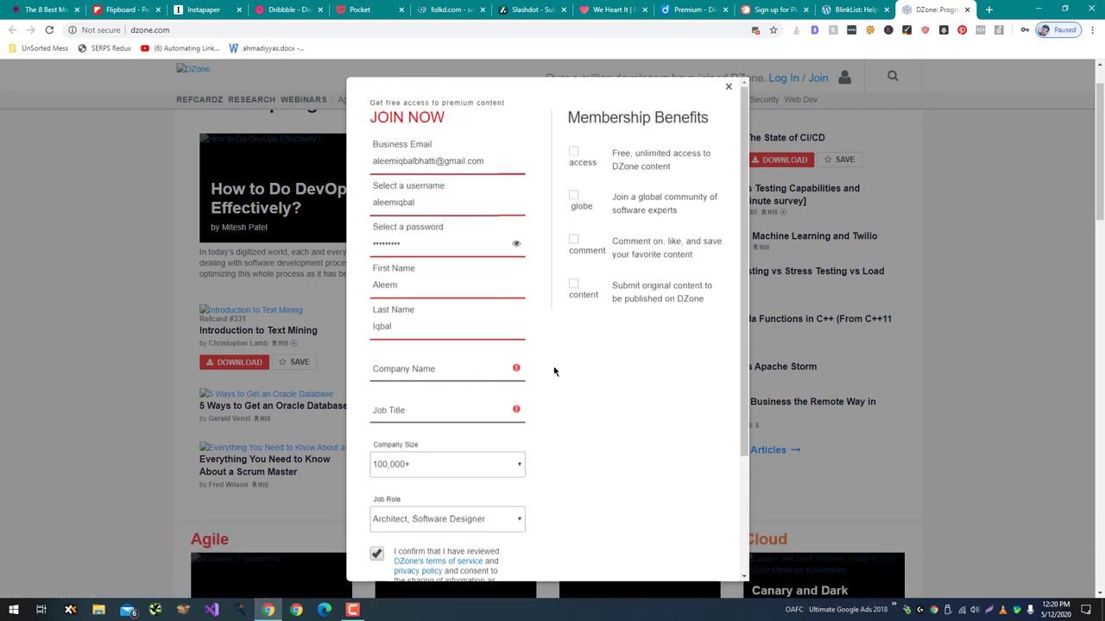
click(491, 366)
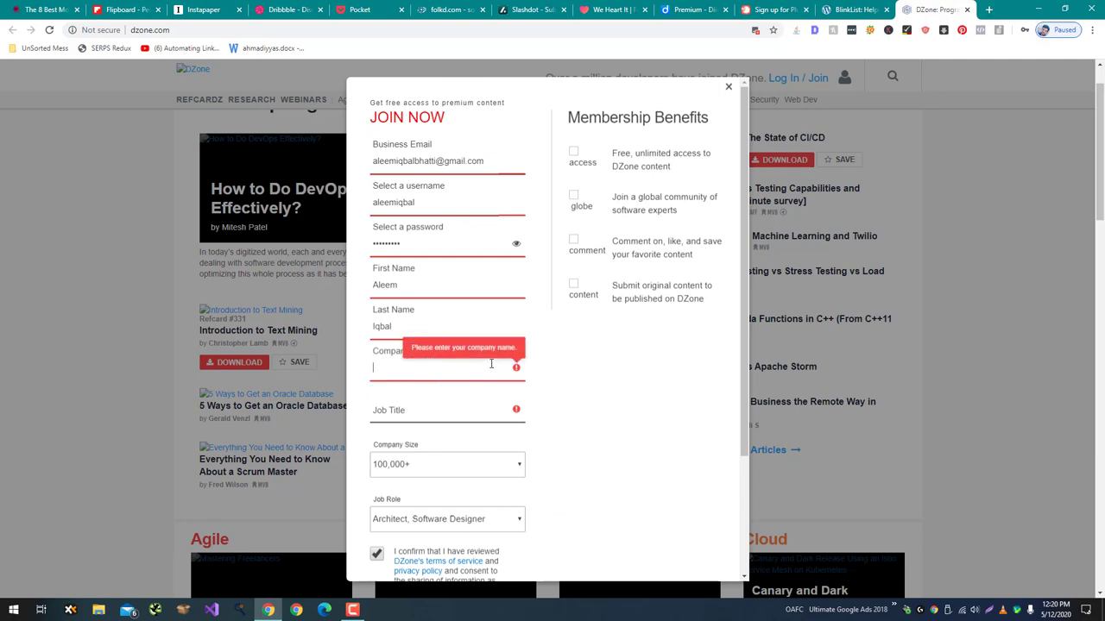
key(Tab)
scroll(527, 392, down, 3)
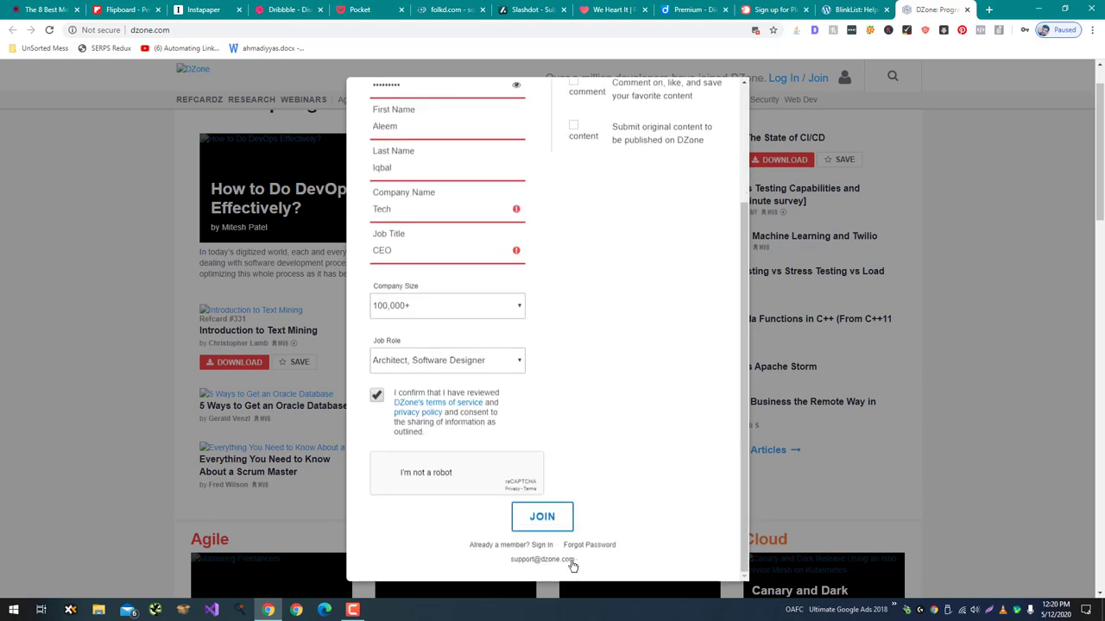
click(542, 520)
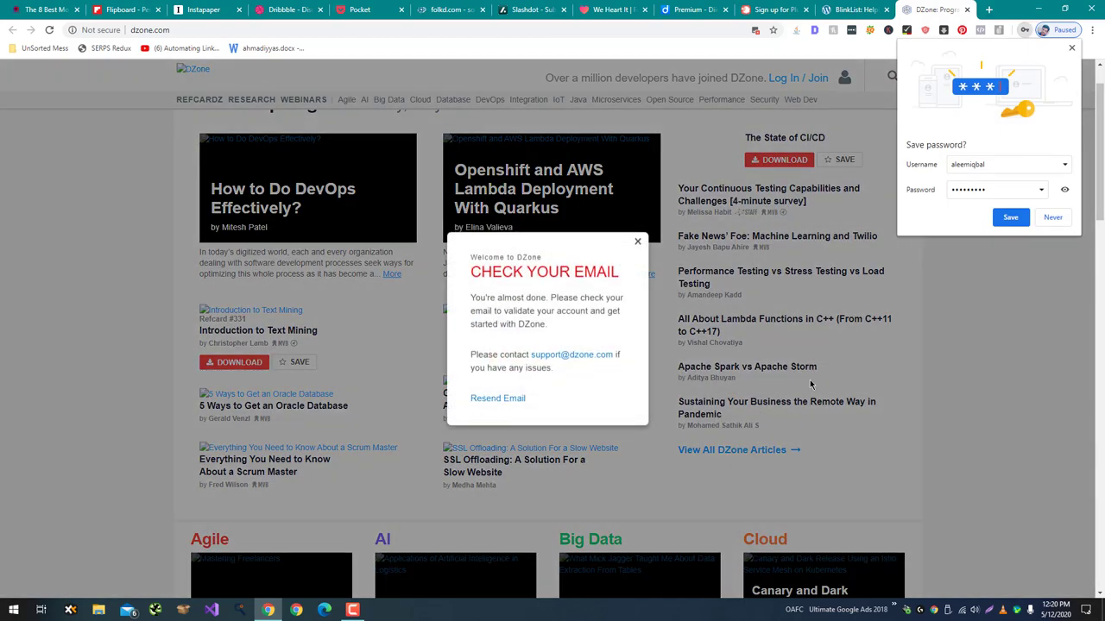
Dismiss Chrome's save-password bubble and close the BlinkList tab.
click(1072, 47)
click(857, 9)
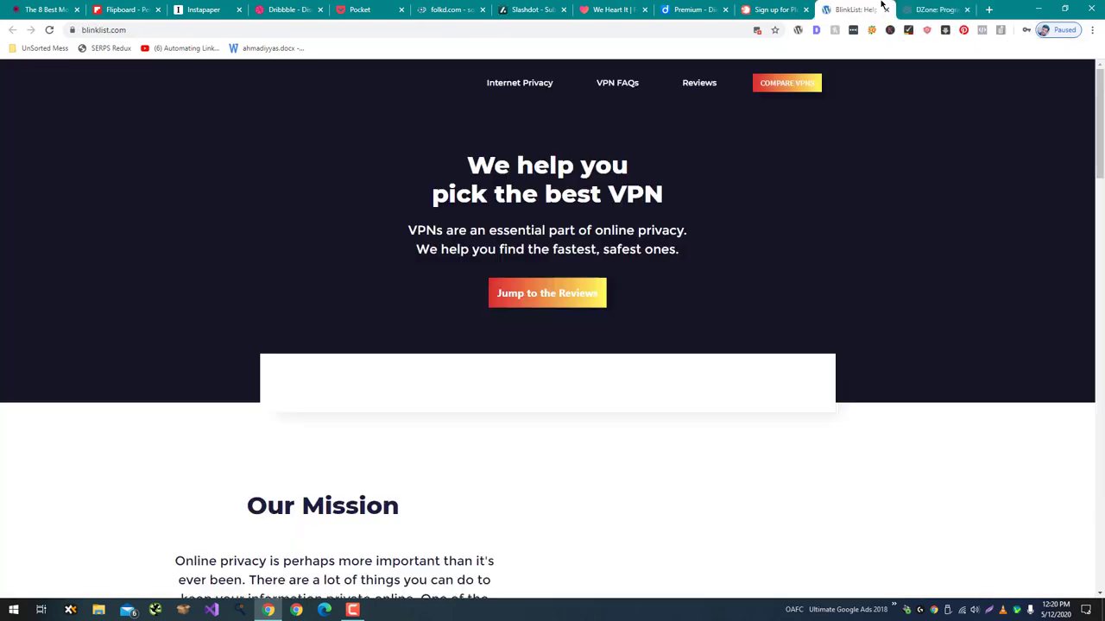
scroll(707, 170, down, 3)
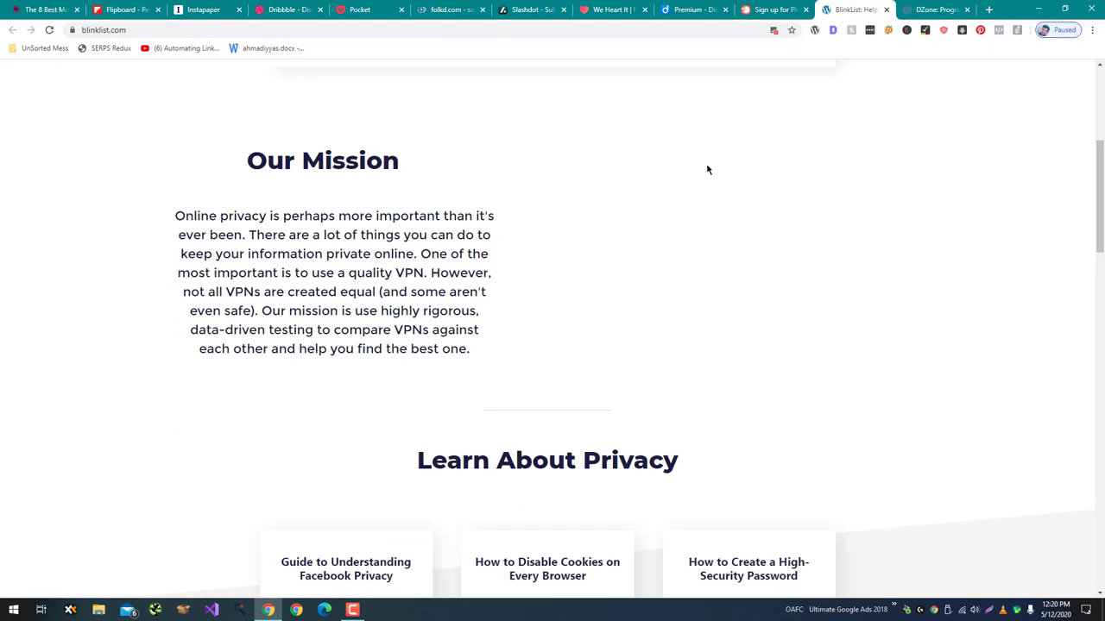
key(ctrl+w)
Fill Plurk's sign-up form with nickname, password and email, then go to Sign in since both are taken.
key(ctrl+shift+Tab)
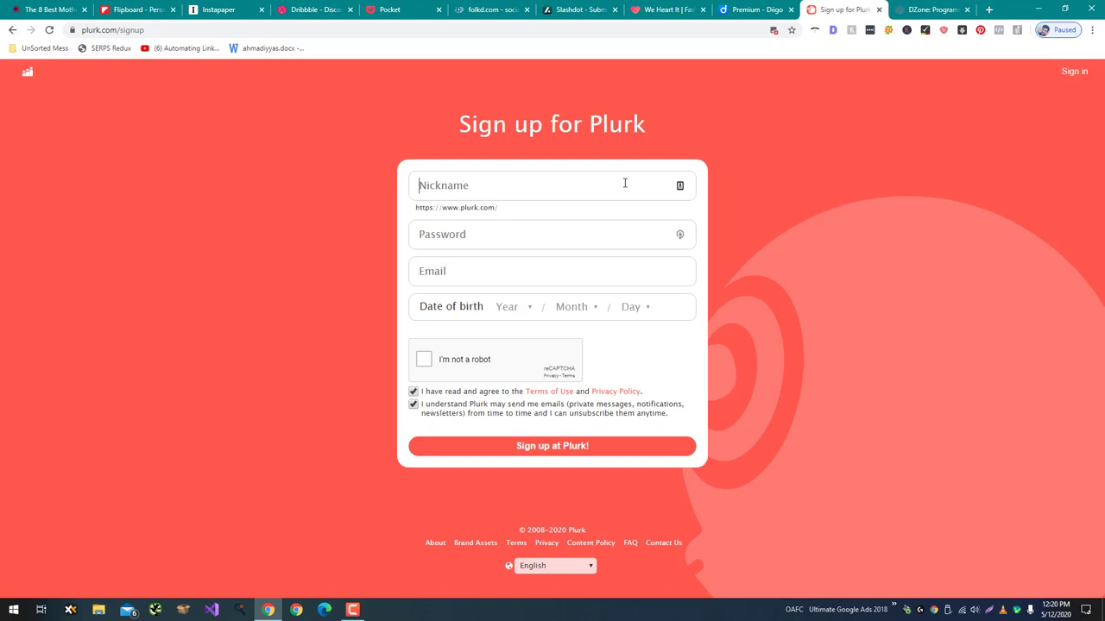
text(aleemiqbal)
key(Tab)
text(••)
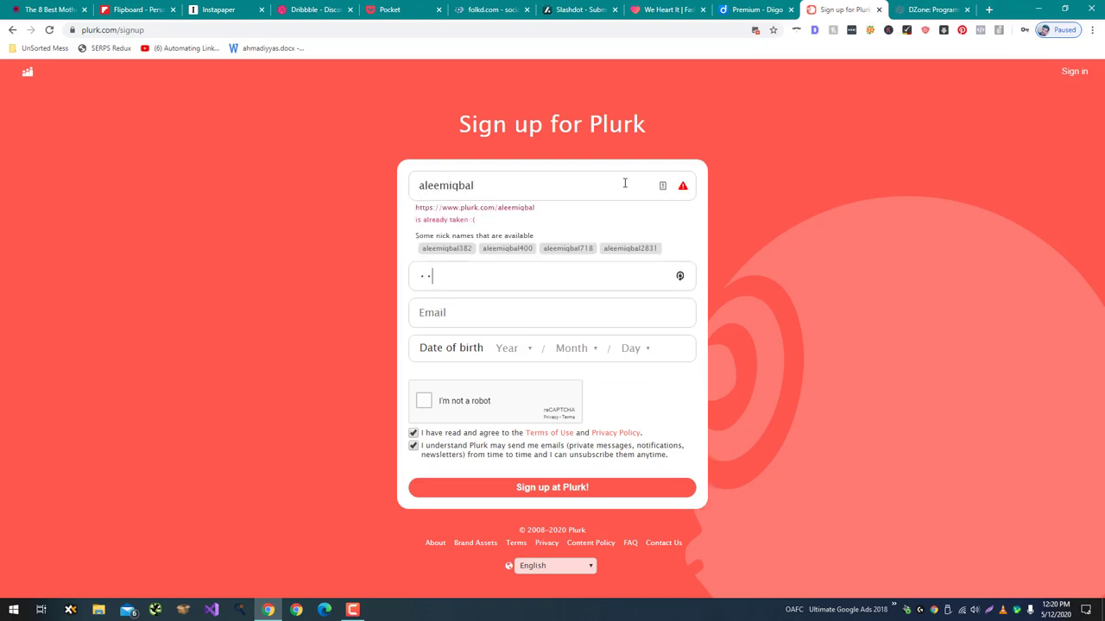
key(Tab)
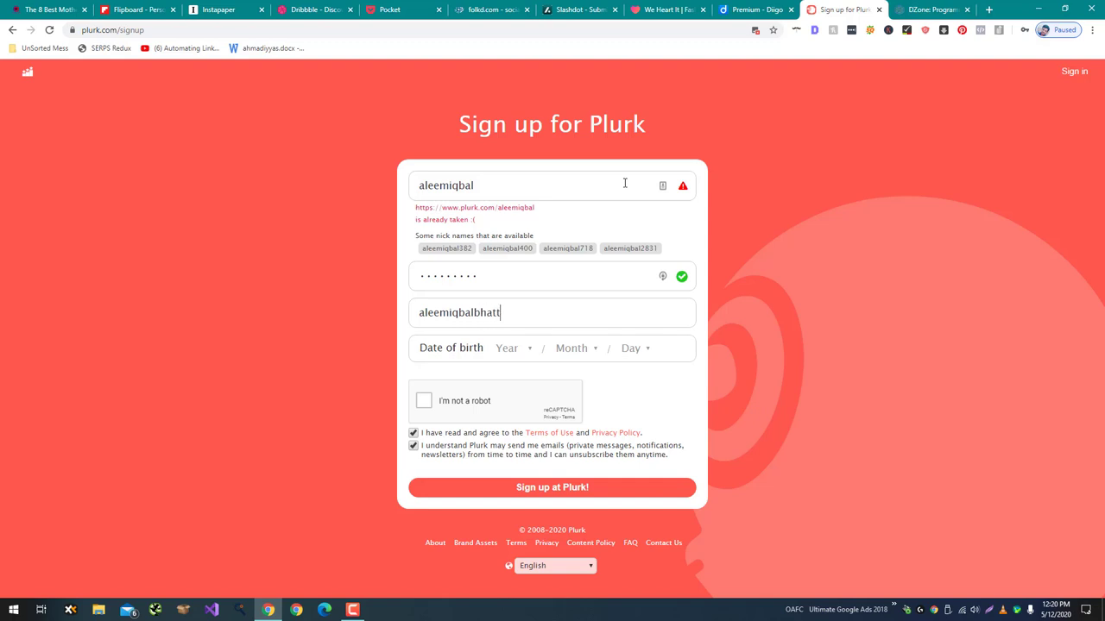
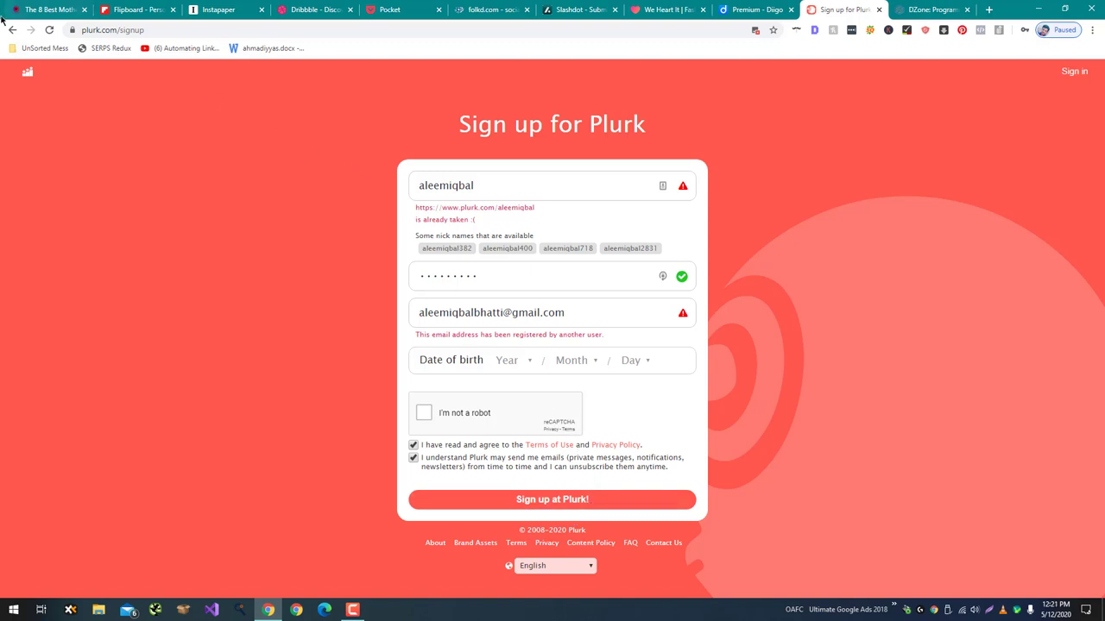
click(1072, 72)
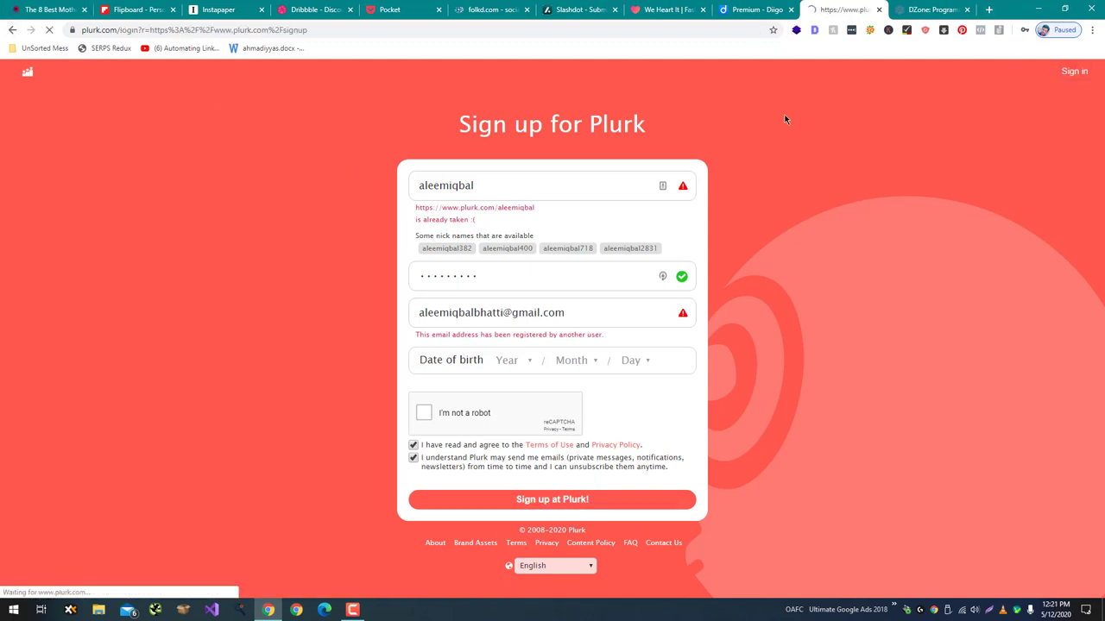
Log in to Plurk with the username and password.
text(aleemiqbal)
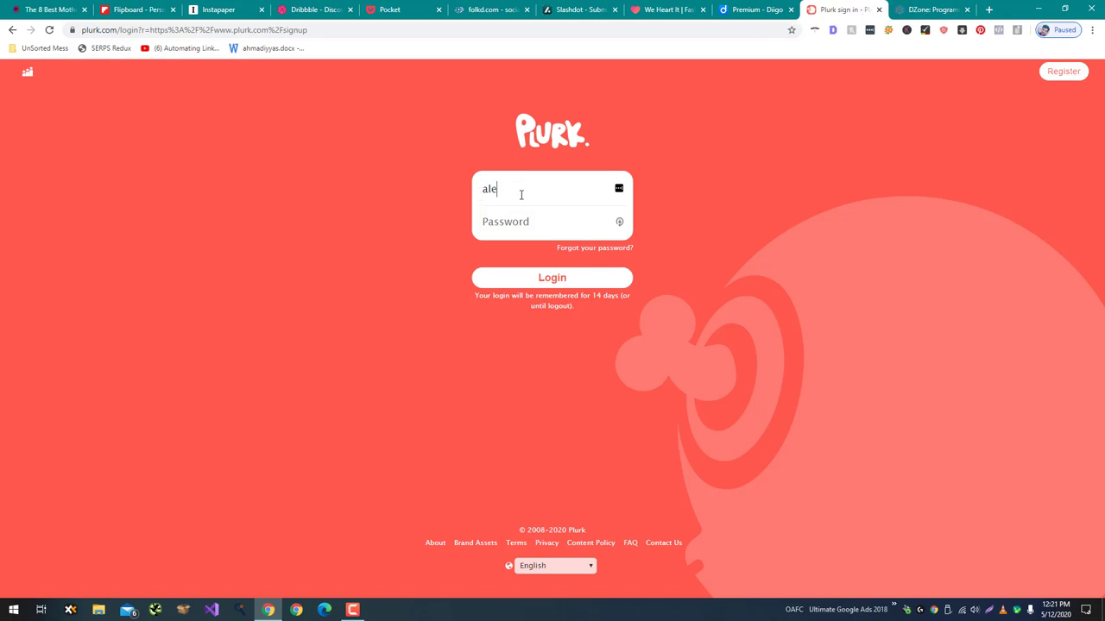
key(Tab)
text(•••••••••)
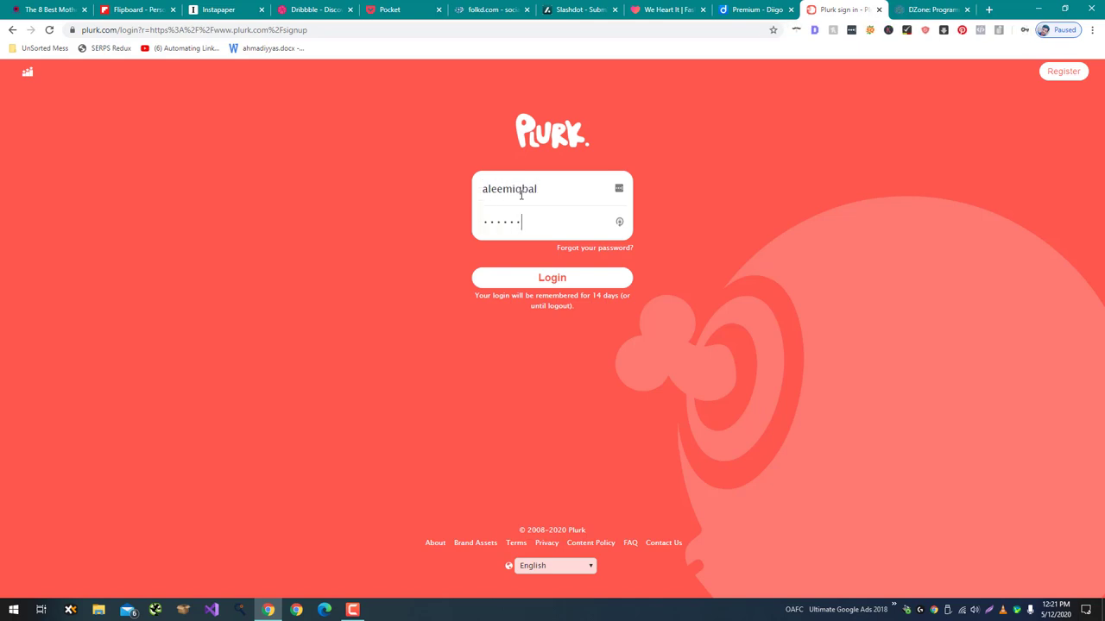
key(Return)
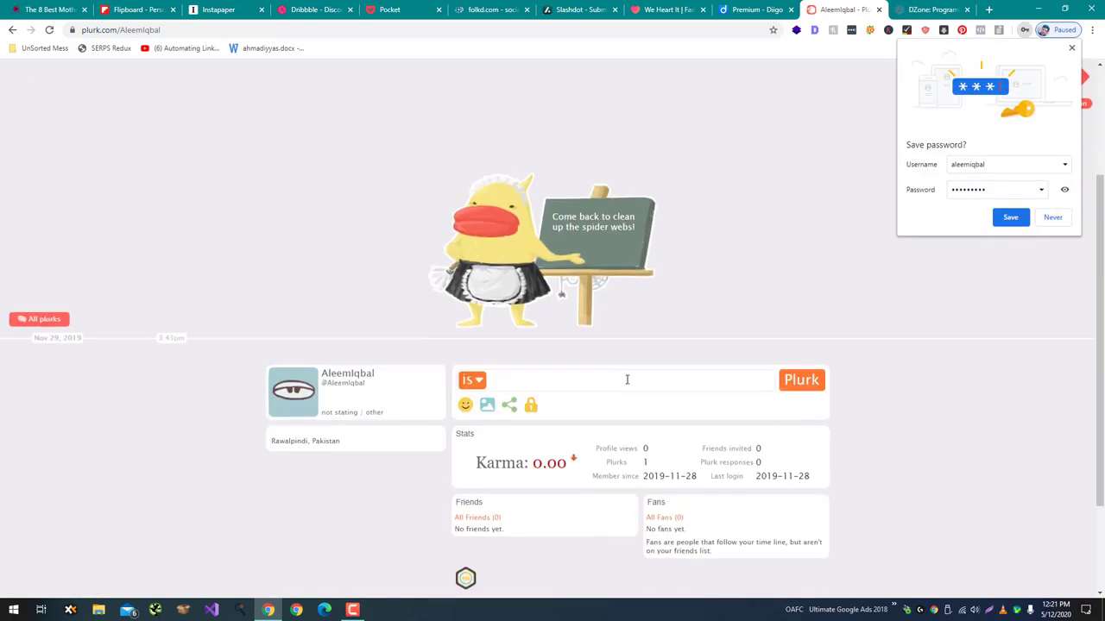
Post the gaming motherboards article link as a new plurk and decline saving the password.
click(629, 378)
text(https://www.gamingdairy.com/best-motherboards-for-i7-9700k/)
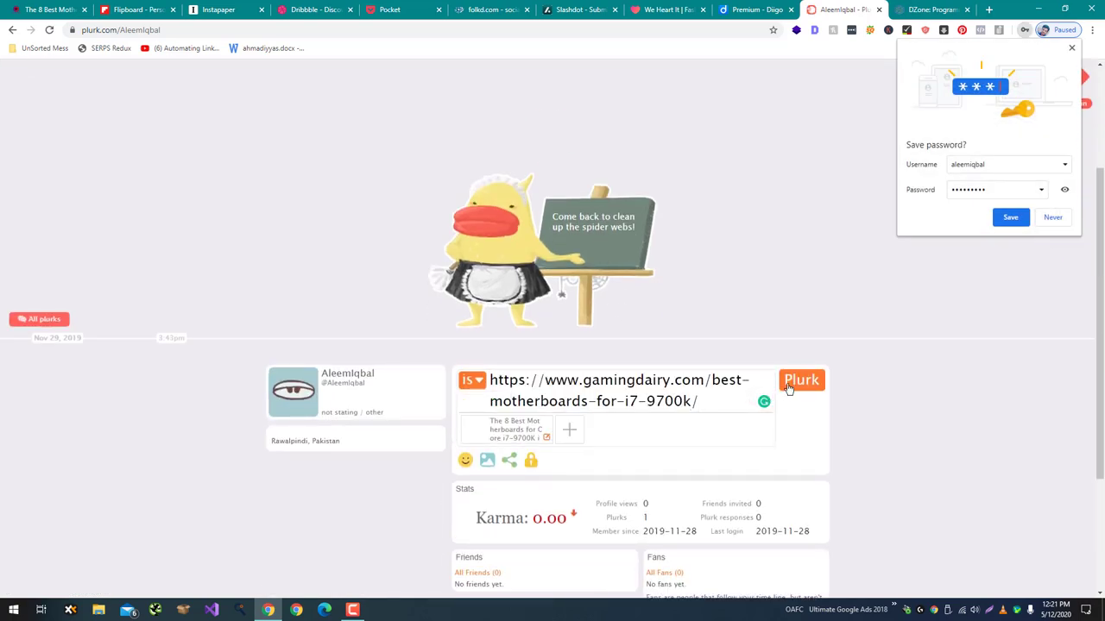
click(791, 385)
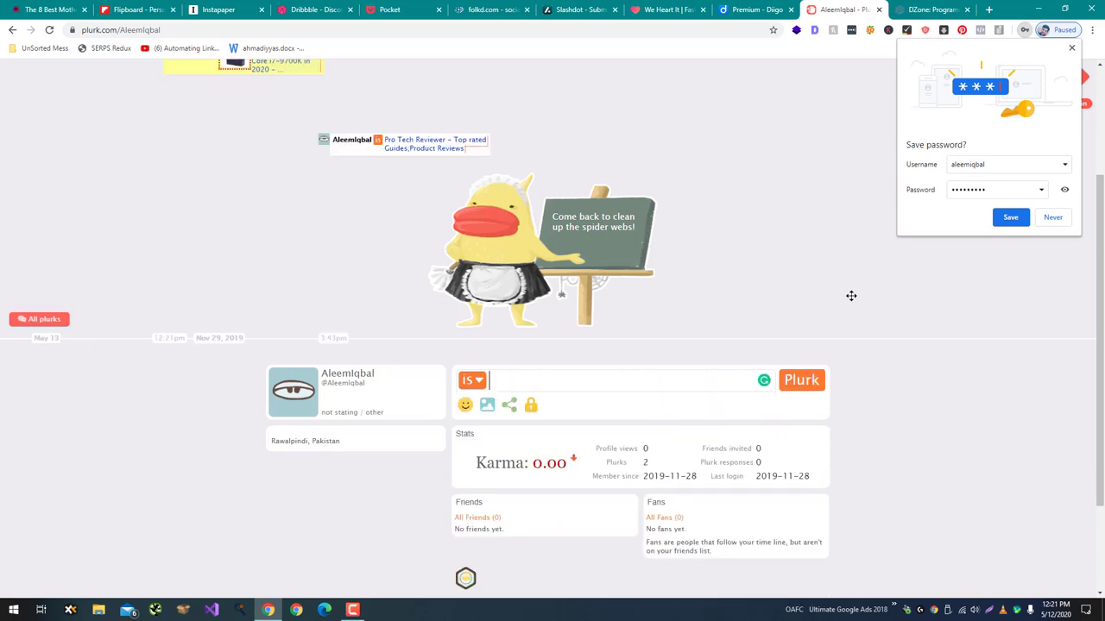
scroll(845, 287, down, 3)
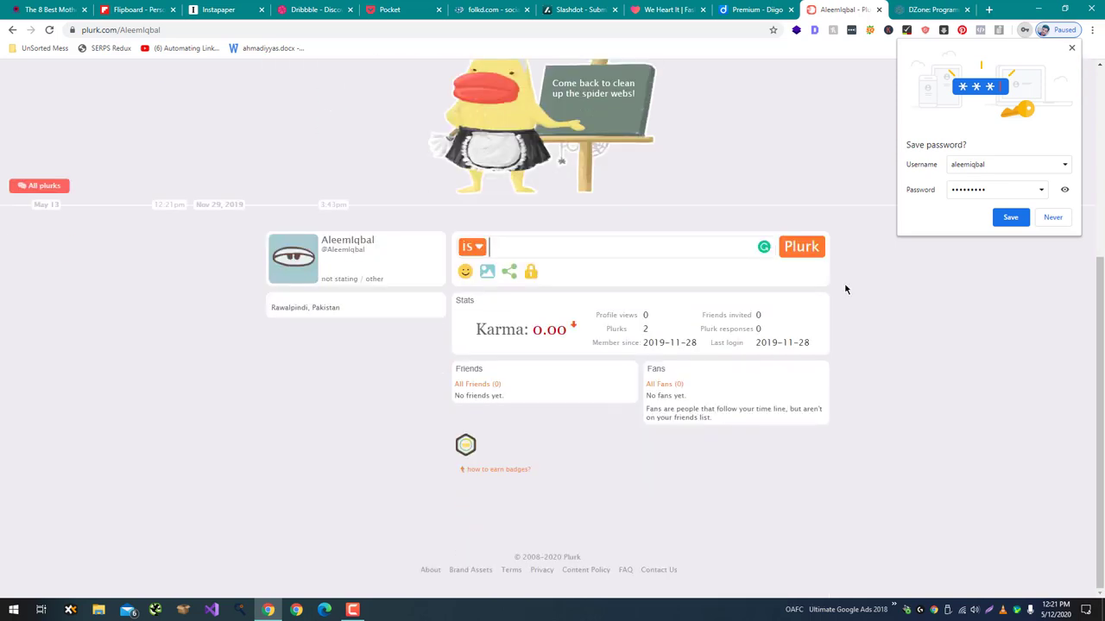
click(1051, 217)
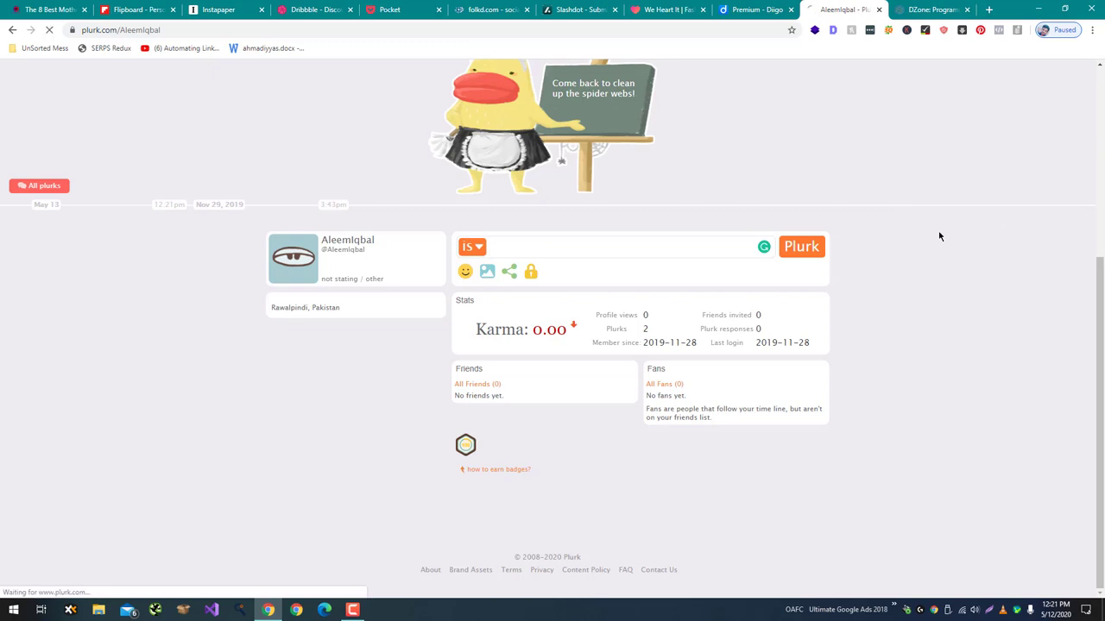
Retry posting the article link as a plurk and dismiss Plurk's anti-flood warning.
mouse_move(526, 329)
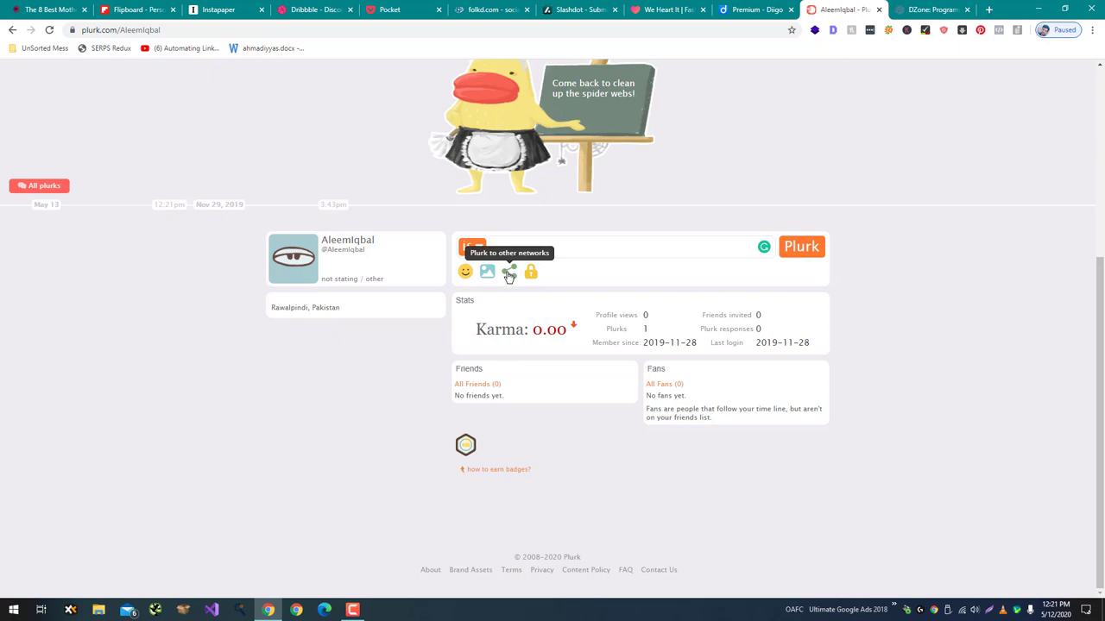
click(518, 247)
text(https://www.gamingdairy.com/best-motherboards-for-i7-9700k/)
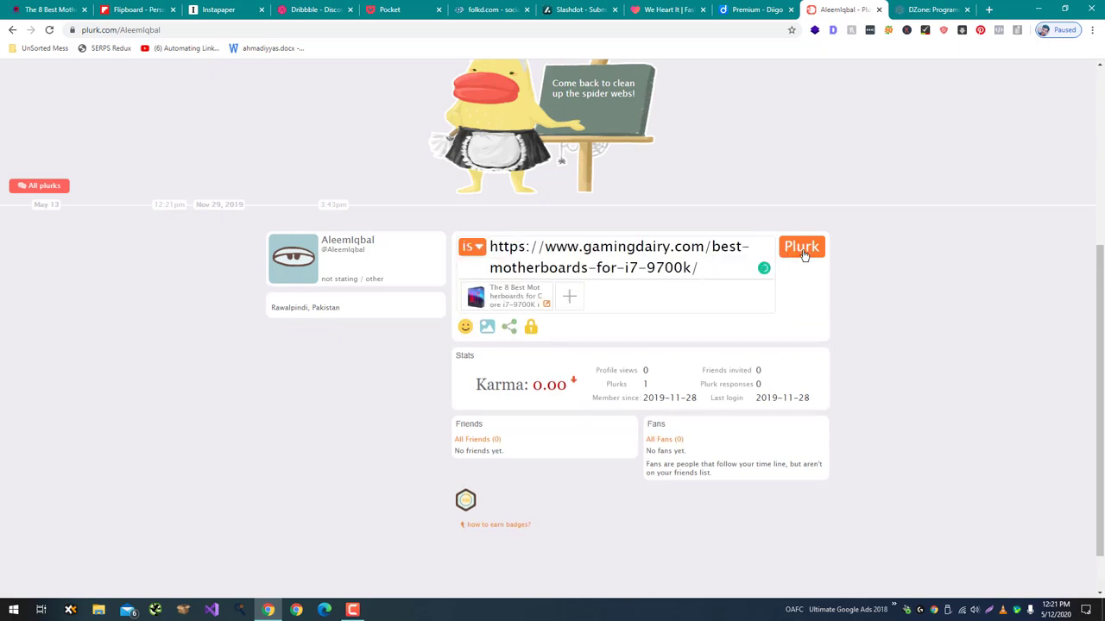
click(801, 249)
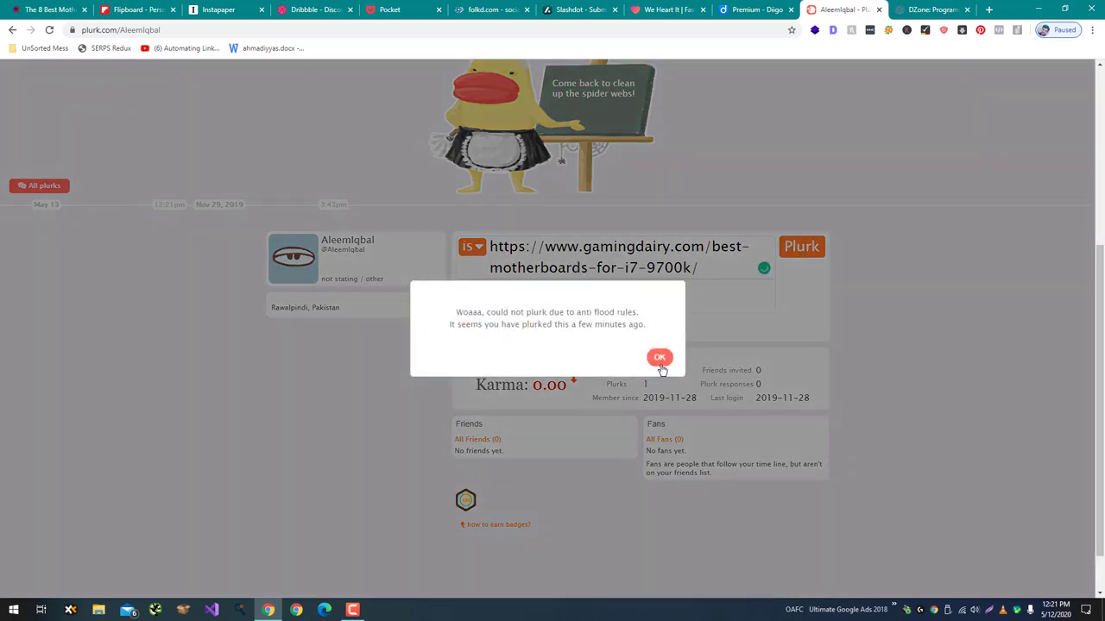
click(660, 359)
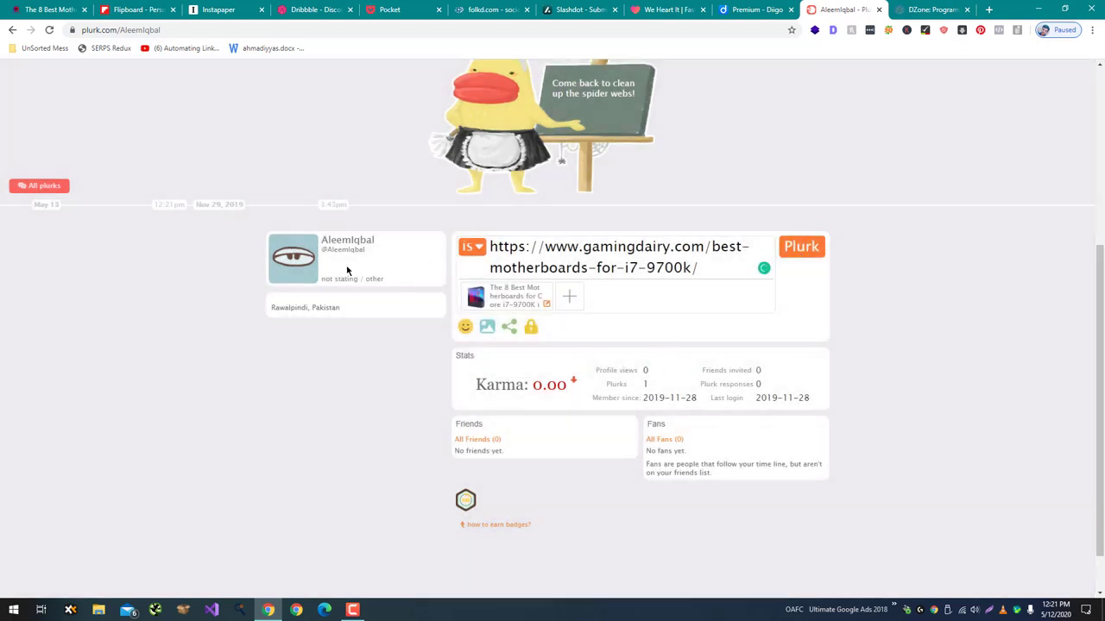
scroll(692, 403, down, 1)
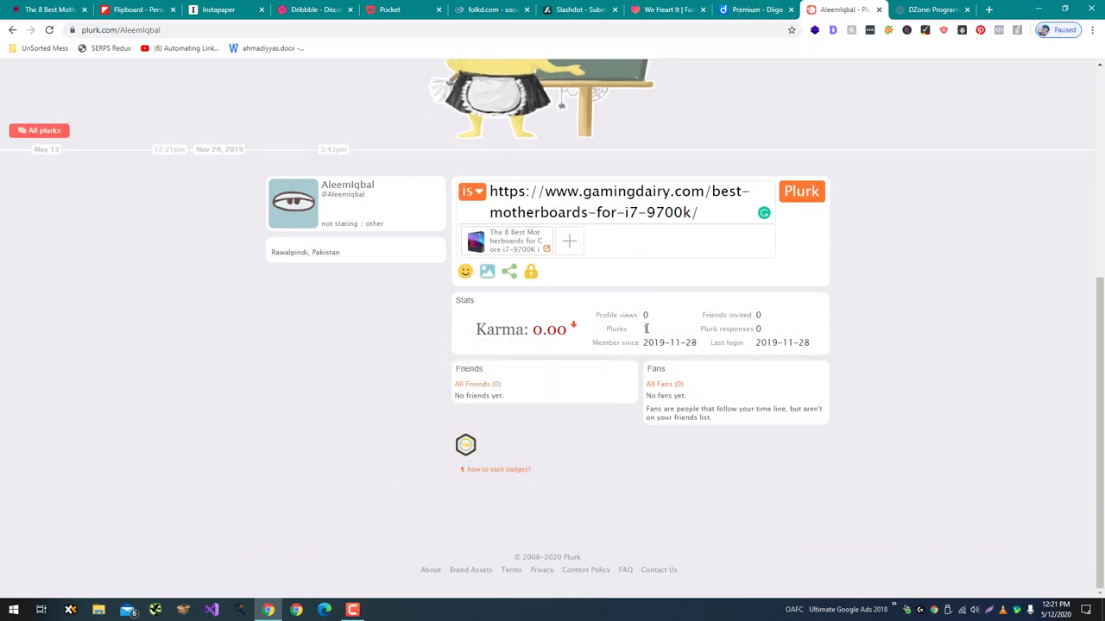
click(769, 14)
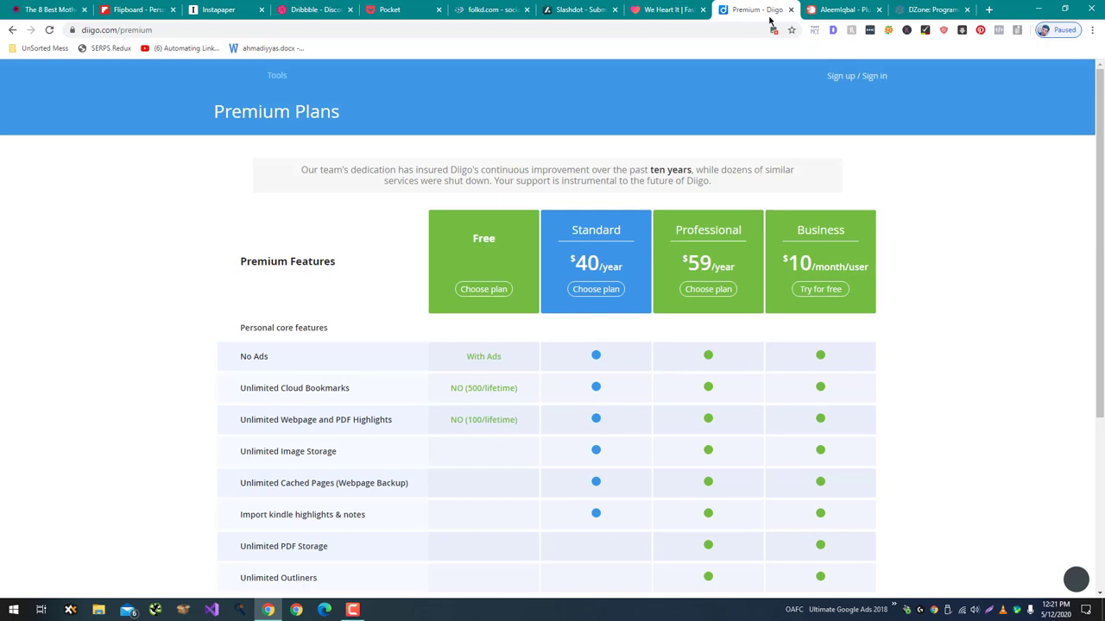
Choose Diigo's Free plan and enter the username and e-mail.
click(483, 289)
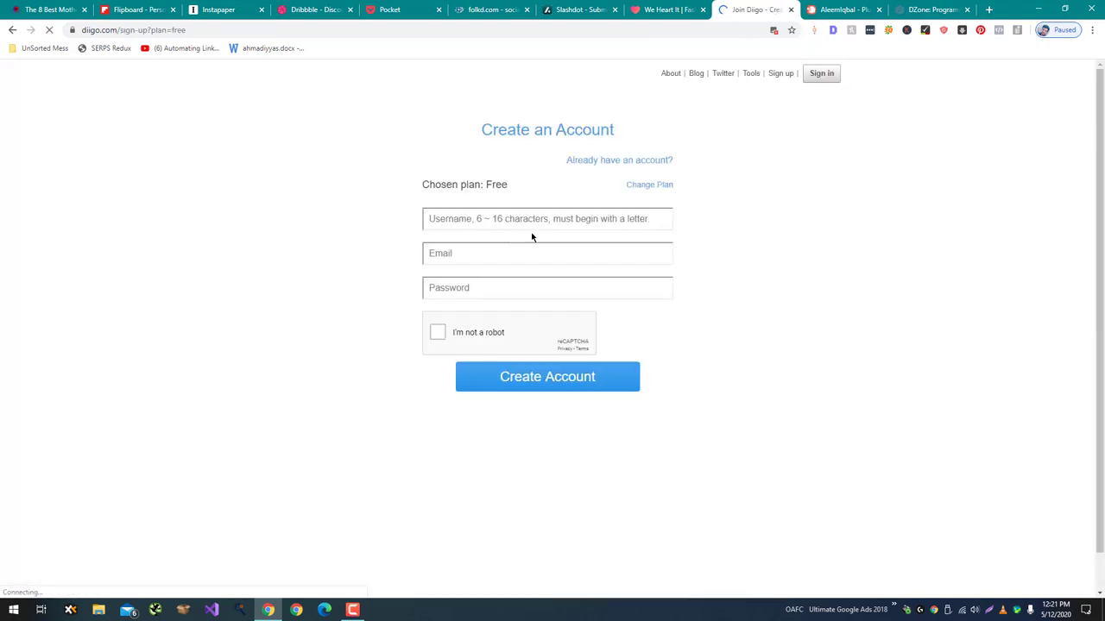
click(547, 221)
text(aleemiqbal)
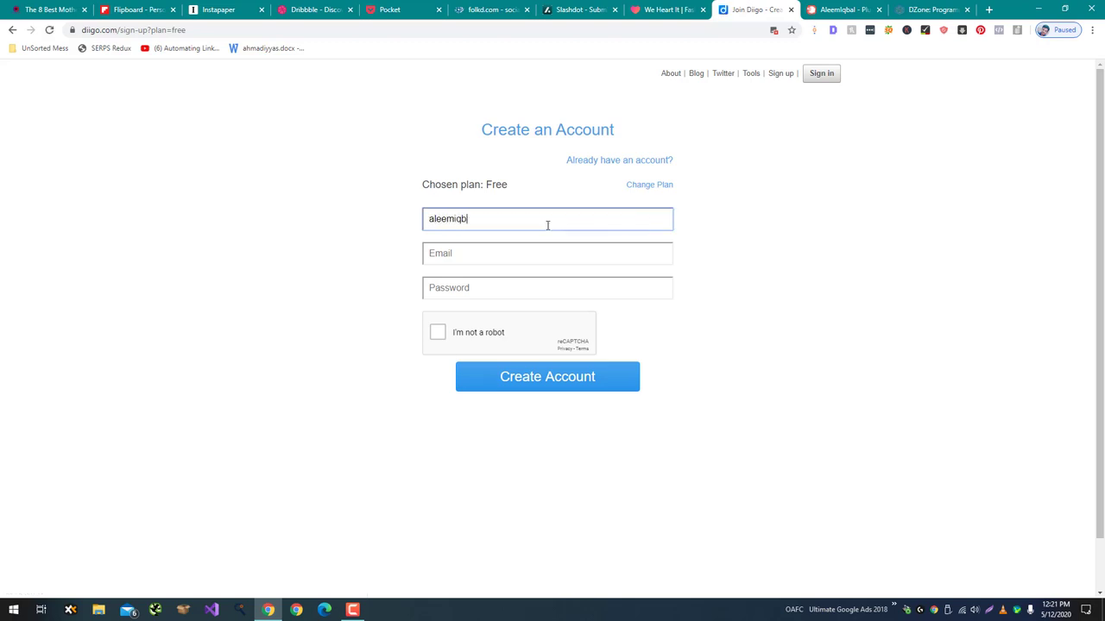
key(Tab)
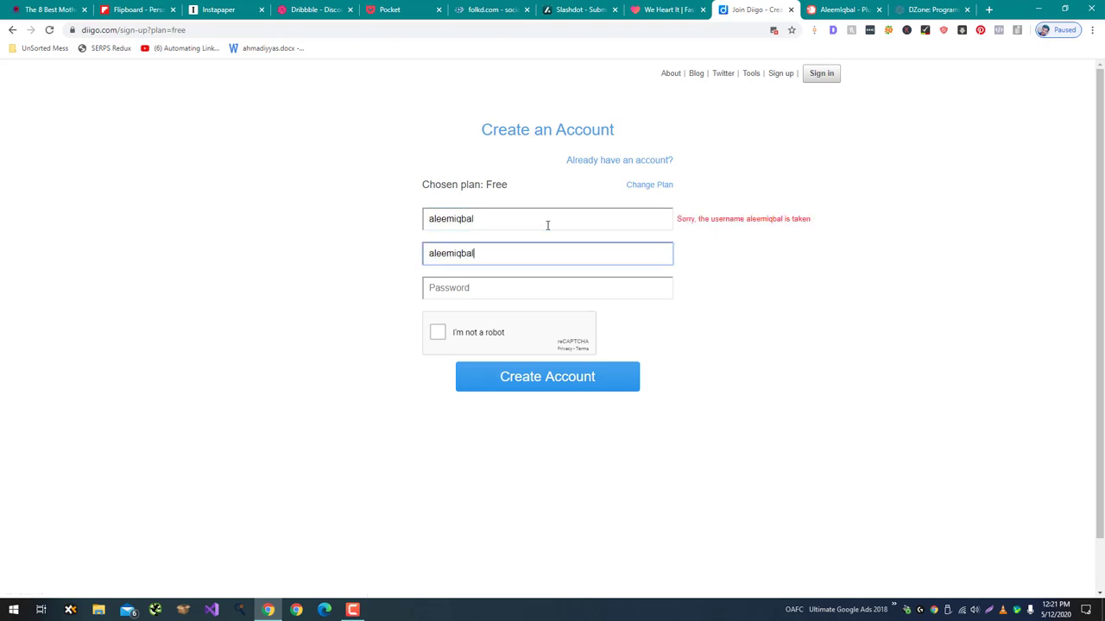
key(Tab)
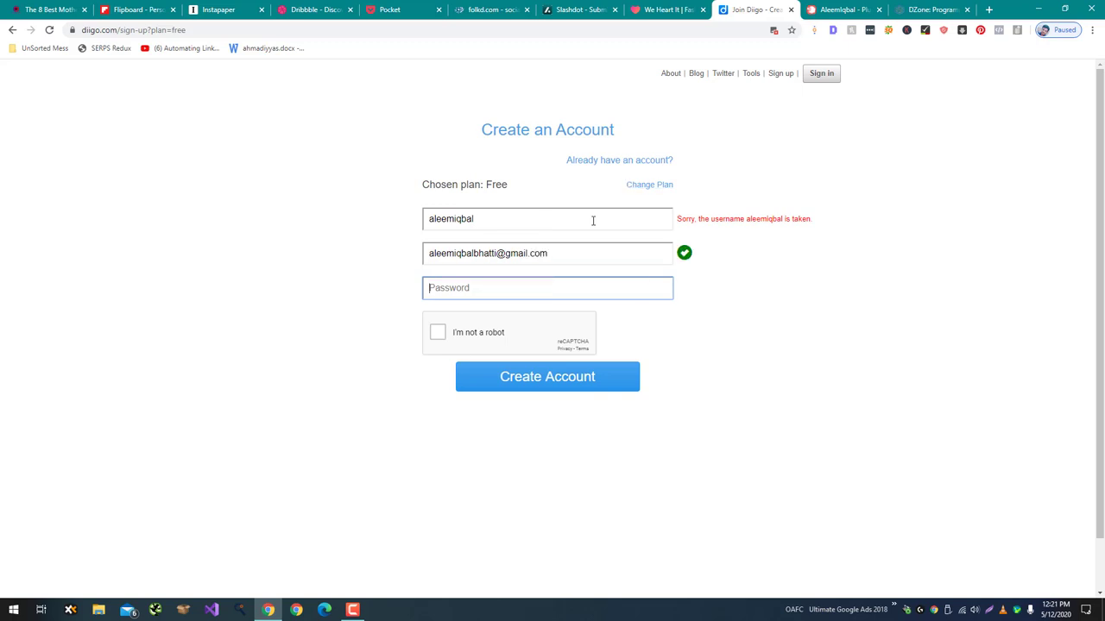
Append 'bhatti' to the taken username, enter the password and start the robot check.
click(592, 220)
text(bhatti)
key(Tab)
key(Tab)
text(*********)
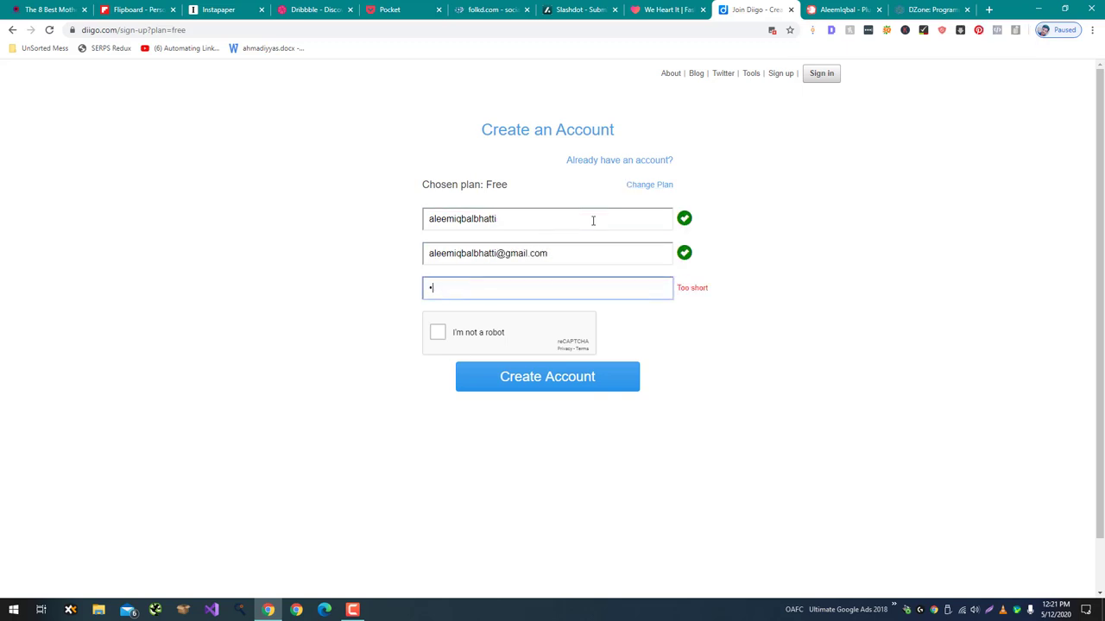
key(Tab)
key(space)
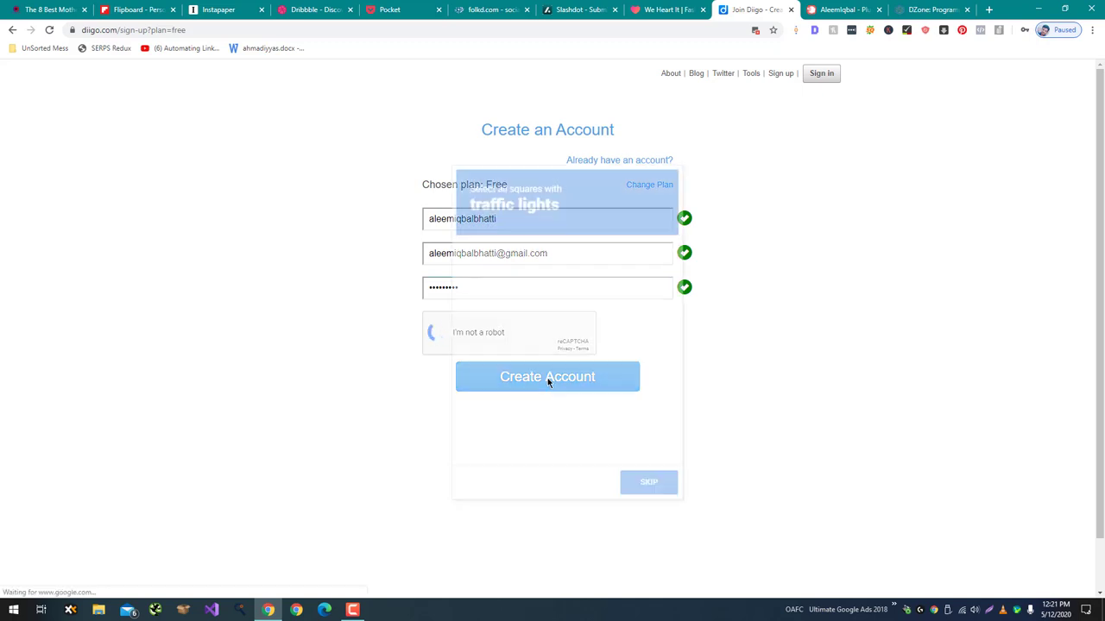
Always allow images from diigo.com in Chrome's blocked-images prompt.
click(752, 32)
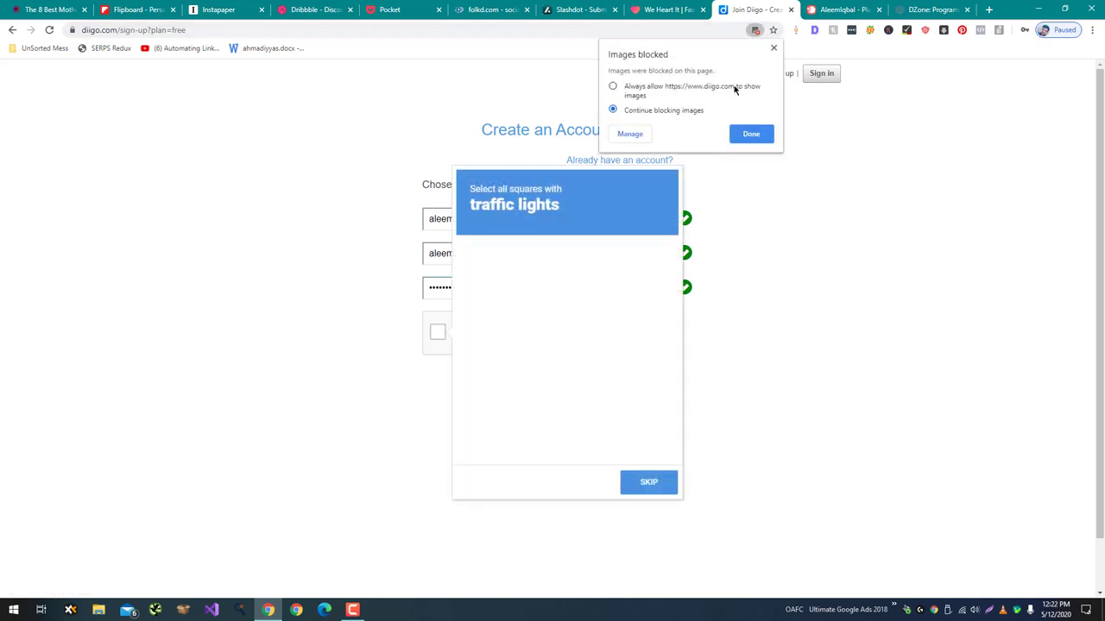
click(736, 90)
click(753, 135)
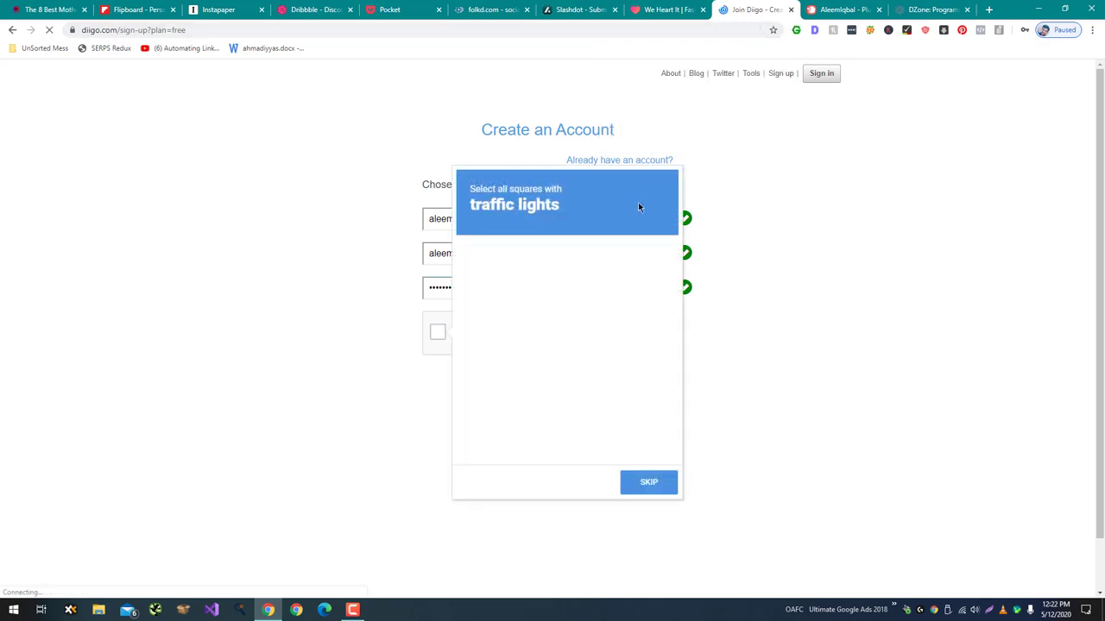
Refill the reloaded Diigo form with username, e-mail and password, and start the robot check.
click(545, 220)
text(aleemiqbal)
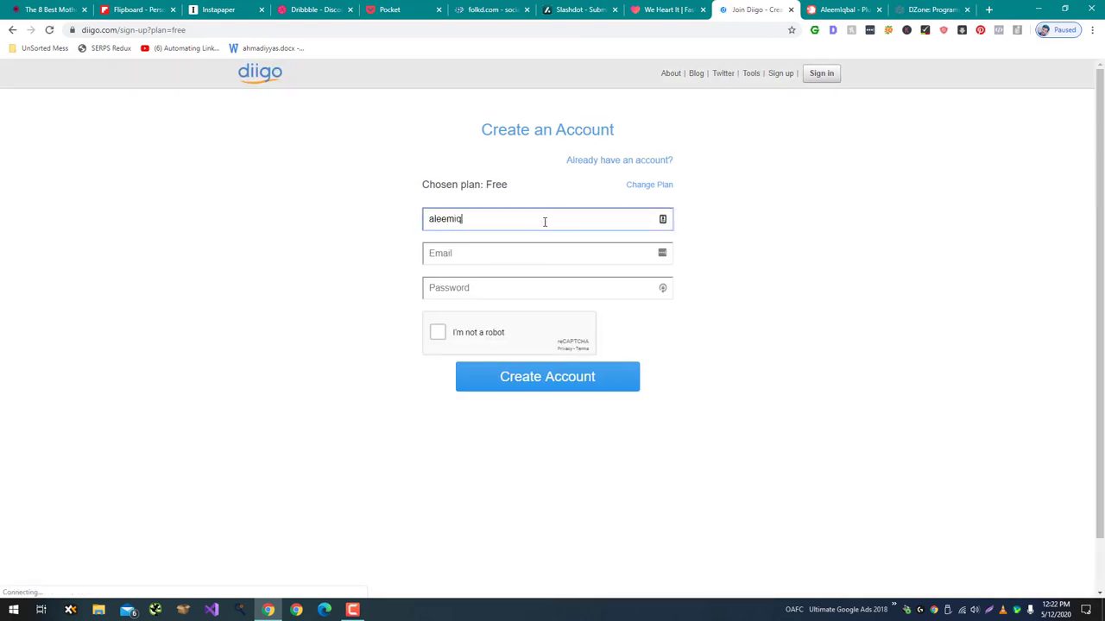
key(Tab)
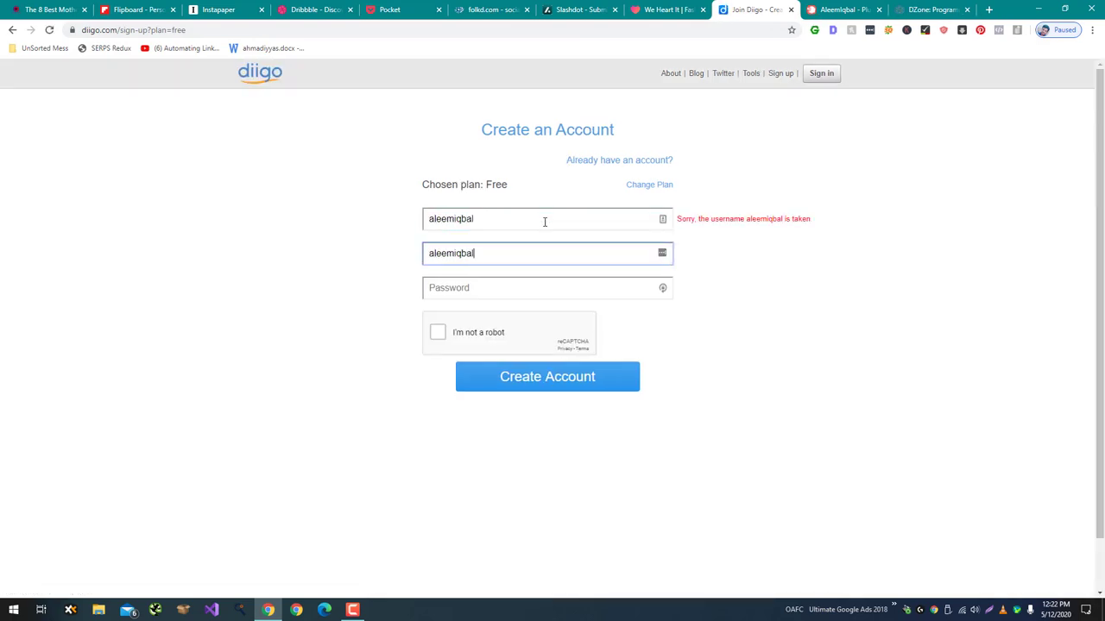
key(Tab)
text(••••••)
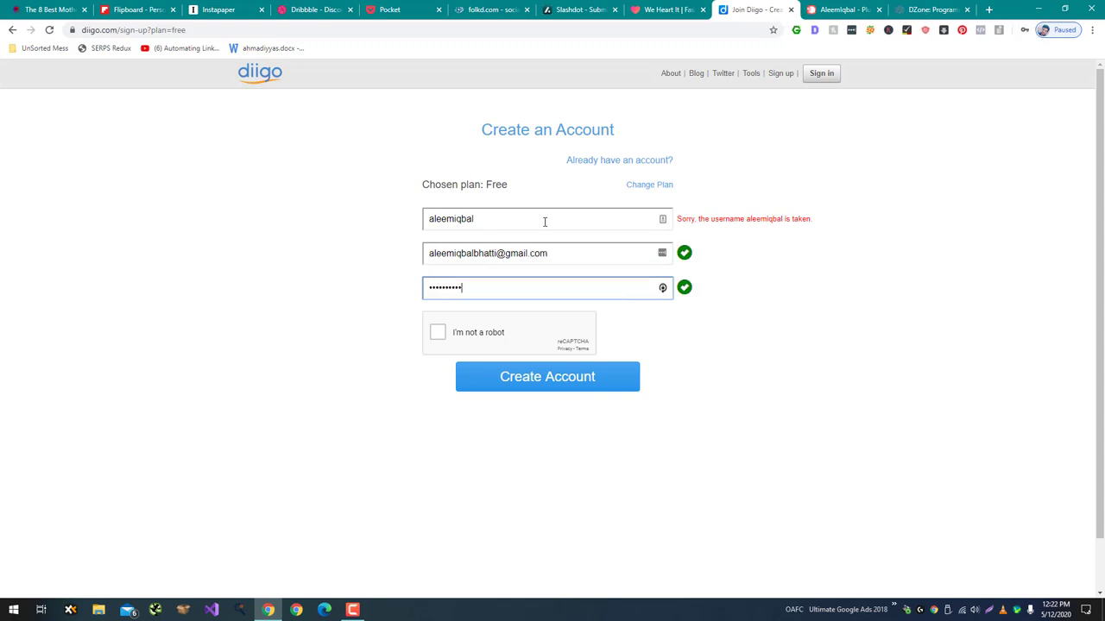
key(ctrl+a)
text(•••••••••)
key(Tab)
key(space)
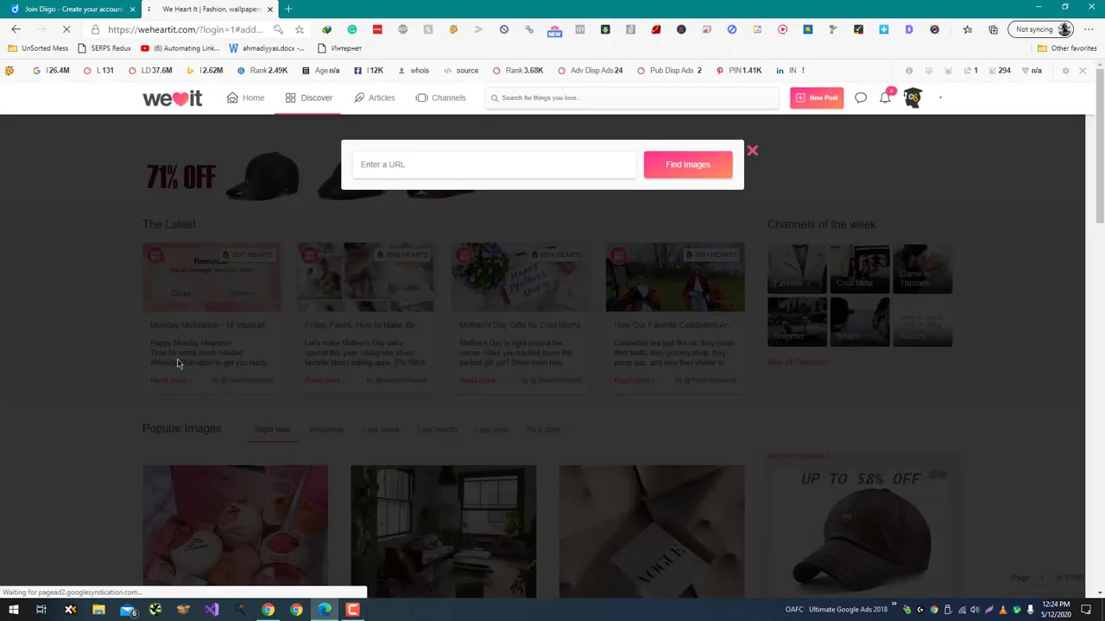
Paste the motherboards article URL into We Heart It and fetch its images.
key(alt+Tab)
key(Tab)
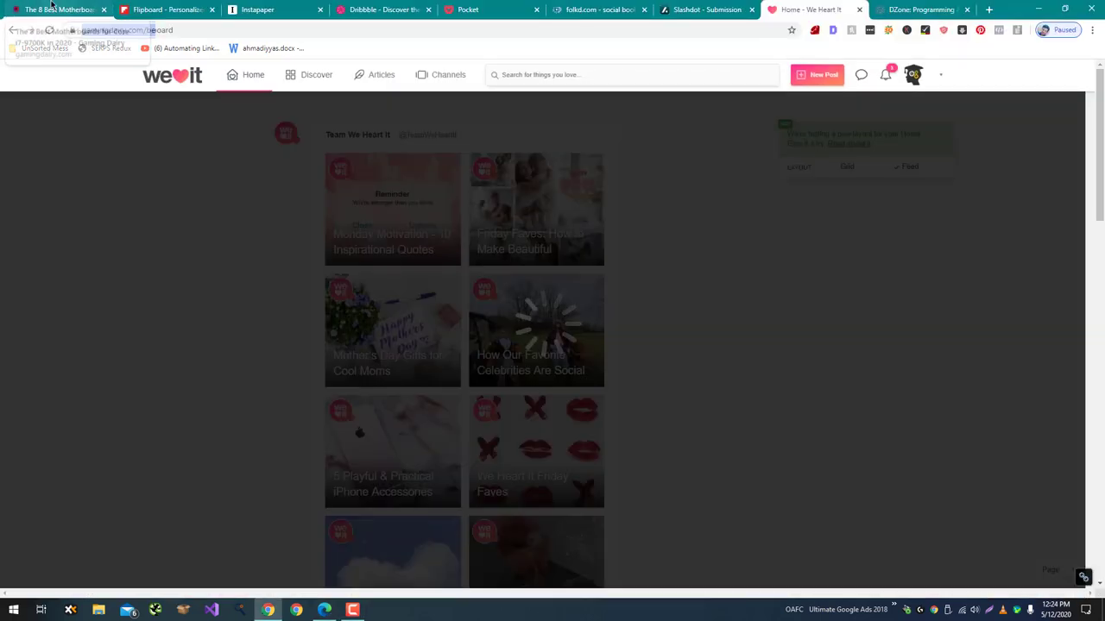
click(61, 9)
key(alt+Tab)
click(459, 167)
text(https://www.gamingdairy.com/best-motherboards-for-i7-9700k/)
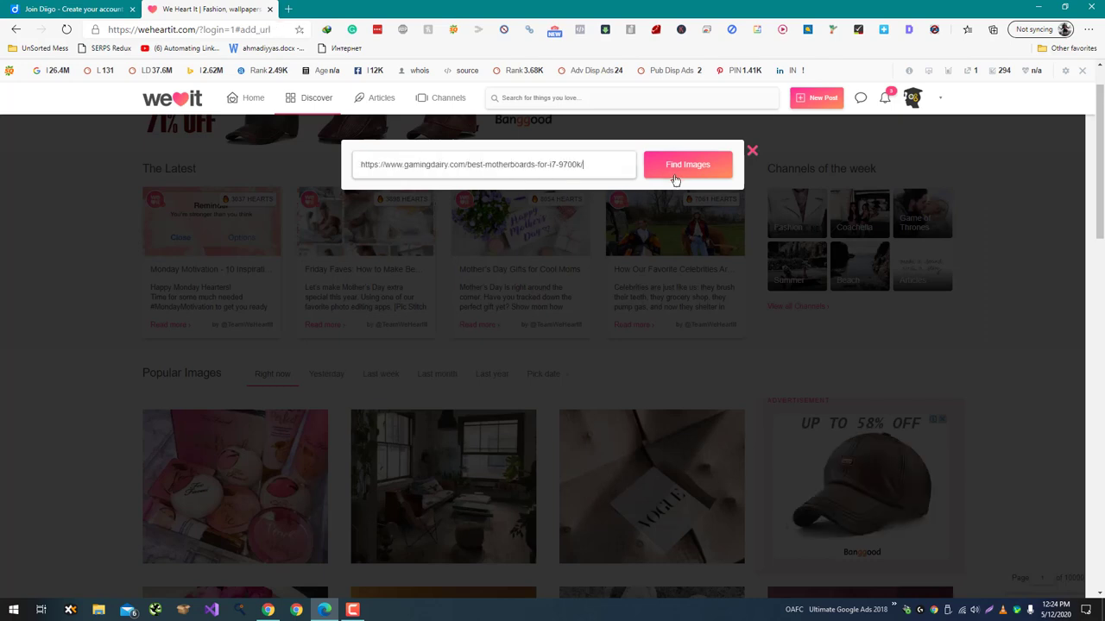
click(675, 173)
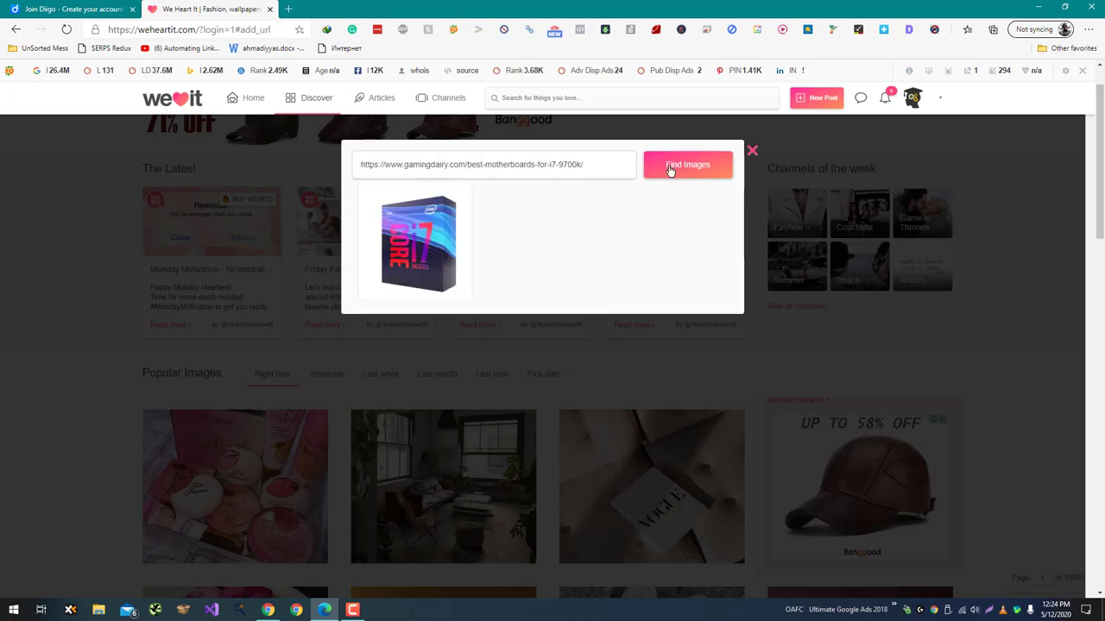
Post the Core i7 box image to the My style collection tagged Tech.
click(413, 242)
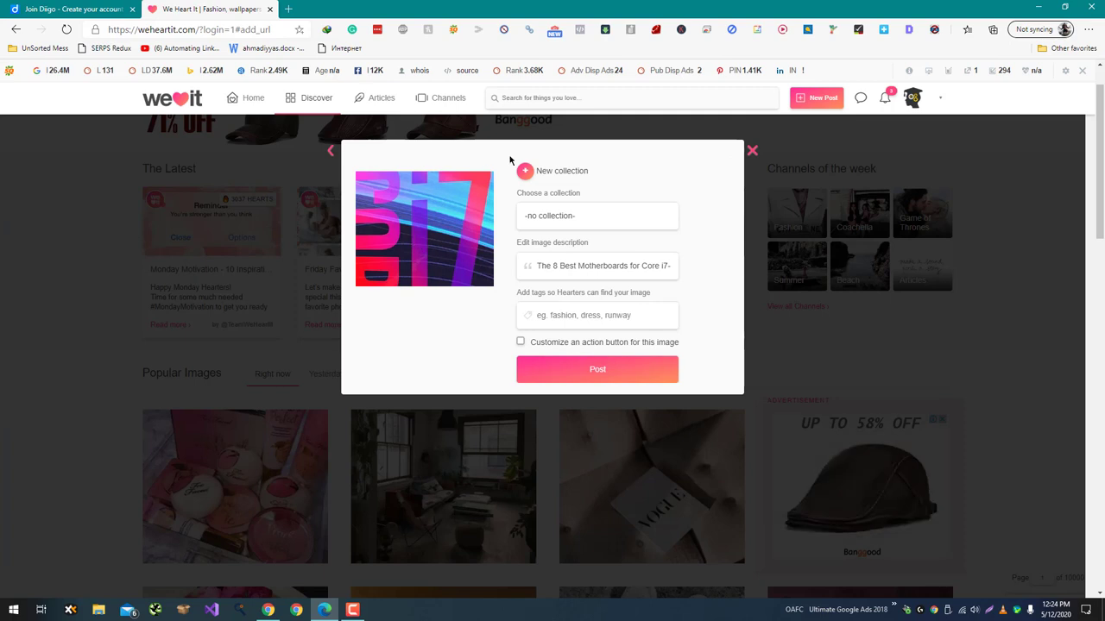
click(552, 216)
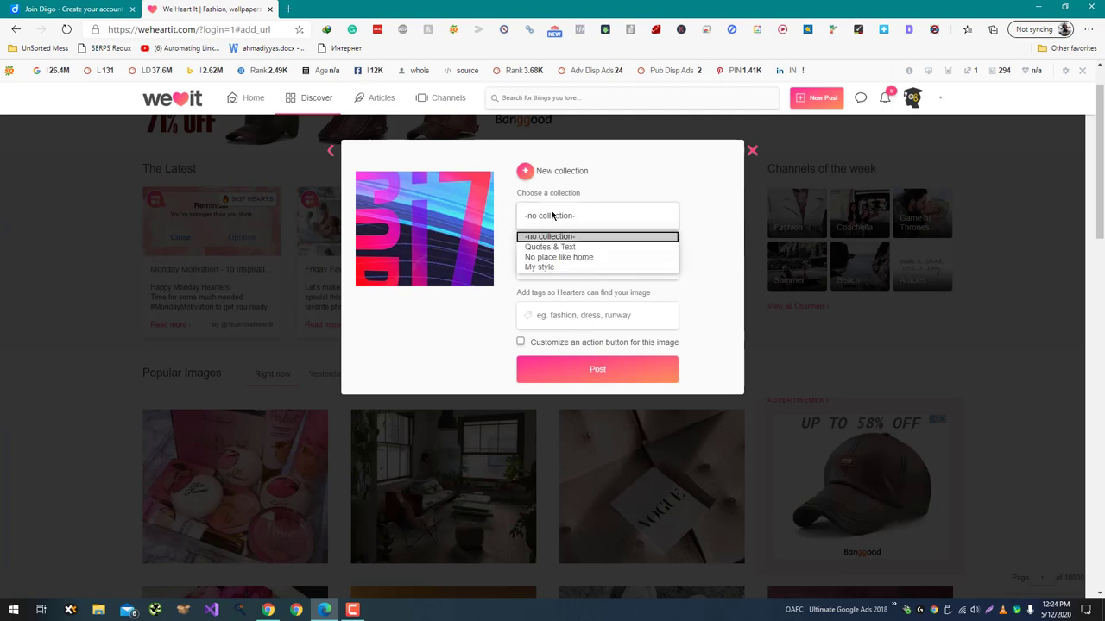
click(548, 267)
click(566, 321)
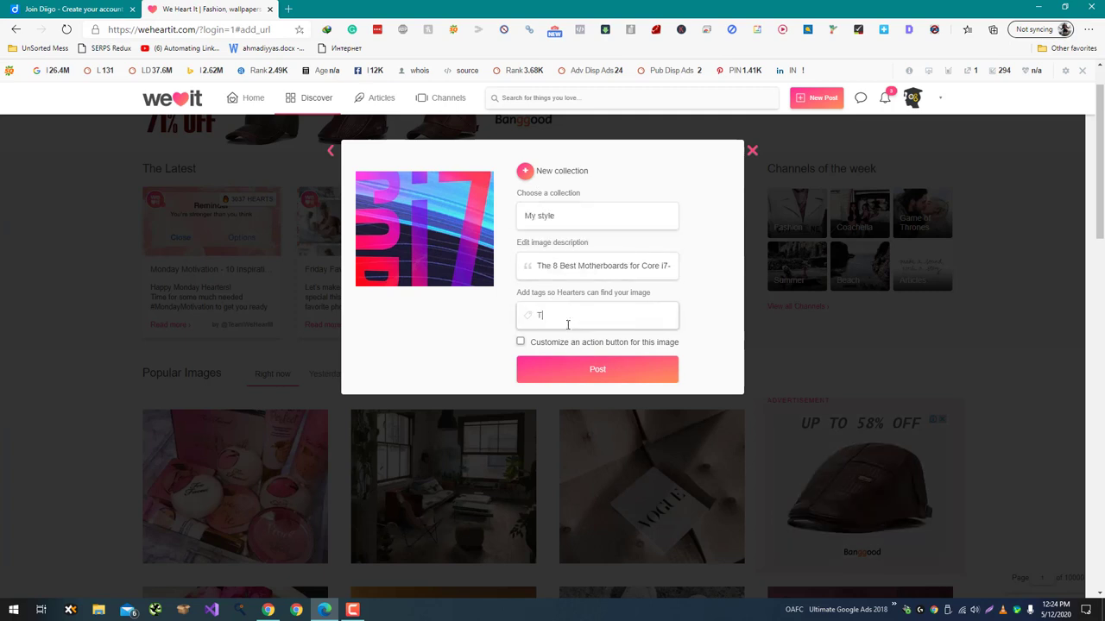
text(Tech)
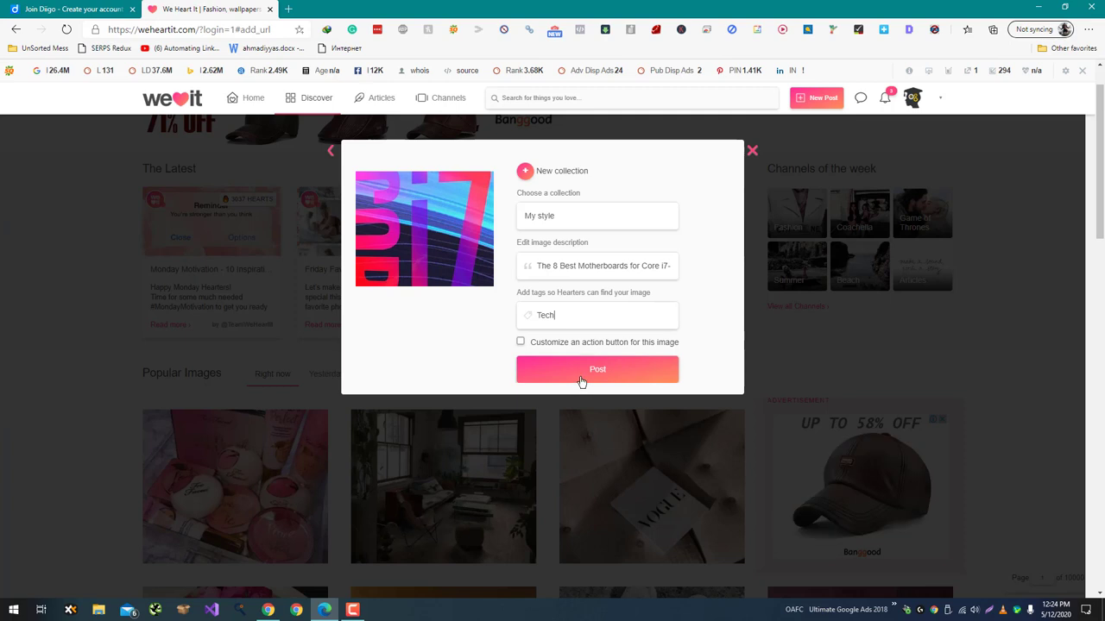
click(580, 371)
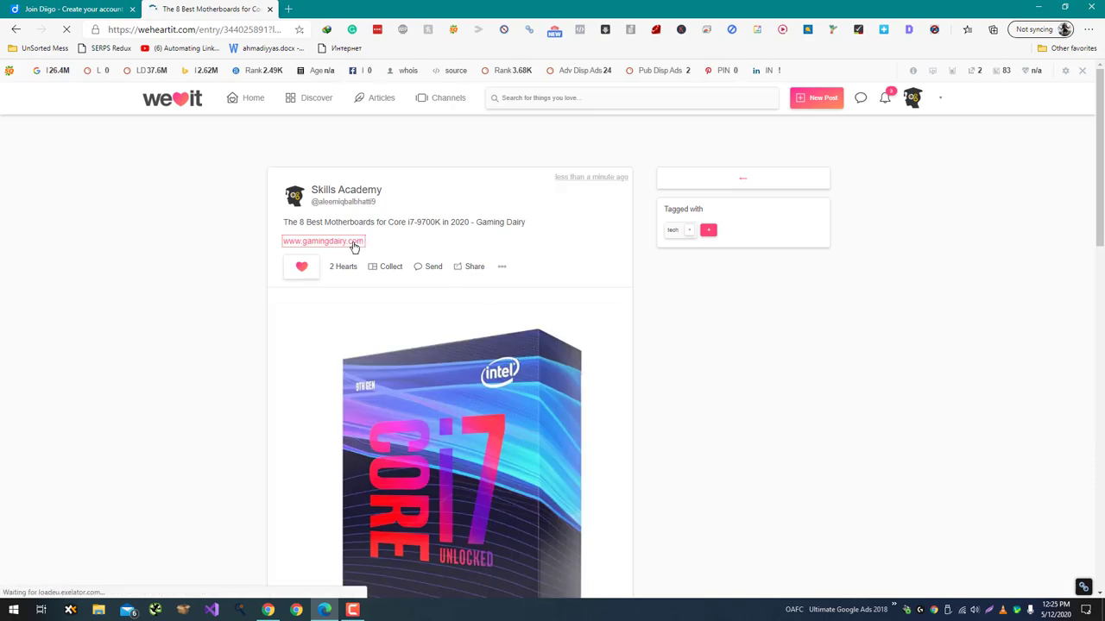
Open the new post's source article on gamingdairy.
scroll(345, 248, down, 5)
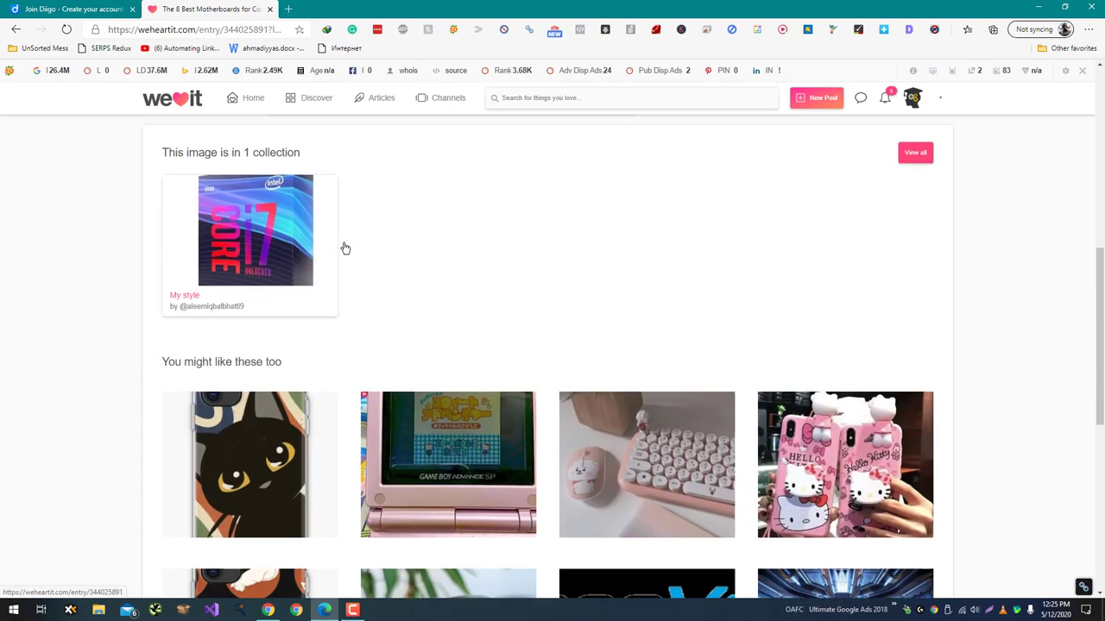
scroll(345, 249, up, 5)
click(343, 242)
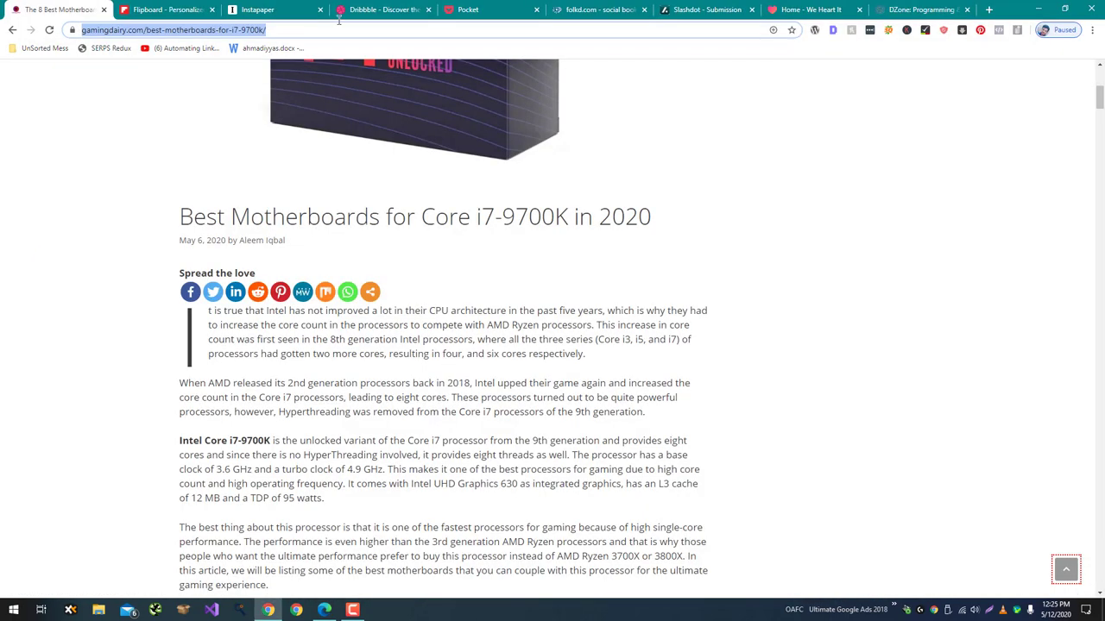
In Flipboard, pick TECHNOLOGY as an interest, finish personalizing, and decline saving the password.
click(168, 10)
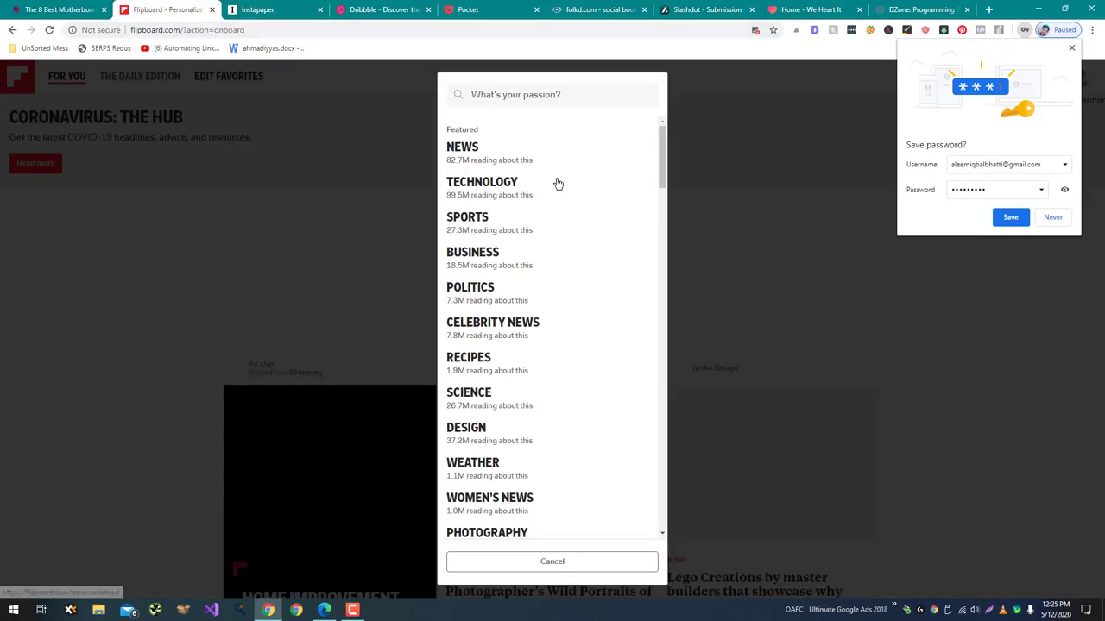
click(527, 182)
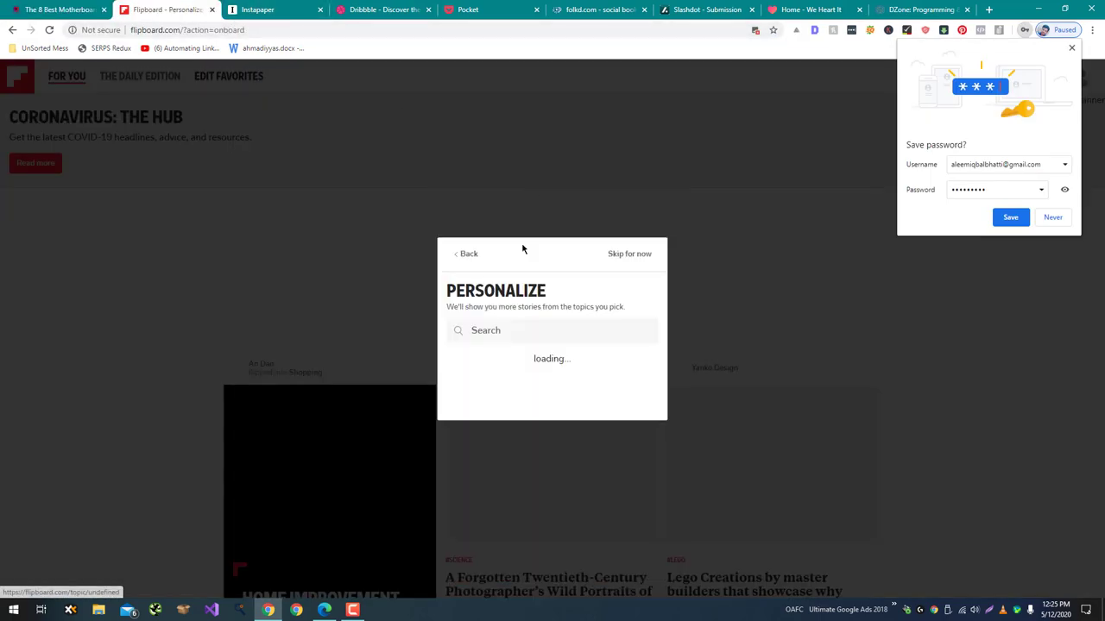
click(641, 562)
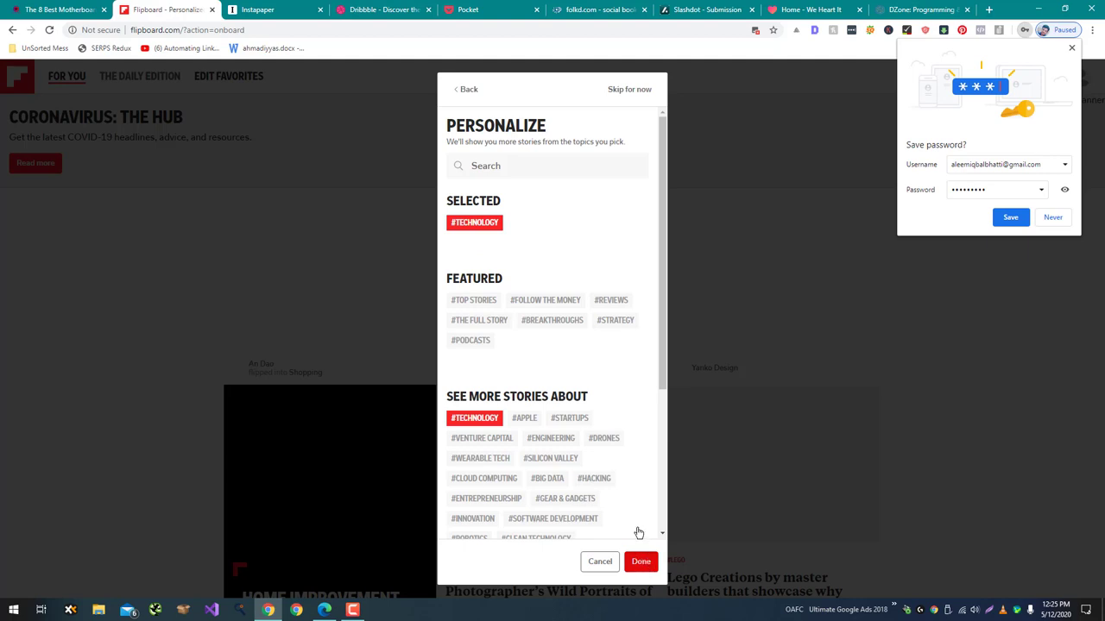
click(1050, 218)
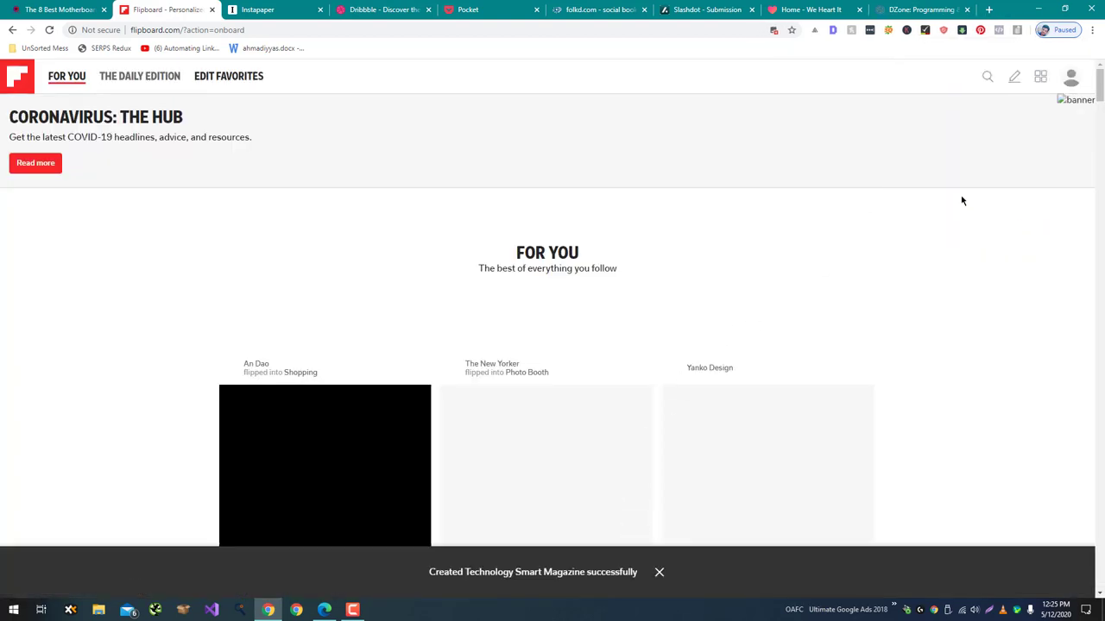
Start flipping the pasted motherboards article link into a magazine.
click(1019, 81)
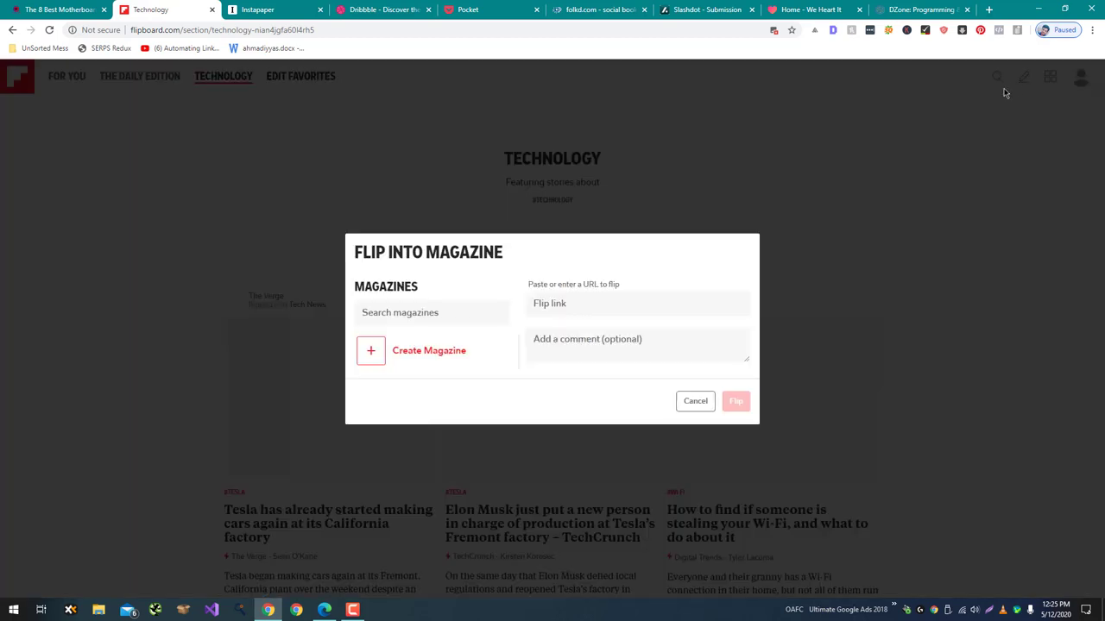
click(667, 303)
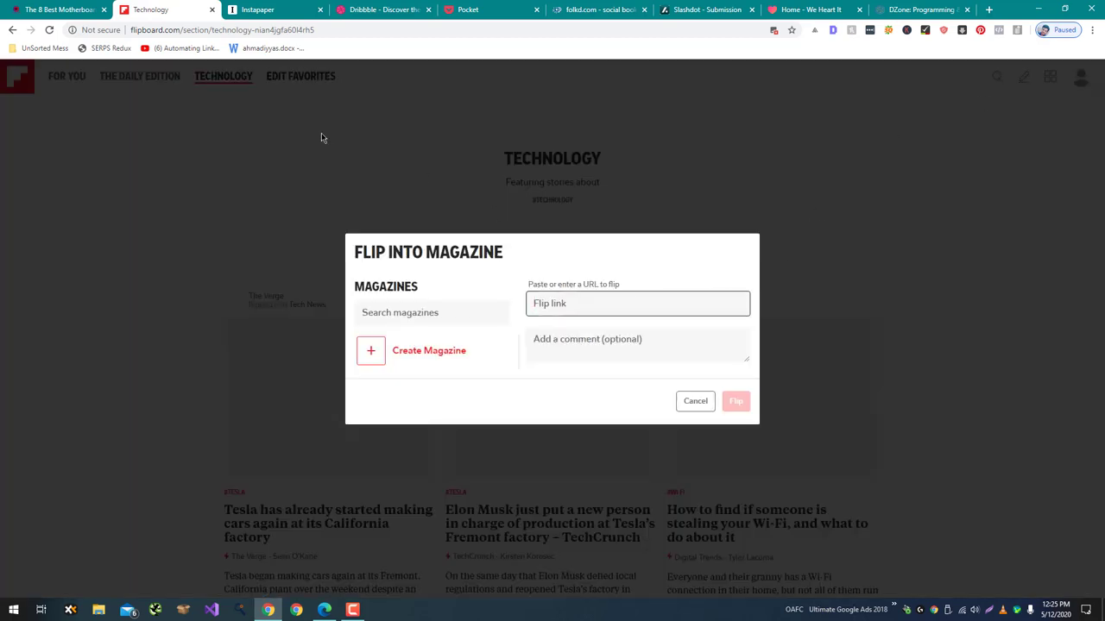
key(ctrl+v)
click(609, 342)
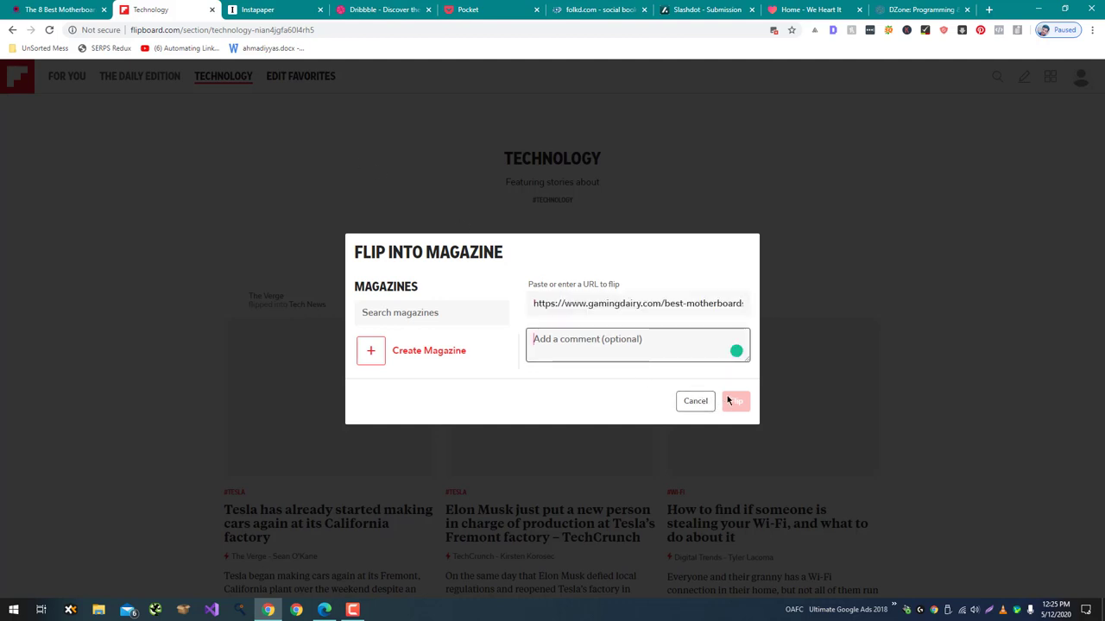
Create and save a new magazine titled Tech for the flip.
click(406, 311)
click(402, 345)
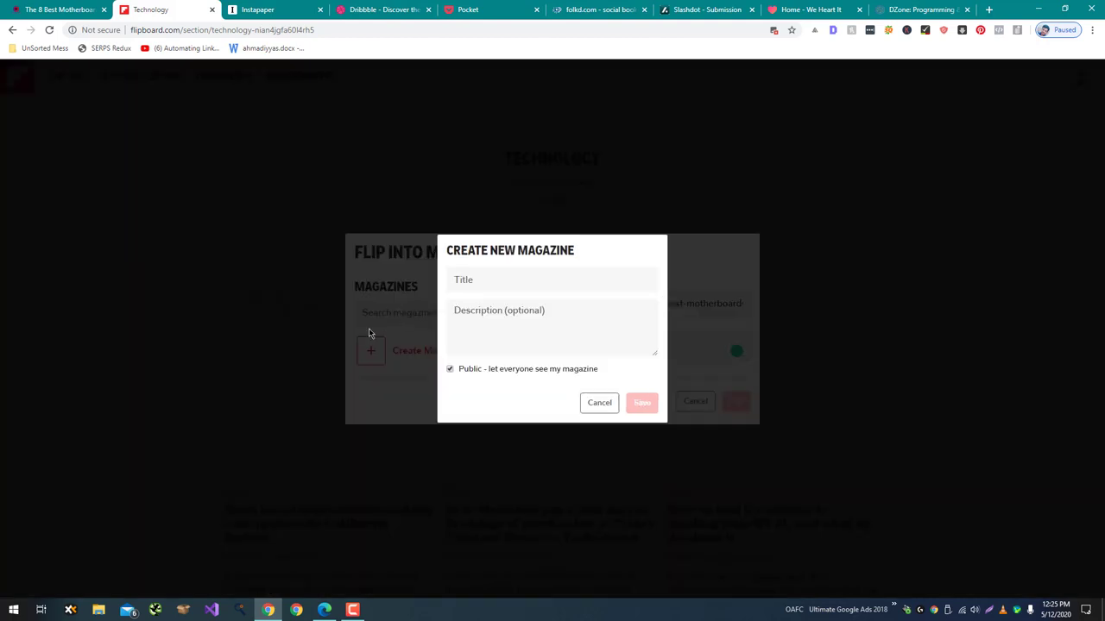
click(486, 284)
text(Tech)
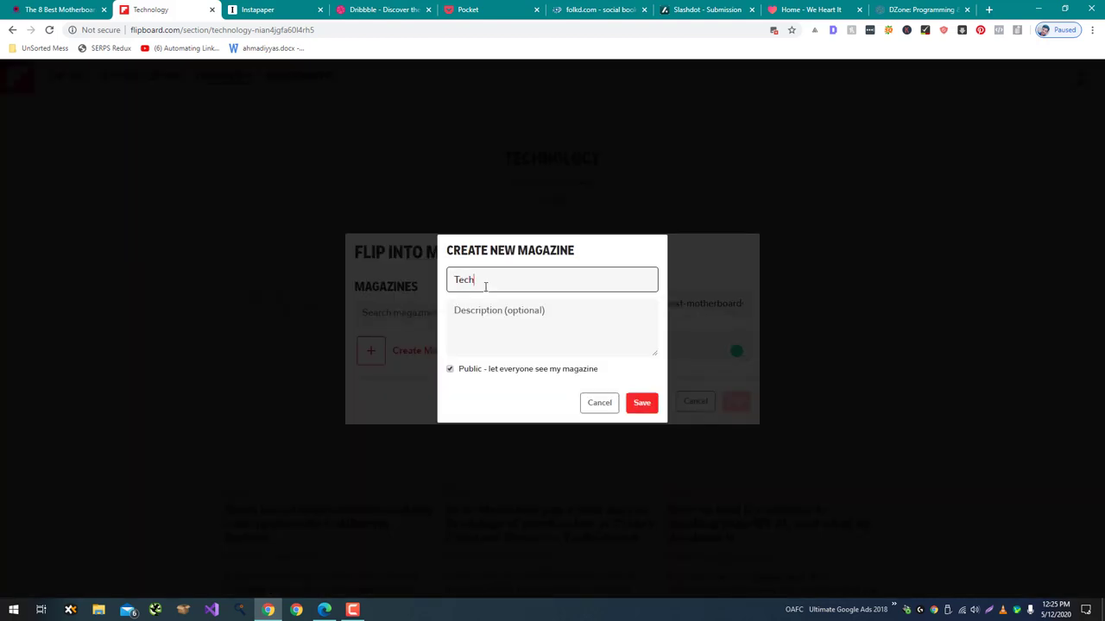
click(641, 402)
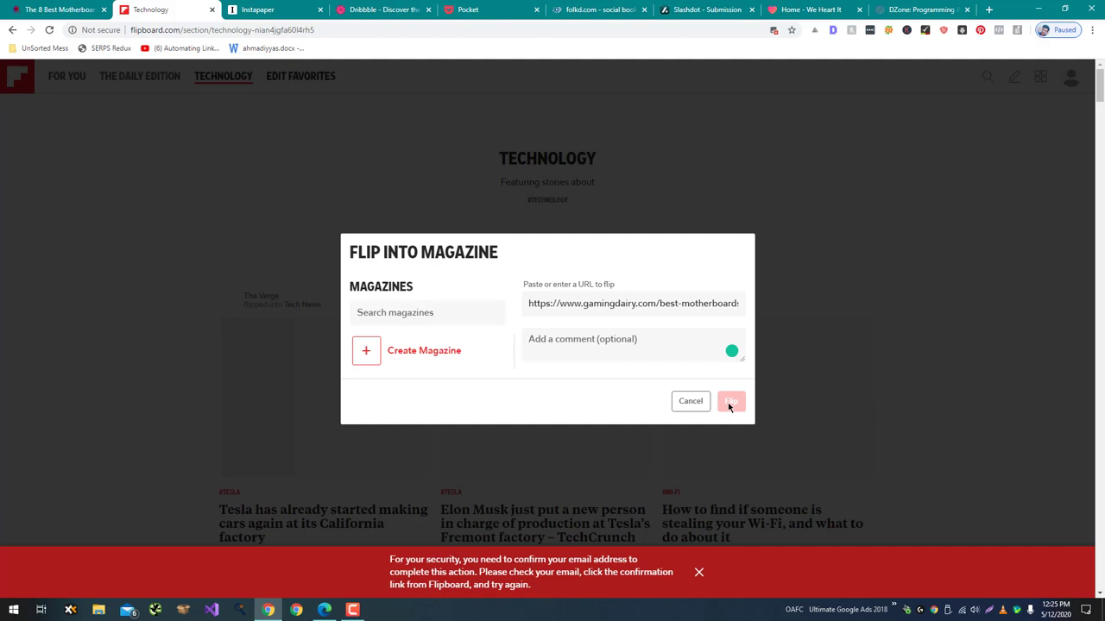
click(268, 10)
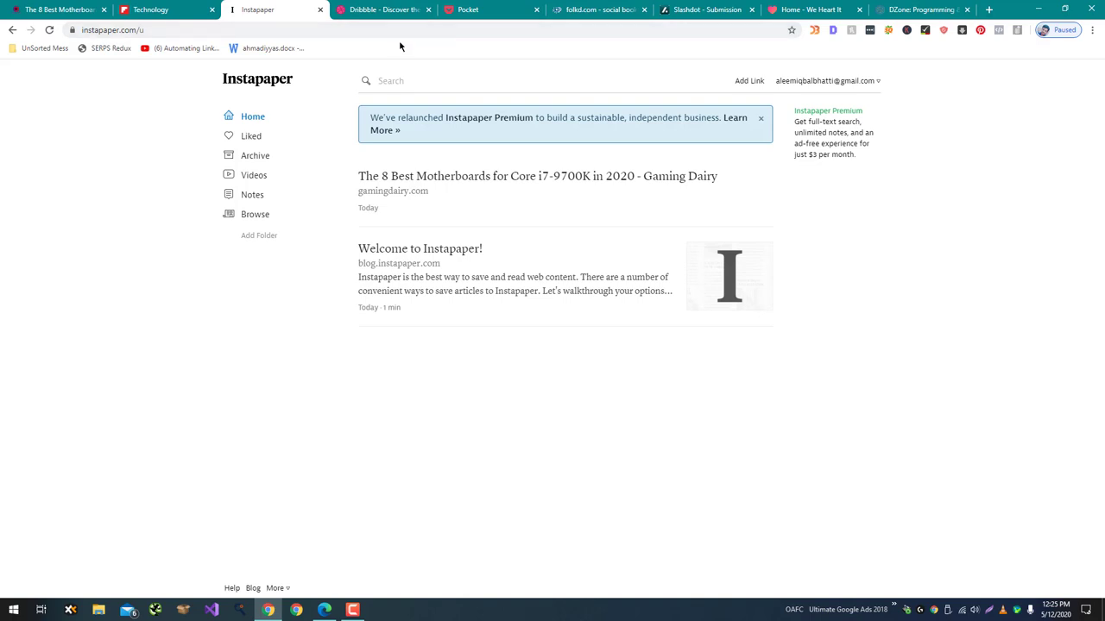
Close the Instapaper, Pocket and folkd tabs to bring up Slashdot's story form.
key(ctrl+w)
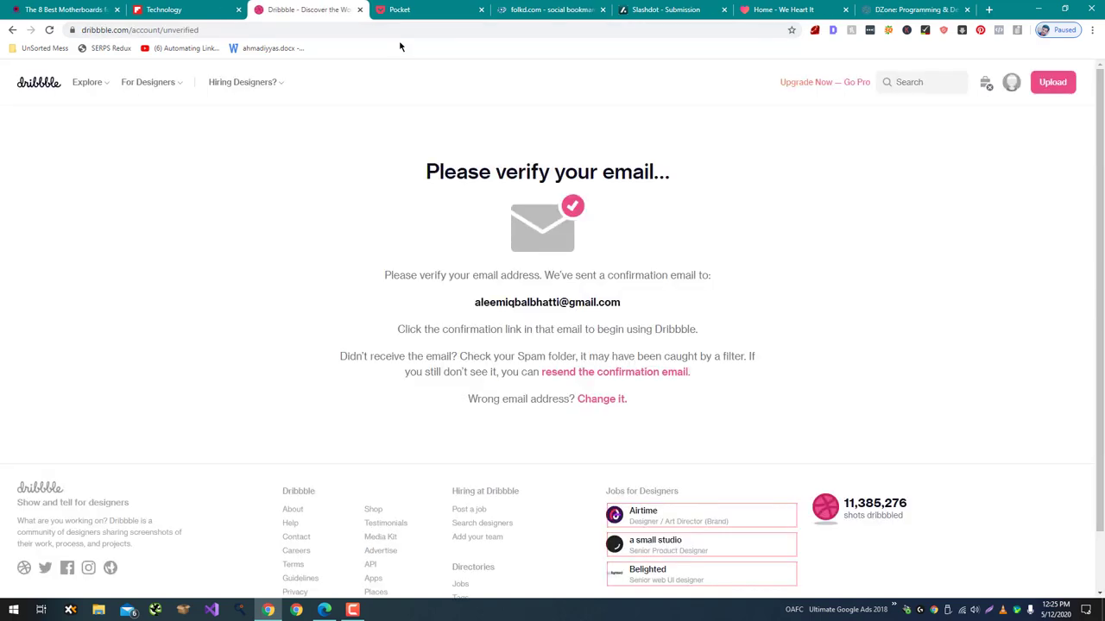
click(405, 10)
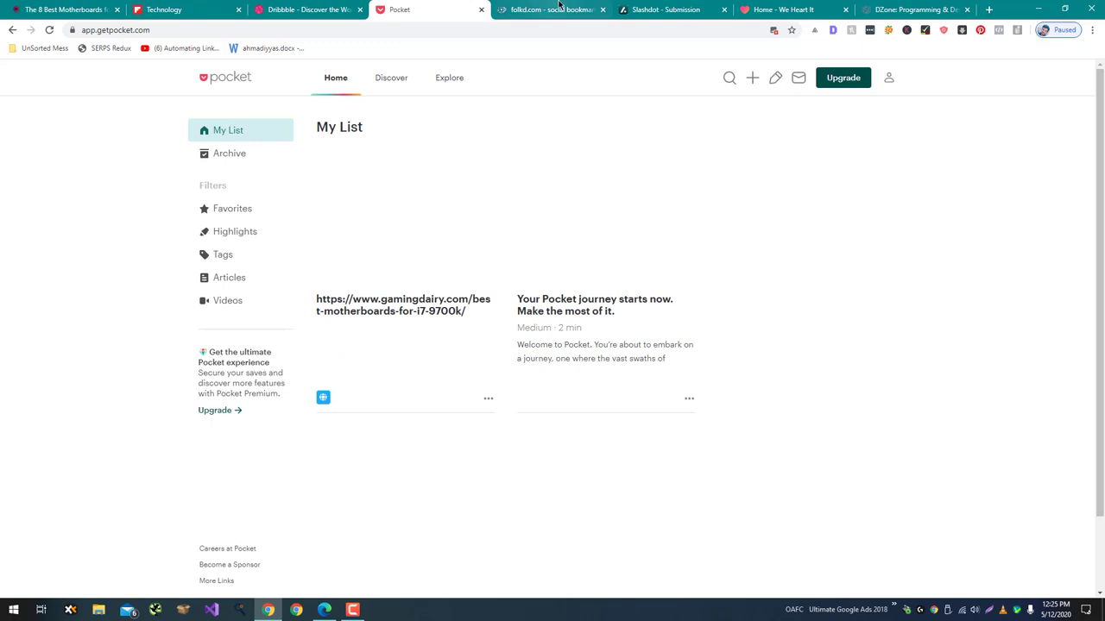
key(ctrl+w)
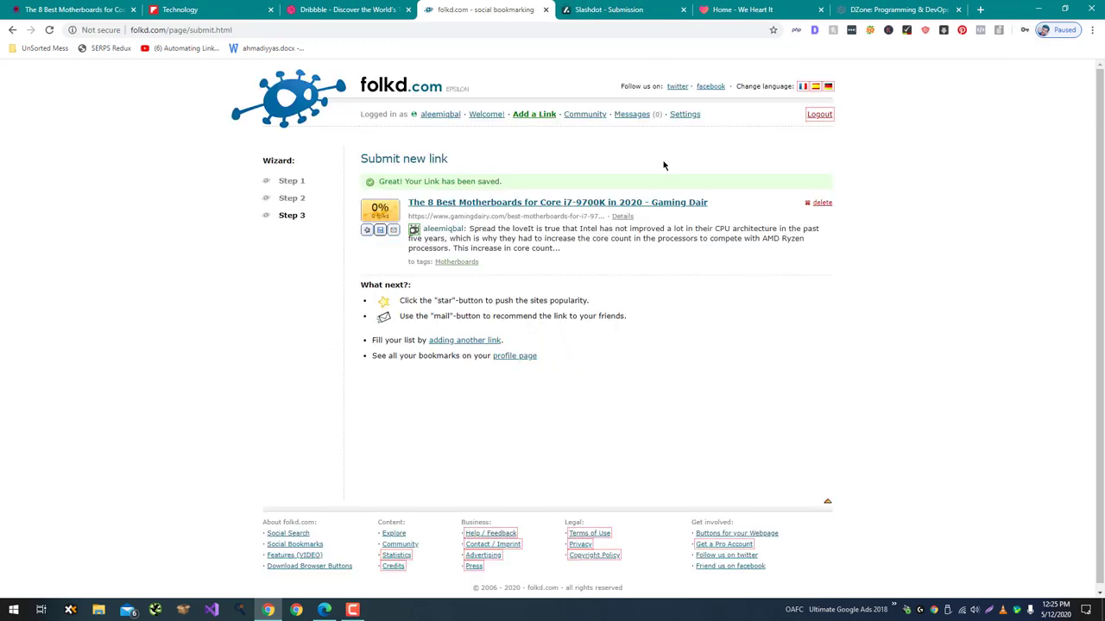
key(ctrl+w)
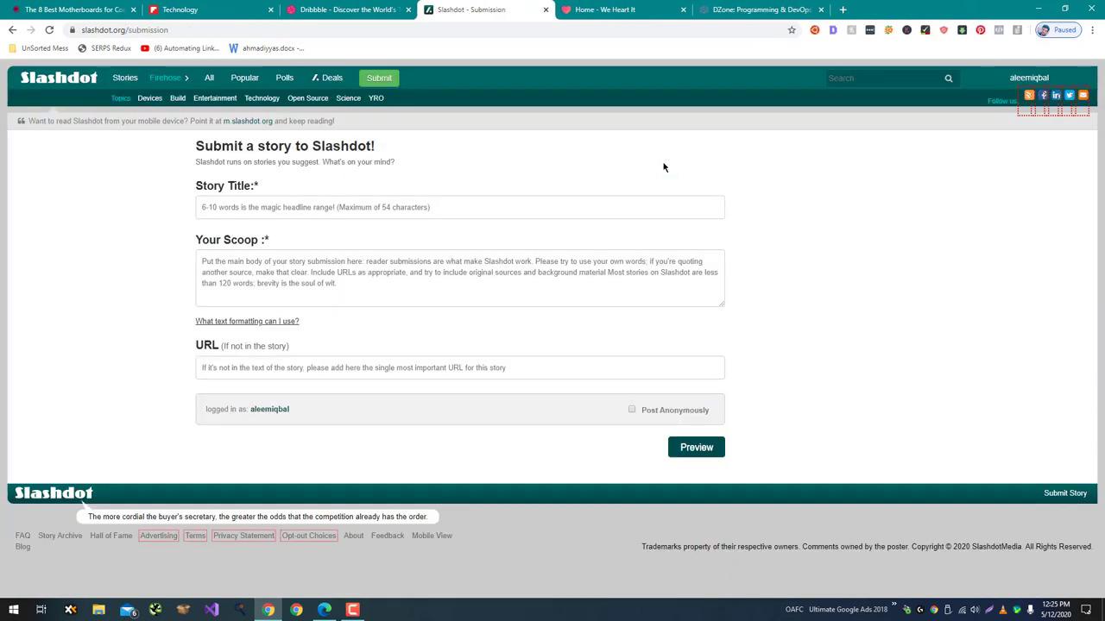
Paste the motherboard article's link into the Slashdot story URL field.
click(540, 370)
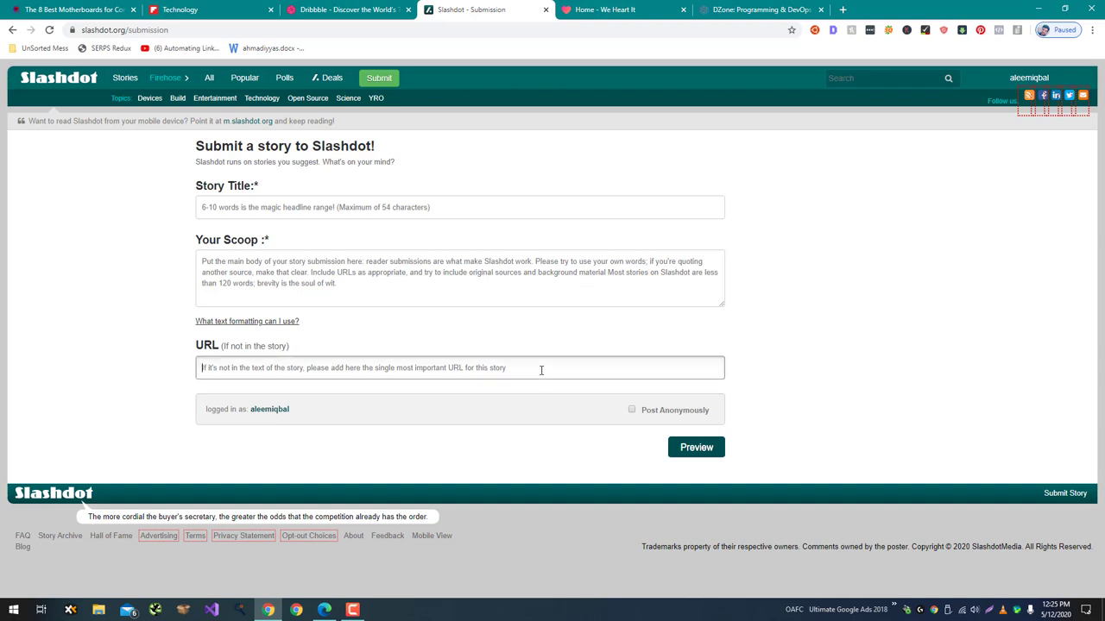
text(https://www.gamingdairy.com/best-motherboards-for-i7-9700k/)
click(787, 360)
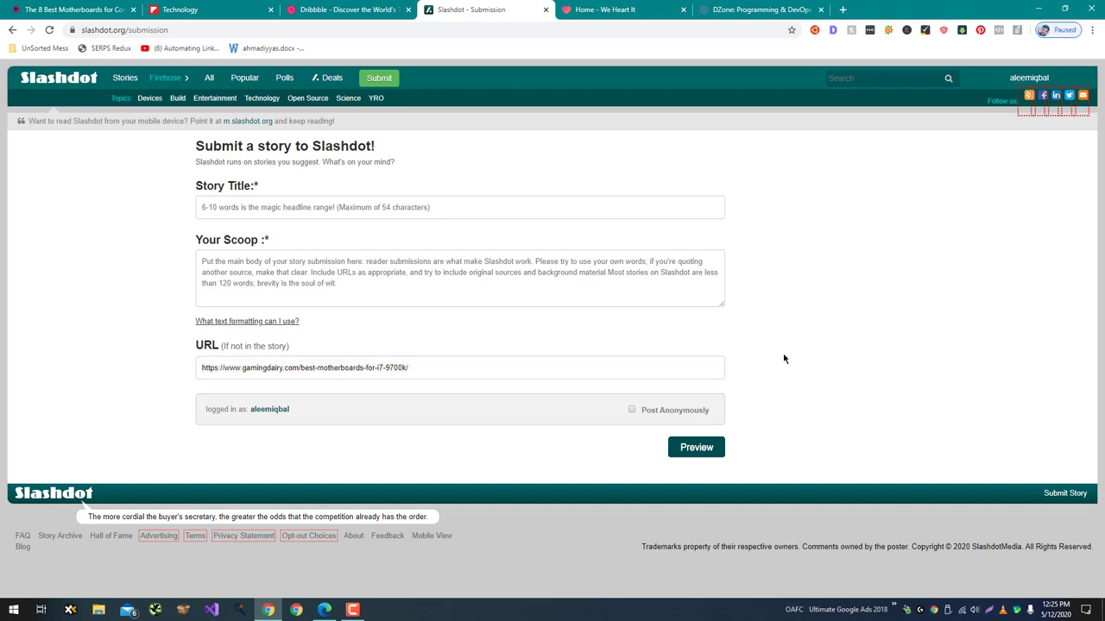
click(655, 276)
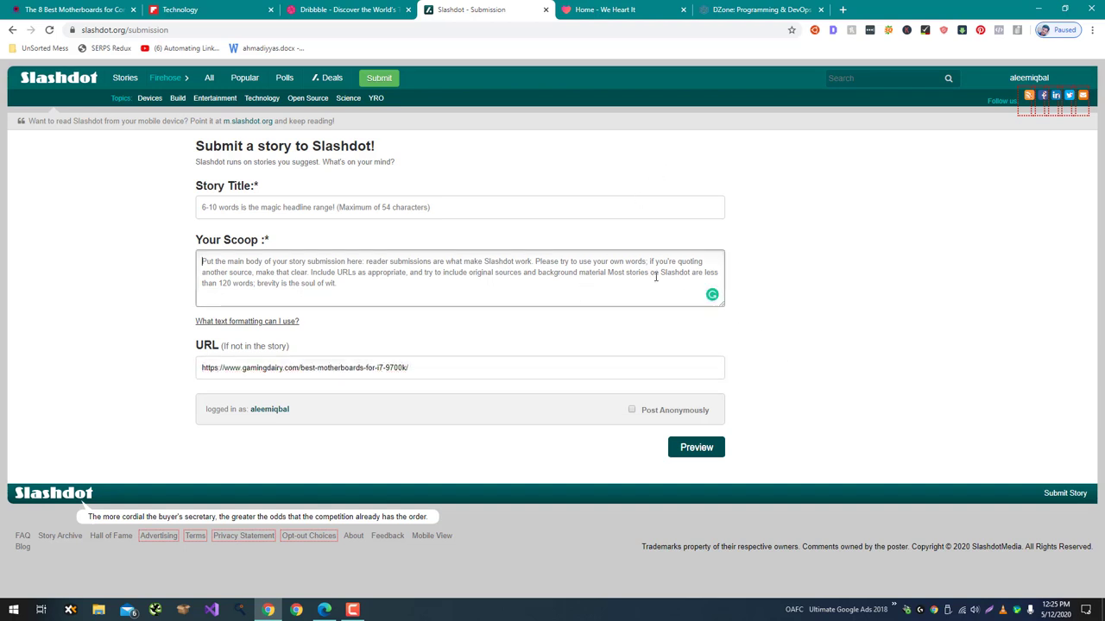
click(621, 216)
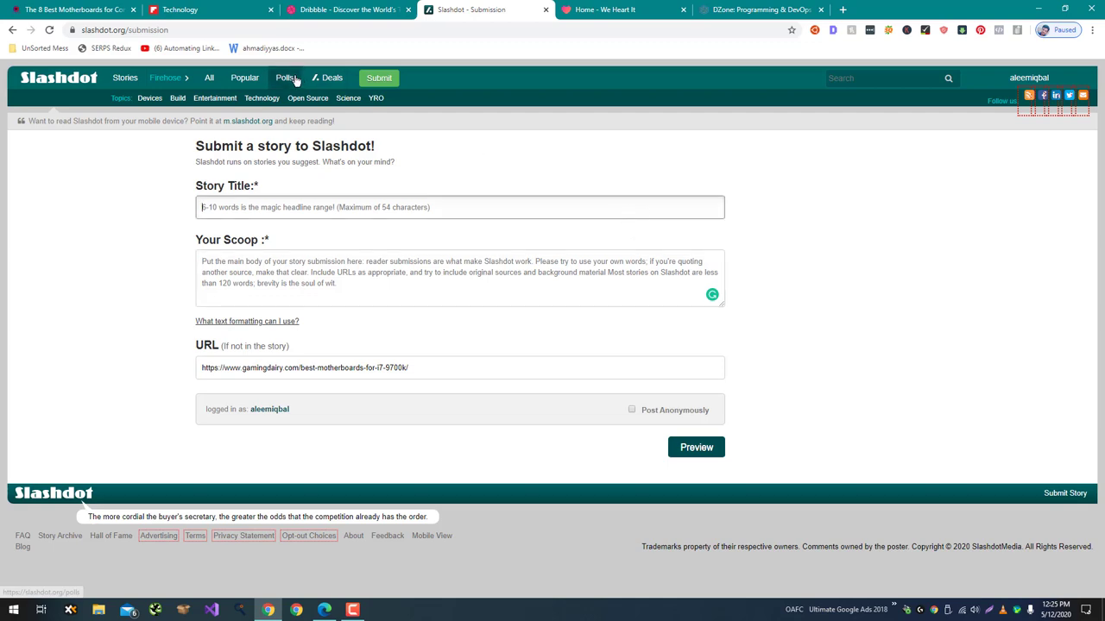
Copy the headline 'Best Motherboards for Core i7-9700K in 2020' into Story Title.
drag(82, 9, 346, 9)
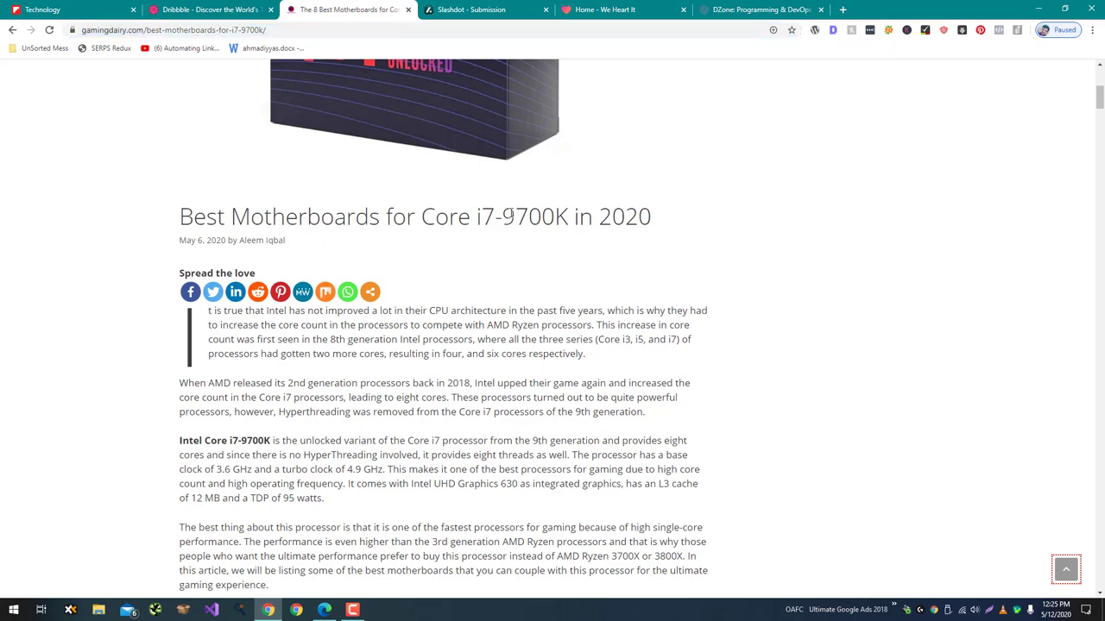
drag(660, 215, 179, 216)
key(ctrl+c)
click(496, 12)
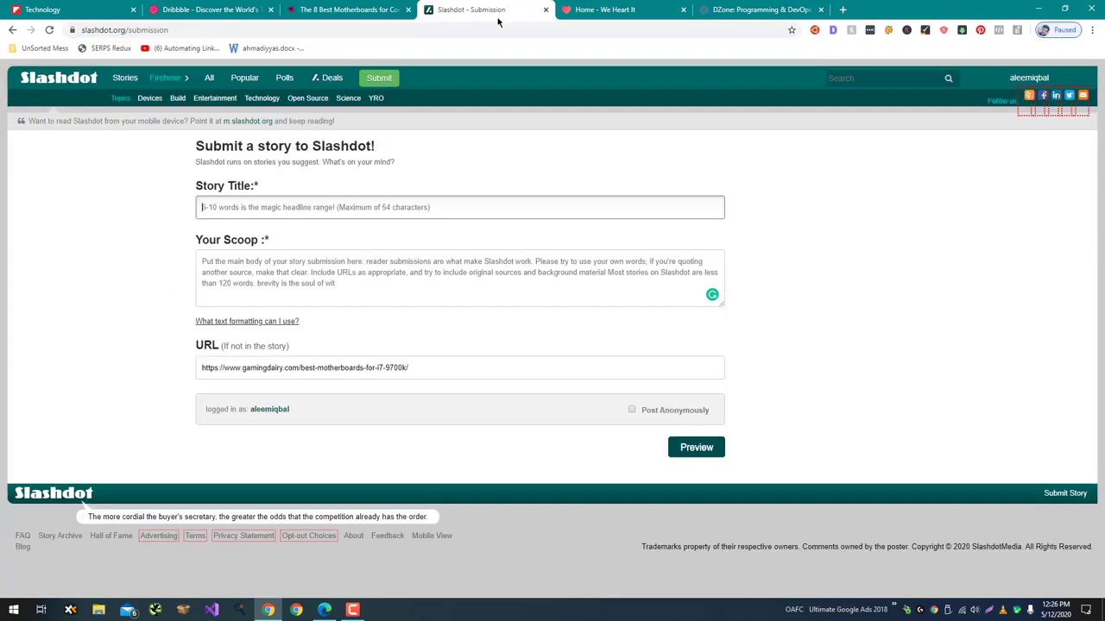
click(425, 207)
key(ctrl+v)
Copy the article's first sentence into Your Scoop.
click(345, 10)
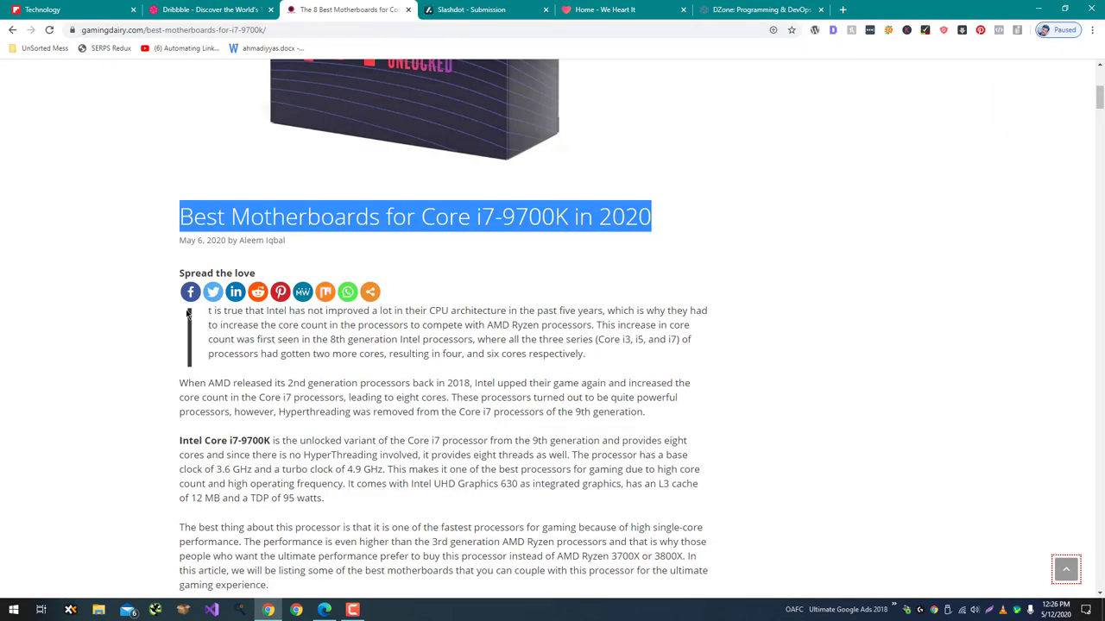
drag(188, 313, 661, 359)
click(471, 7)
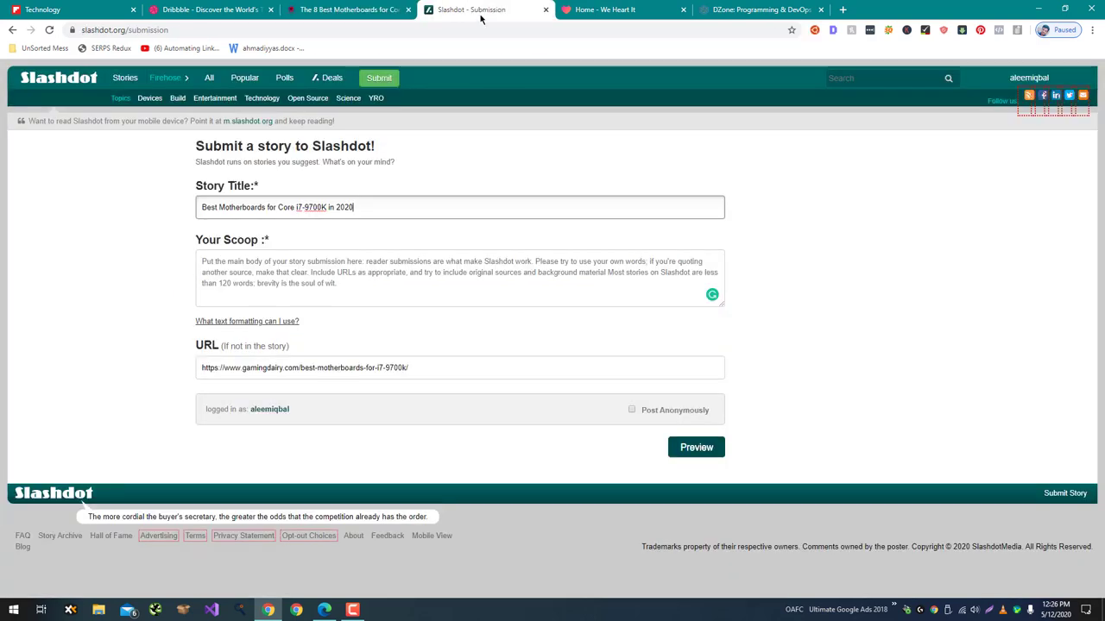
click(393, 9)
shift+click(601, 335)
key(ctrl+c)
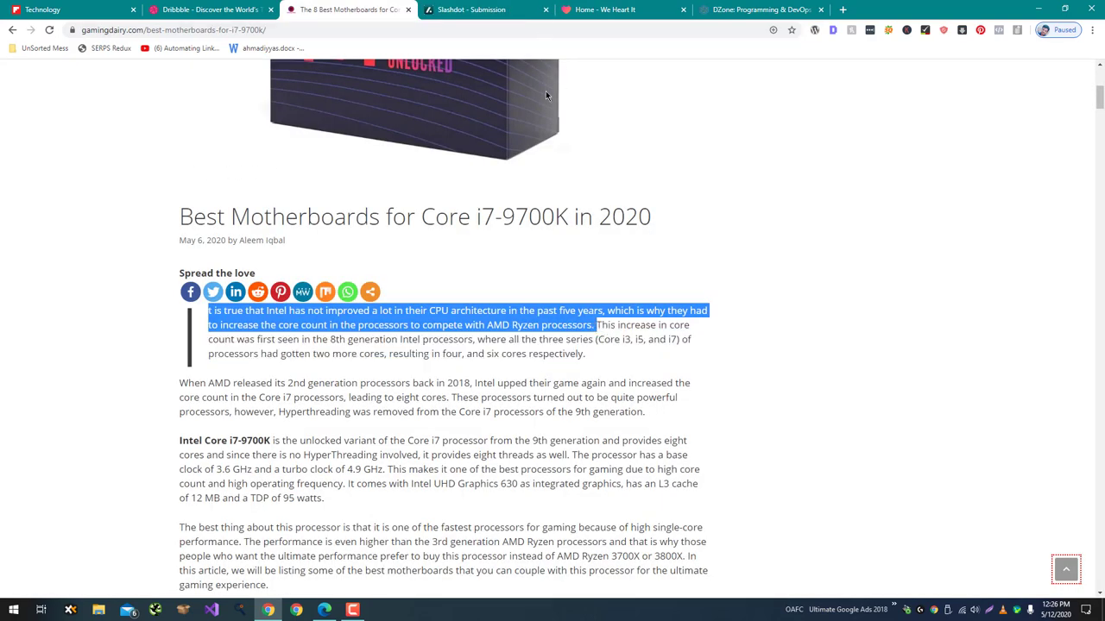
click(471, 10)
click(440, 275)
key(ctrl+v)
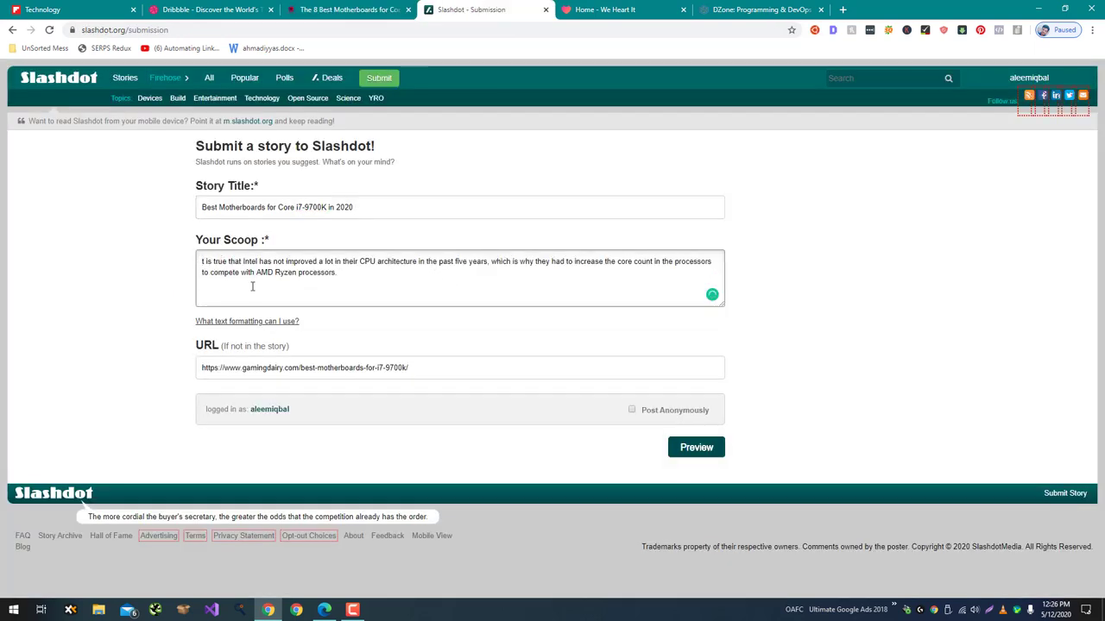
key(ctrl+Home)
text(I)
Preview the story, answer the verification question, and submit it to Slashdot.
click(699, 448)
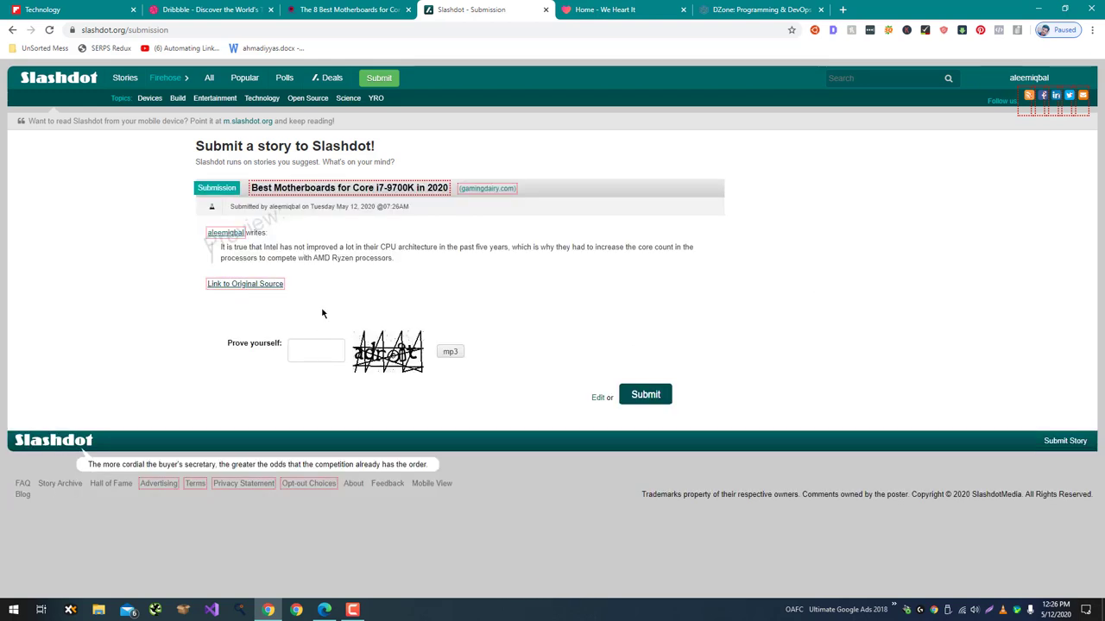
click(317, 354)
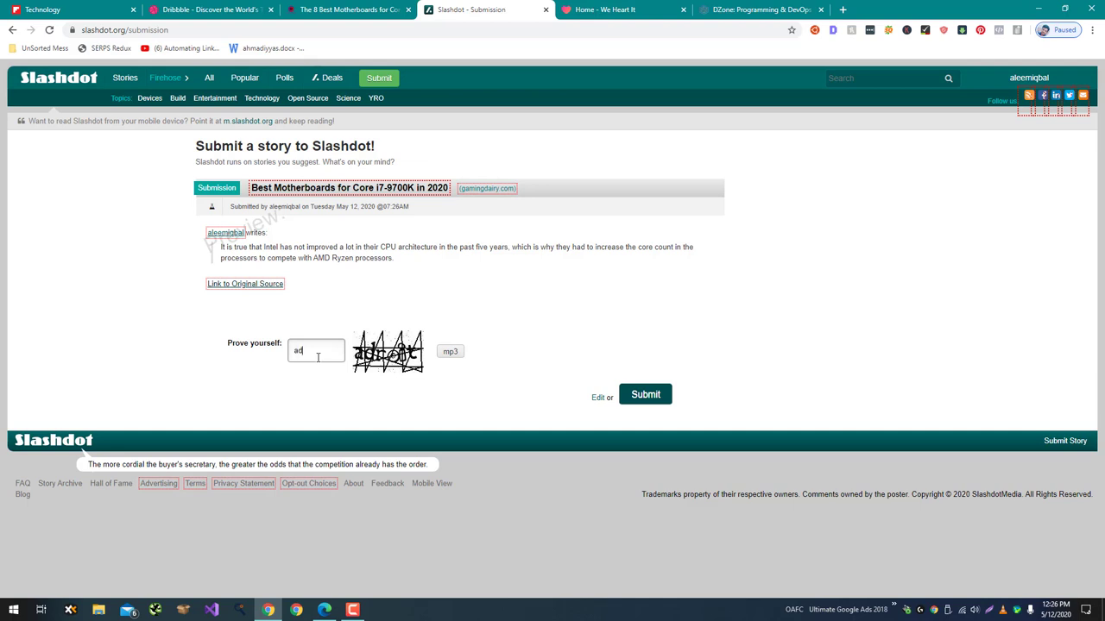
text(adro)
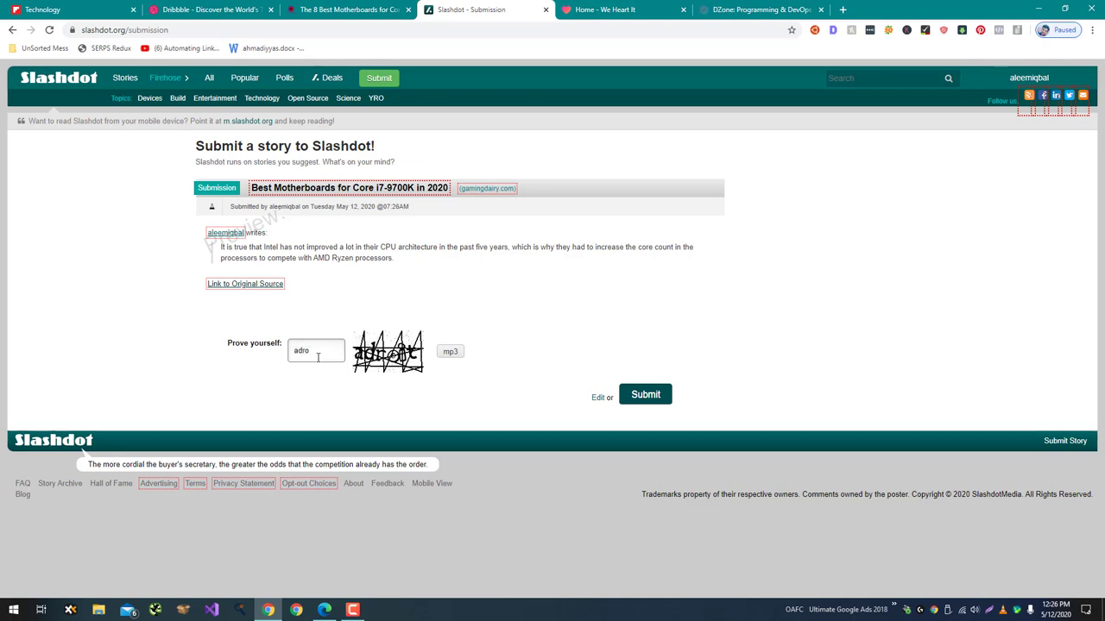
text(it)
click(661, 394)
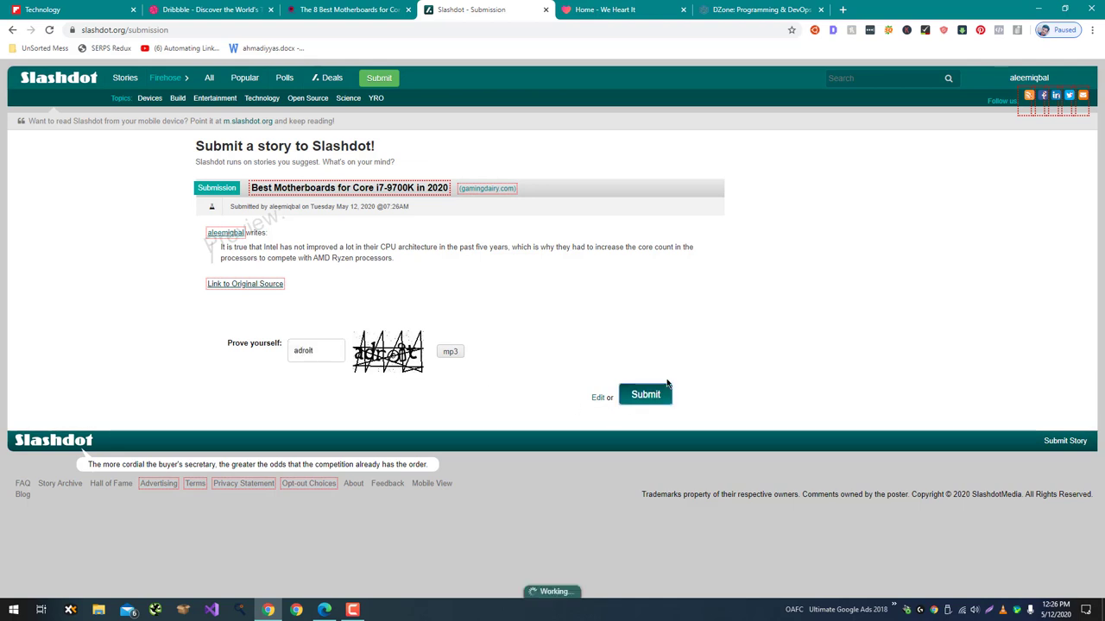
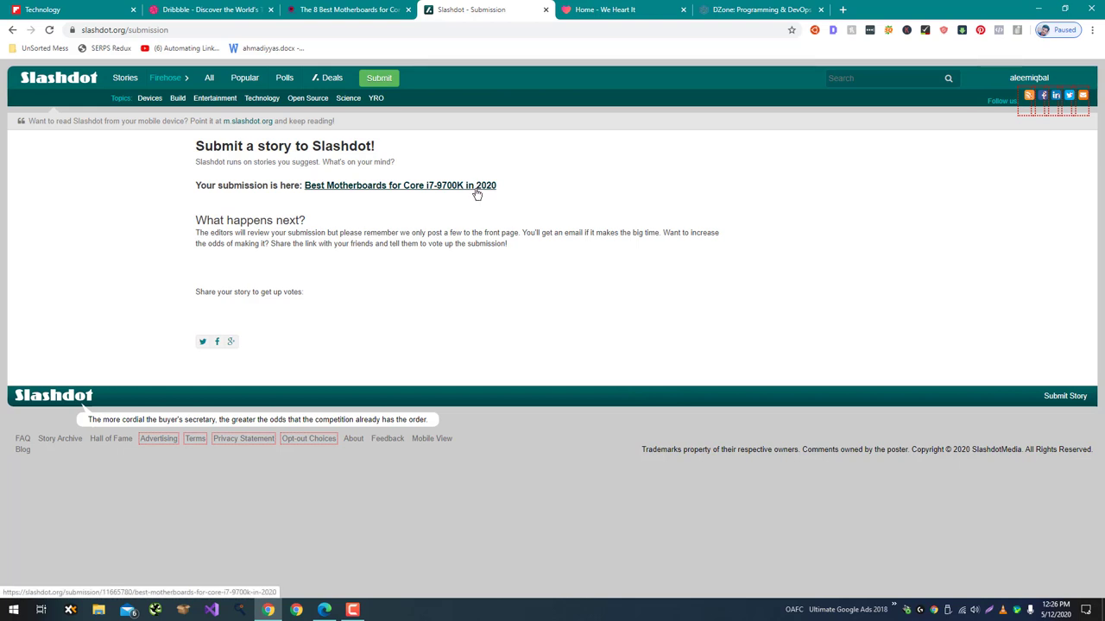
Close the We Heart It and Slashdot submission tabs, moving the Dribbble tab after the article.
click(642, 8)
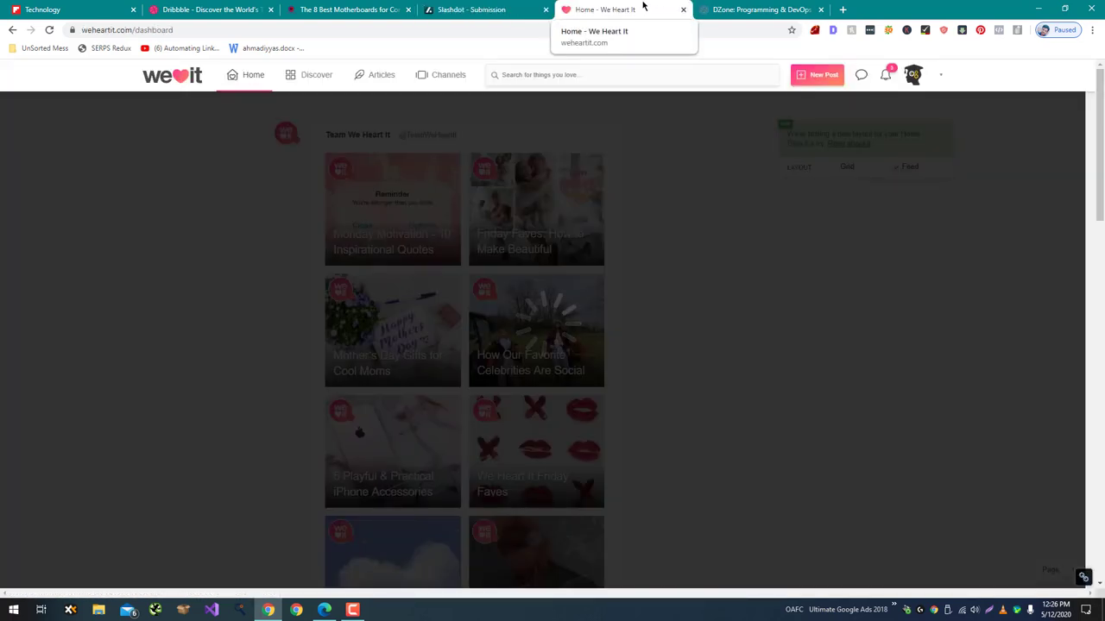
key(ctrl+w)
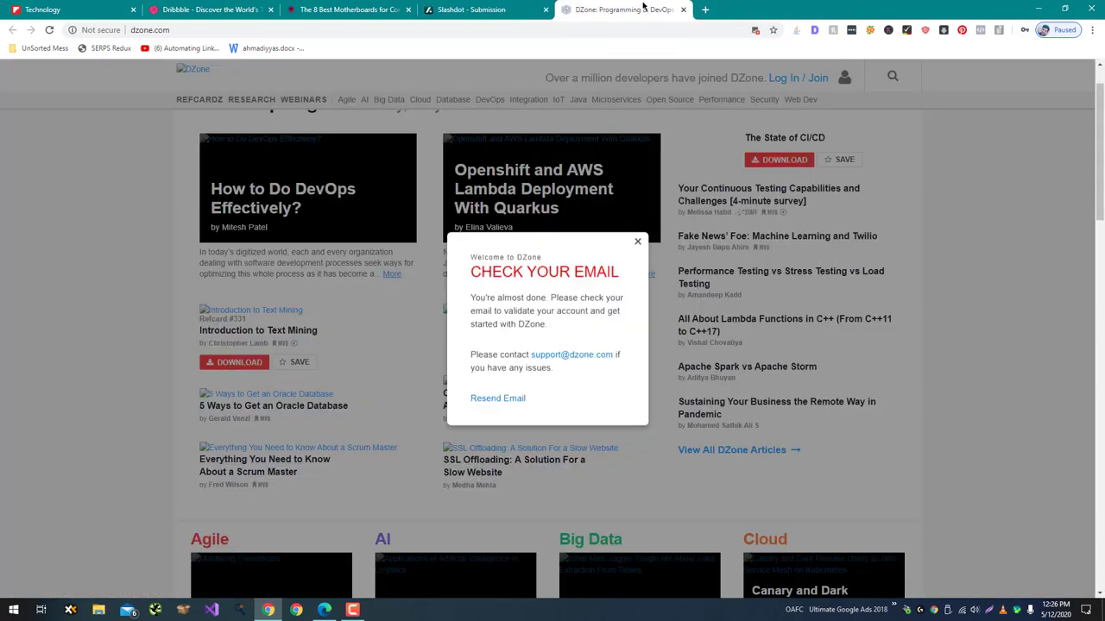
click(483, 10)
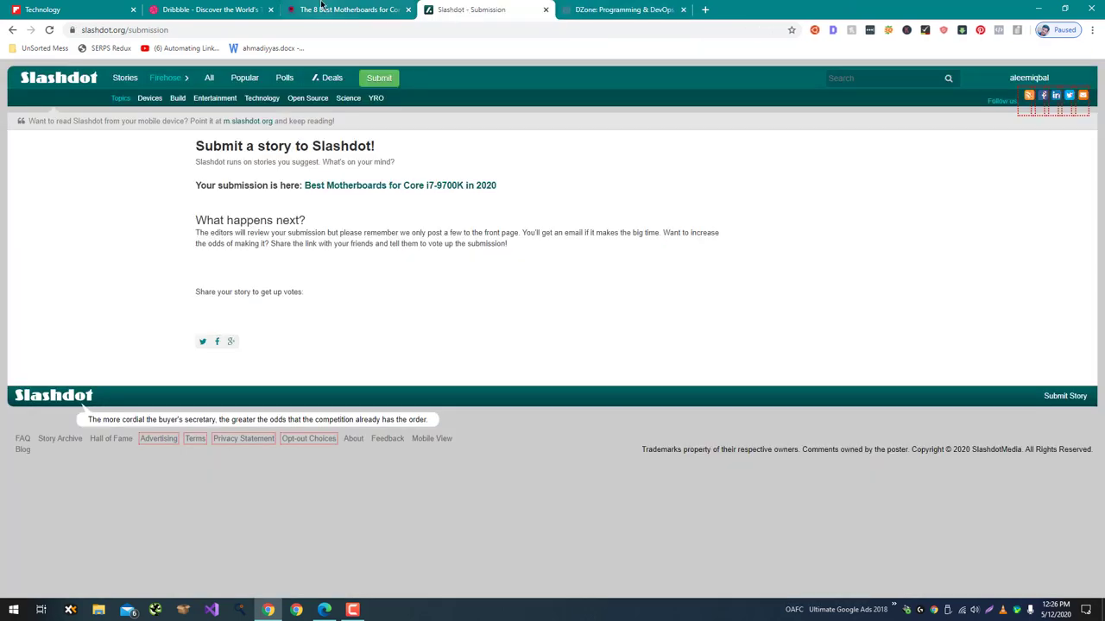
drag(238, 9, 422, 7)
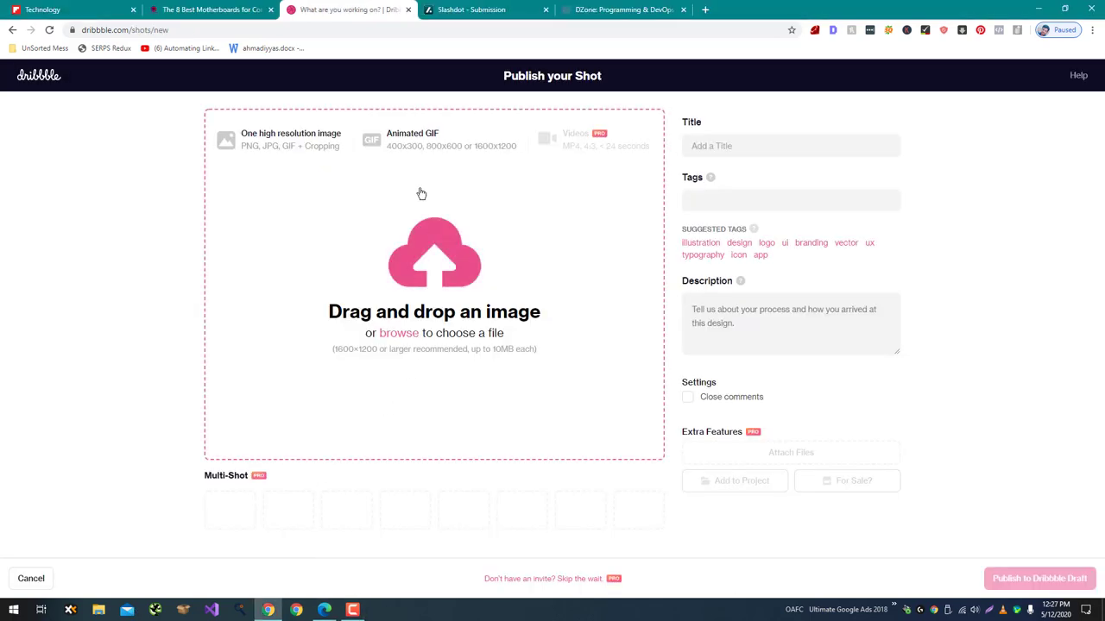
click(477, 11)
middle_click(487, 7)
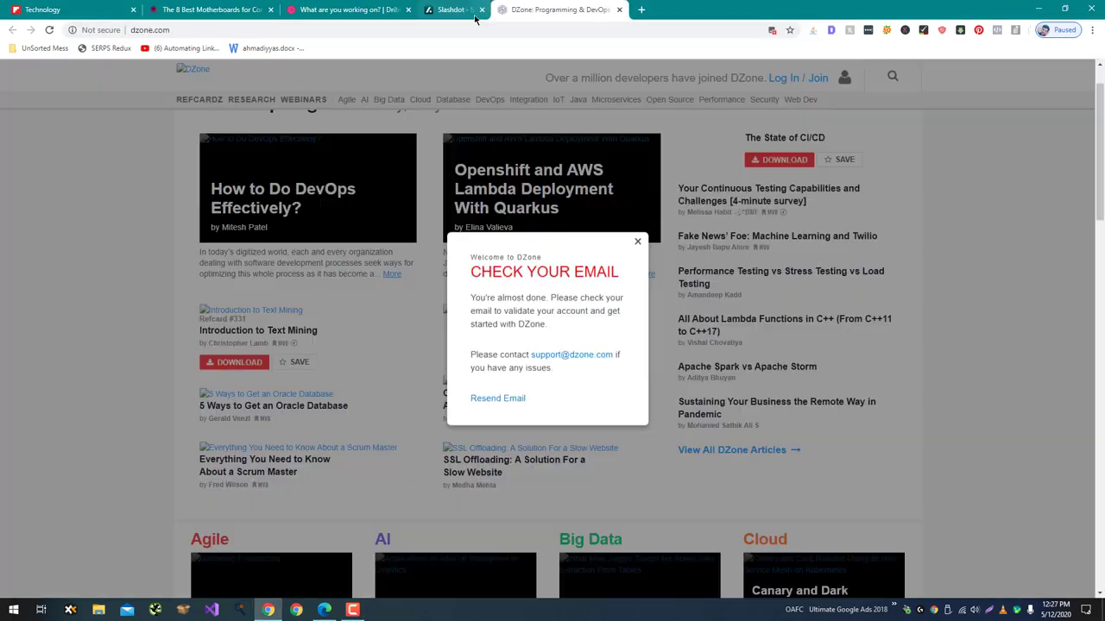
Log in to DZone with the account email and password, then bring Flipboard's Technology page forward.
click(601, 172)
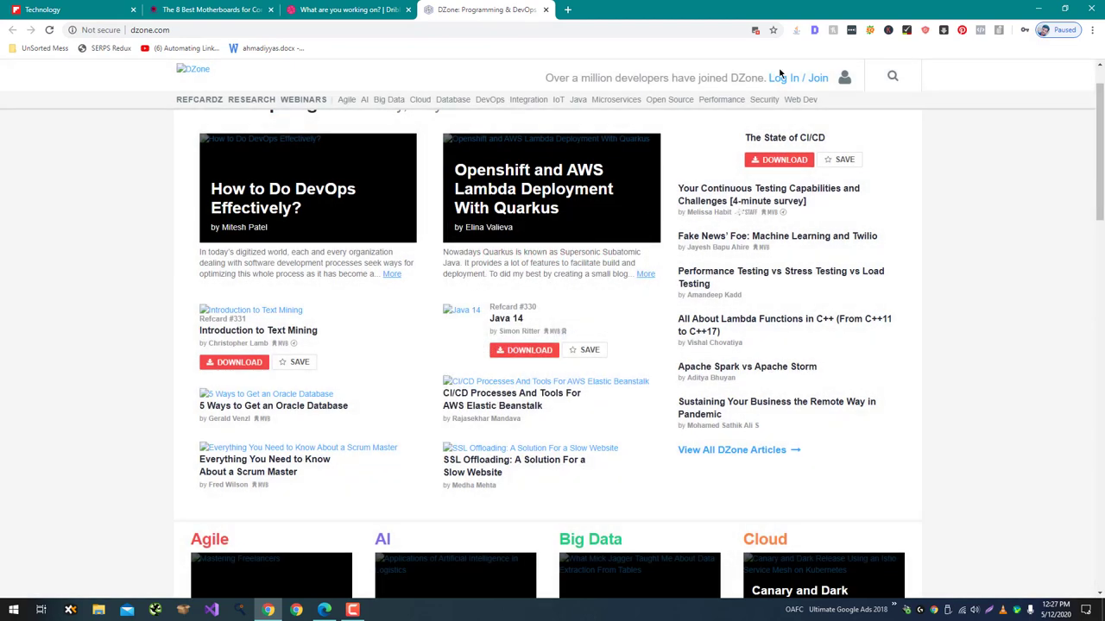
click(783, 77)
click(524, 298)
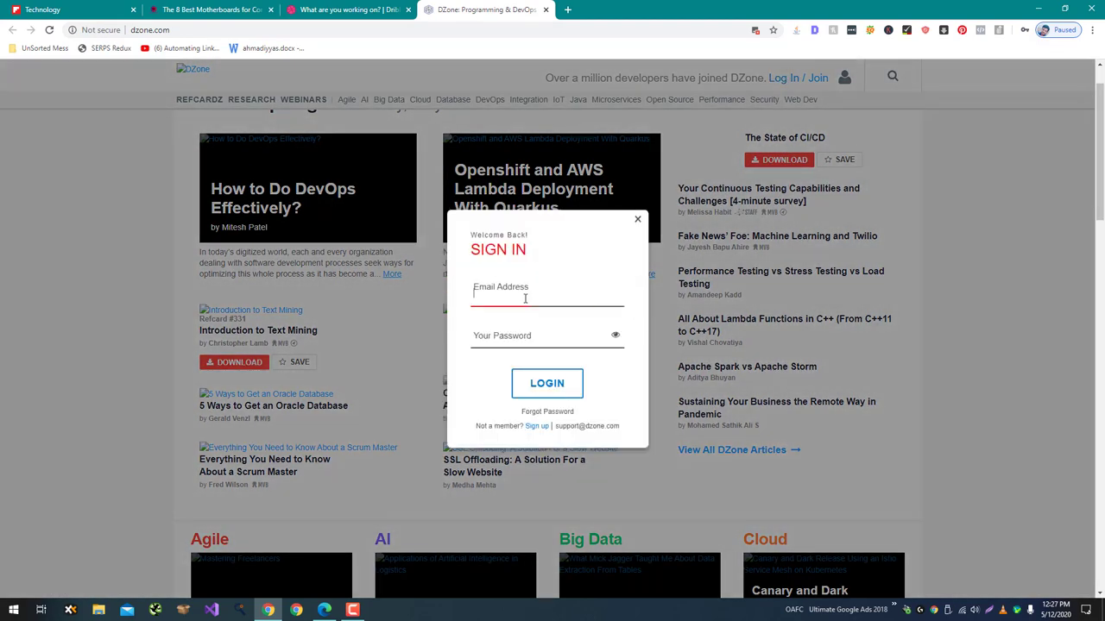
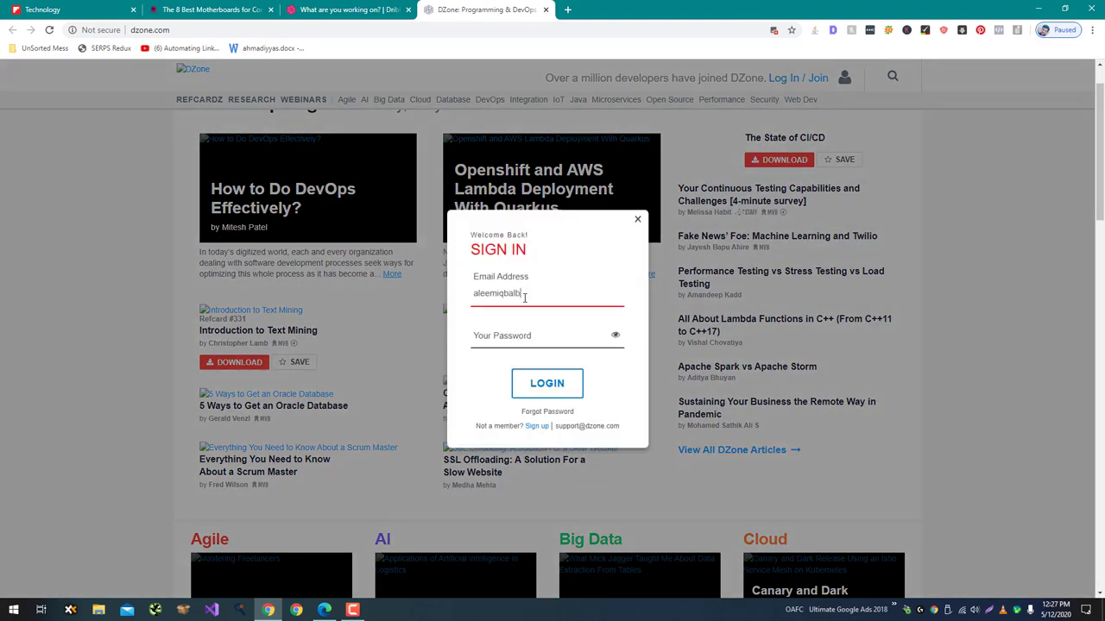
key(Tab)
text(•••••••)
key(Return)
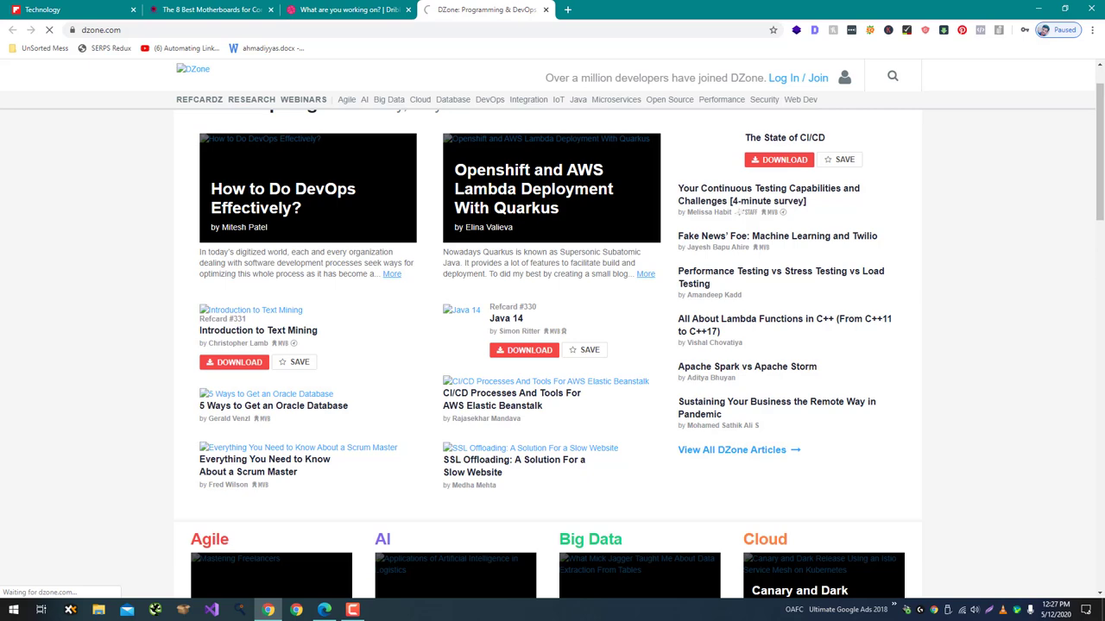
drag(51, 9, 336, 10)
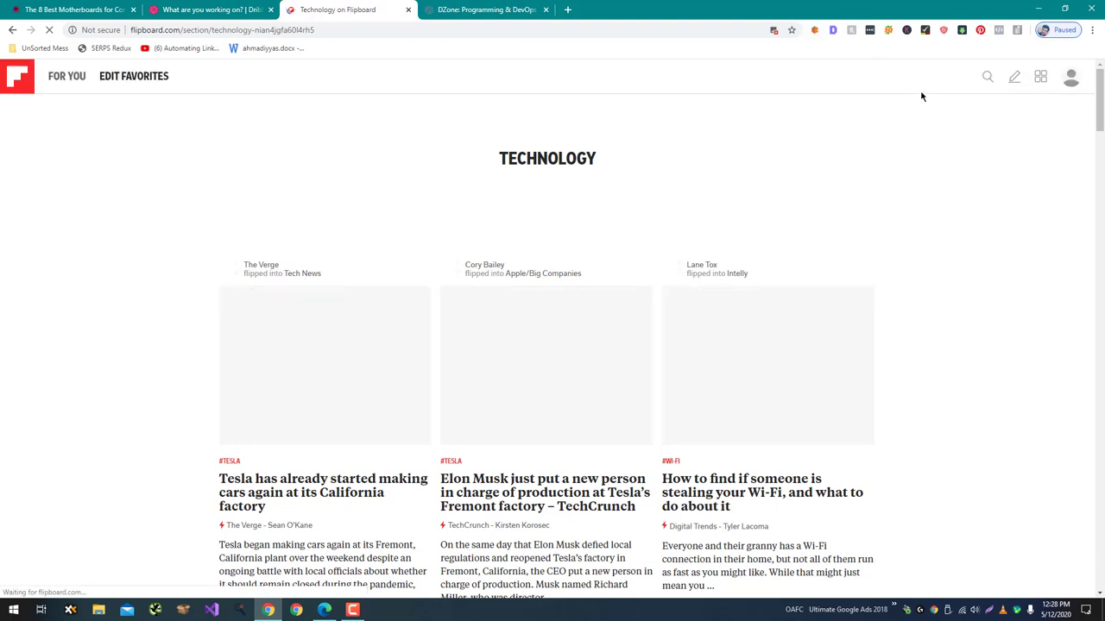
Create a new Flipboard magazine named 'Tech'.
click(1013, 79)
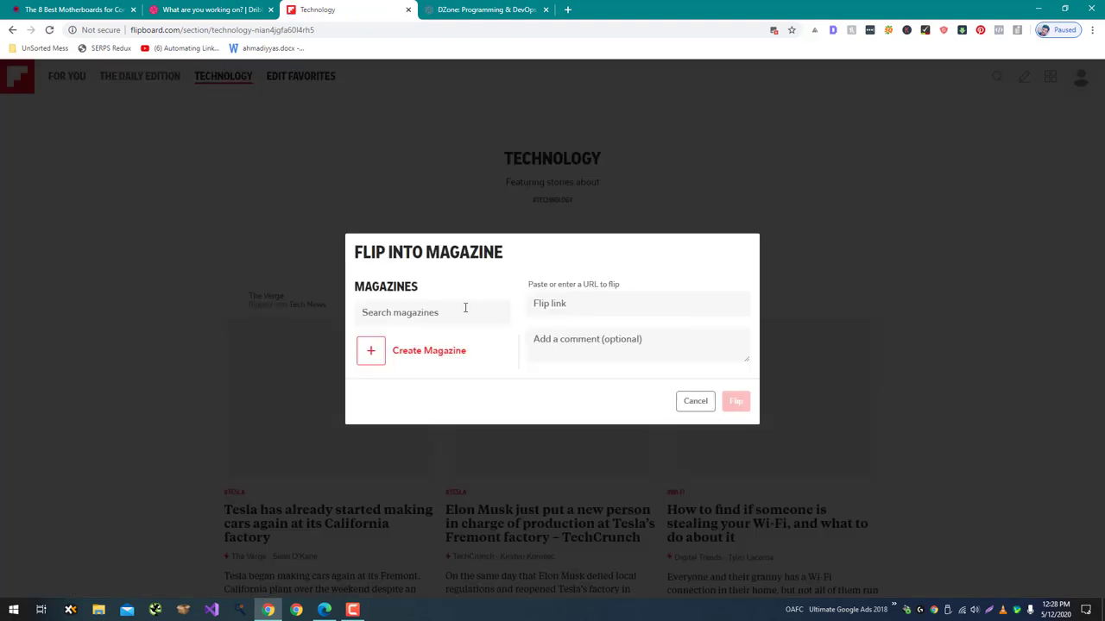
click(464, 309)
click(387, 357)
click(476, 276)
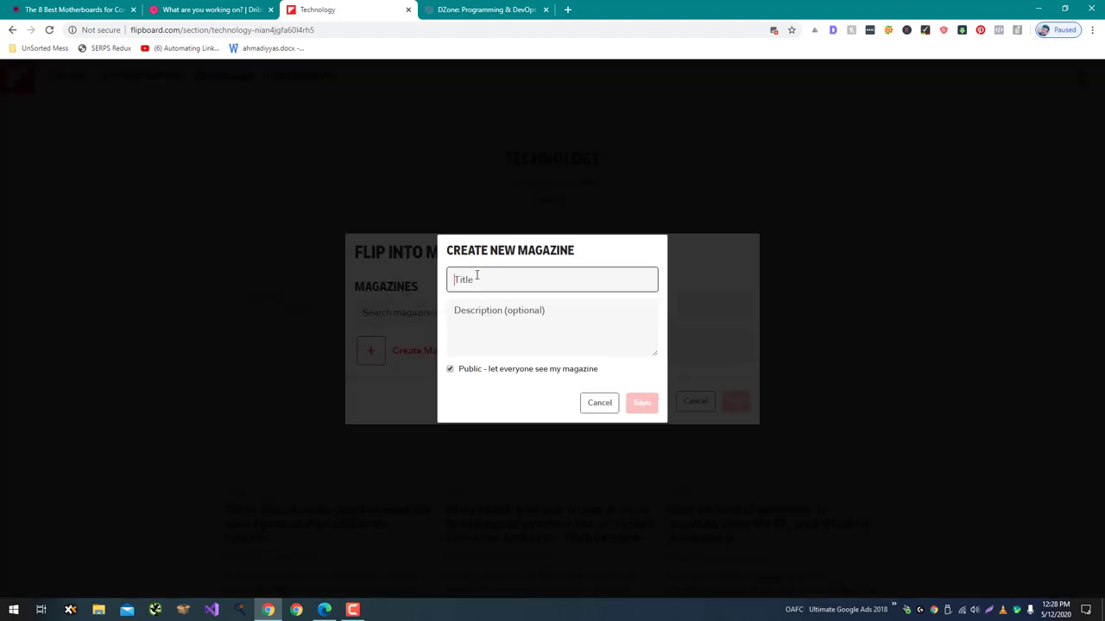
text(Tec)
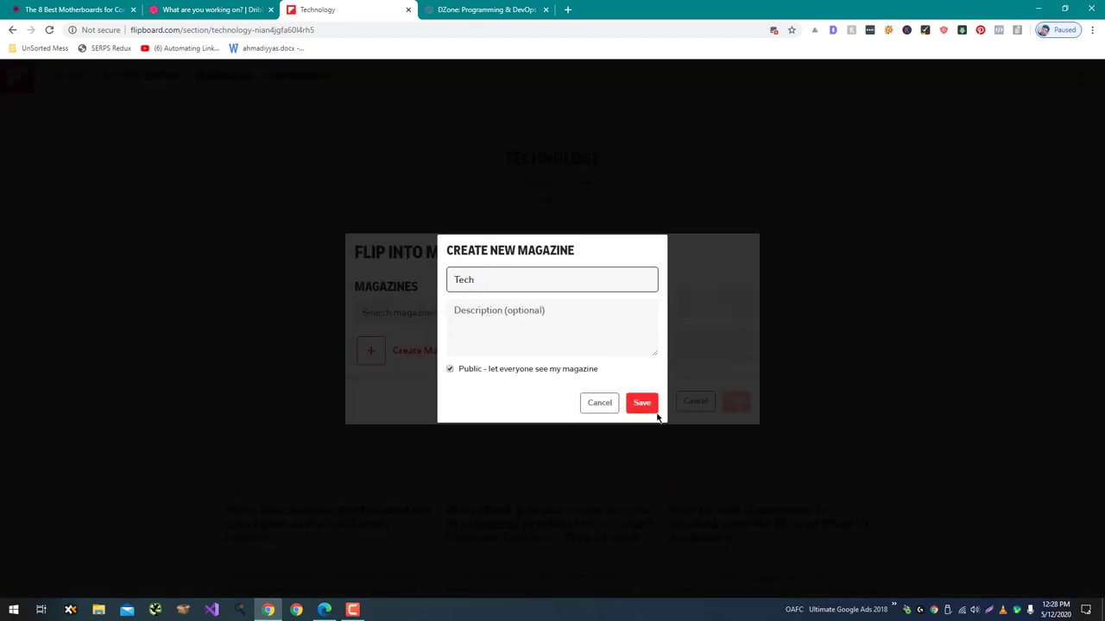
text(h)
click(646, 402)
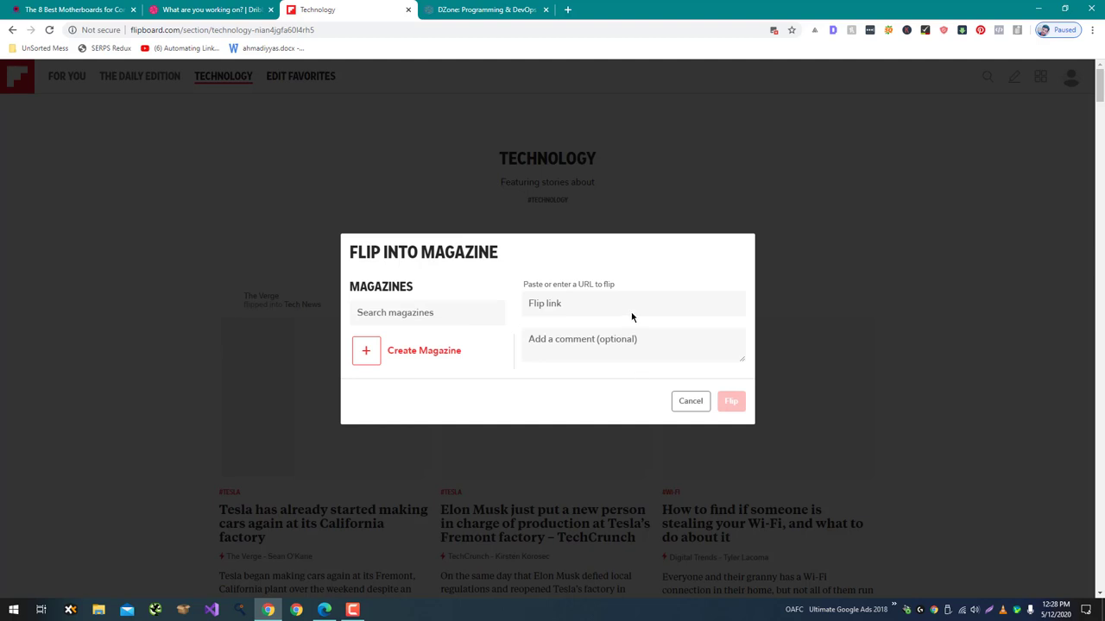
Copy the motherboard article's URL and flip it into the Tech magazine.
click(601, 288)
key(ctrl+v)
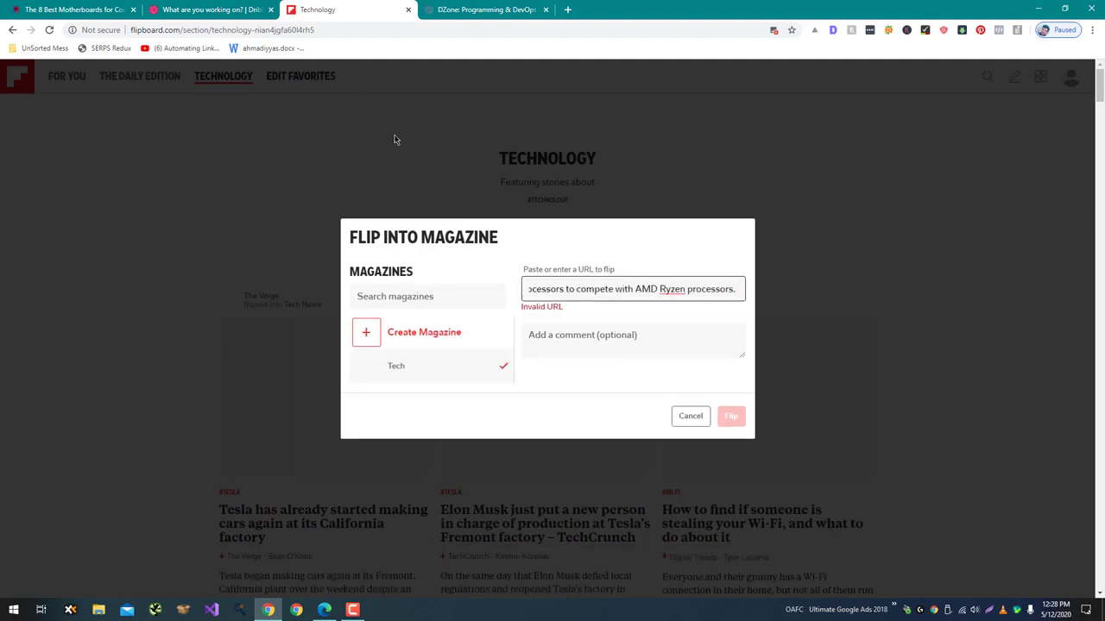
key(ctrl+a)
key(BackSpace)
drag(73, 10, 229, 28)
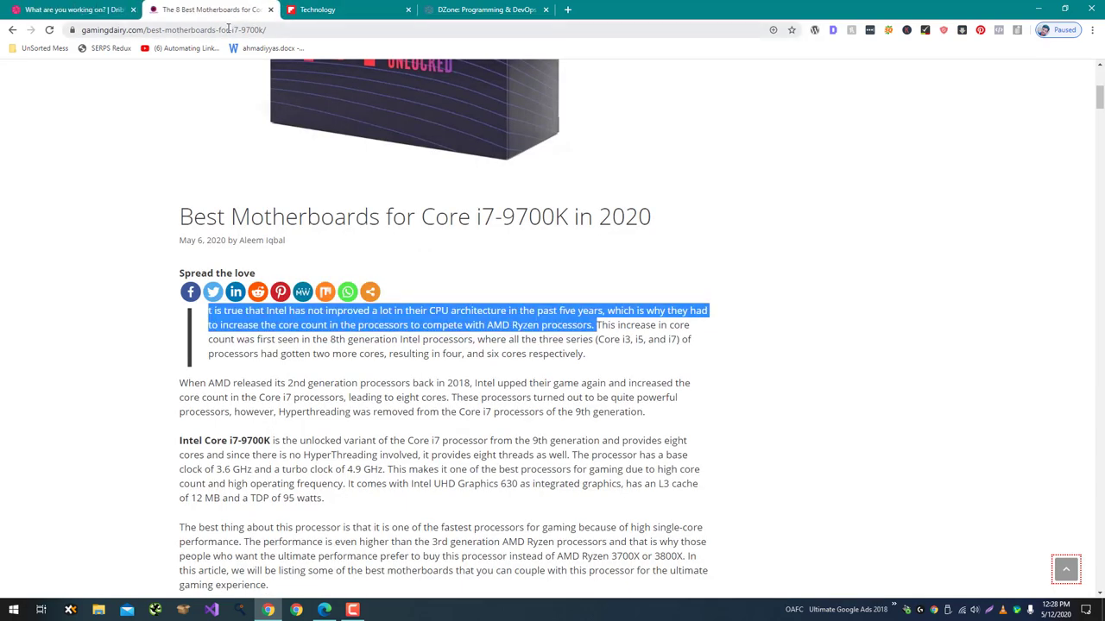
click(229, 28)
key(ctrl+c)
click(317, 10)
key(ctrl+v)
click(666, 331)
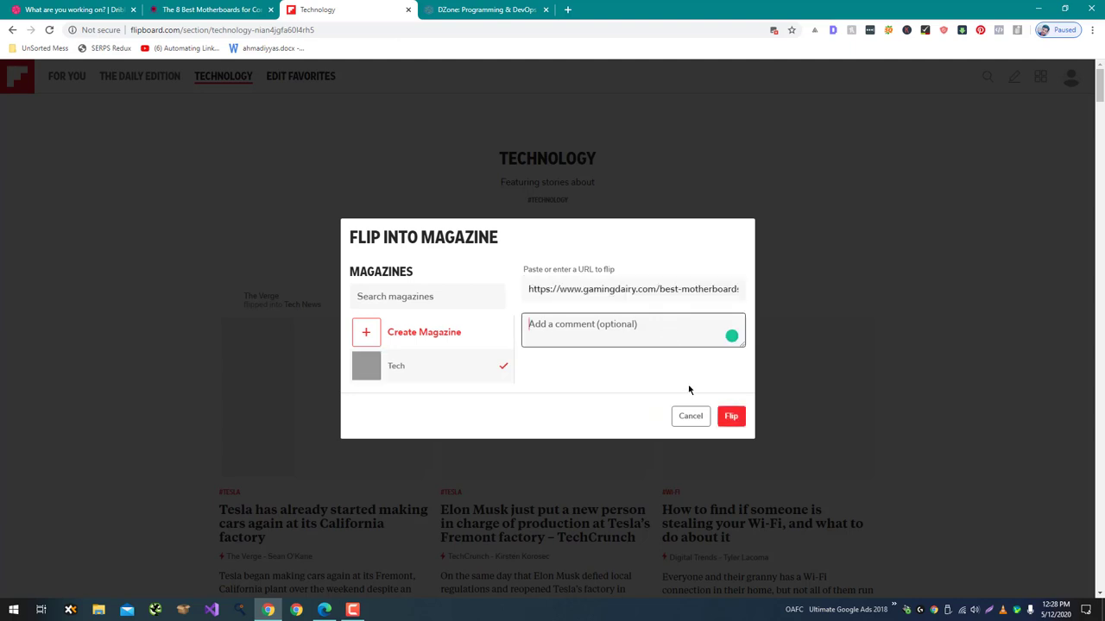
click(732, 425)
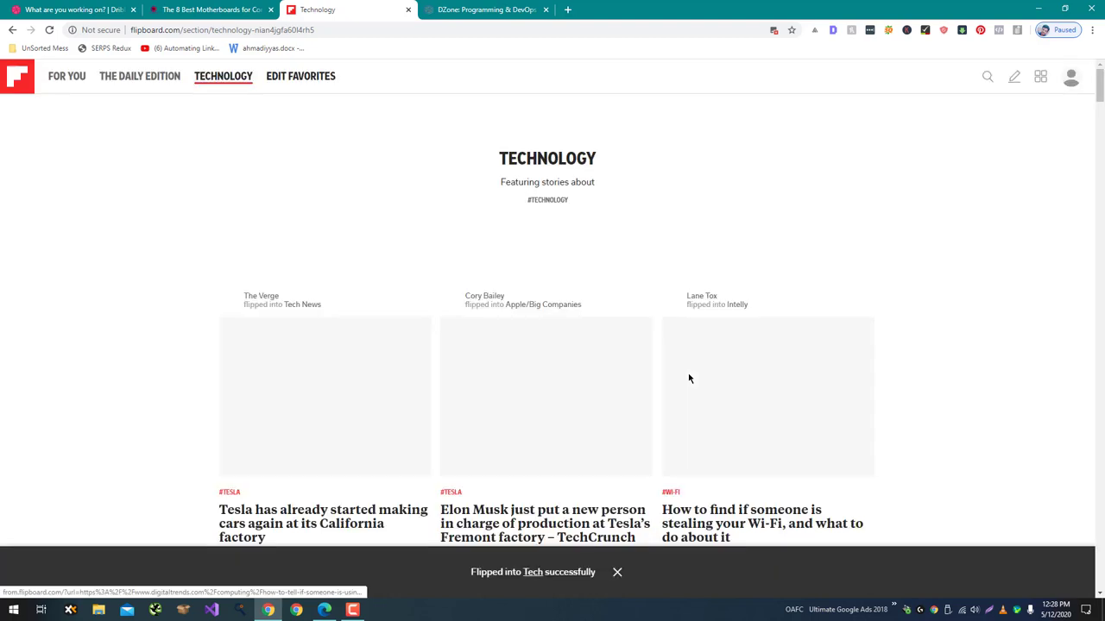
Open the Tech magazine from the profile page to confirm the flipped article, then return to DZone.
click(1069, 80)
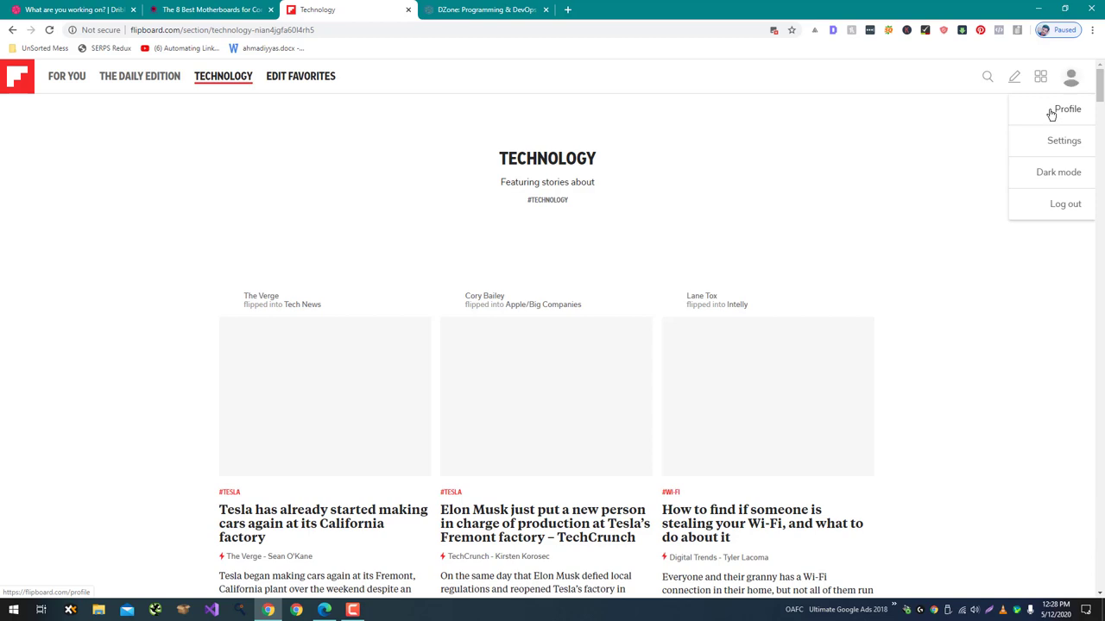
click(1051, 113)
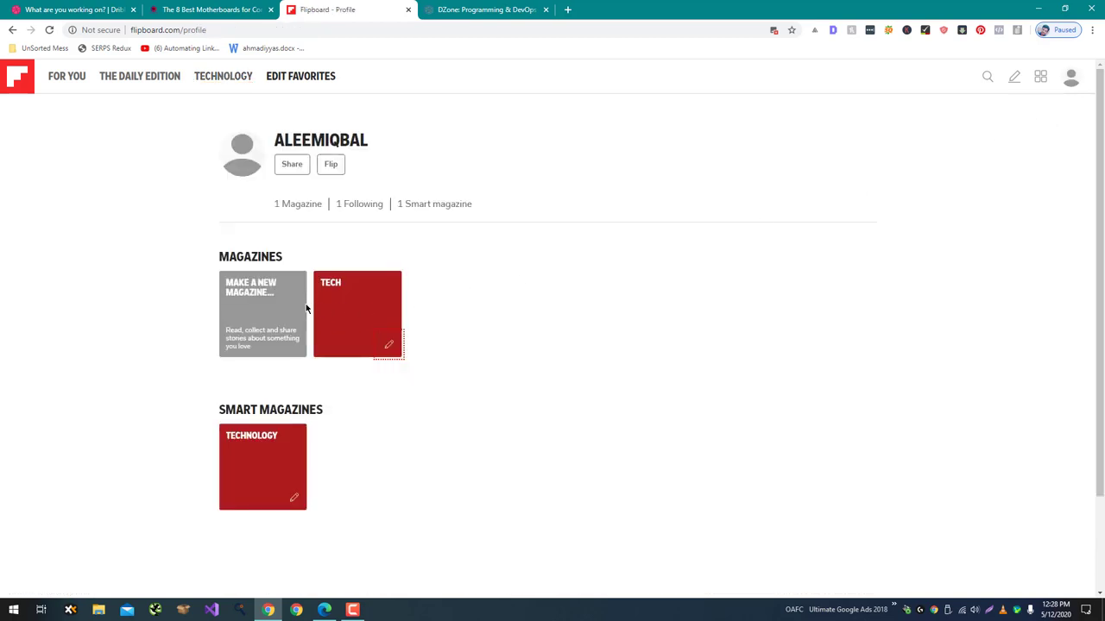
click(251, 463)
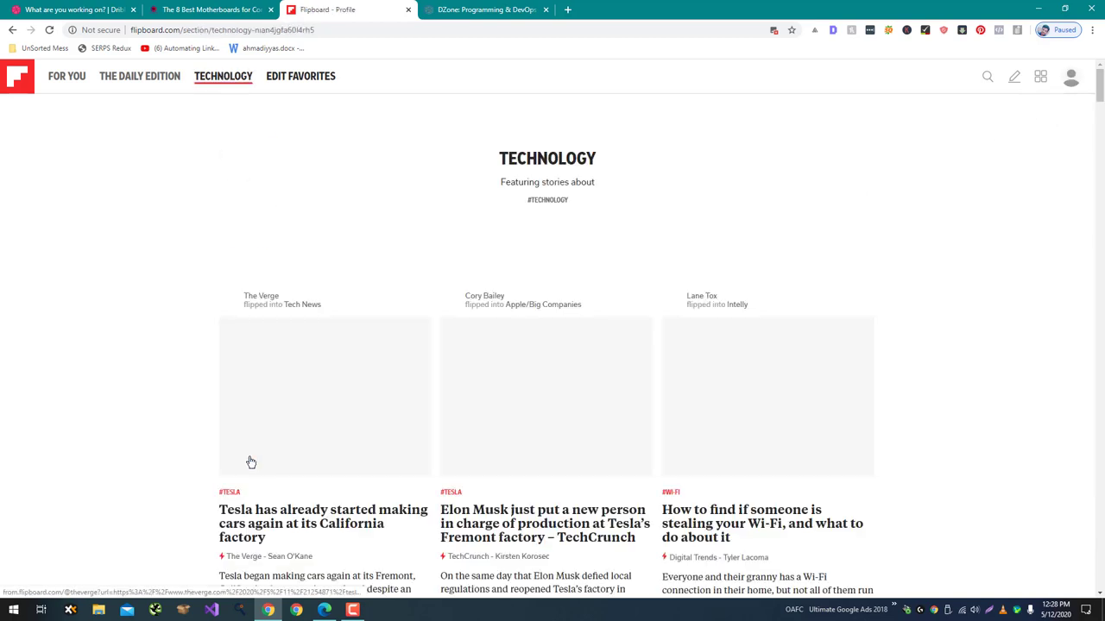
click(13, 30)
click(344, 305)
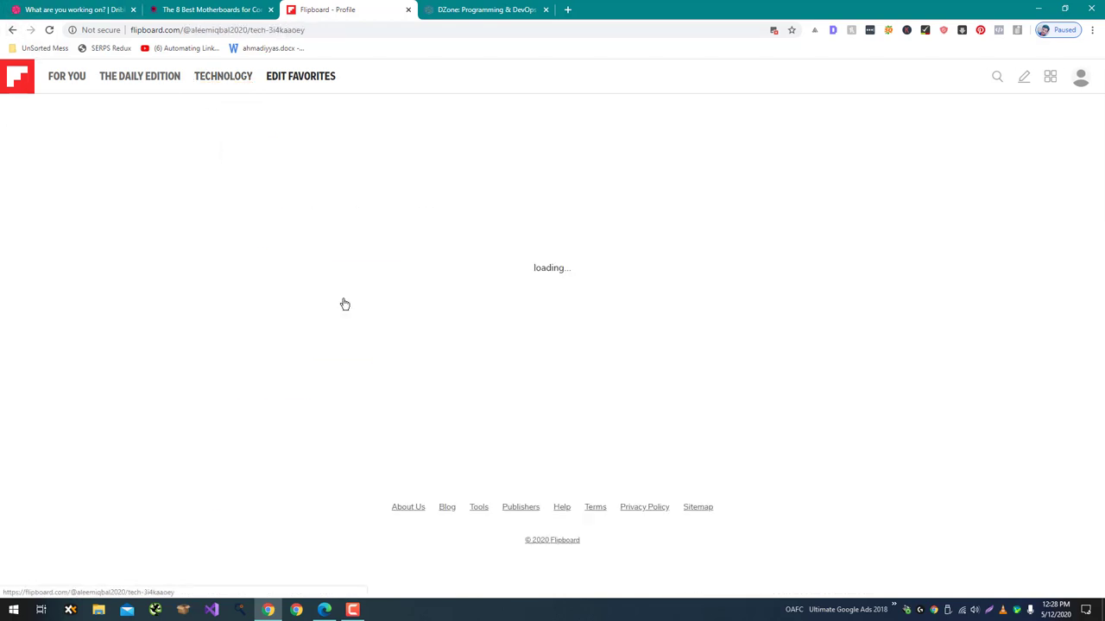
scroll(315, 415, down, 2)
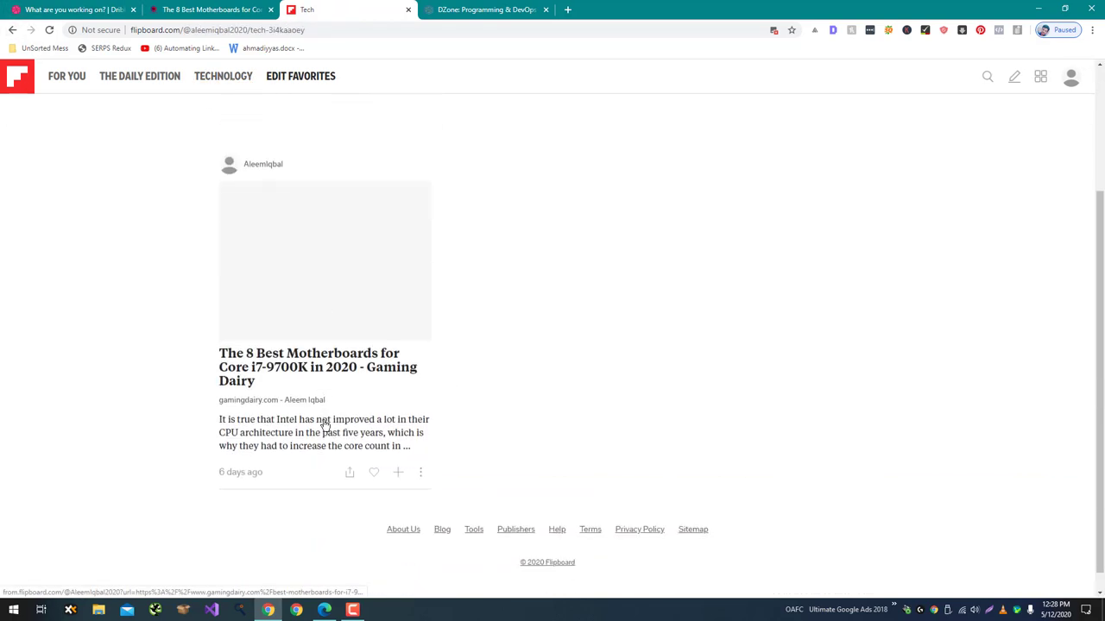
click(482, 9)
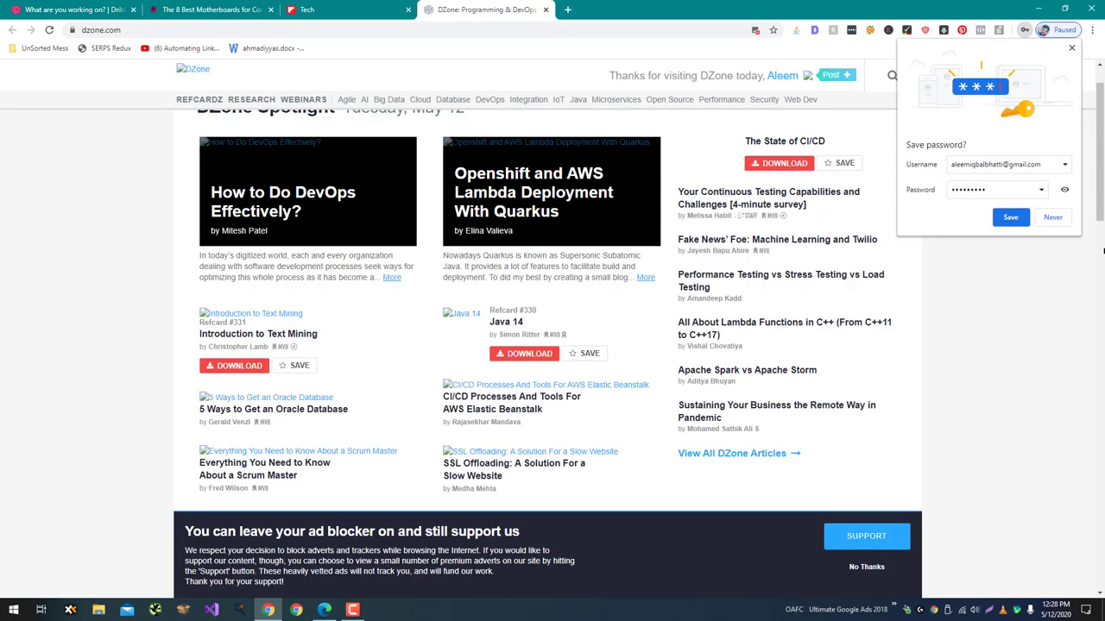
Decline saving the password, start a new DZone article, and paste the motherboard URL as a reference.
click(1056, 217)
mouse_move(835, 74)
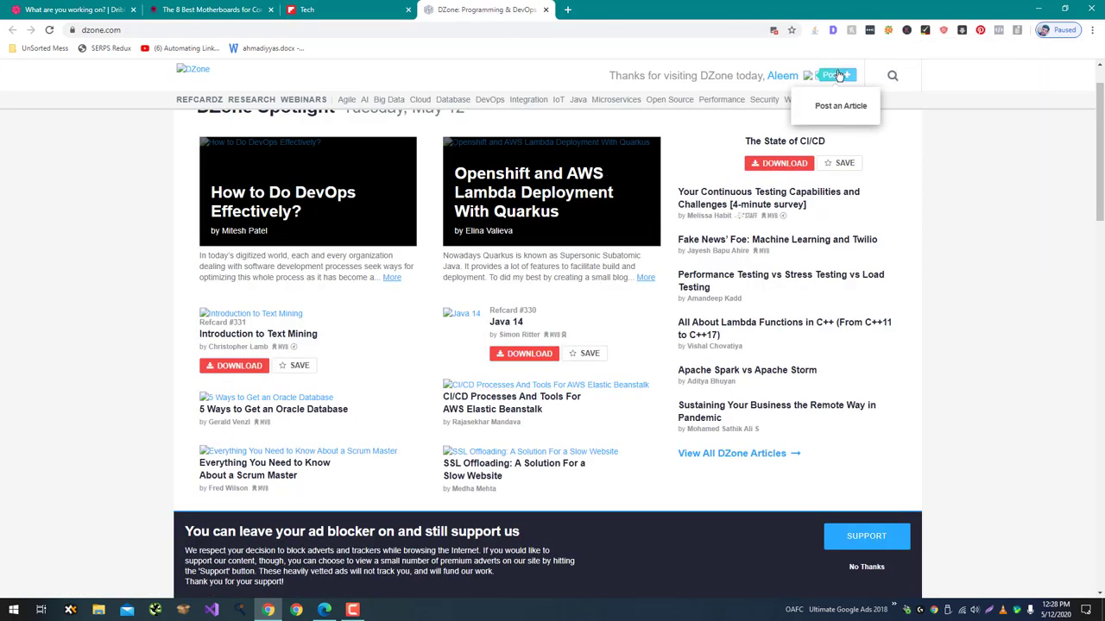
click(844, 107)
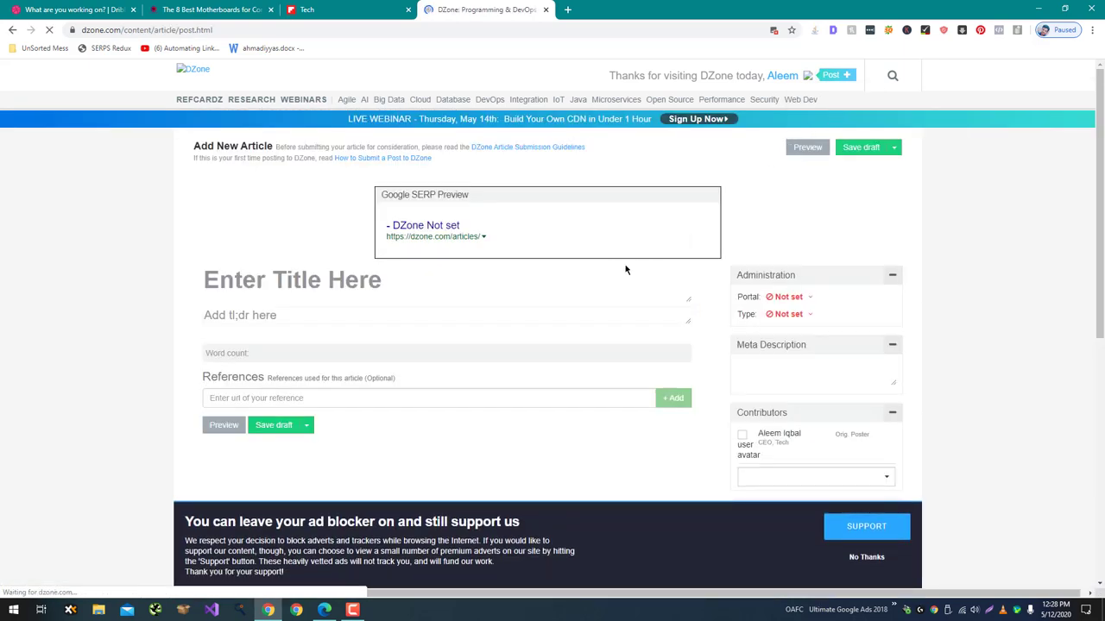
click(489, 398)
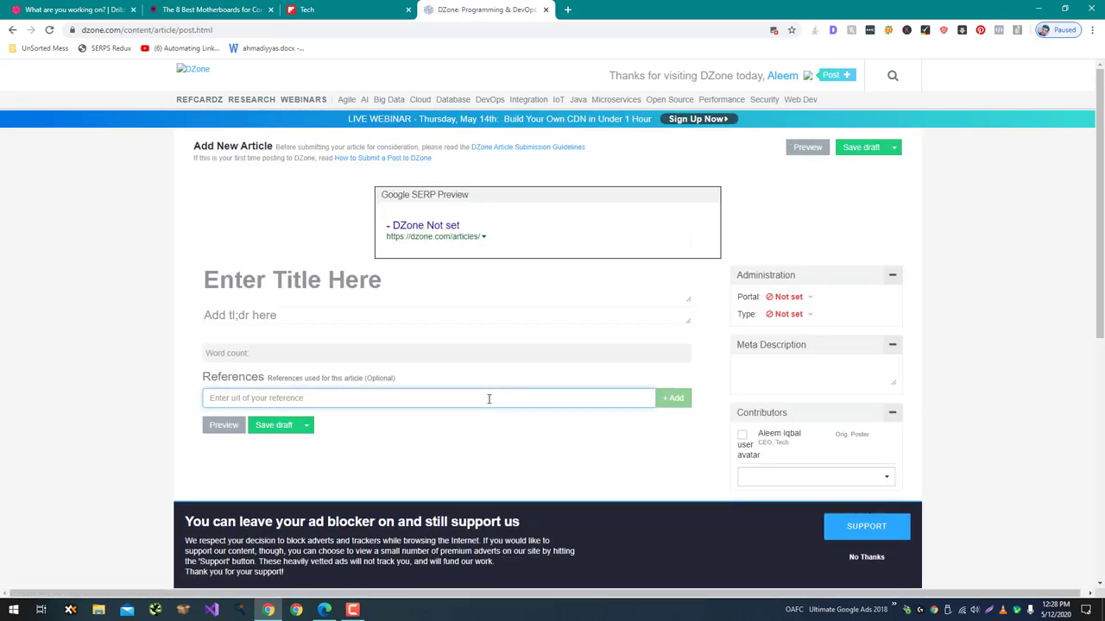
key(ctrl+v)
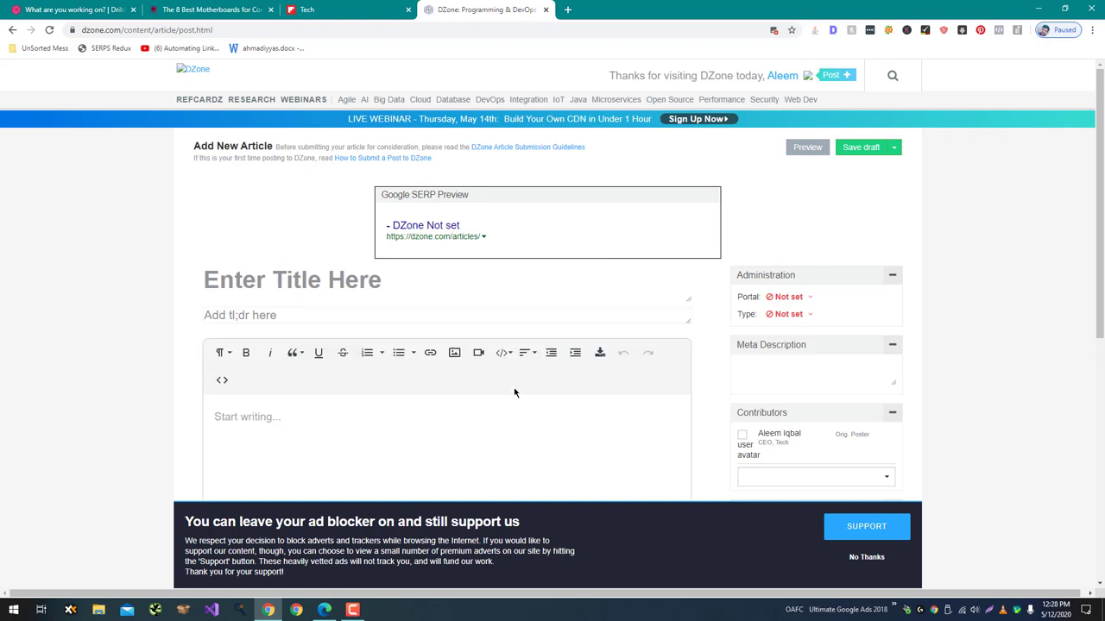
scroll(514, 392, down, 3)
scroll(515, 389, up, 2)
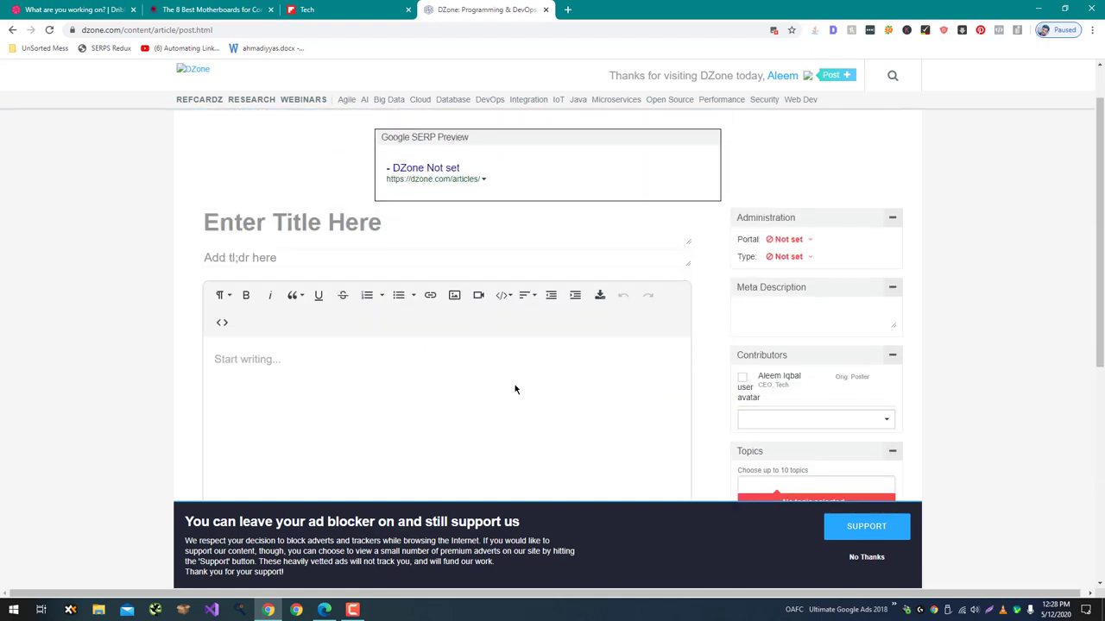
scroll(515, 389, up, 1)
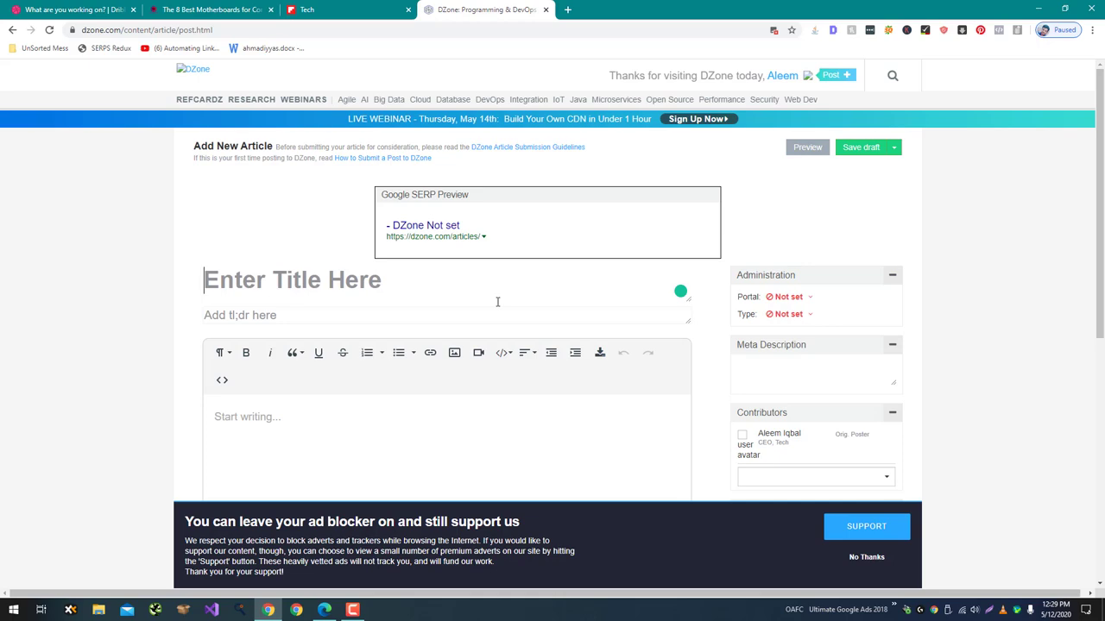
Save the article's Core i7 CPU box image to disk.
click(259, 7)
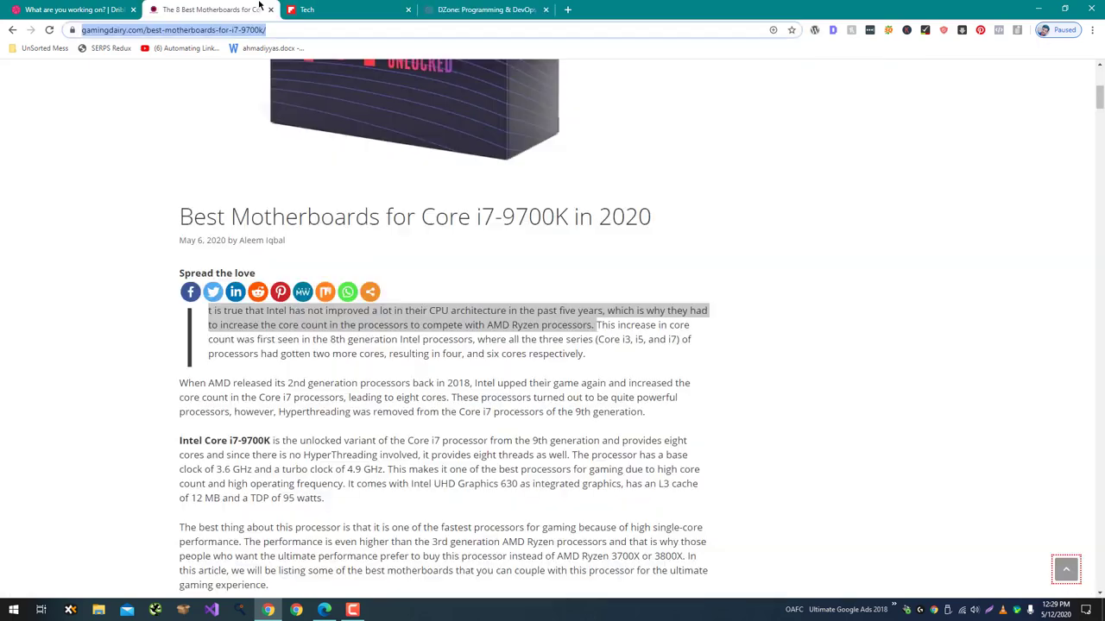
click(338, 6)
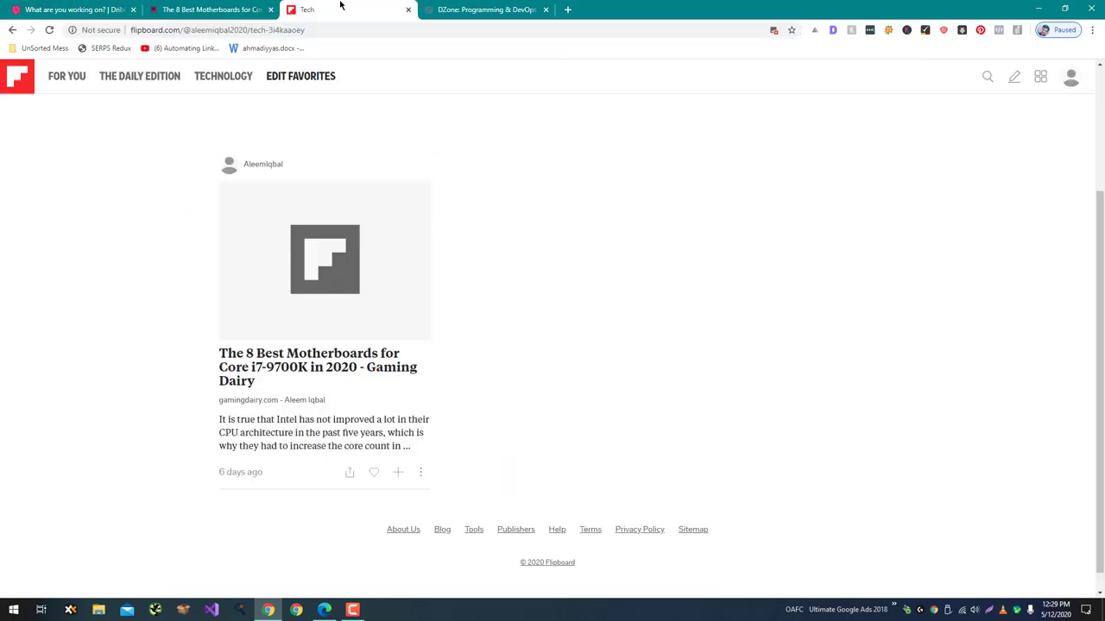
click(77, 7)
click(198, 9)
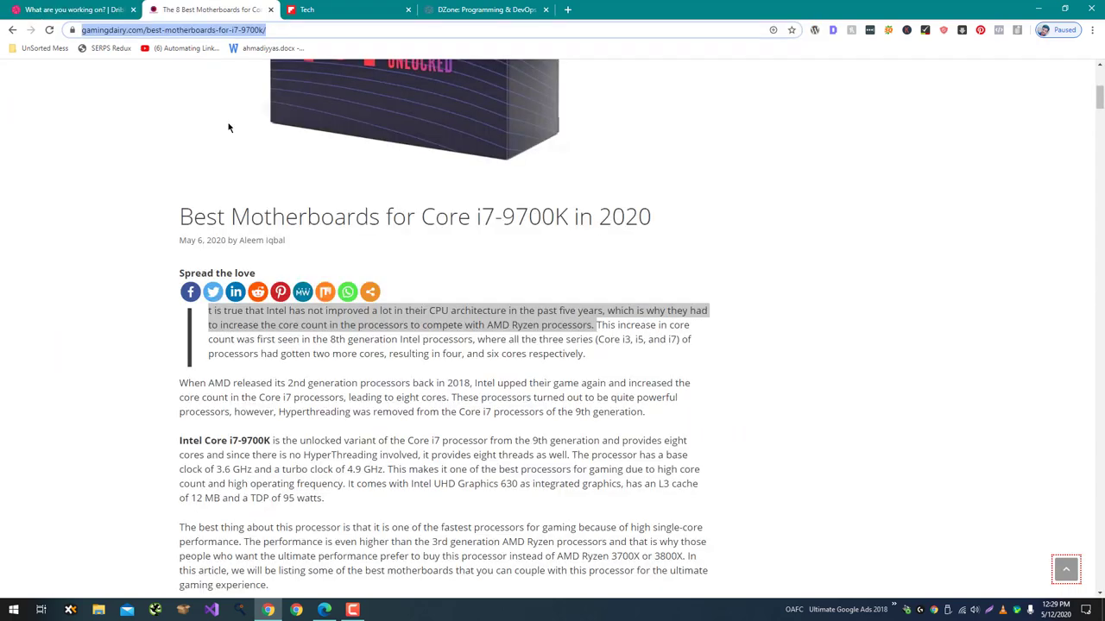
scroll(356, 327, up, 3)
right_click(428, 245)
click(451, 263)
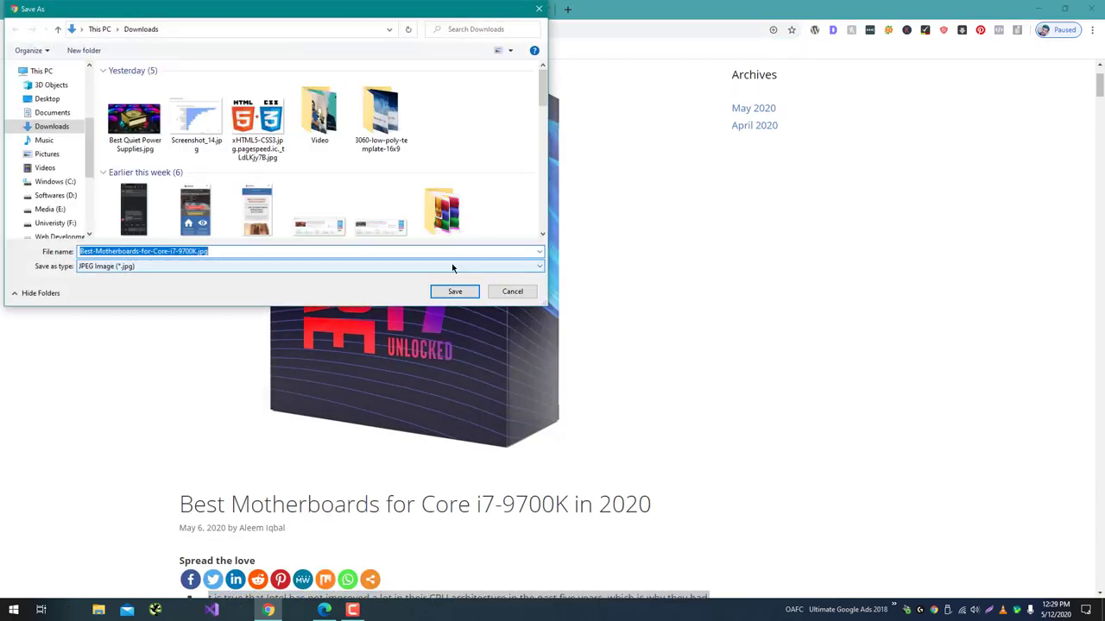
key(Return)
Upload the saved Core i7 image from Downloads to the new Dribbble shot.
click(103, 6)
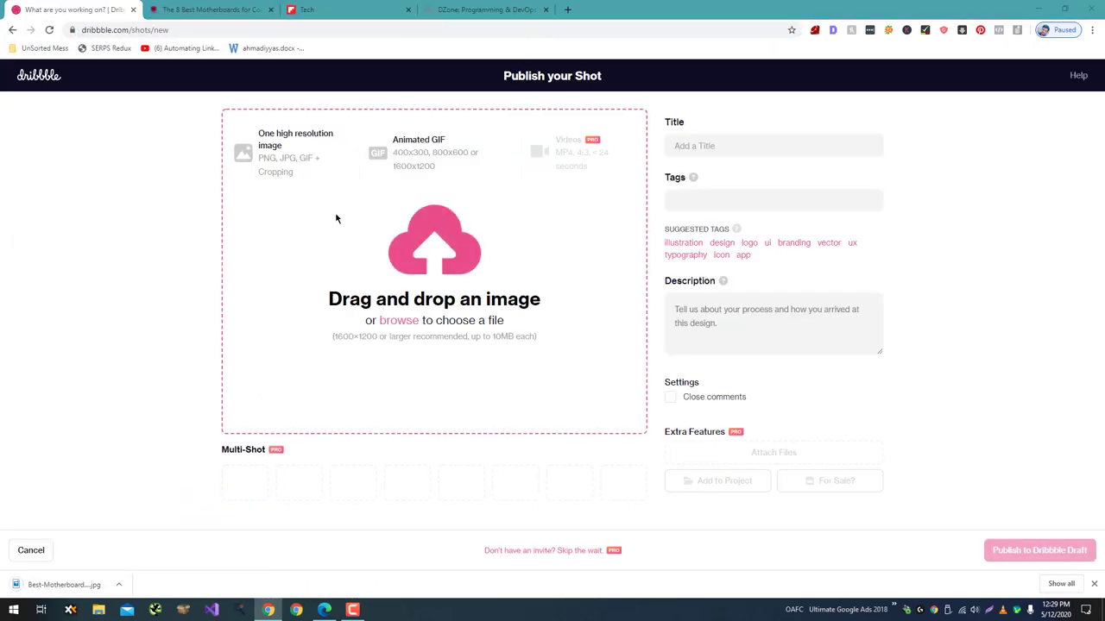
click(334, 216)
click(39, 126)
double_click(129, 112)
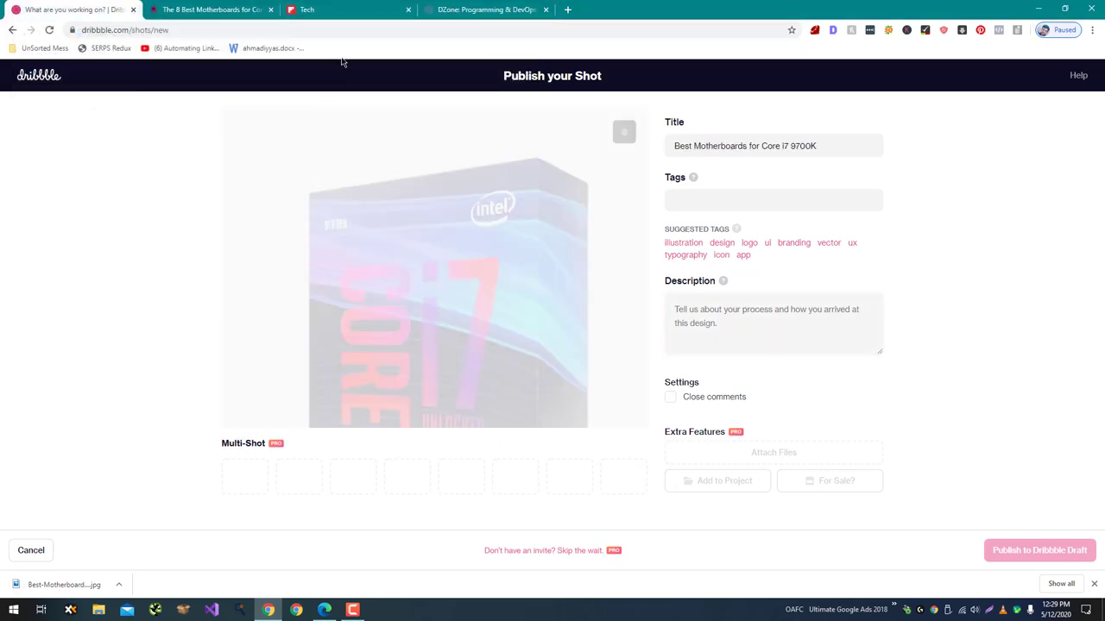
Fill the shot's Description with 'Read More:' followed by the article URL.
click(214, 10)
click(217, 29)
key(ctrl+c)
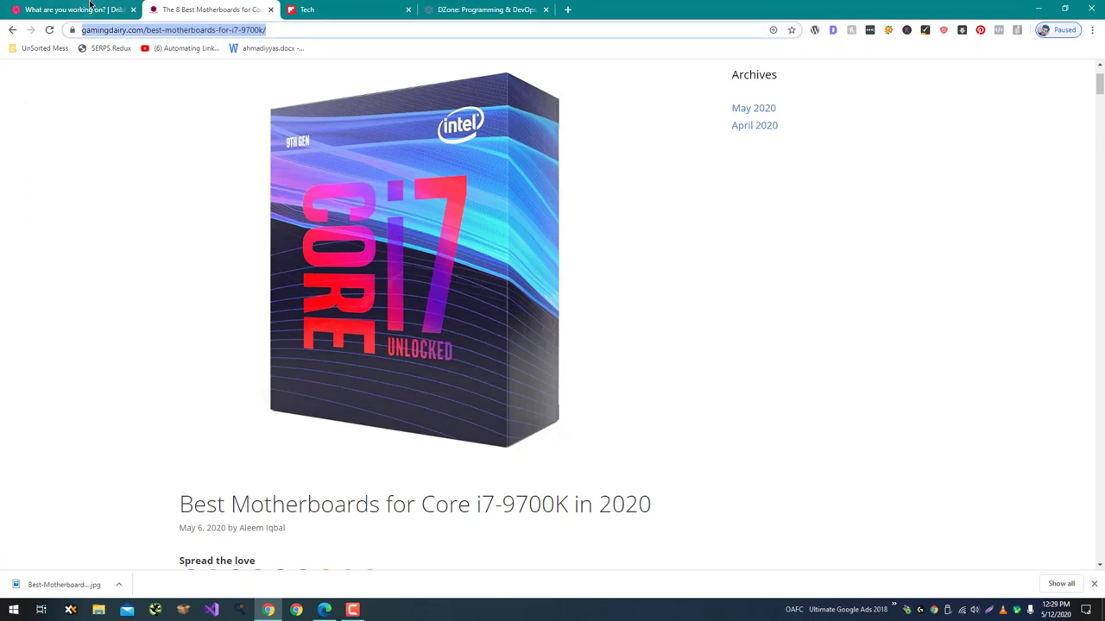
key(ctrl+1)
click(788, 312)
text(Read M)
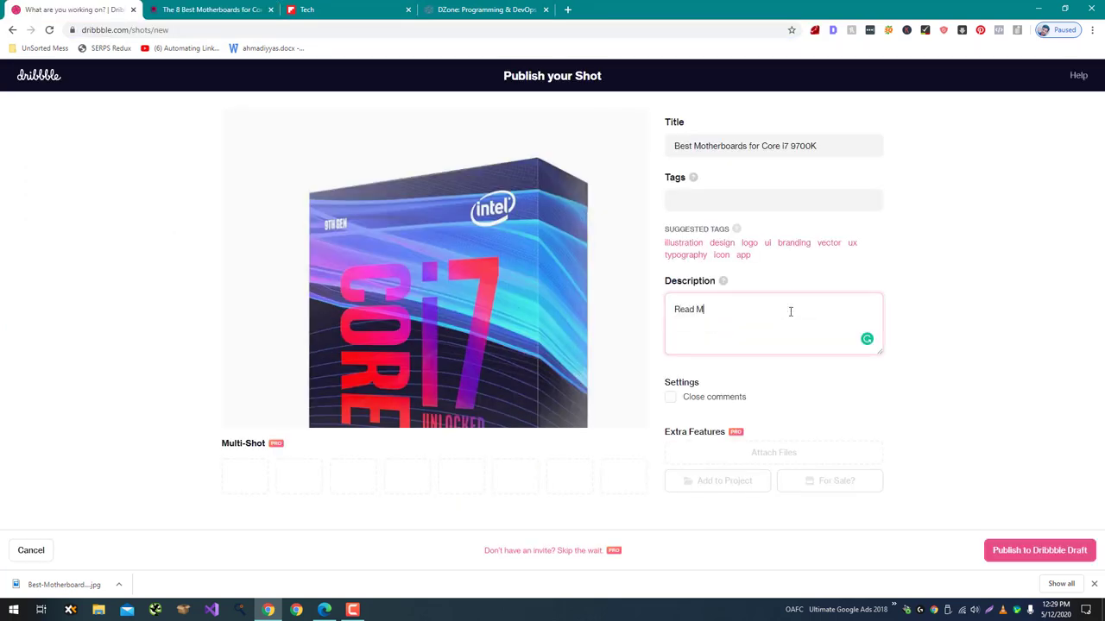
text(ore:)
key(ctrl+v)
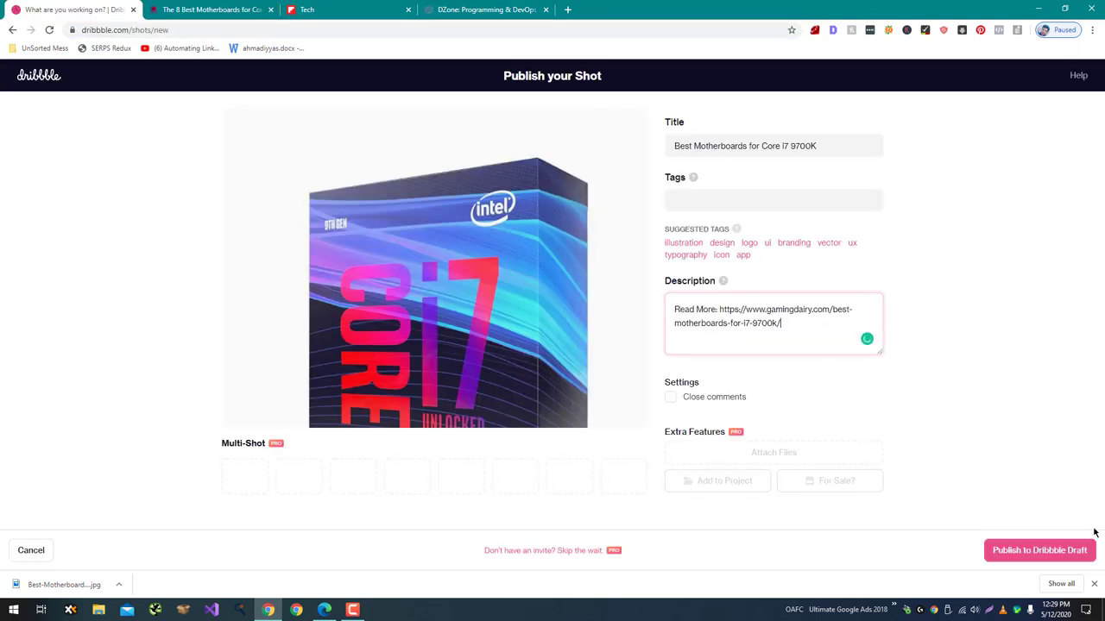
Publish the Dribbble shot and review it, then return to the article and Flipboard tabs.
click(1038, 550)
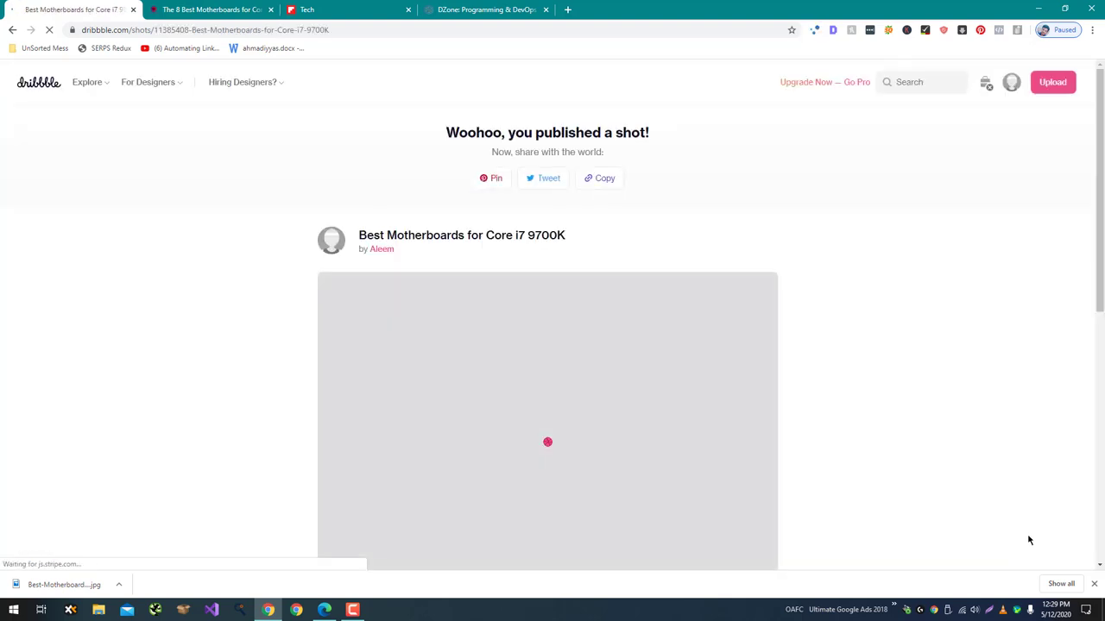
scroll(850, 456, down, 3)
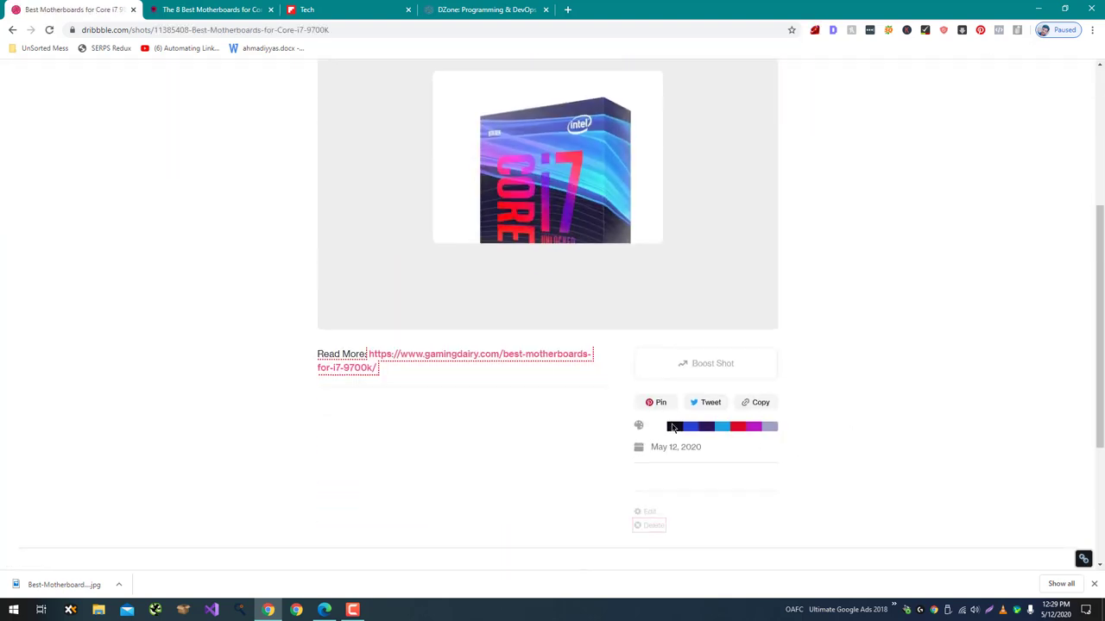
scroll(528, 394, up, 3)
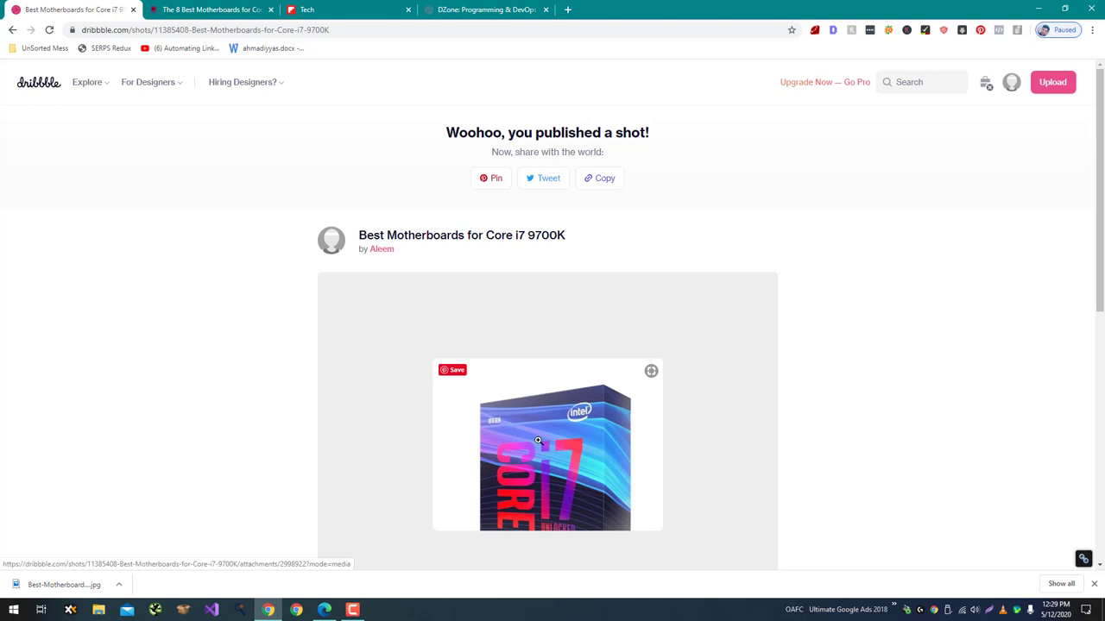
scroll(535, 440, down, 3)
scroll(498, 360, up, 3)
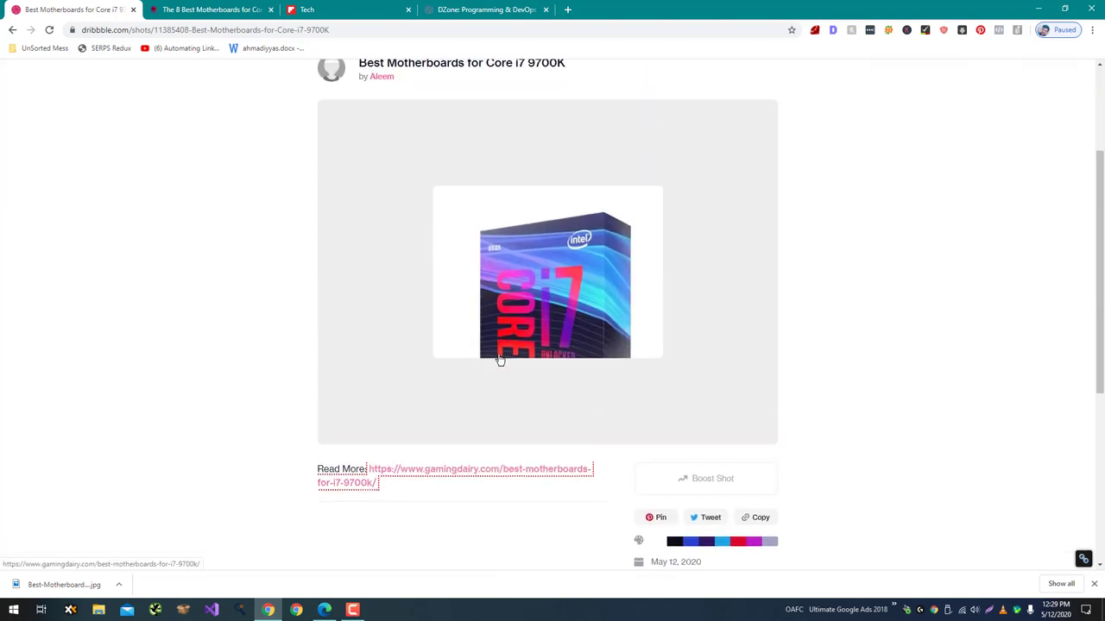
click(248, 8)
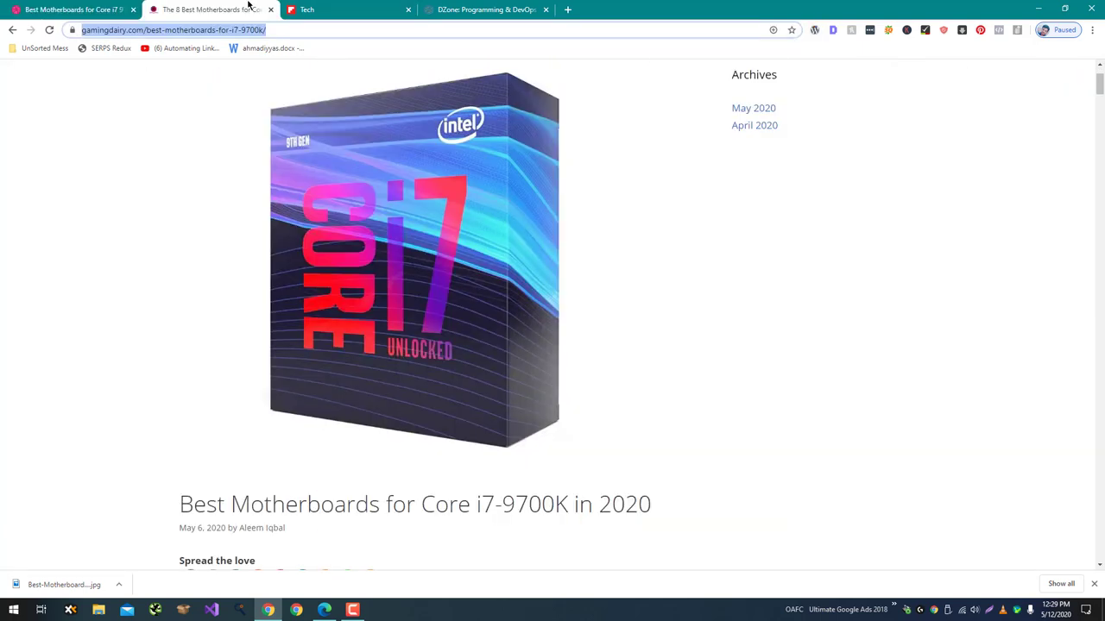
click(354, 7)
Add 'Tech' as the DZone draft's topic, preview it, then return to the i7 motherboard article.
drag(480, 10, 345, 10)
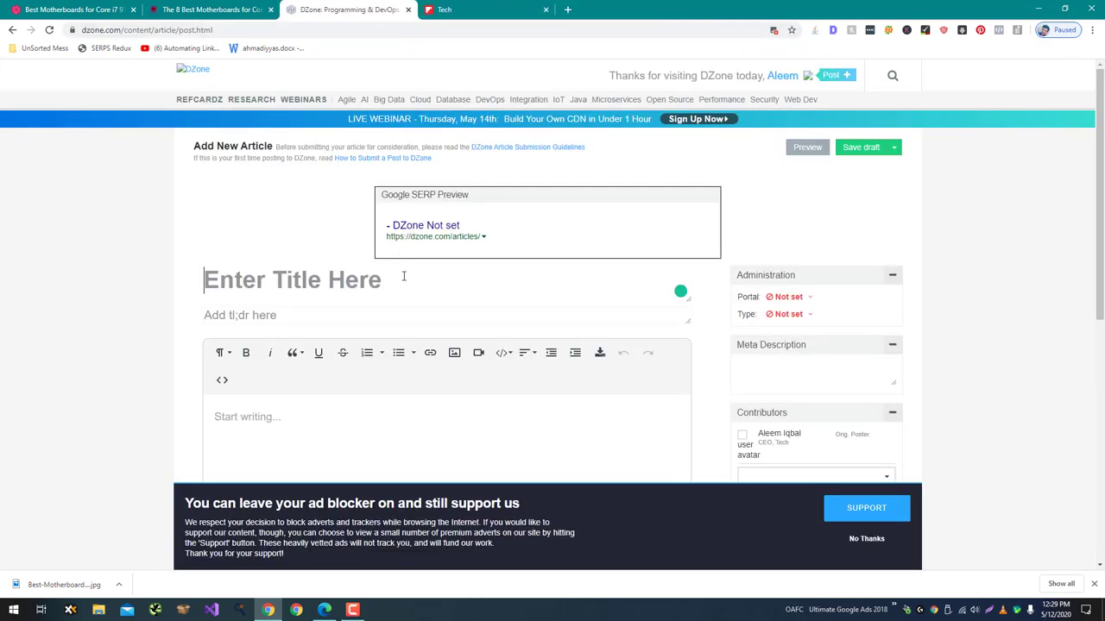
click(796, 150)
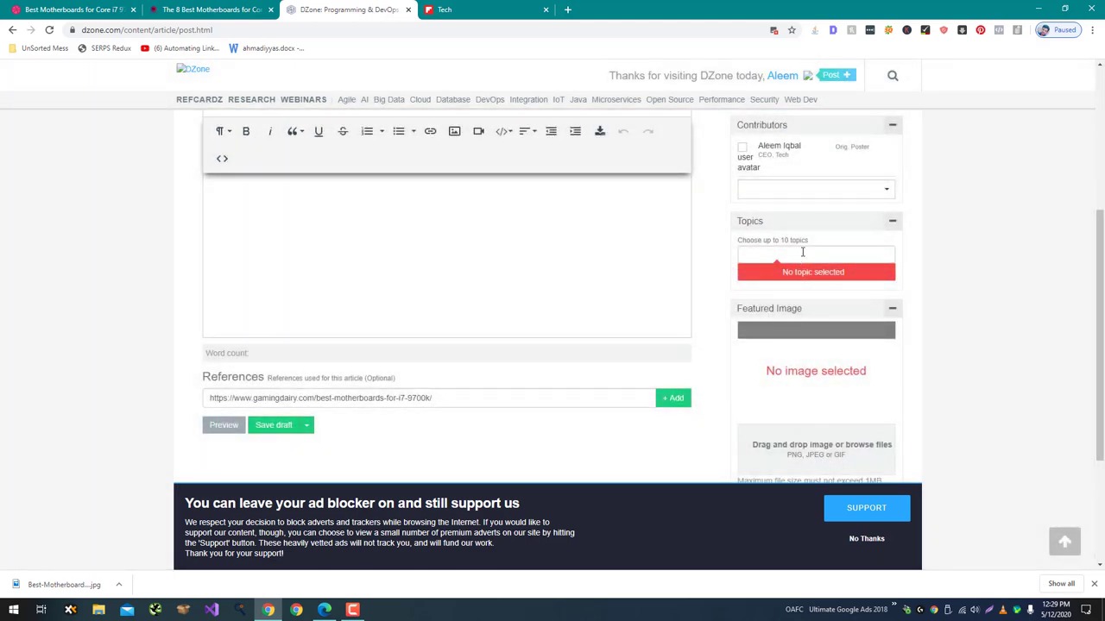
text(Tech)
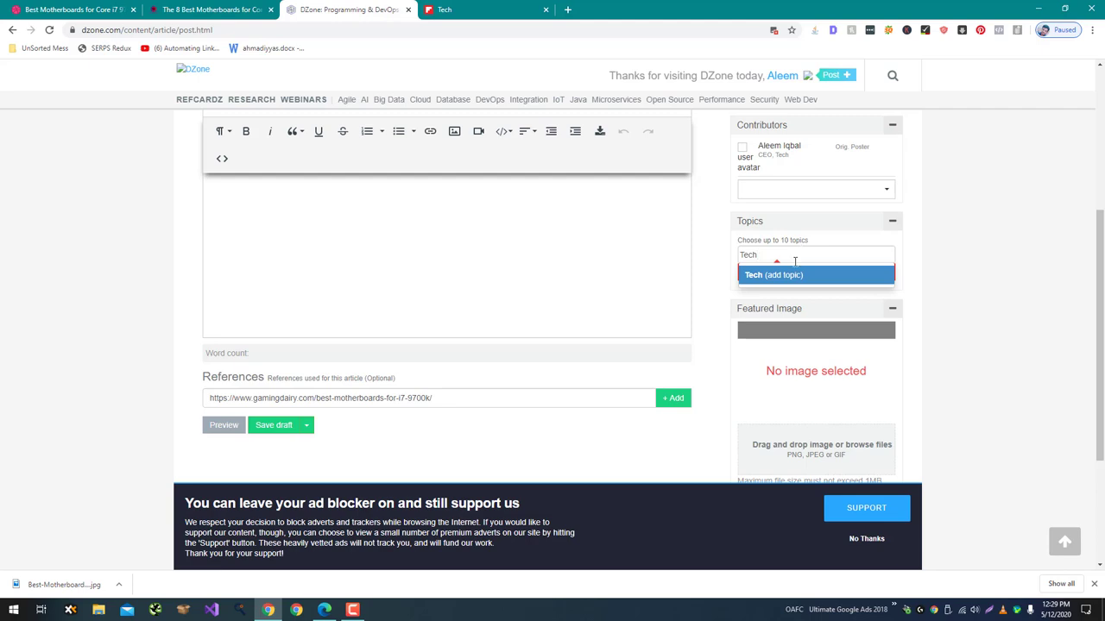
click(796, 277)
scroll(828, 125, up, 2)
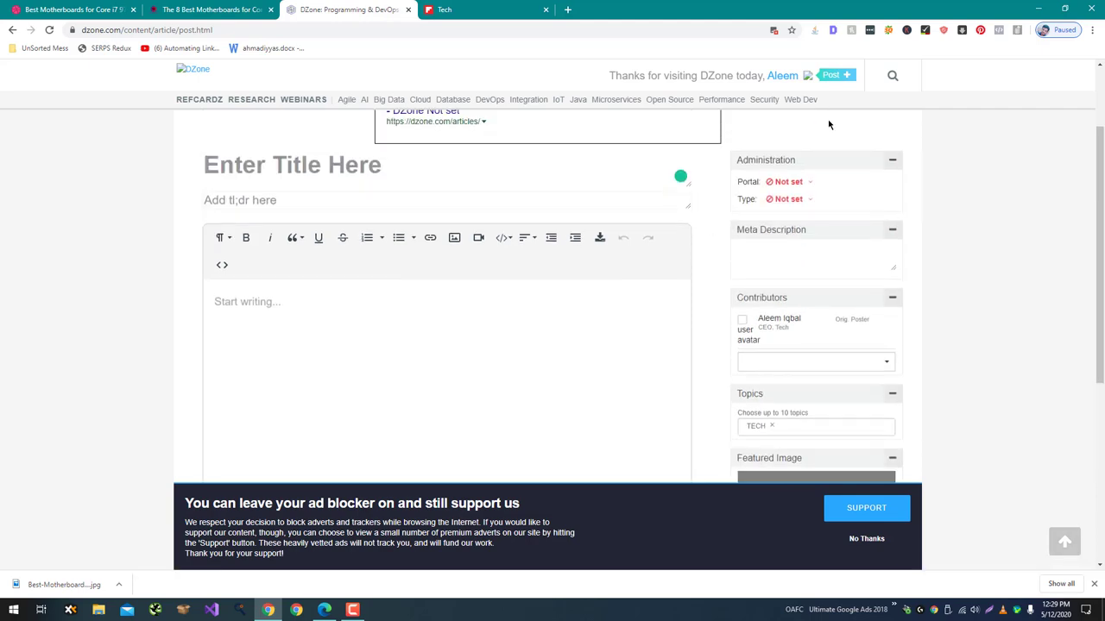
scroll(829, 125, up, 2)
click(787, 148)
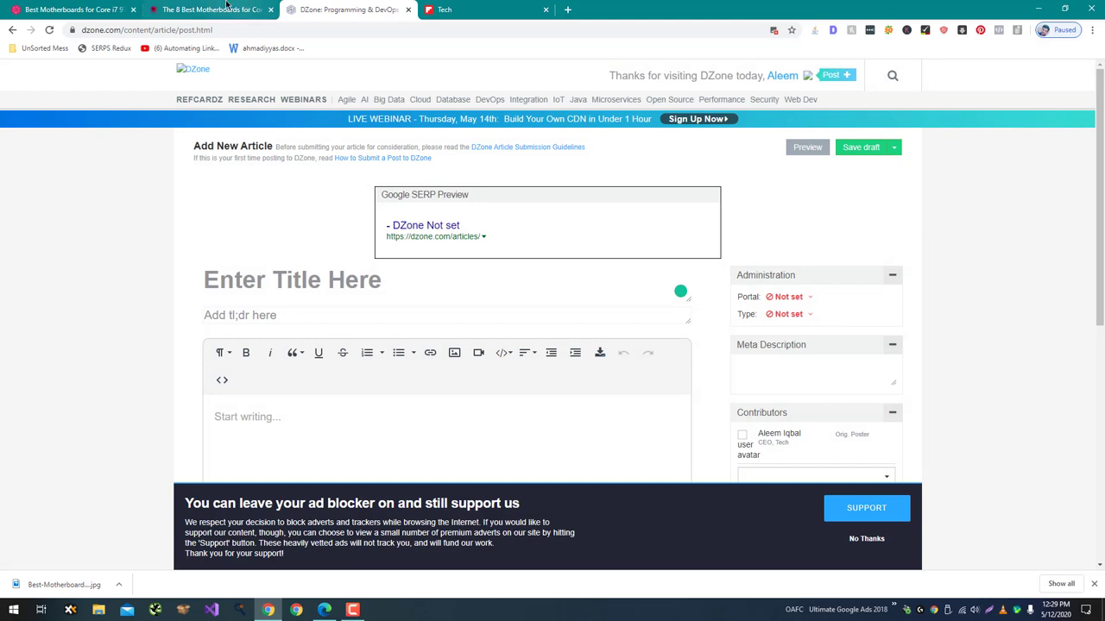
click(207, 9)
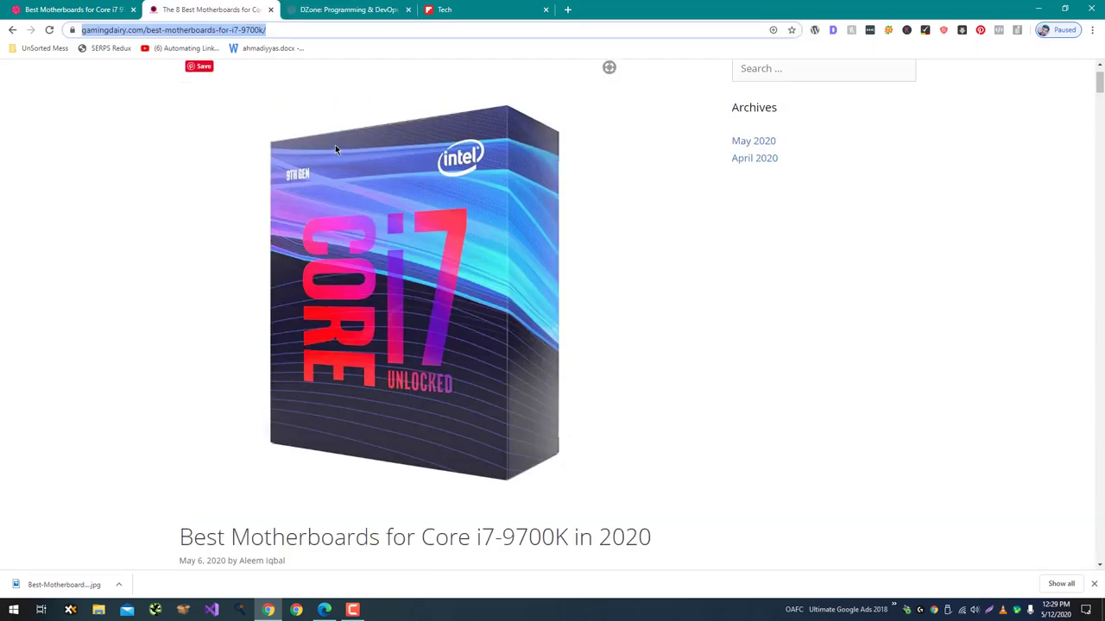
Copy the i7-9700K article's title into the DZone draft's Title field.
scroll(291, 202, up, 1)
scroll(291, 256, down, 3)
triple_click(296, 326)
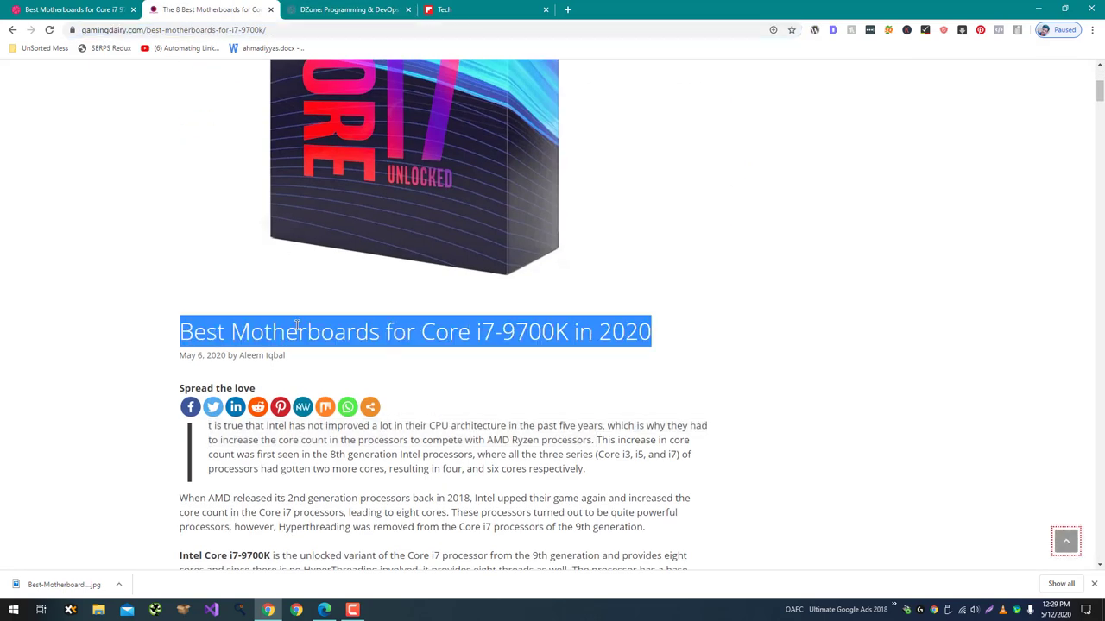
key(ctrl+c)
click(311, 10)
click(259, 281)
key(ctrl+v)
Paste the article's first two opening-paragraph lines into the draft body.
scroll(200, 203, down, 3)
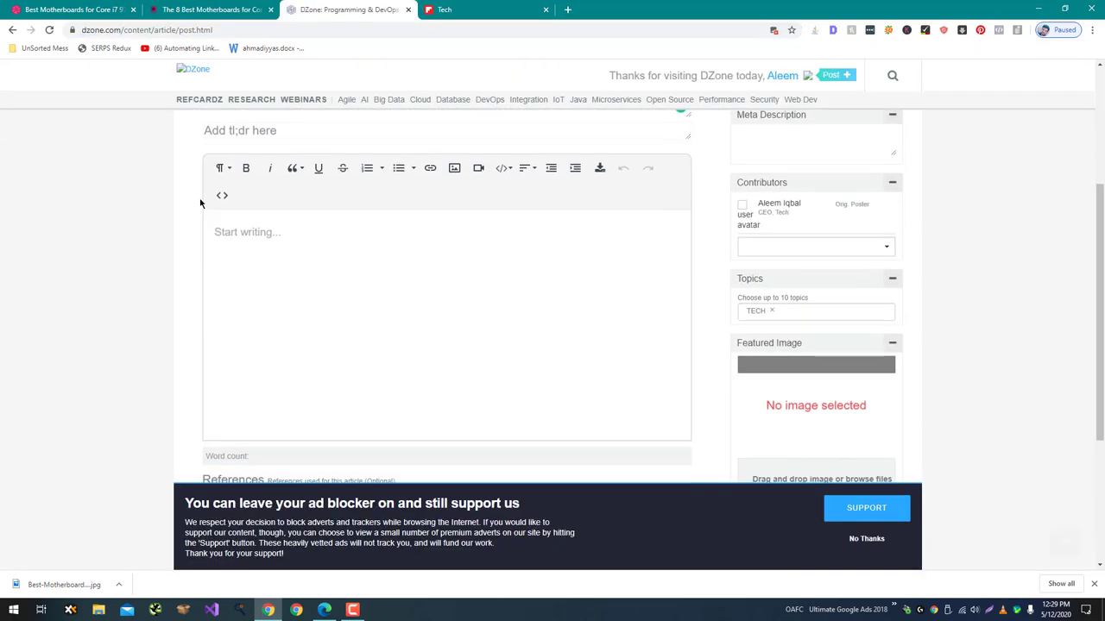
click(230, 15)
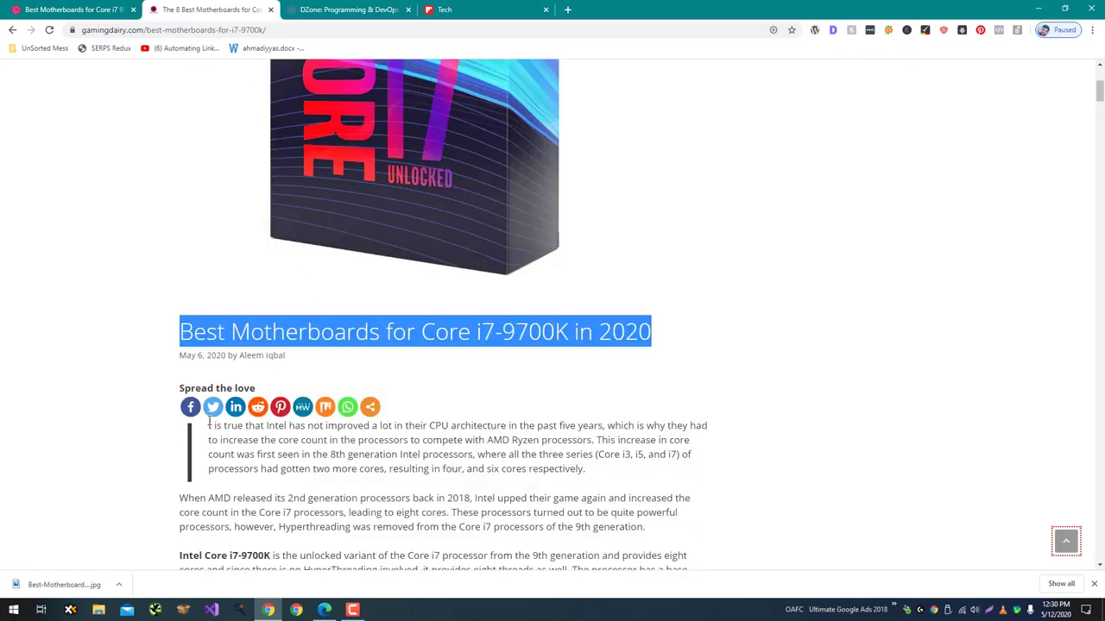
drag(208, 427, 595, 440)
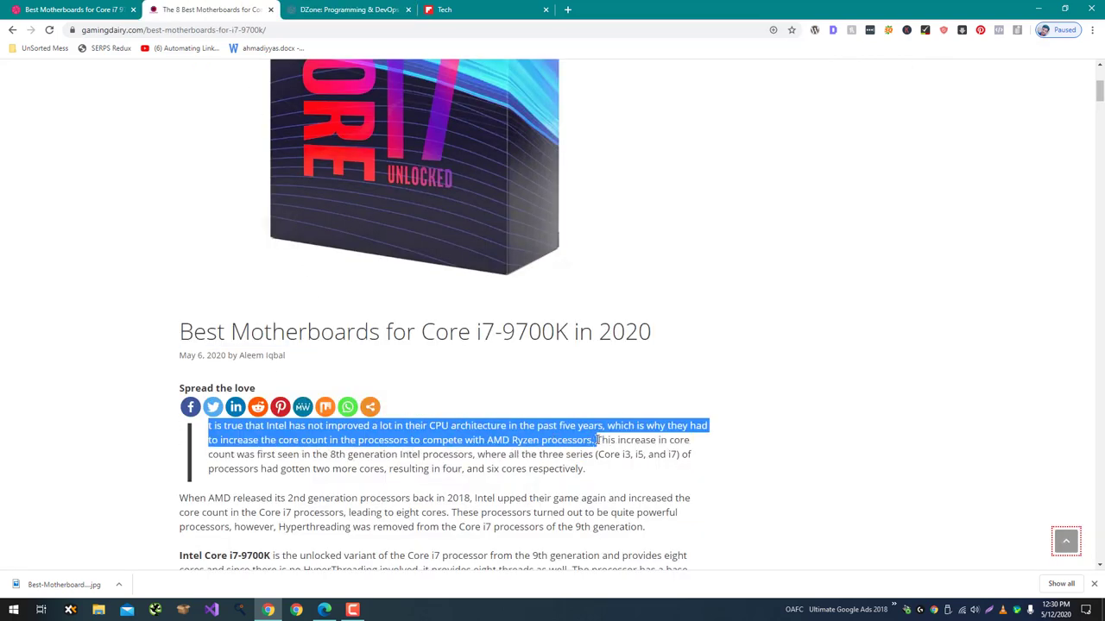
click(298, 8)
click(309, 355)
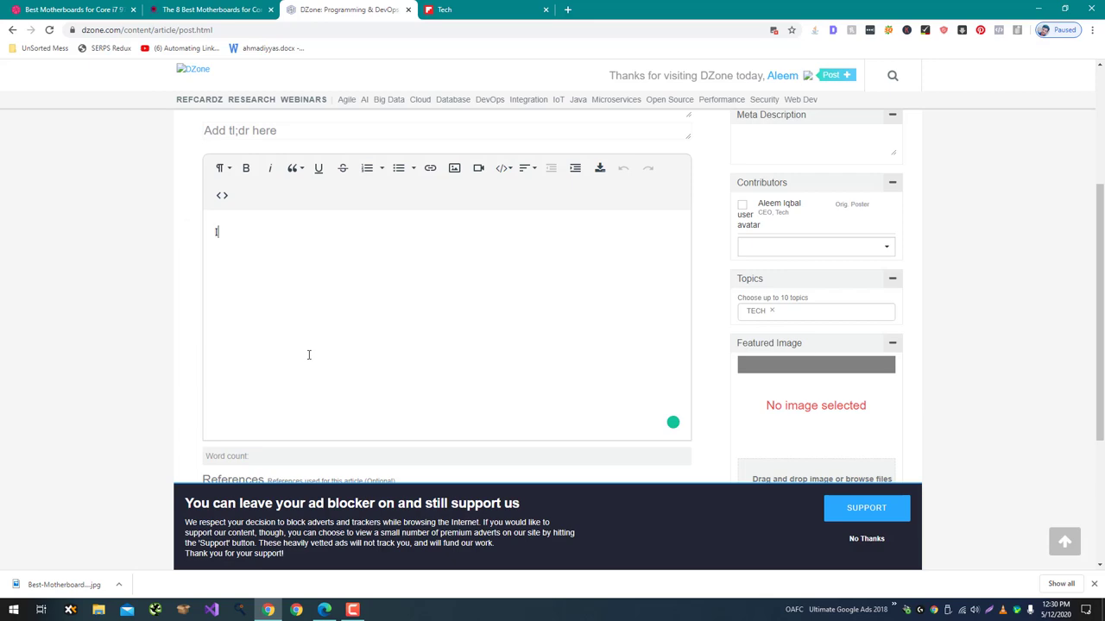
key(ctrl+v)
Add the gamingdairy article link as a reference and preview the draft again.
scroll(868, 225, up, 3)
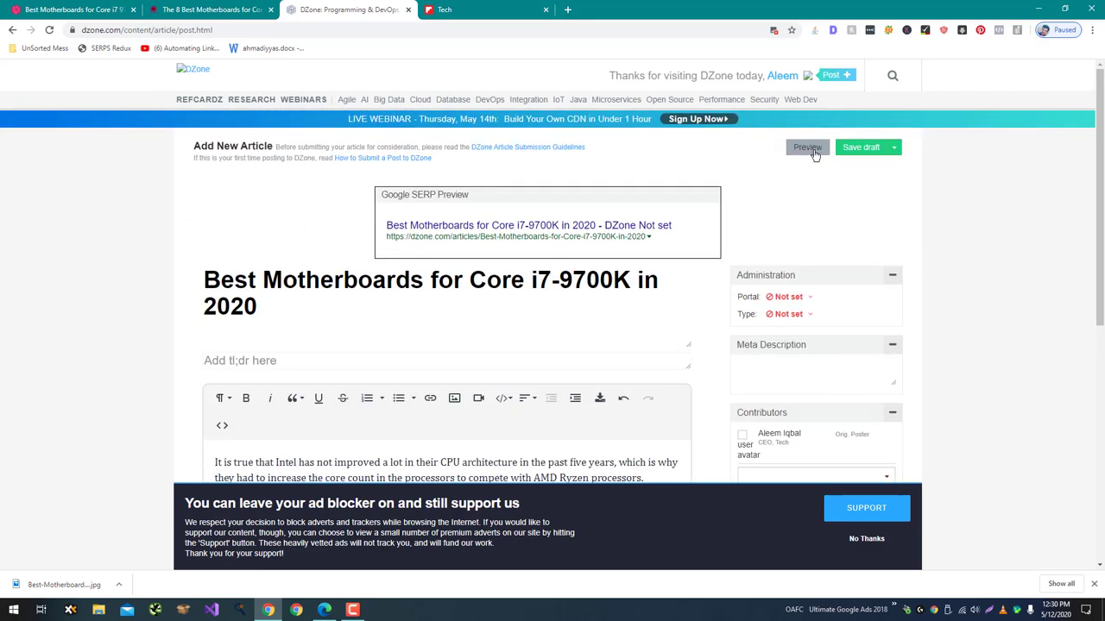
click(811, 150)
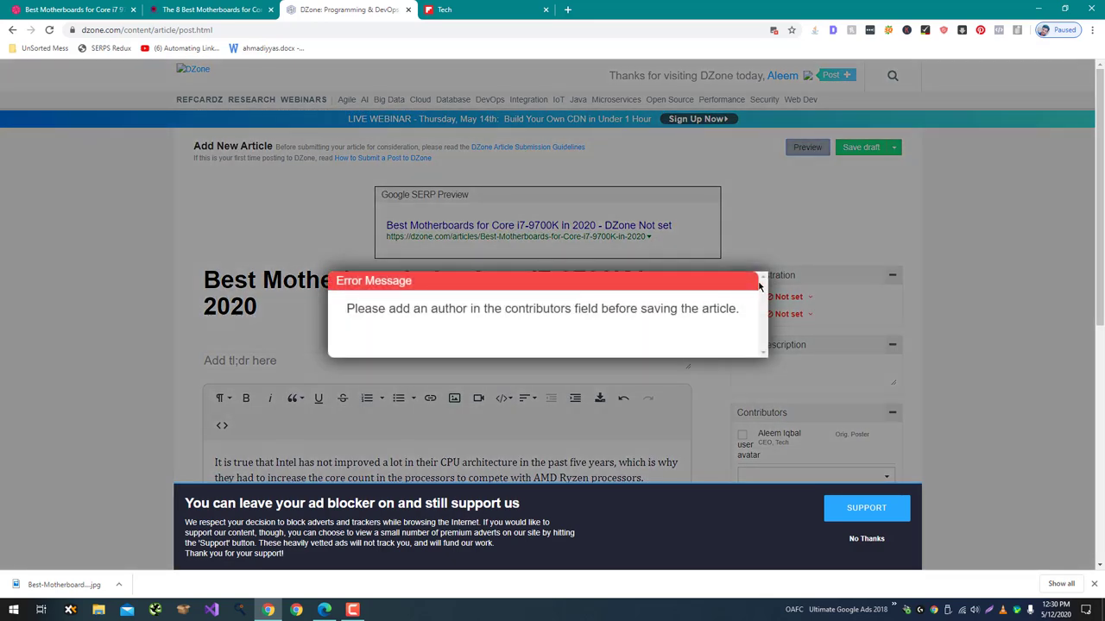
click(846, 252)
scroll(846, 255, down, 3)
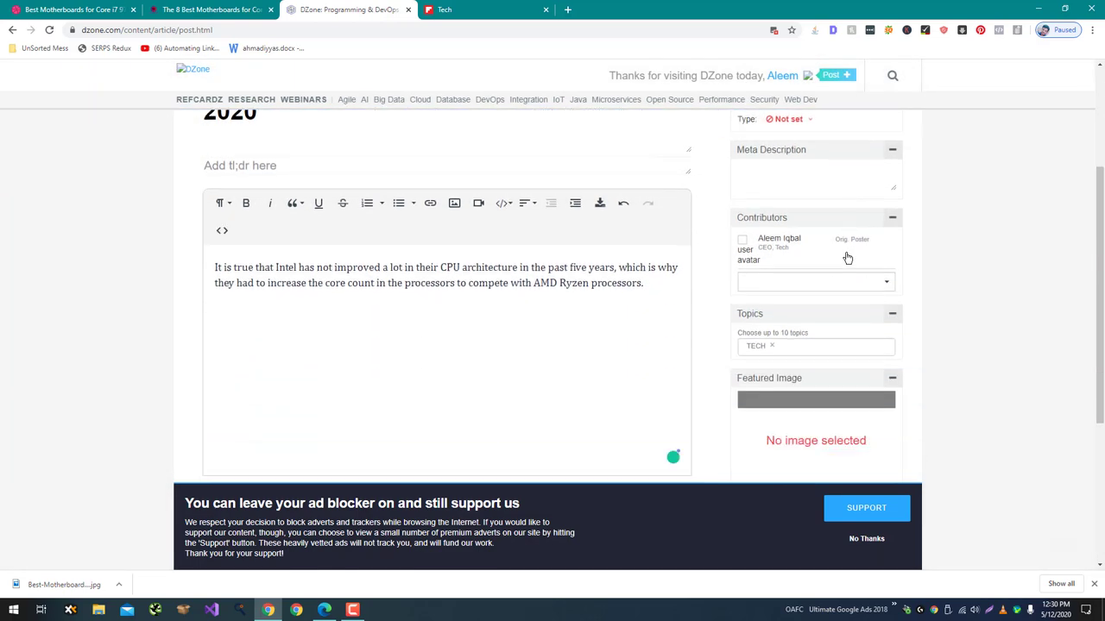
mouse_move(747, 217)
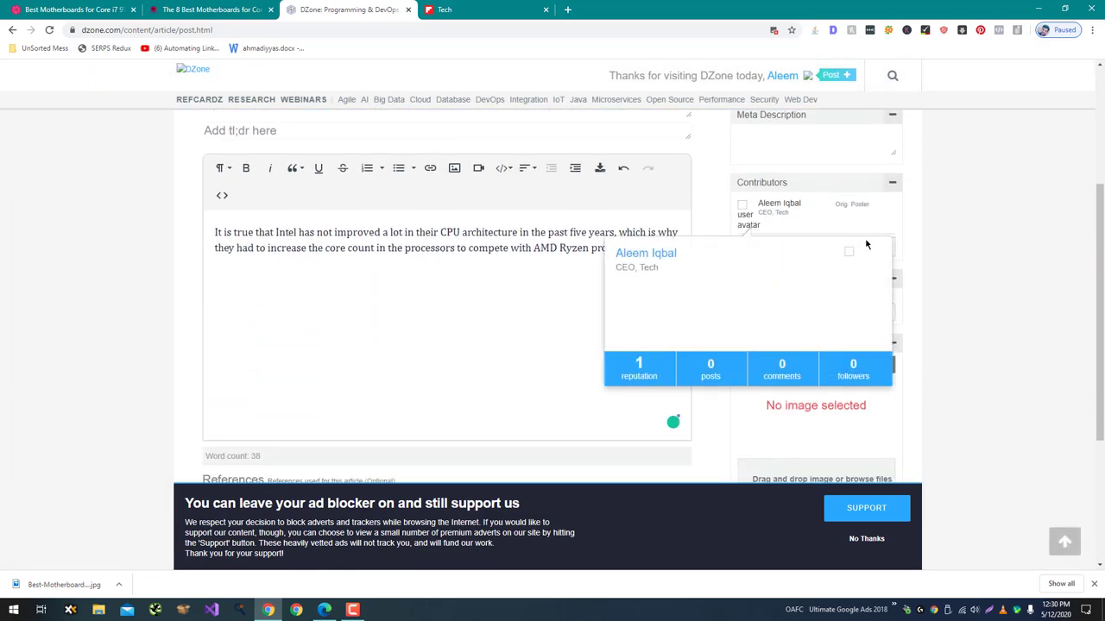
scroll(733, 205, down, 3)
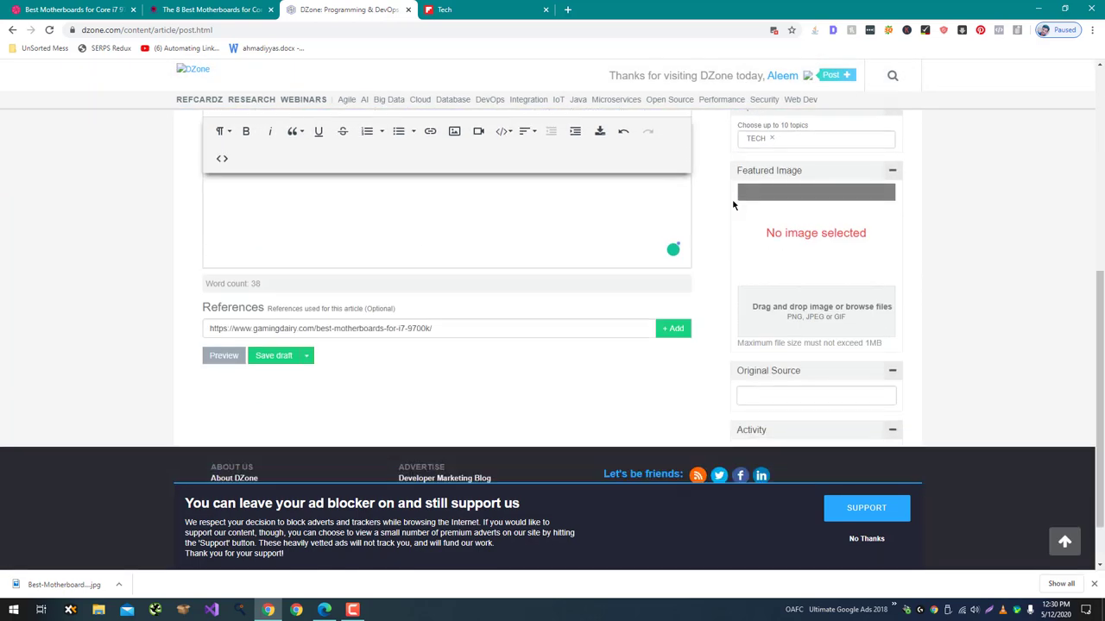
click(779, 333)
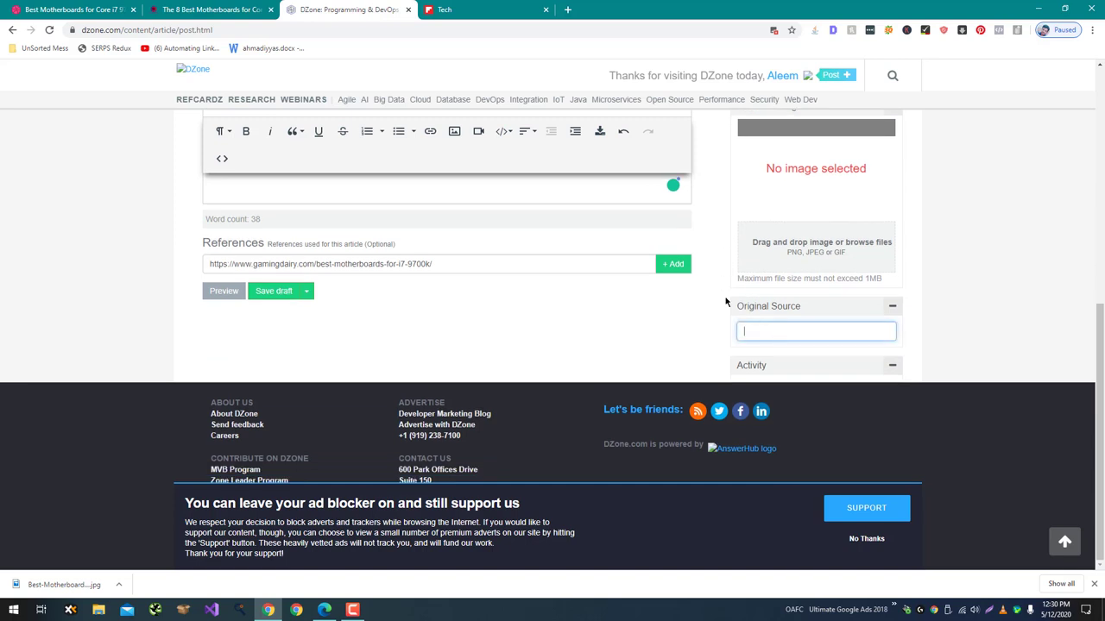
click(672, 265)
scroll(668, 271, up, 10)
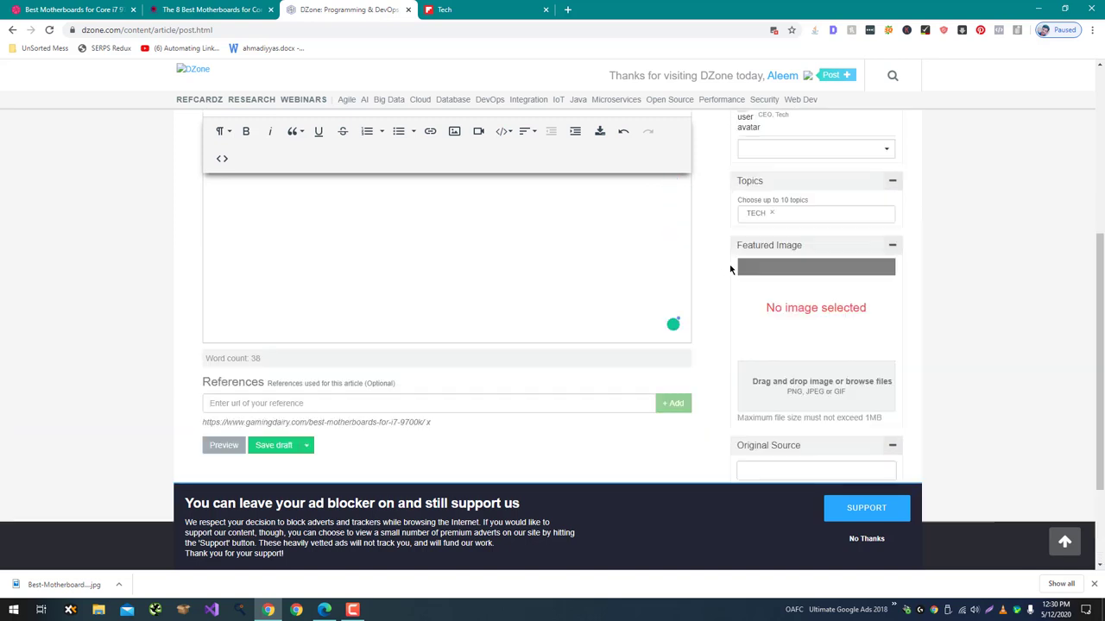
click(809, 148)
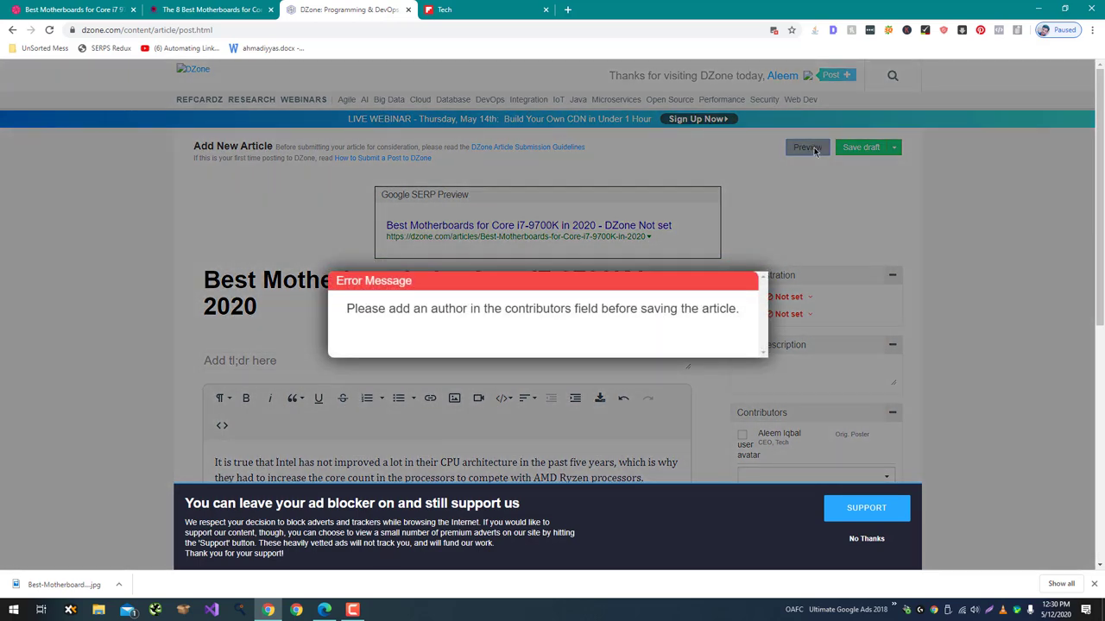
Dismiss the missing-author error and add the account owner as an Author contributor.
click(859, 216)
scroll(860, 218, down, 2)
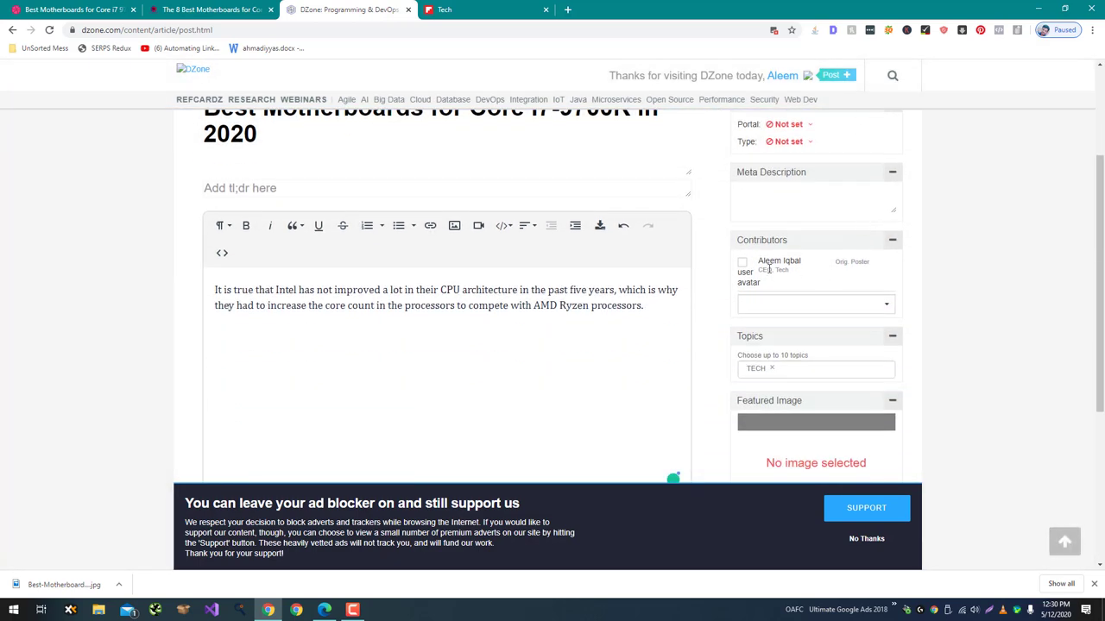
click(892, 241)
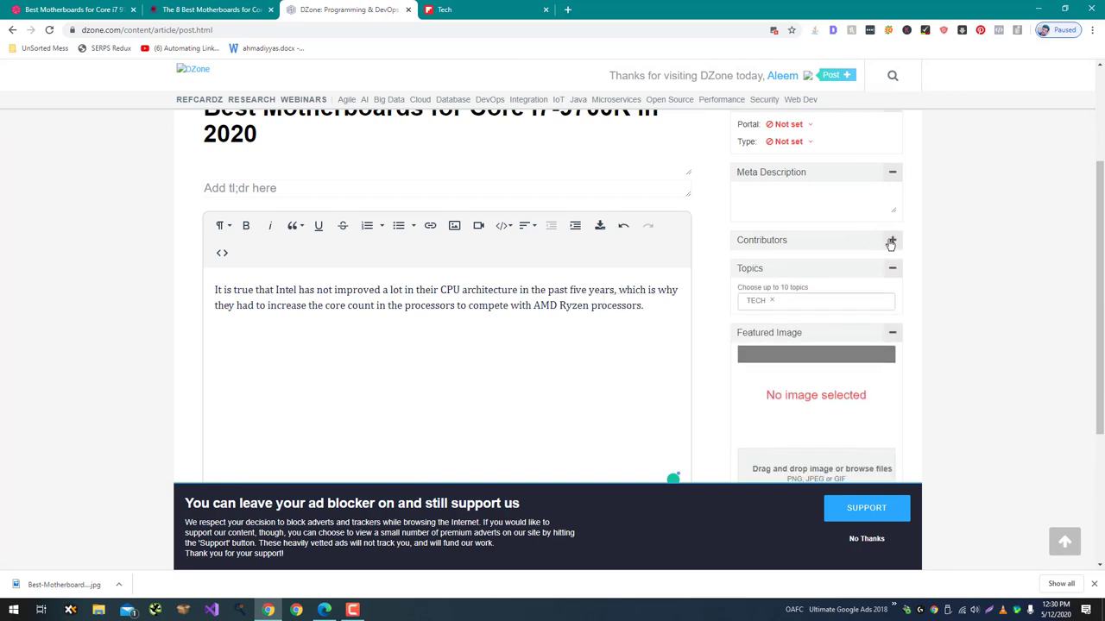
click(892, 241)
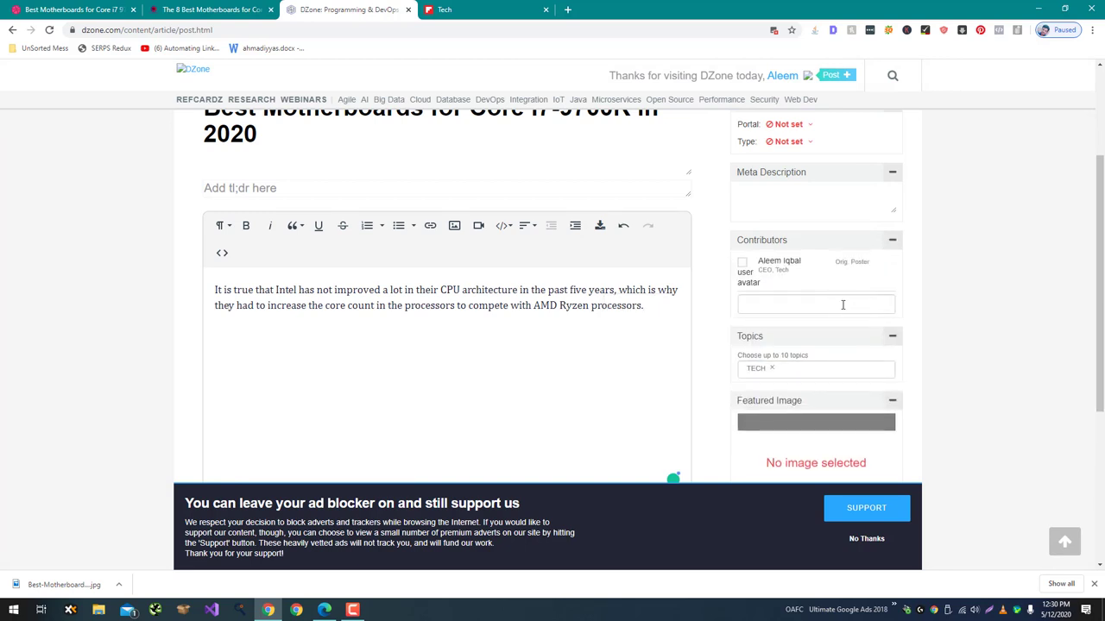
click(837, 306)
text(Aleem )
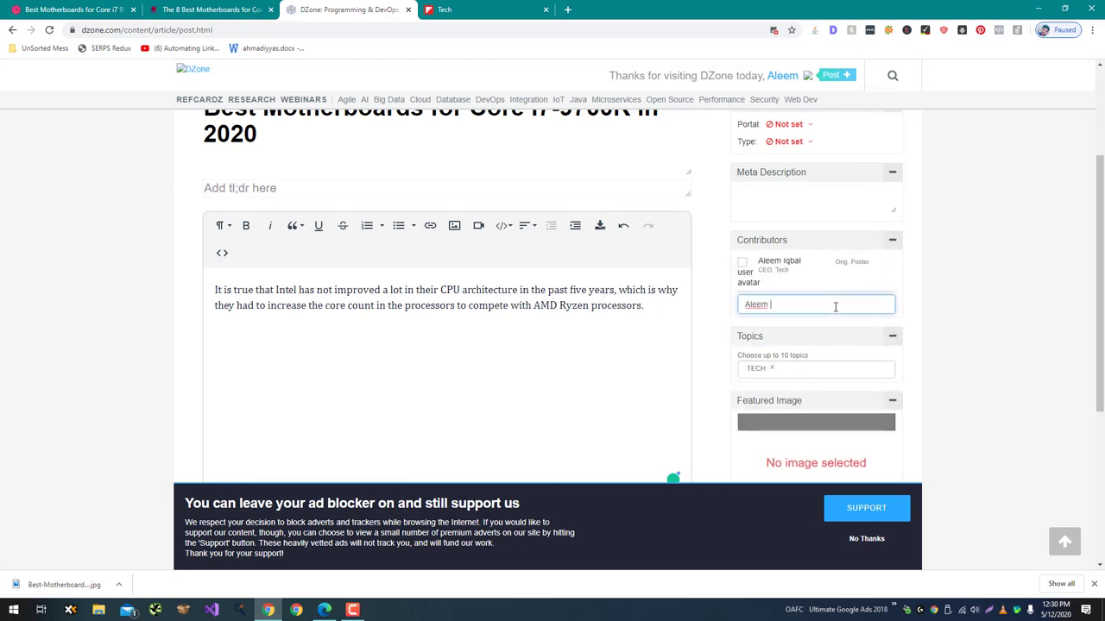
text(Iqbal)
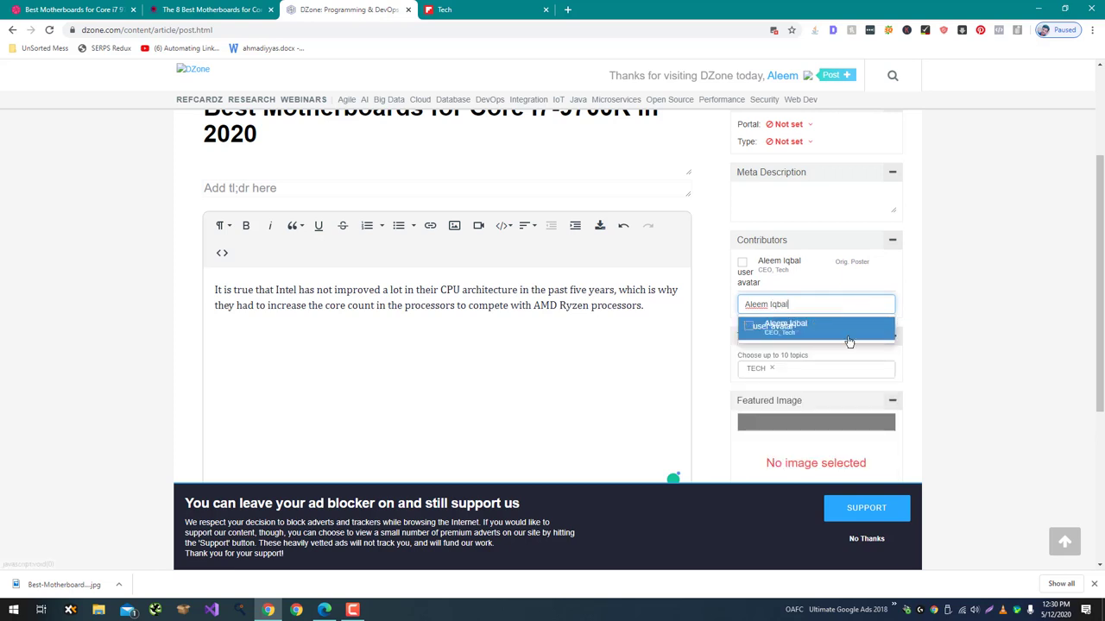
click(850, 342)
scroll(929, 285, up, 2)
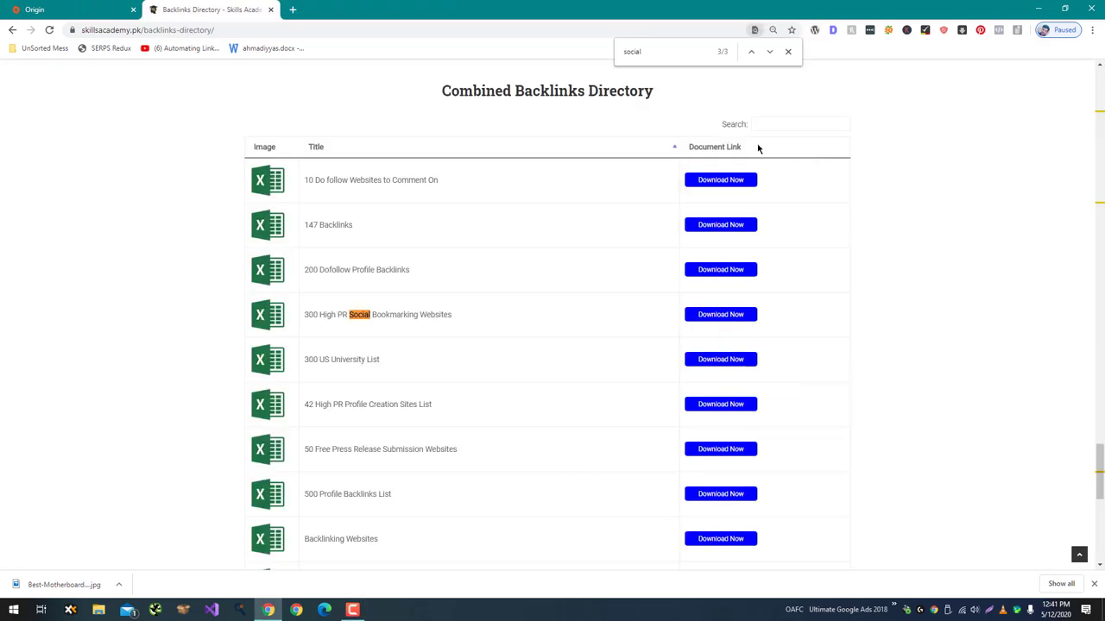
Select the '300 High PR Social Bookmarking Websites' title and the page's web address.
triple_click(421, 313)
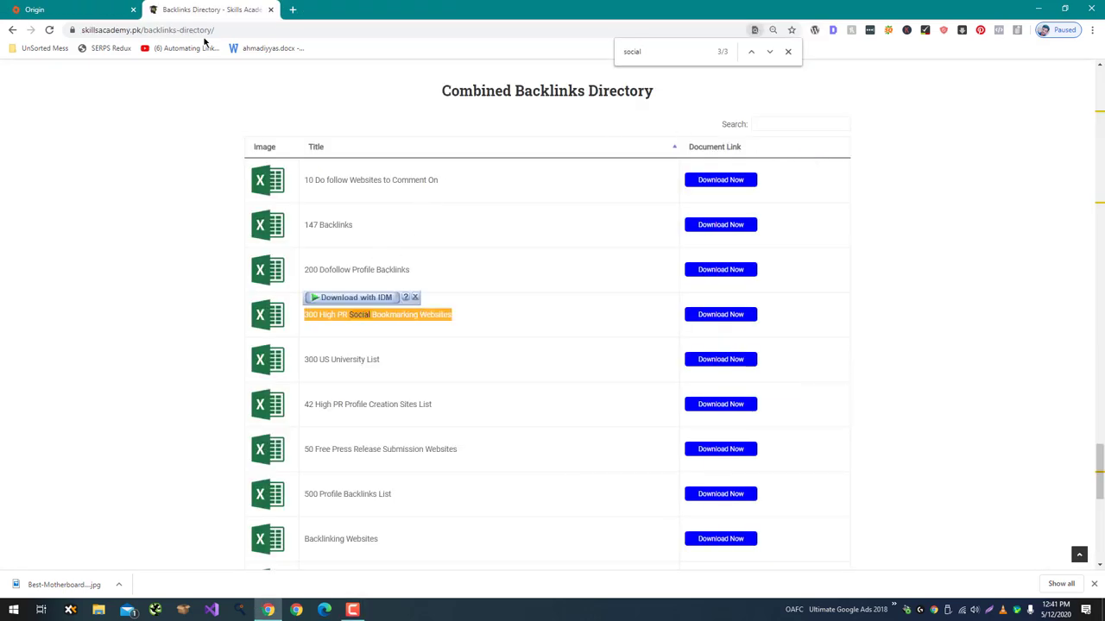
click(82, 29)
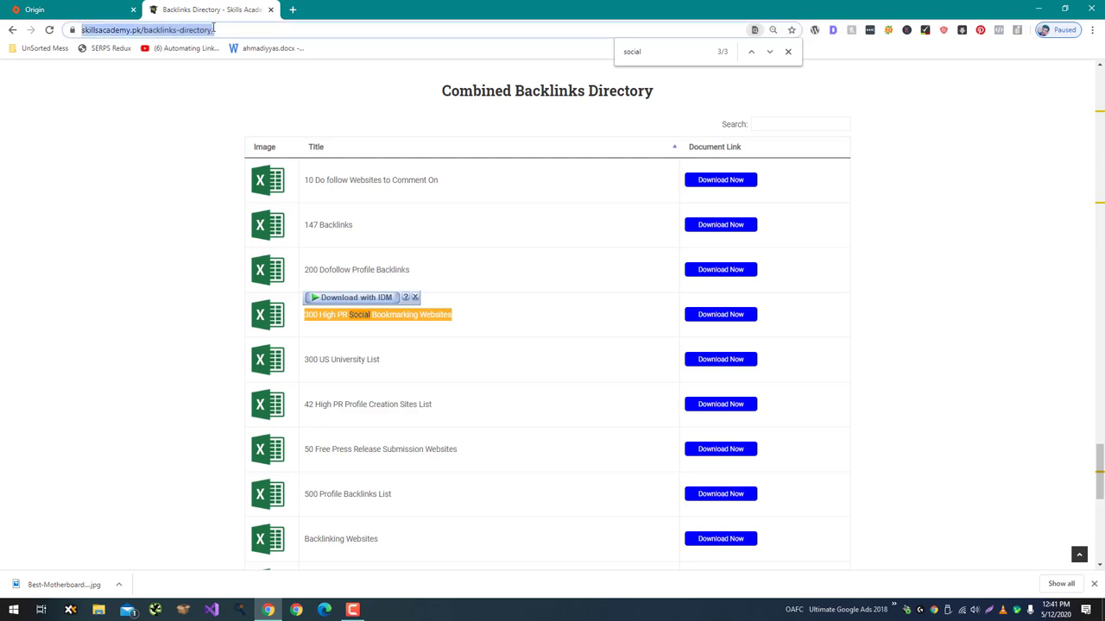